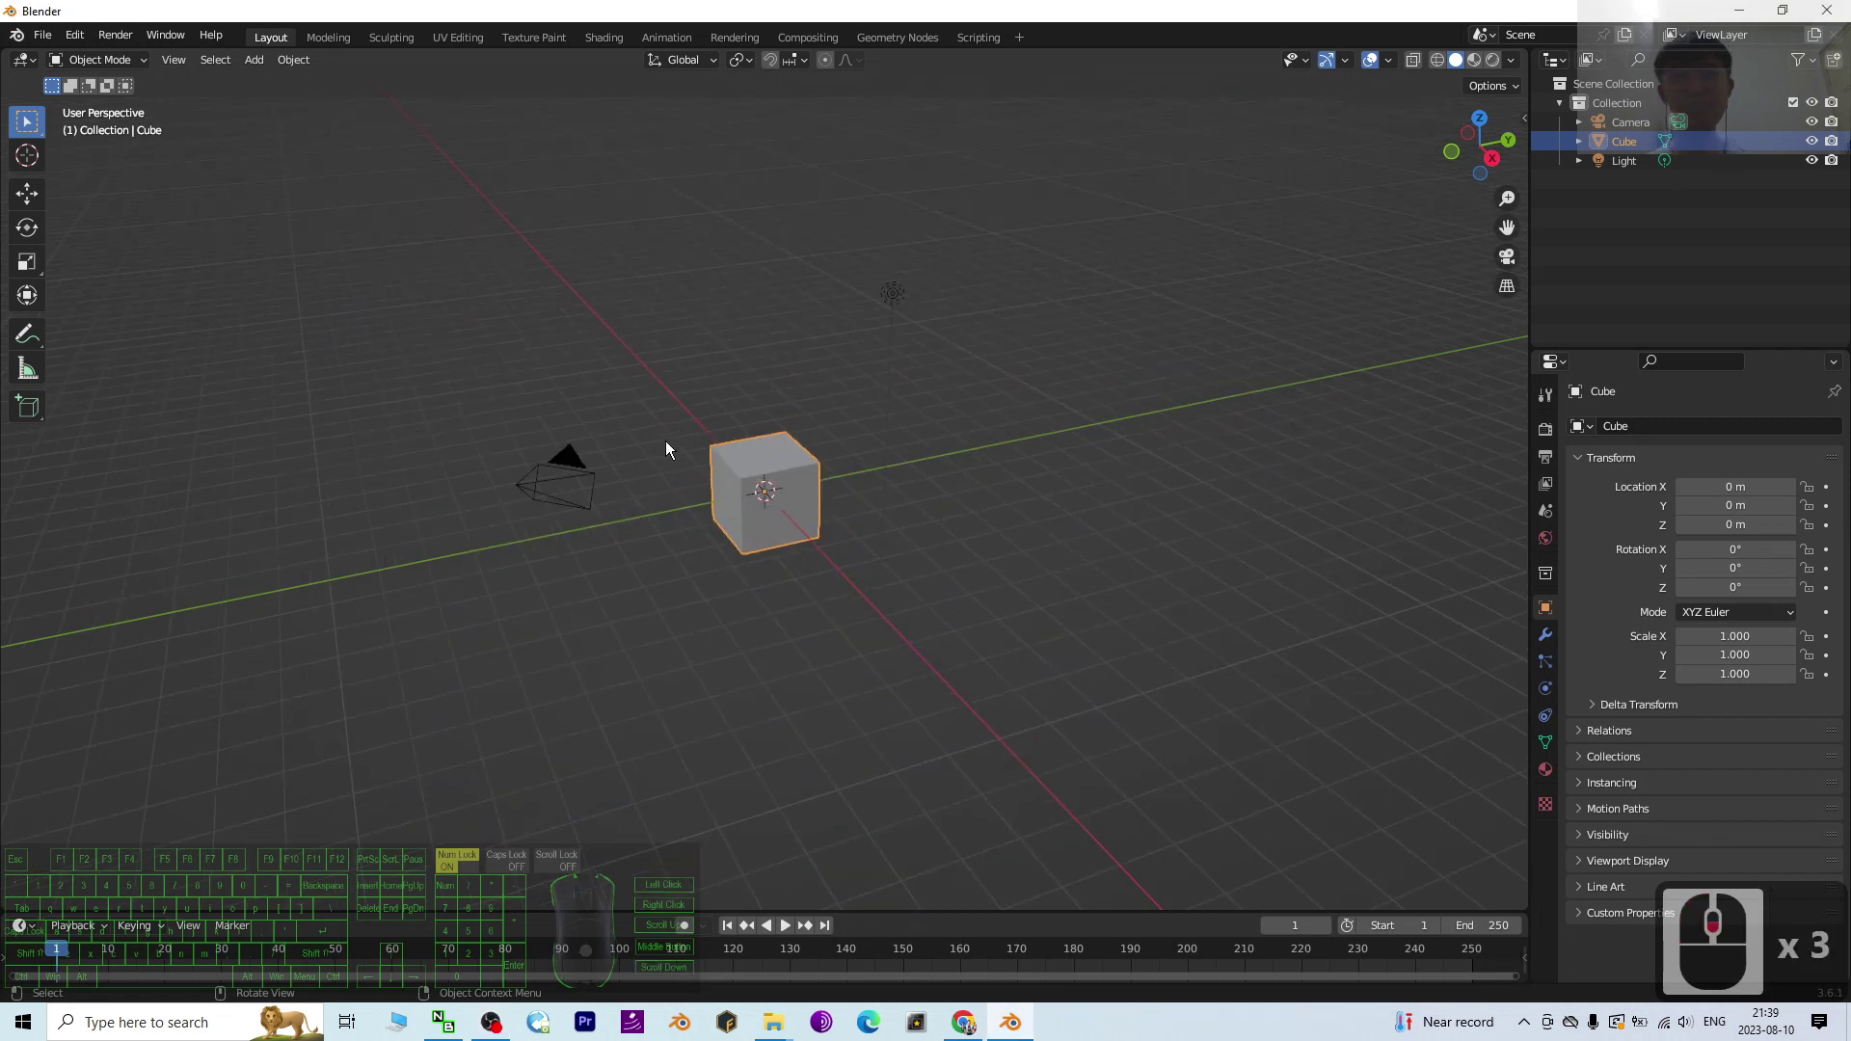
Step: Select the default cube and delete it from the scene
scroll(675, 434, "up", 2)
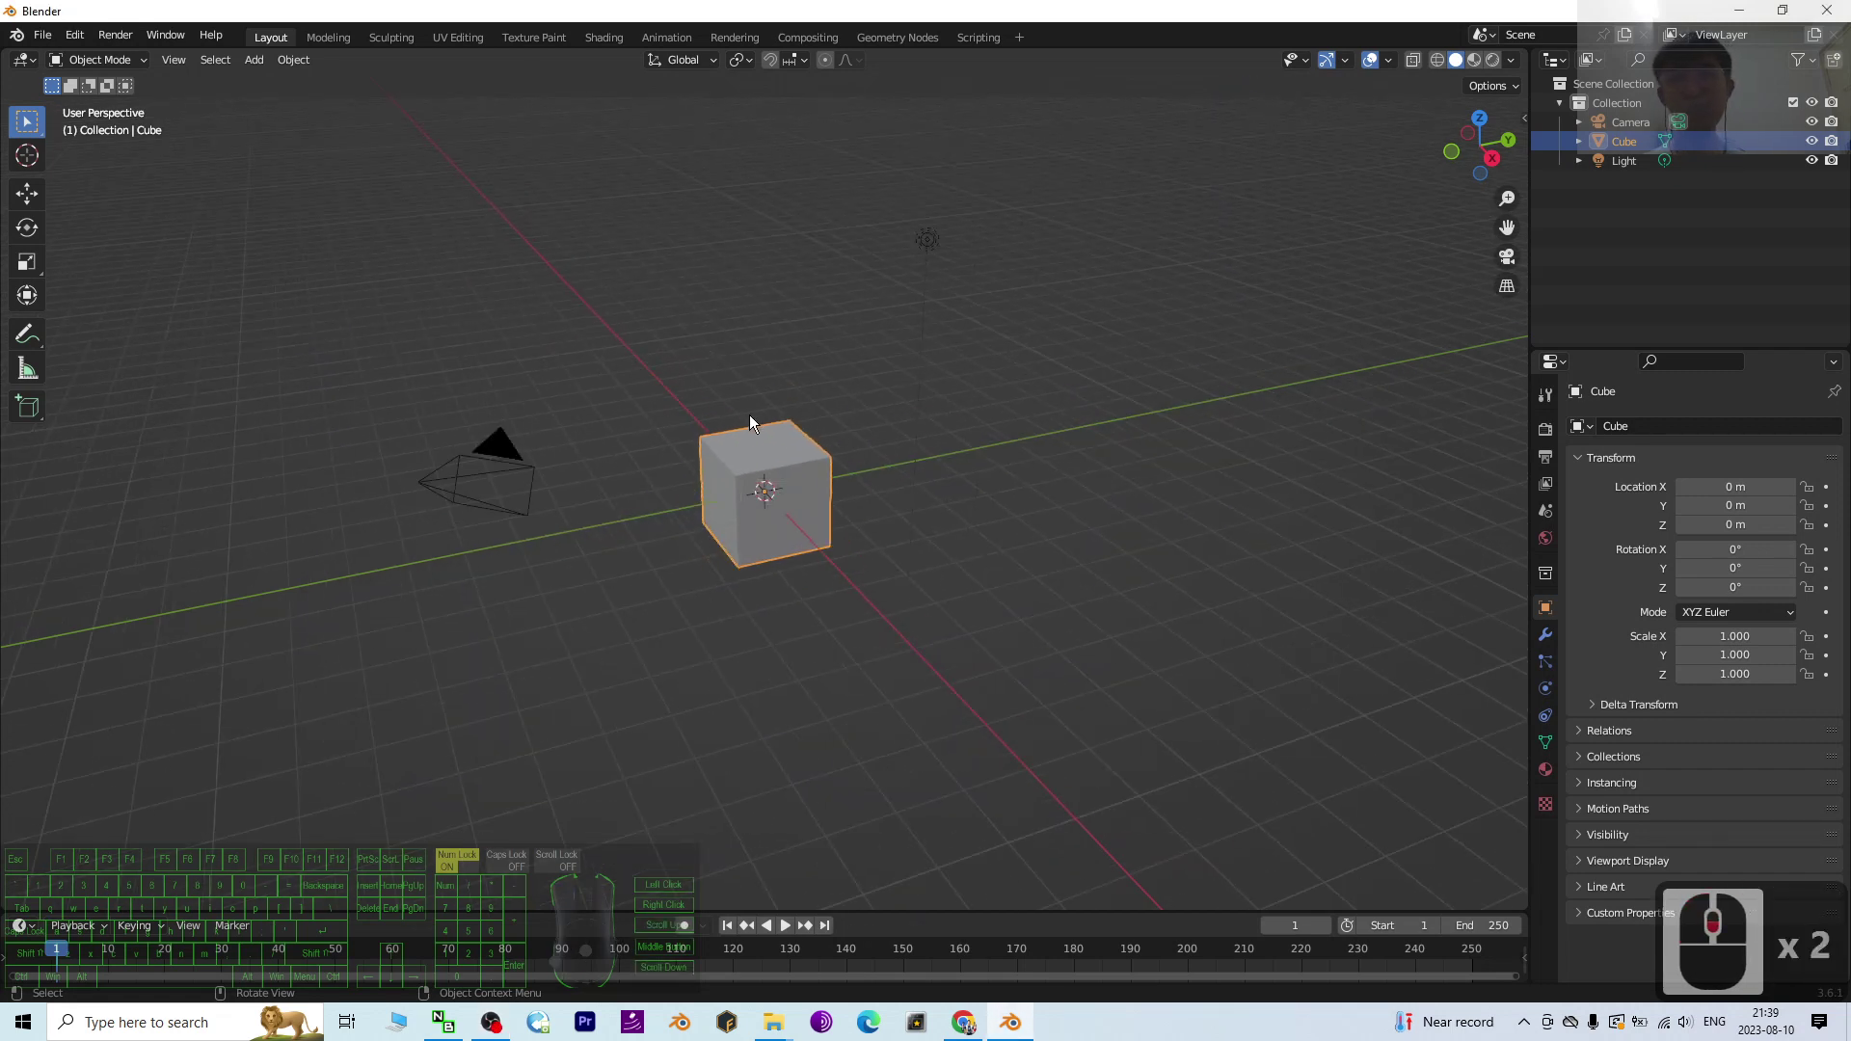
scroll(750, 409, "up", 2)
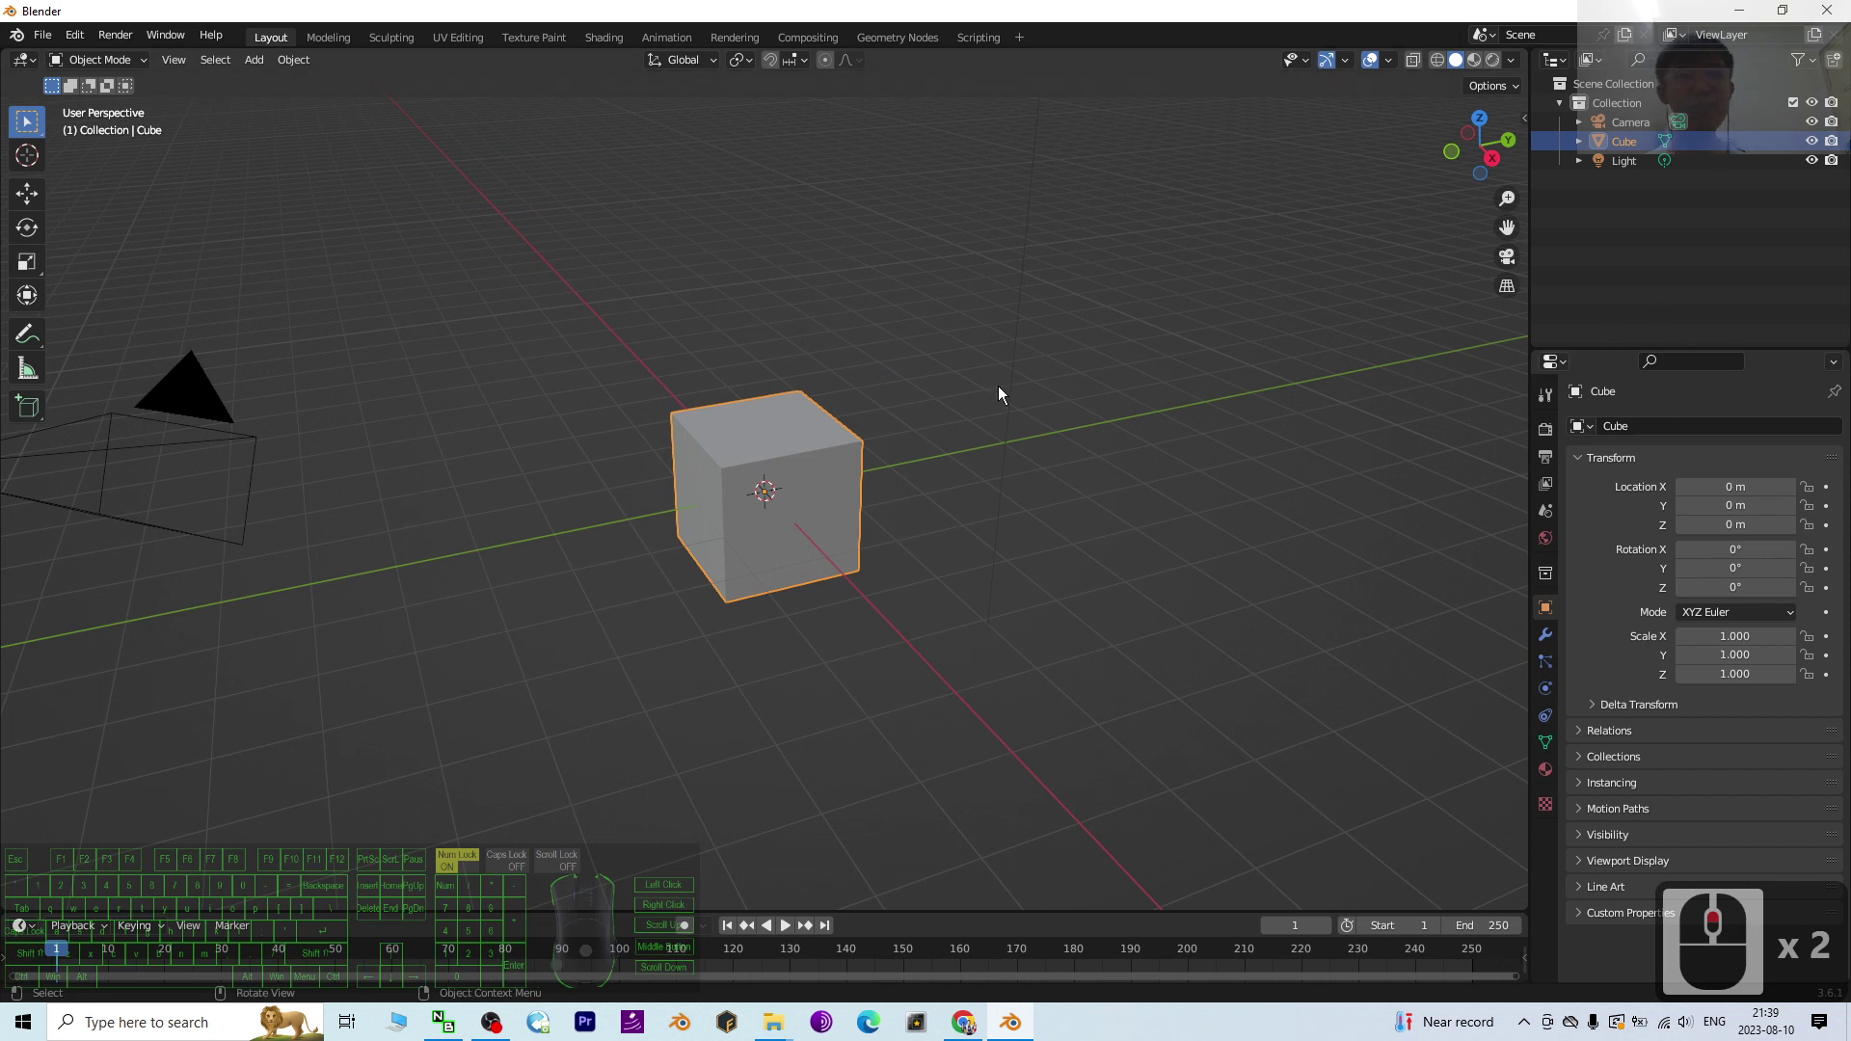
left_click(740, 478)
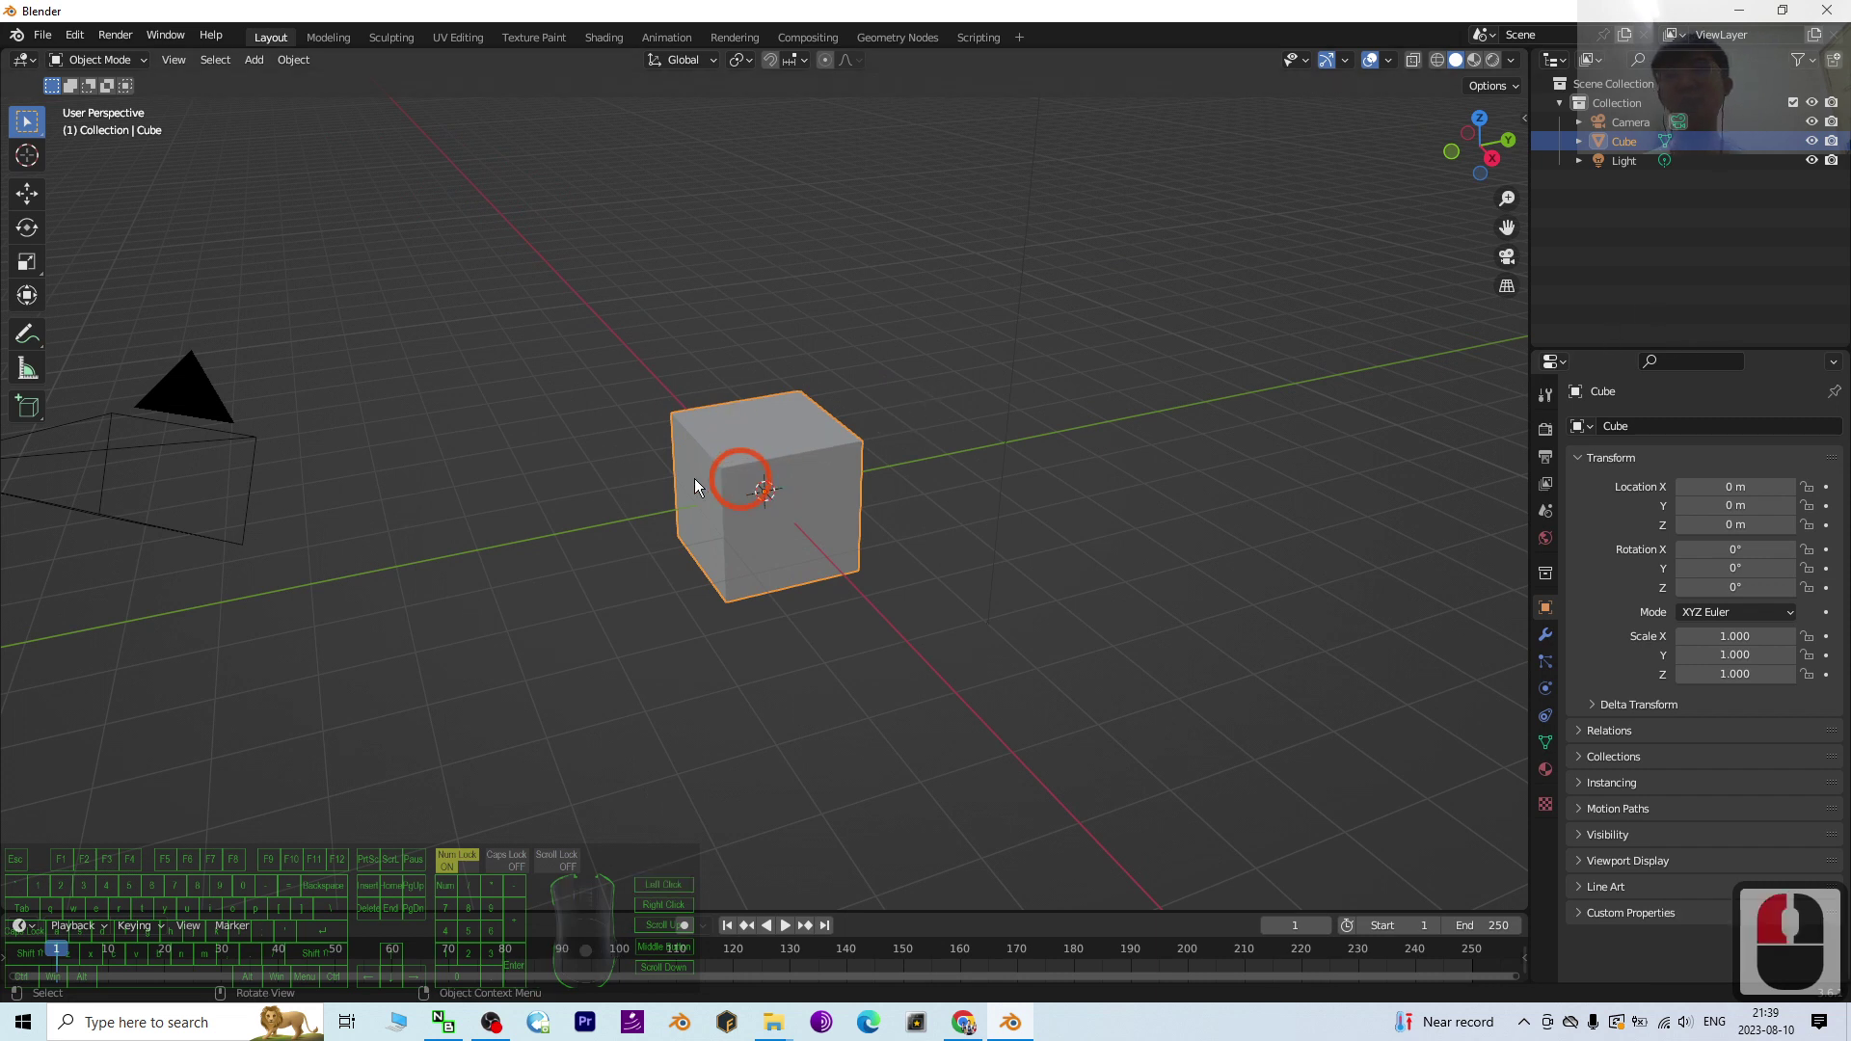
mouse_move(676, 523)
middle_mouse_down()
mouse_move(715, 517)
mouse_move(680, 528)
middle_mouse_up()
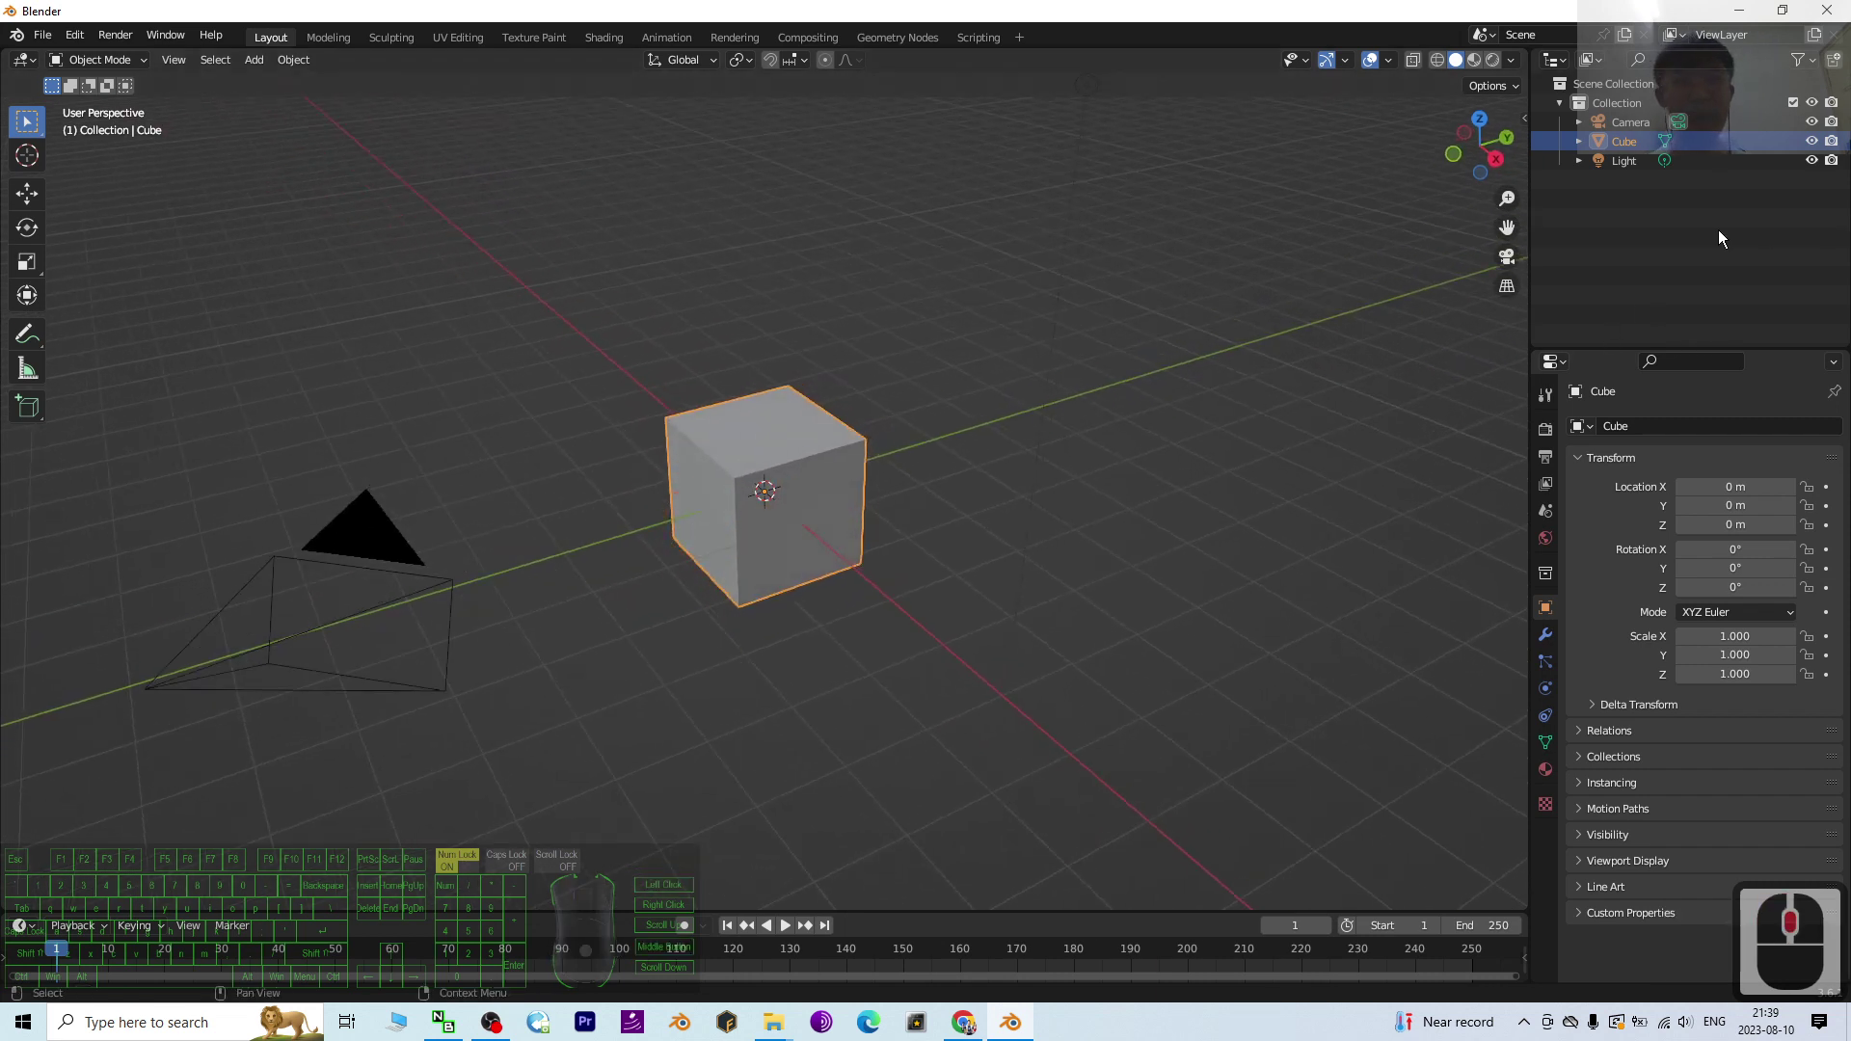
scroll(830, 376, "down", 2)
scroll(824, 384, "up", 2)
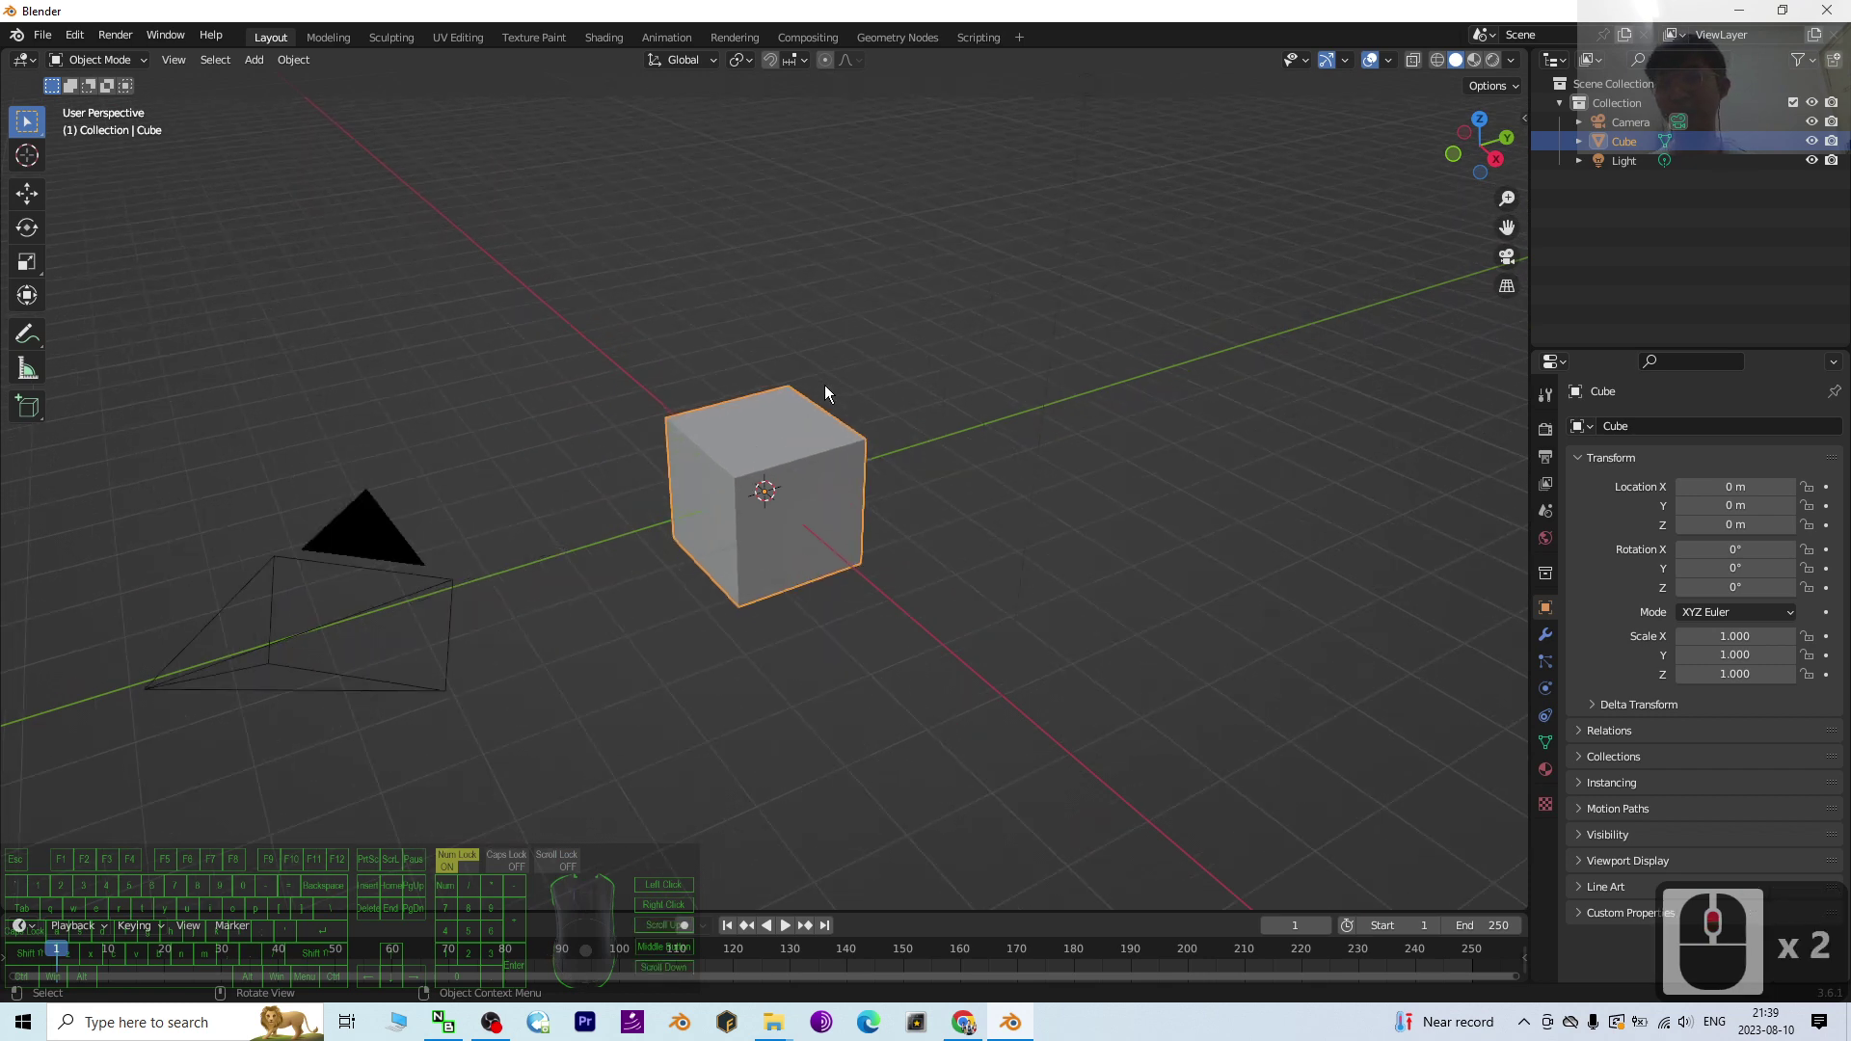
scroll(824, 385, "down", 4)
middle_click_drag(958, 525, 847, 528)
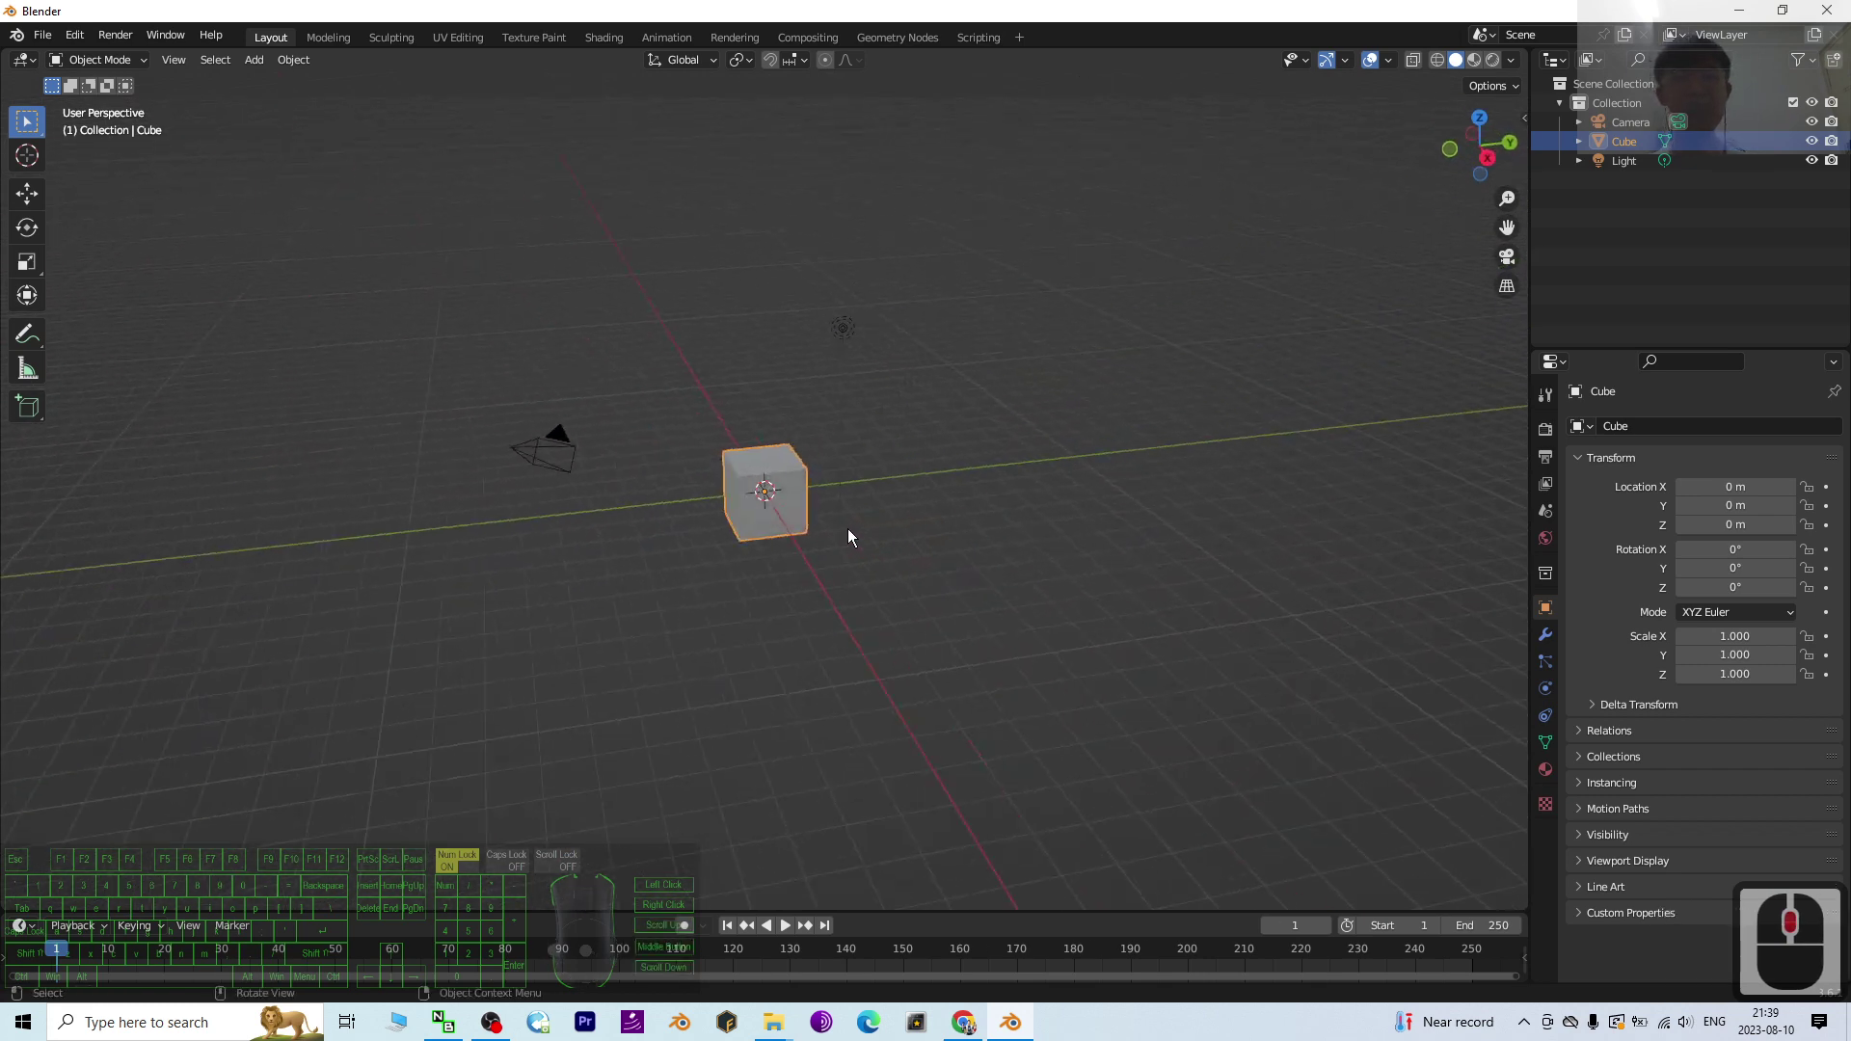
scroll(779, 464, "up", 3)
middle_click_drag(875, 455, 848, 484)
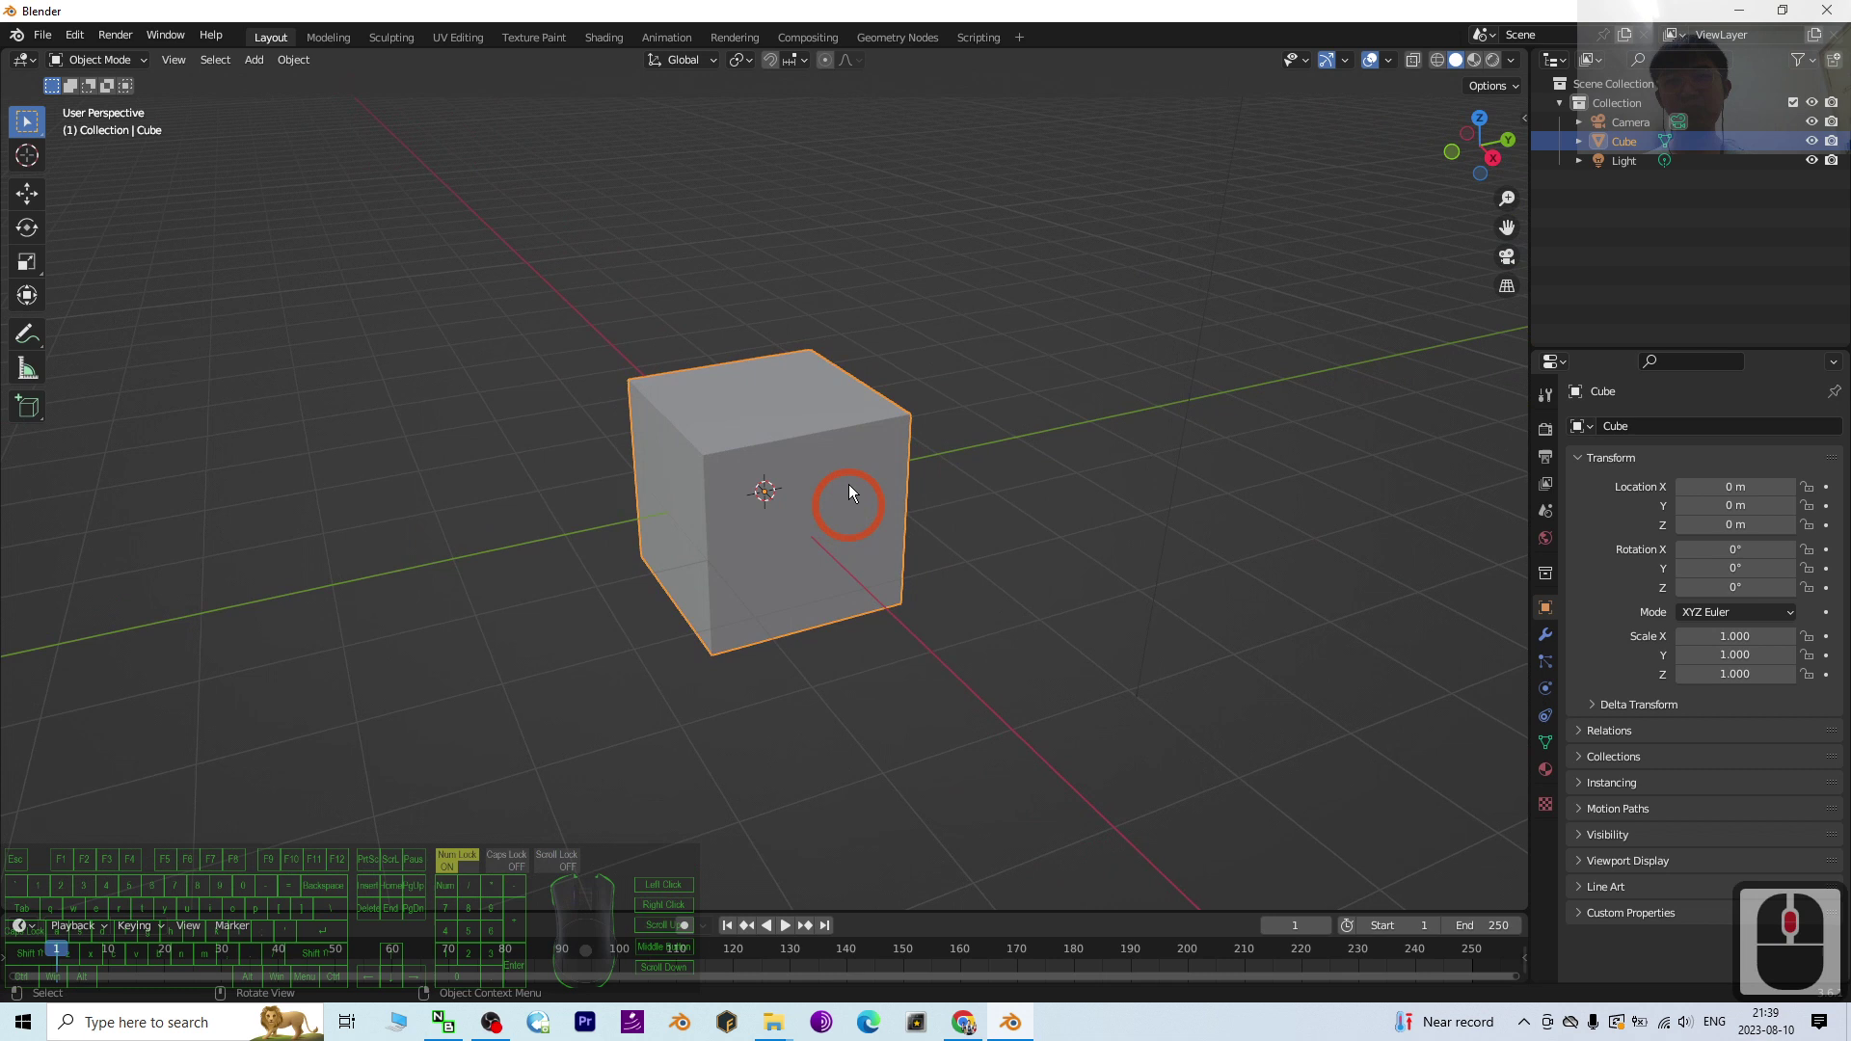
key("Delete")
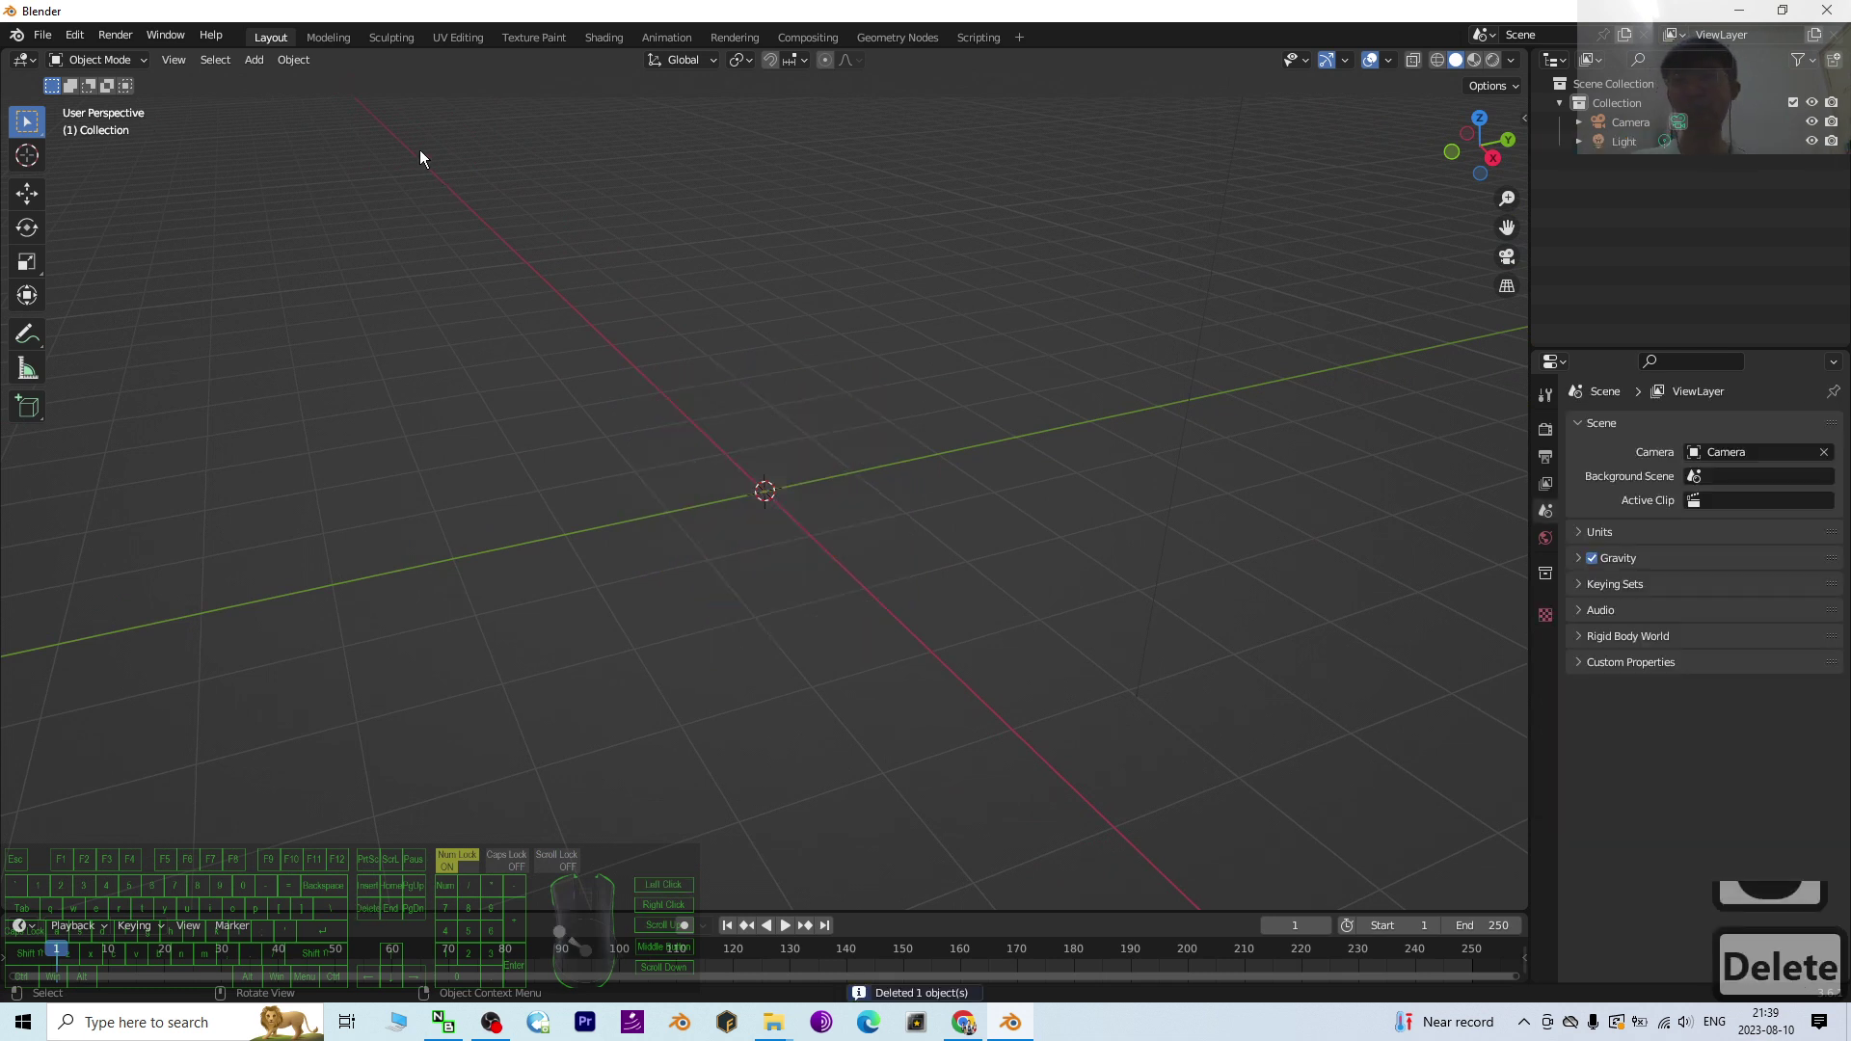
Step: Add a UV sphere mesh at the scene origin
left_click(256, 61)
left_click(257, 83)
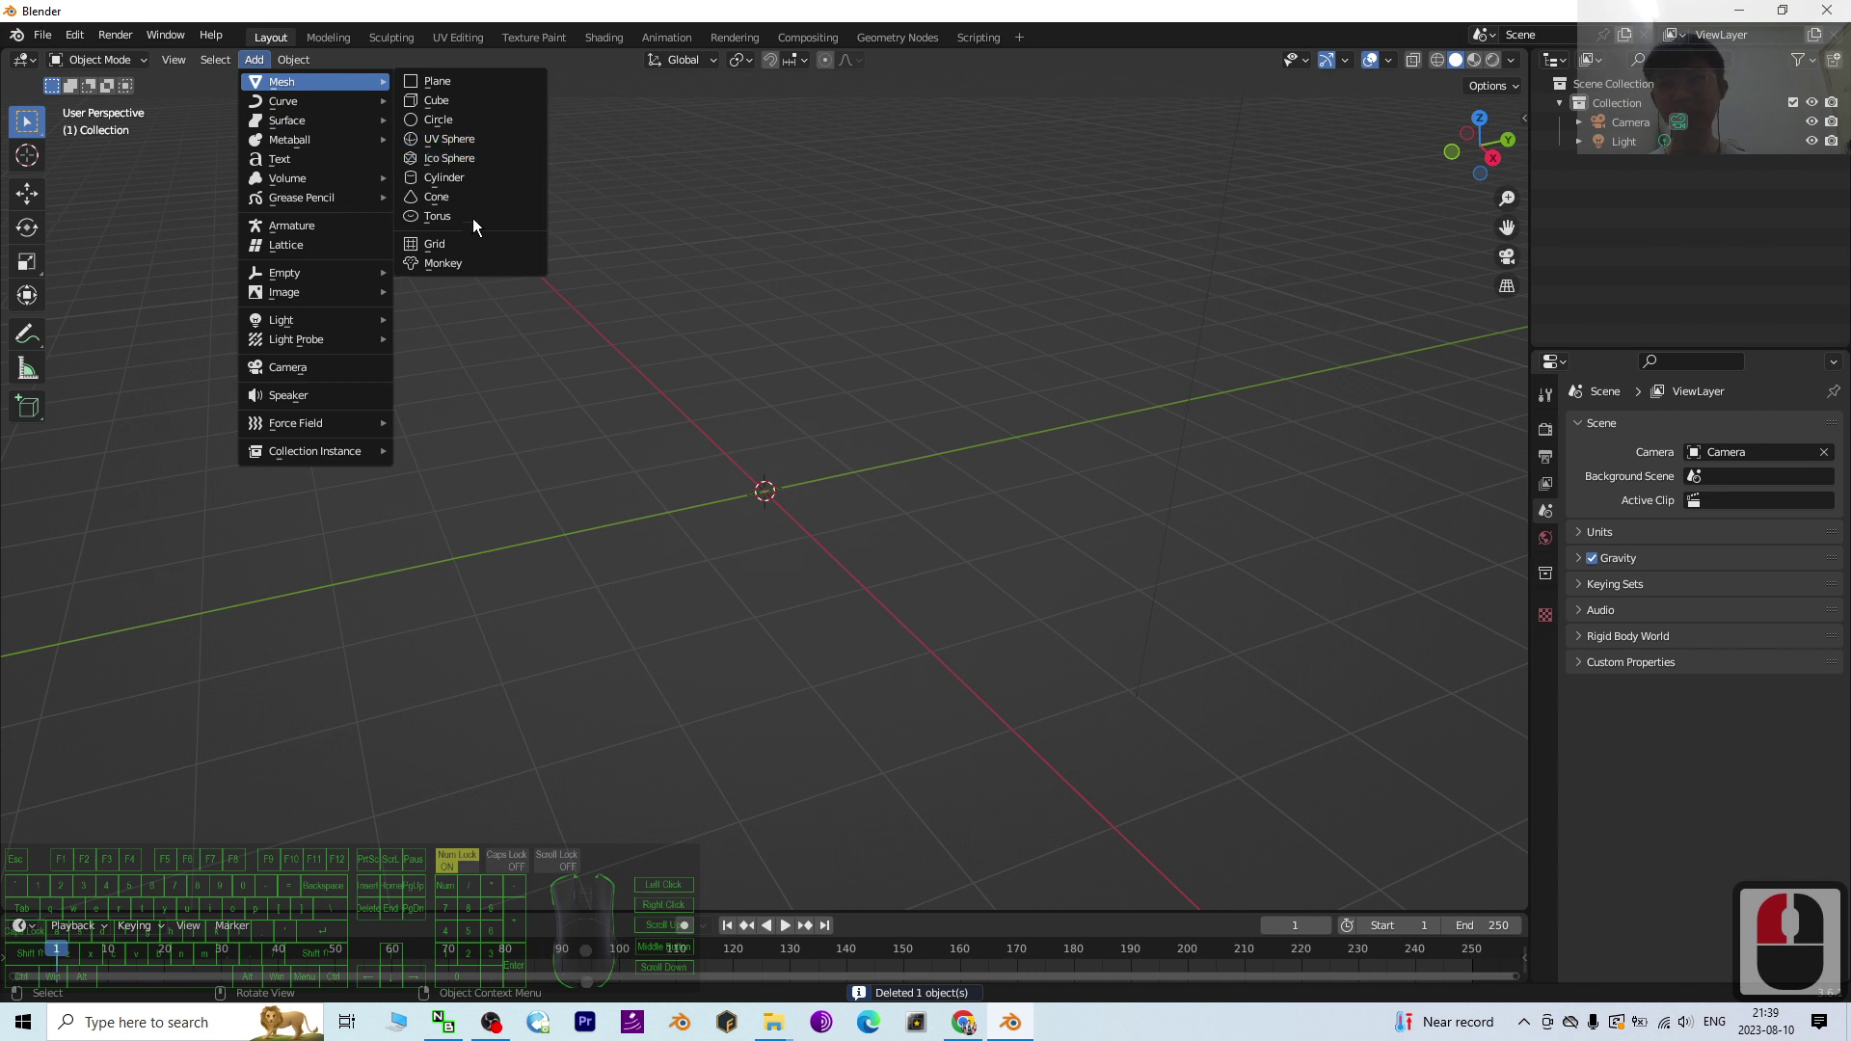
left_click(466, 145)
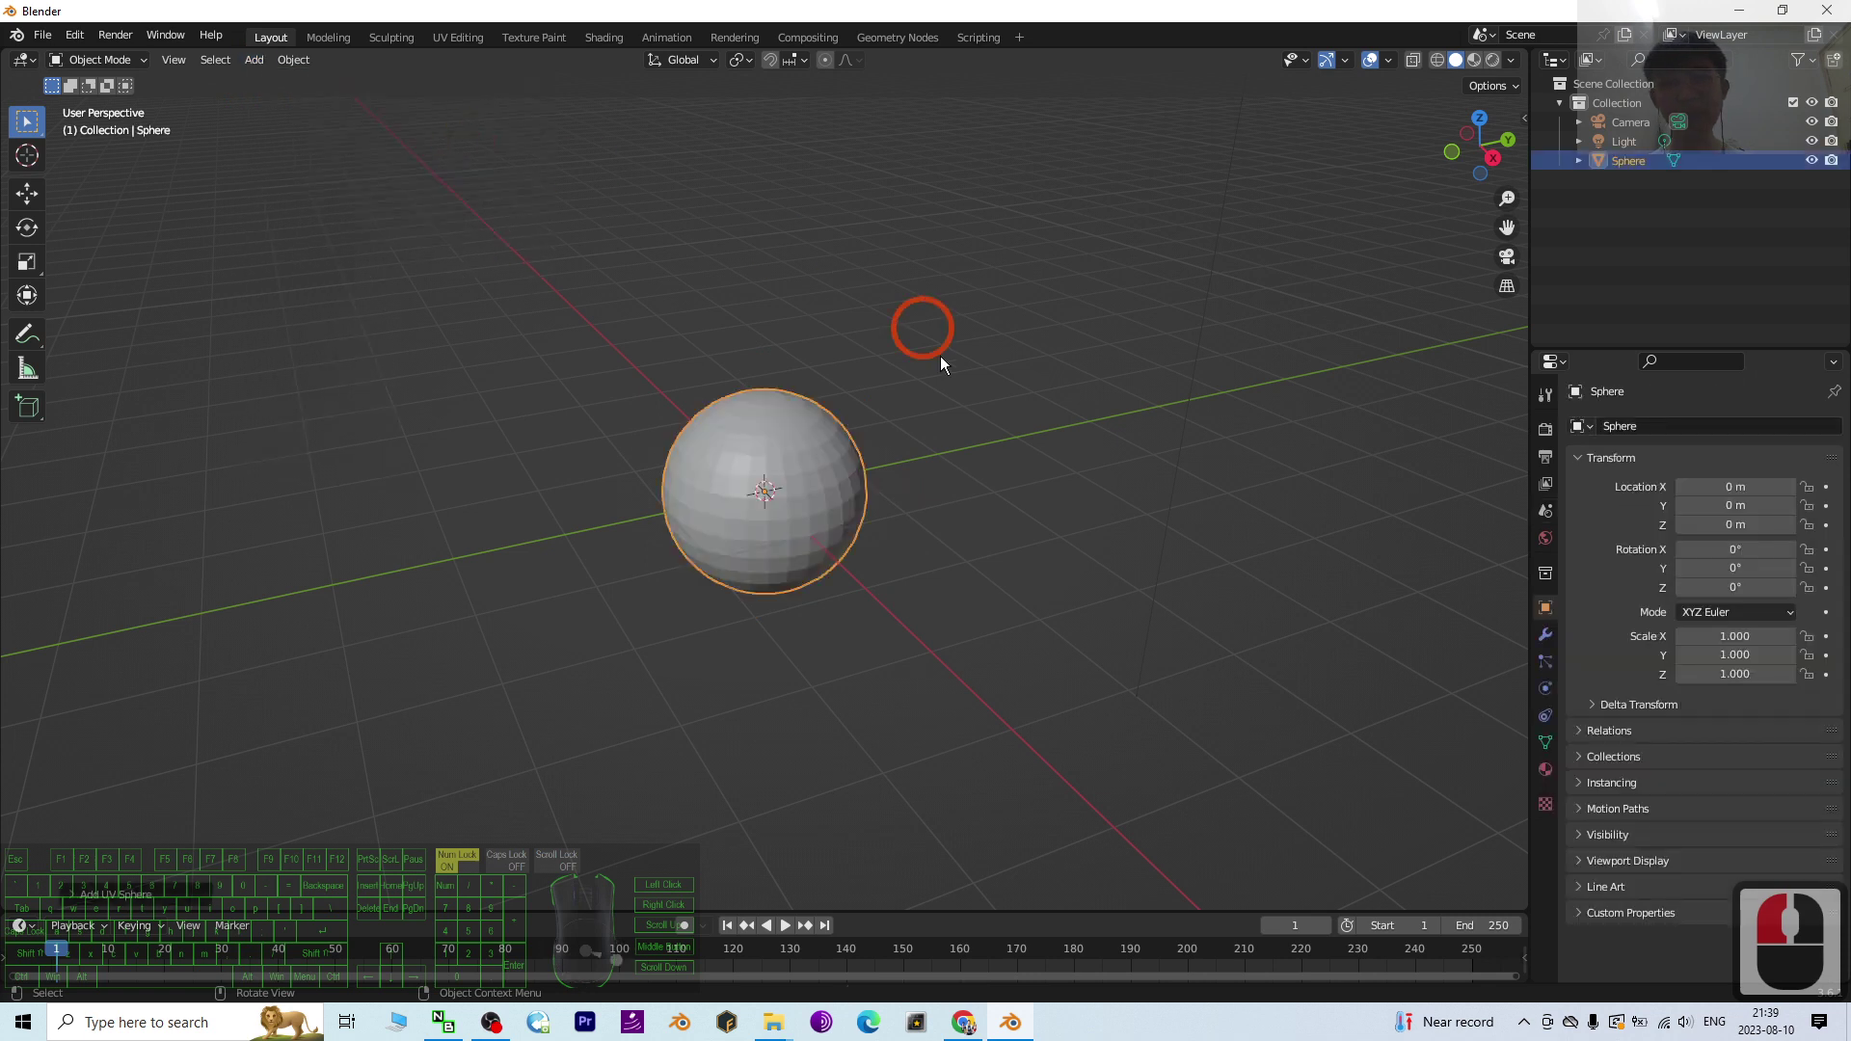
scroll(738, 425, "up", 6)
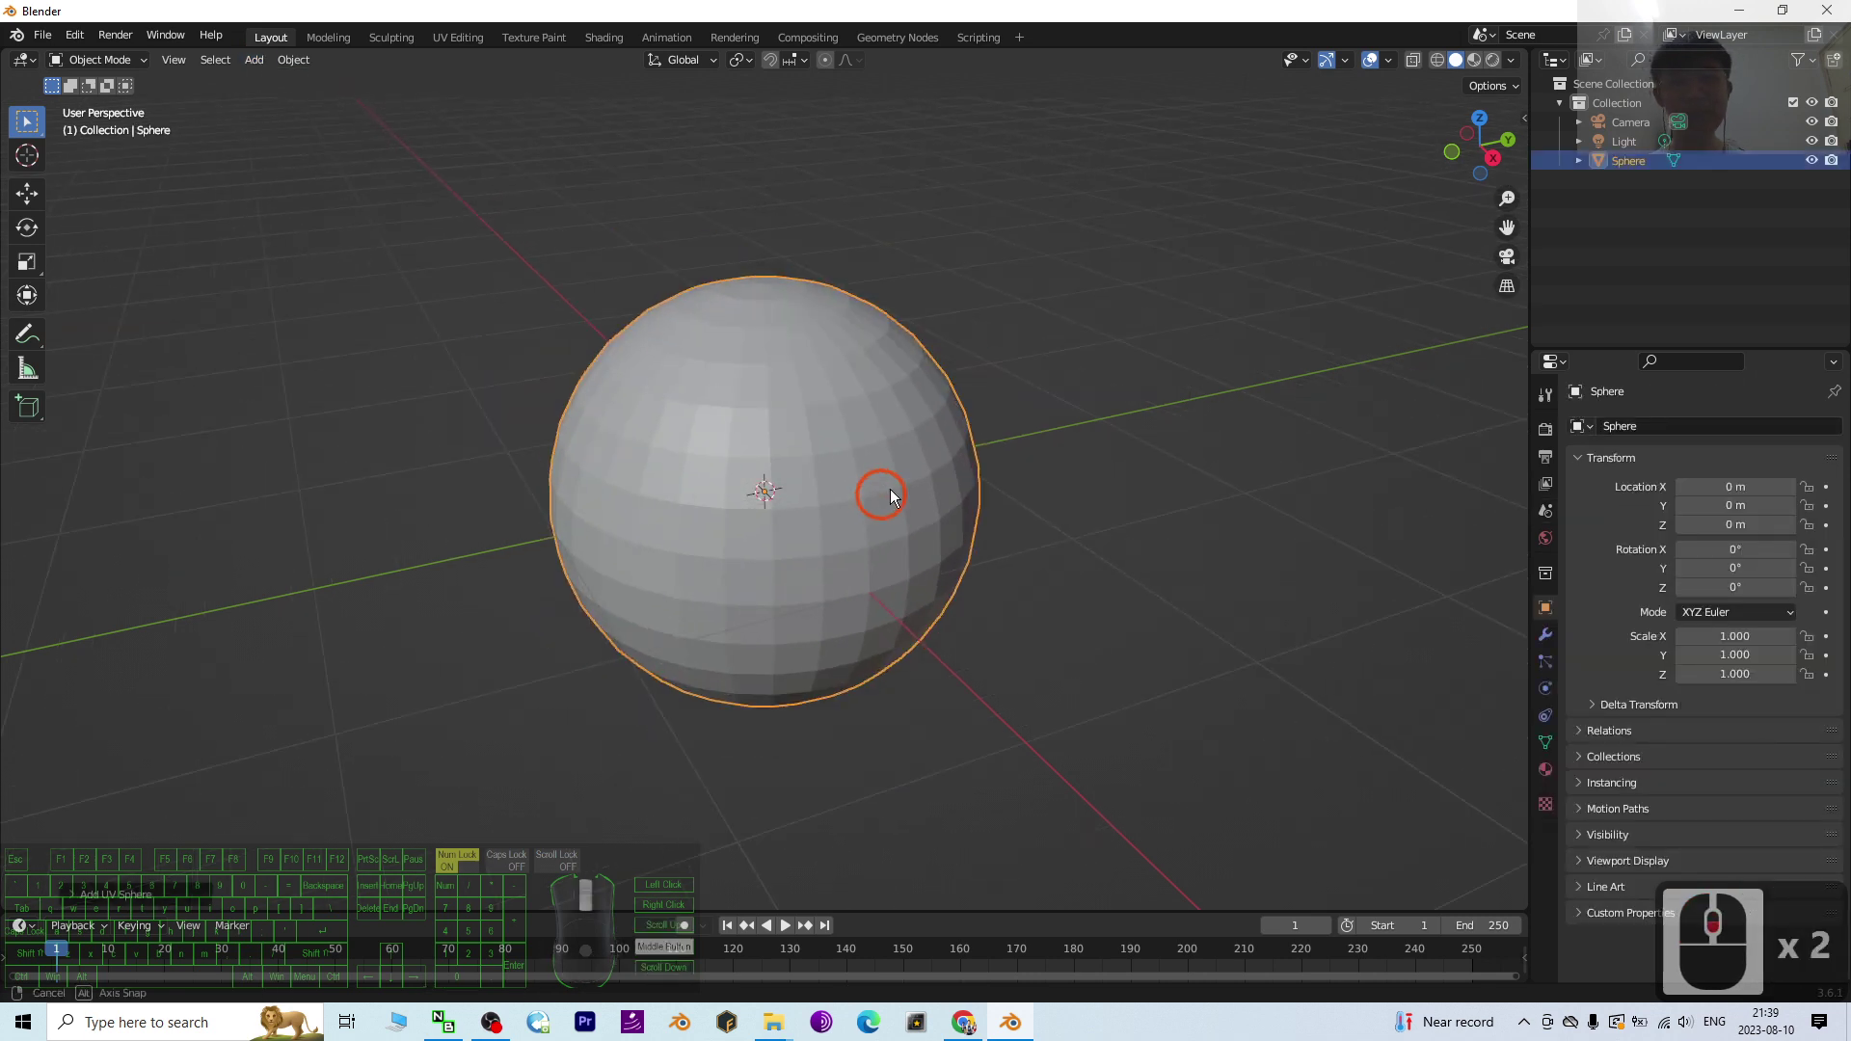
middle_click_drag(884, 492, 889, 498)
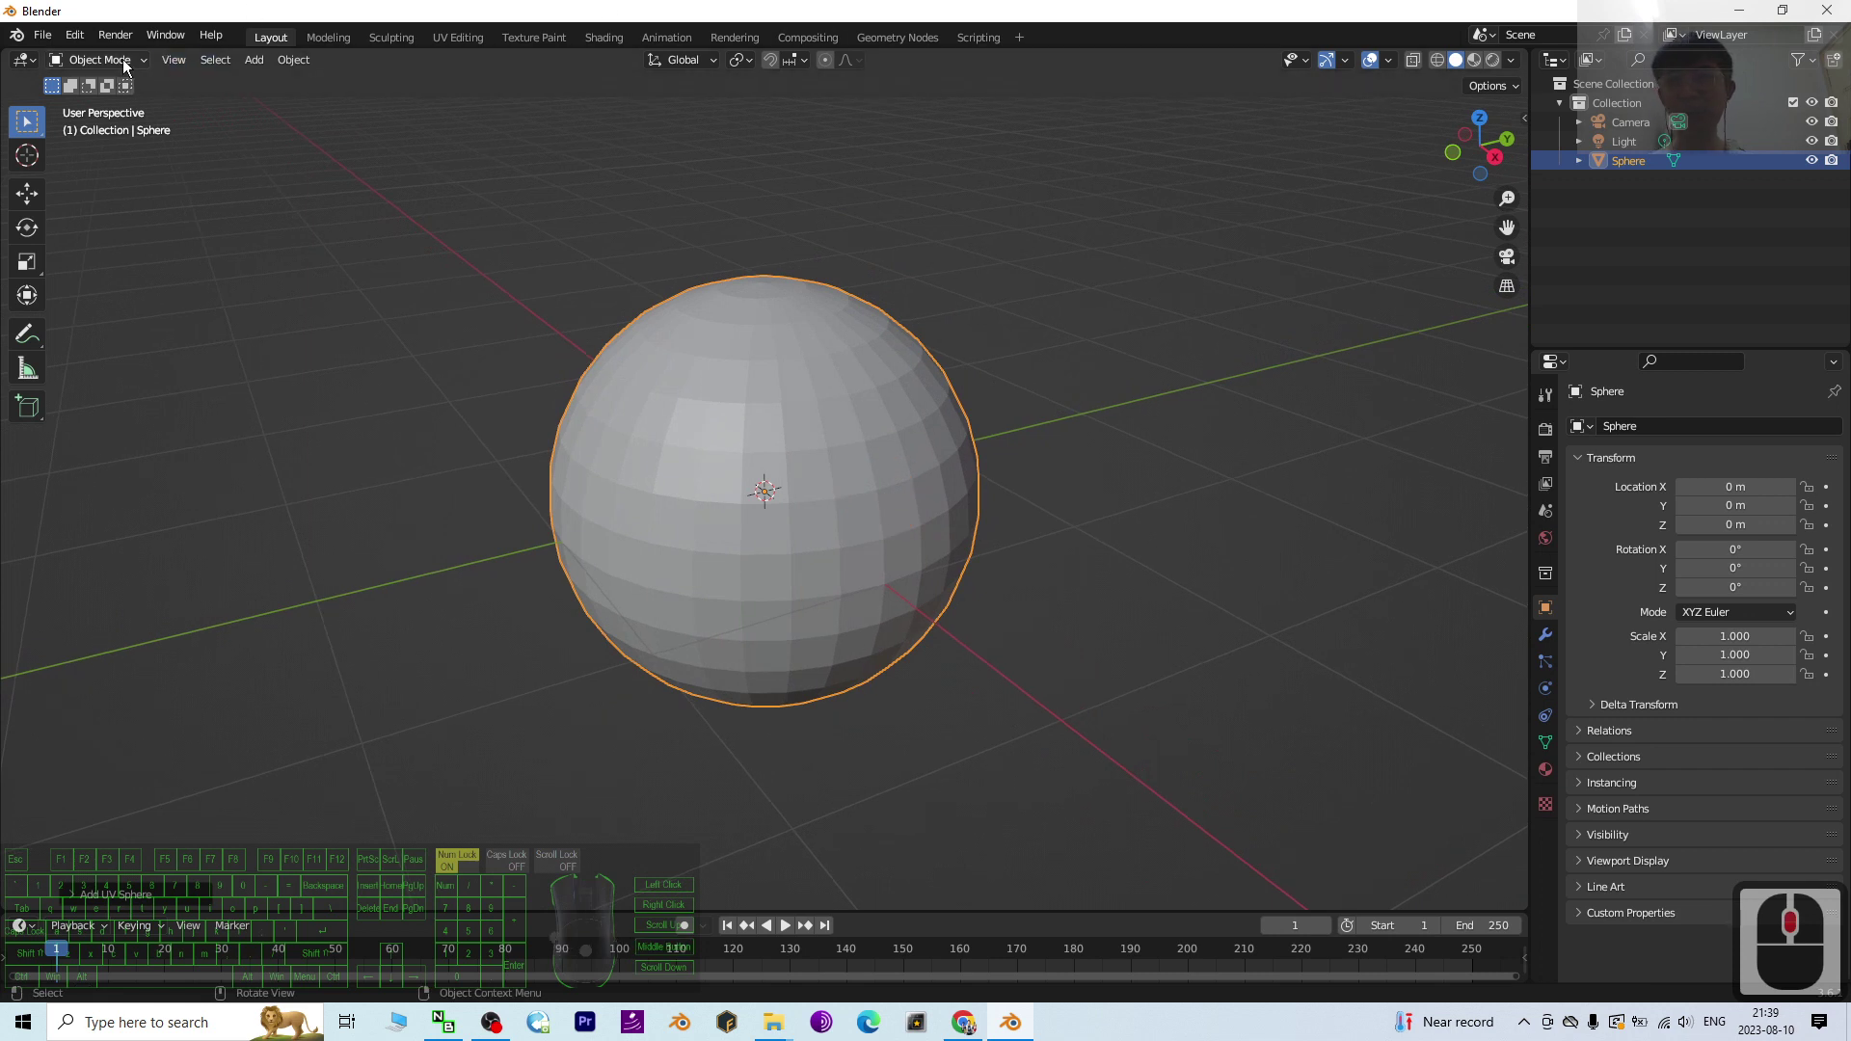
Step: Set the 3D view's shading to Material Preview
left_click(1475, 61)
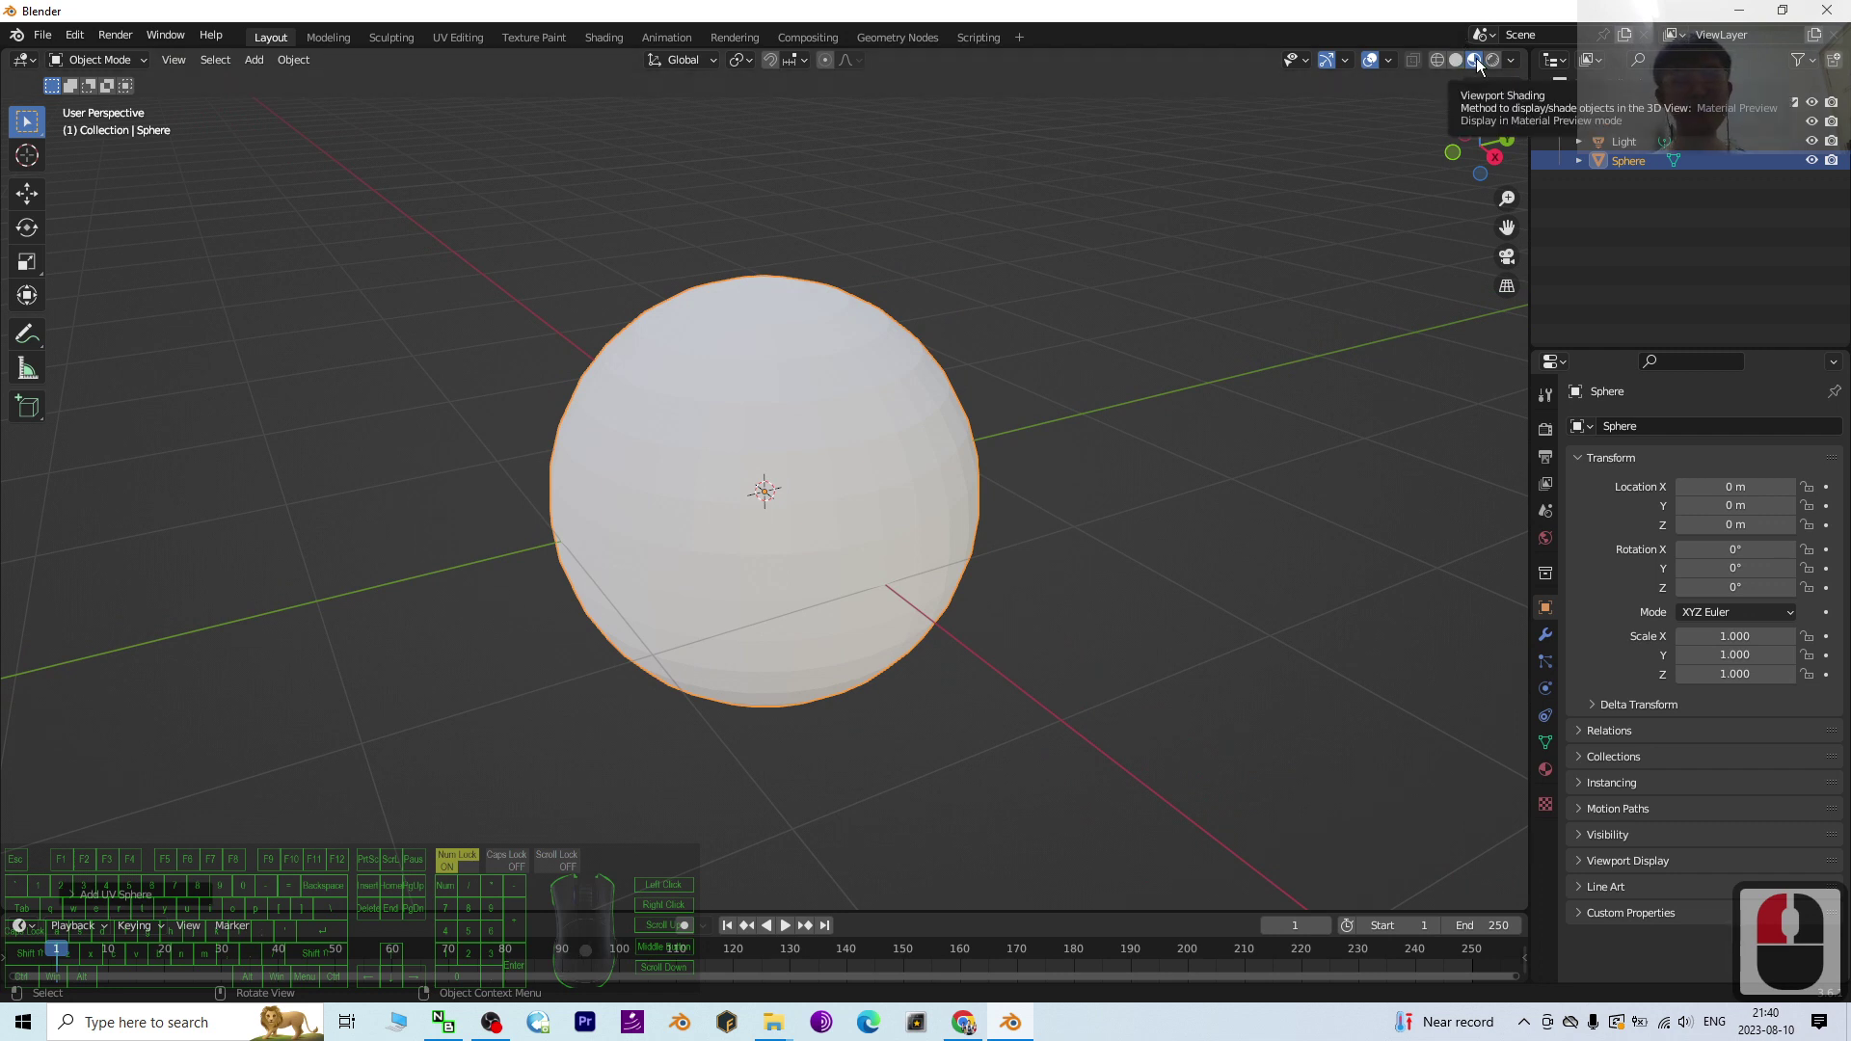
scroll(979, 353, "up", 2)
middle_click_drag(946, 513, 983, 532)
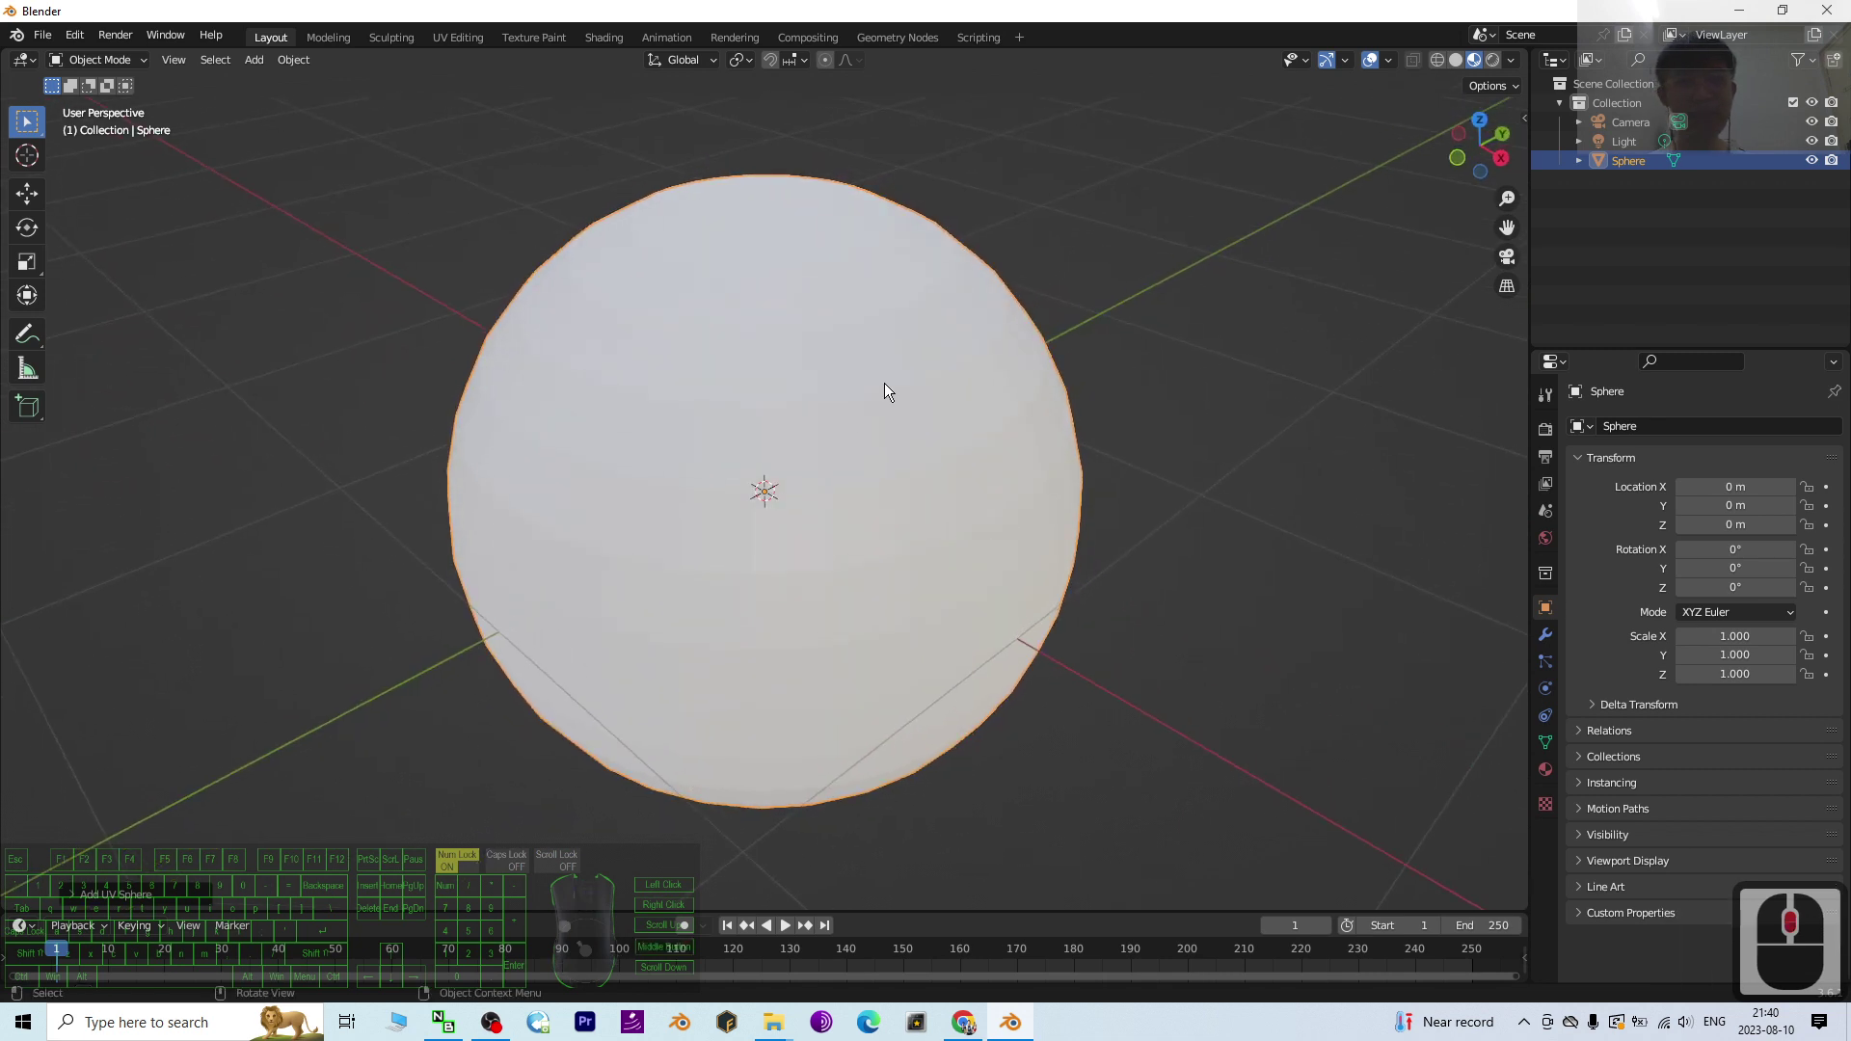
Step: Create a new material on the sphere and set its Base Color to a light green
left_click(1546, 768)
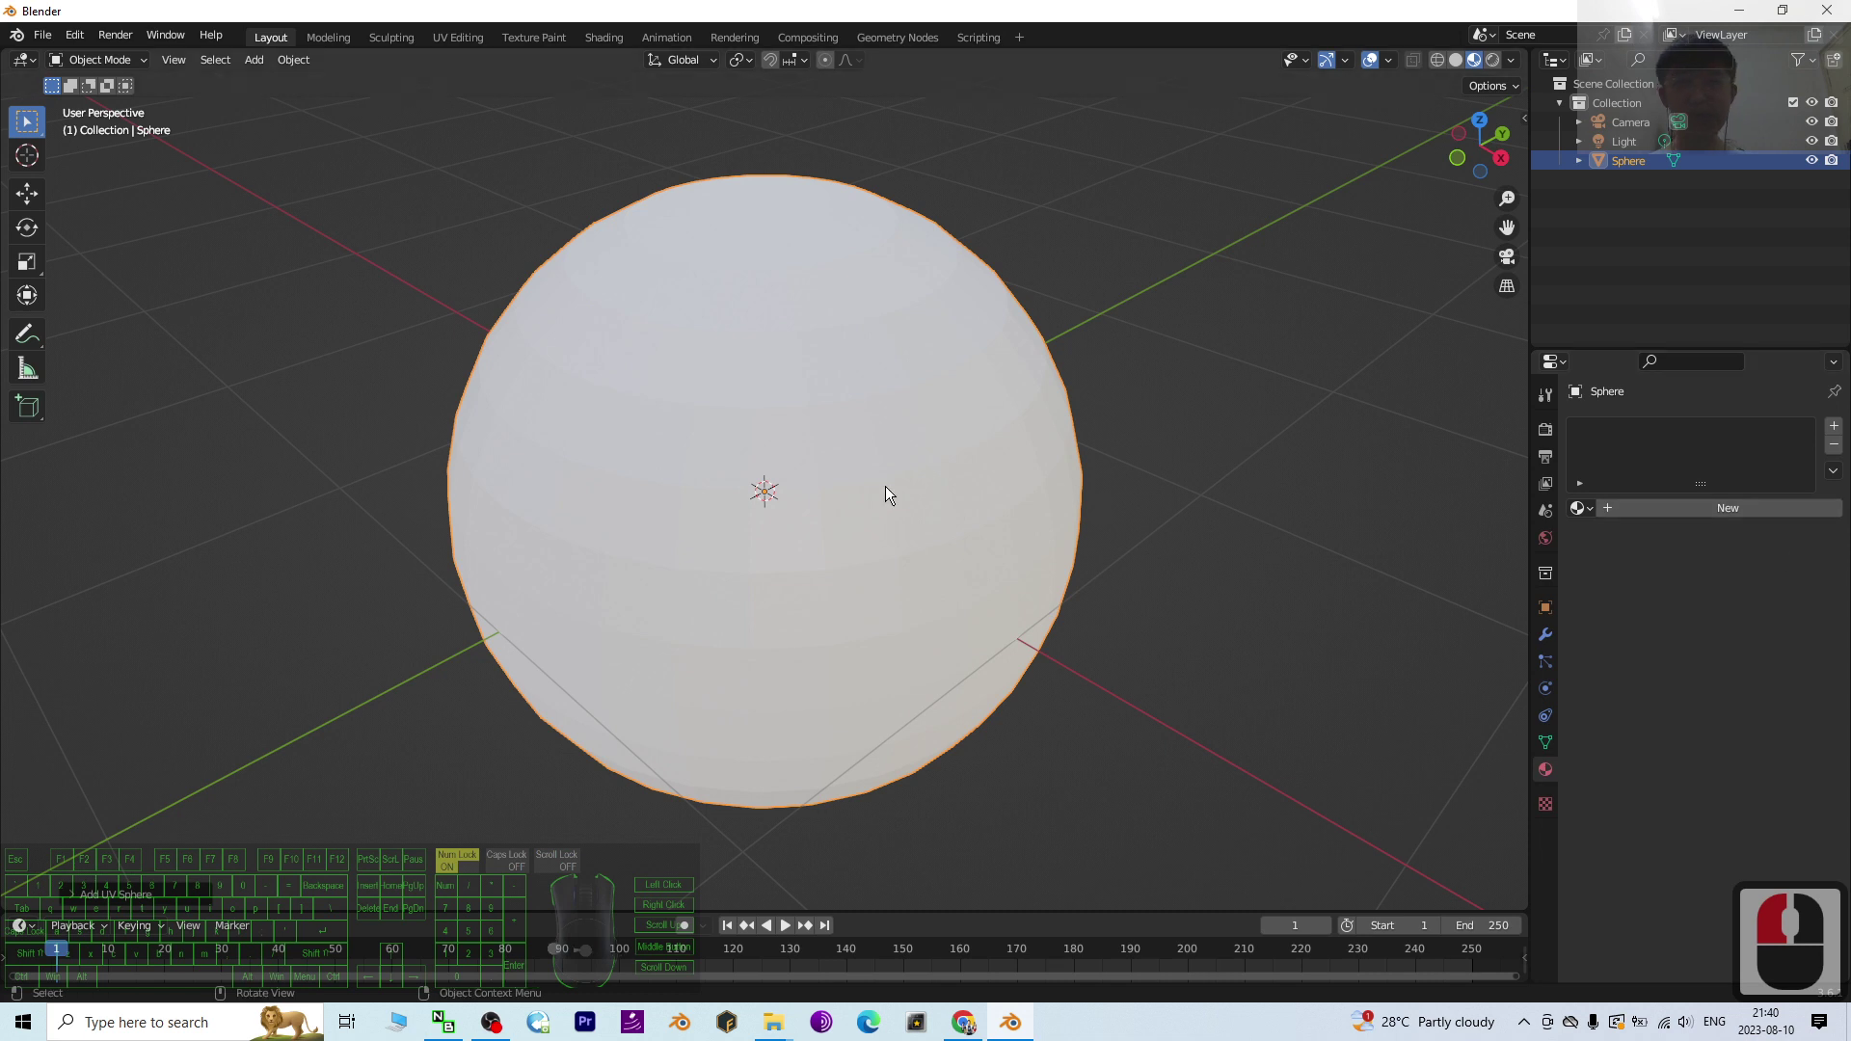
middle_click_drag(894, 484, 937, 527)
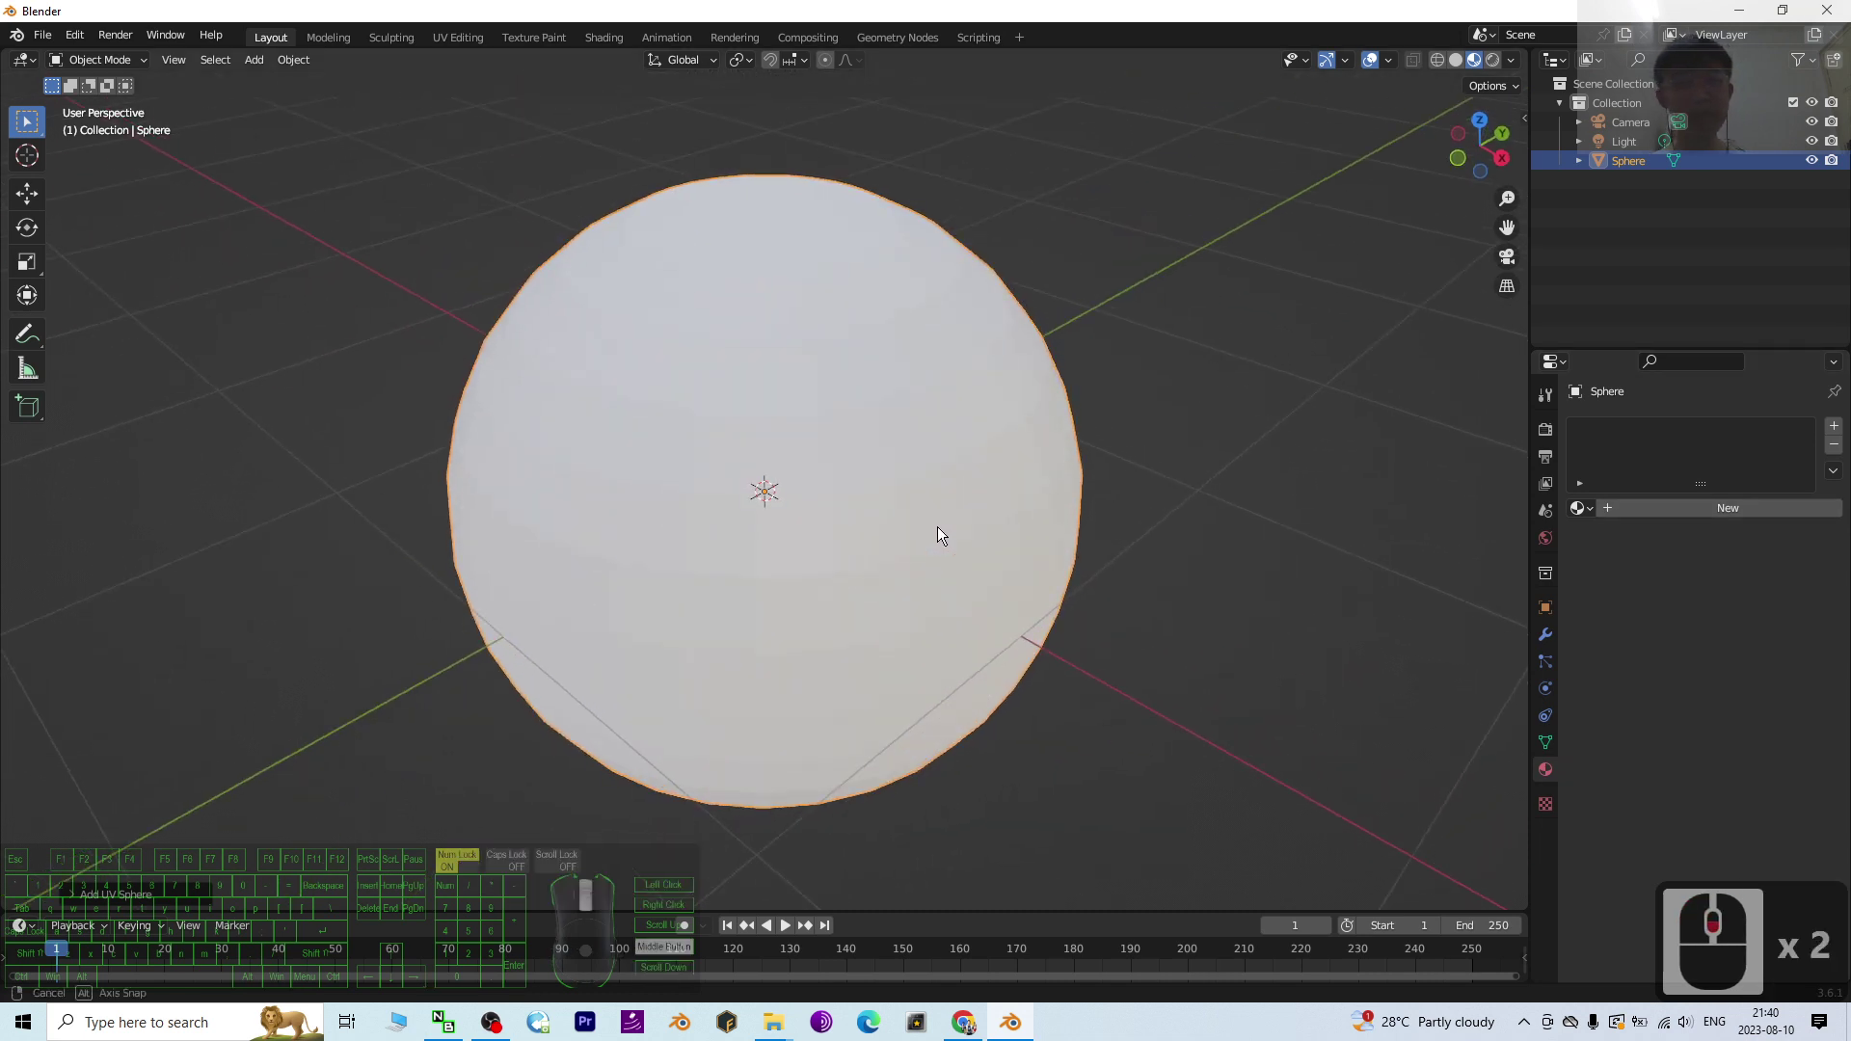
left_click(1624, 507)
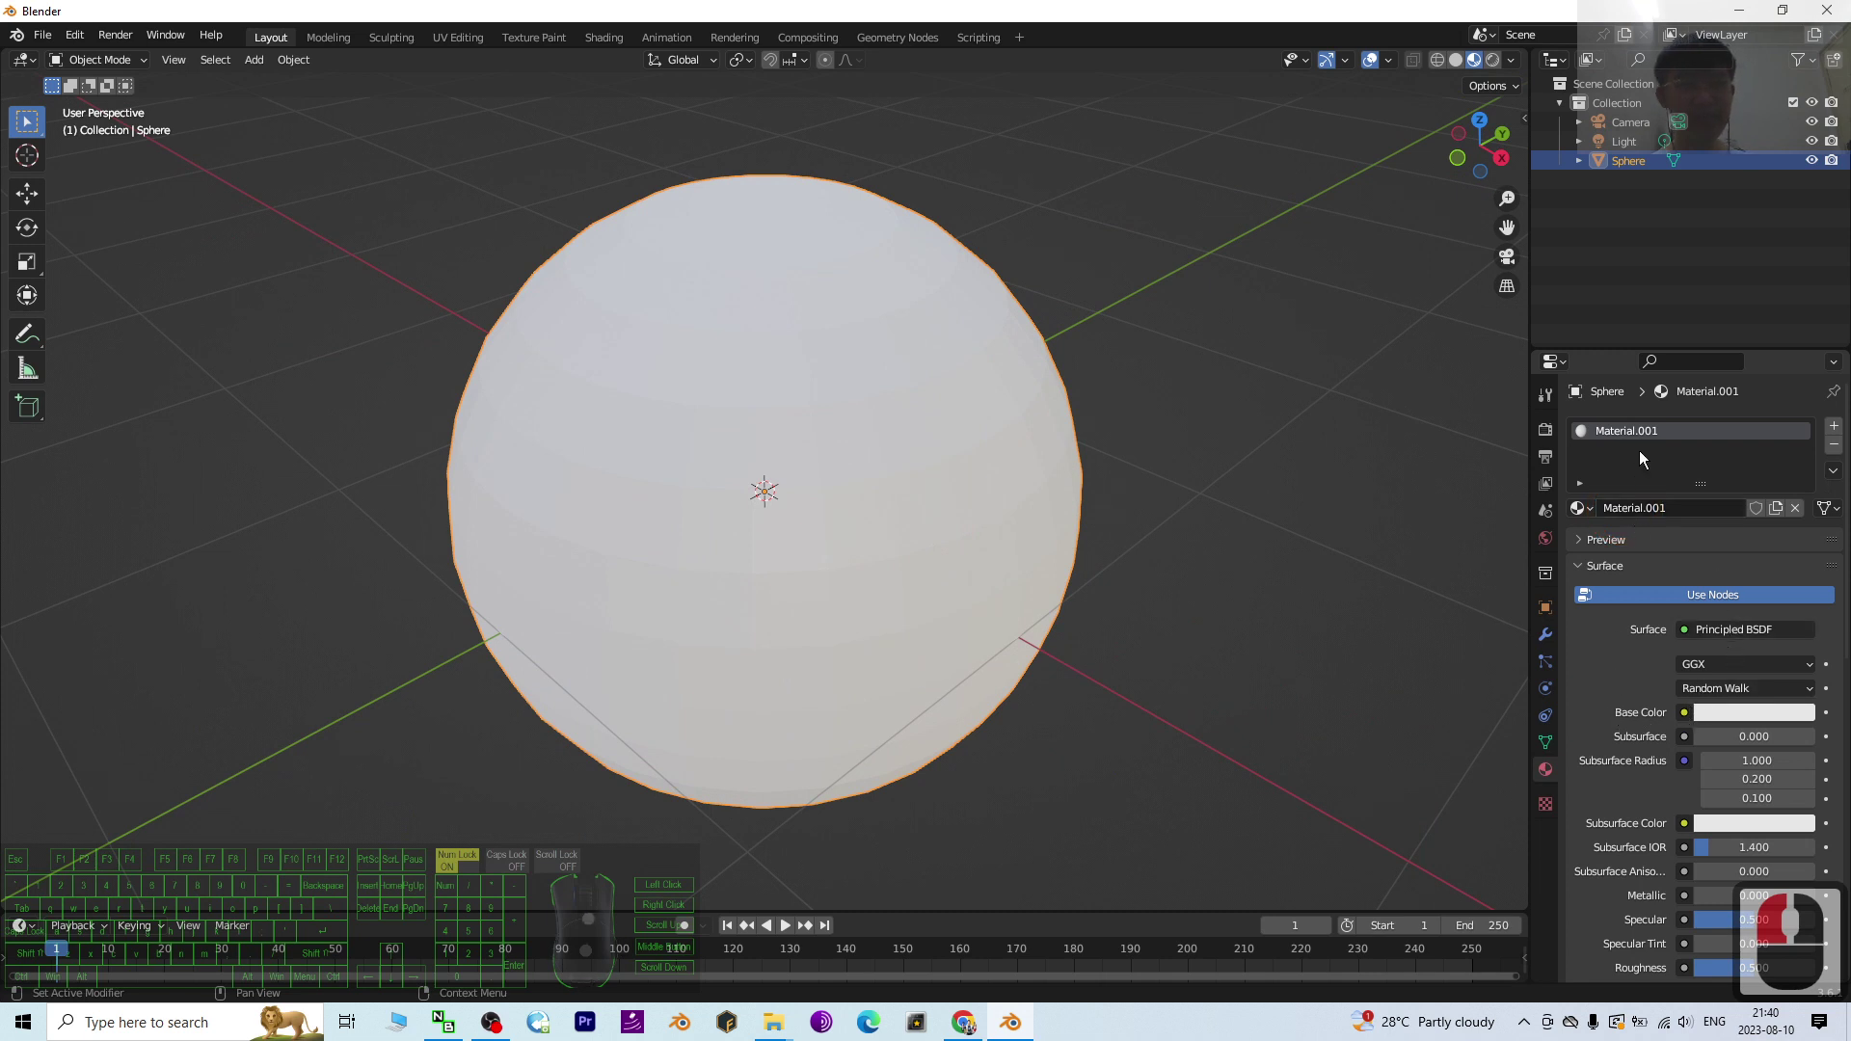
left_click(1726, 713)
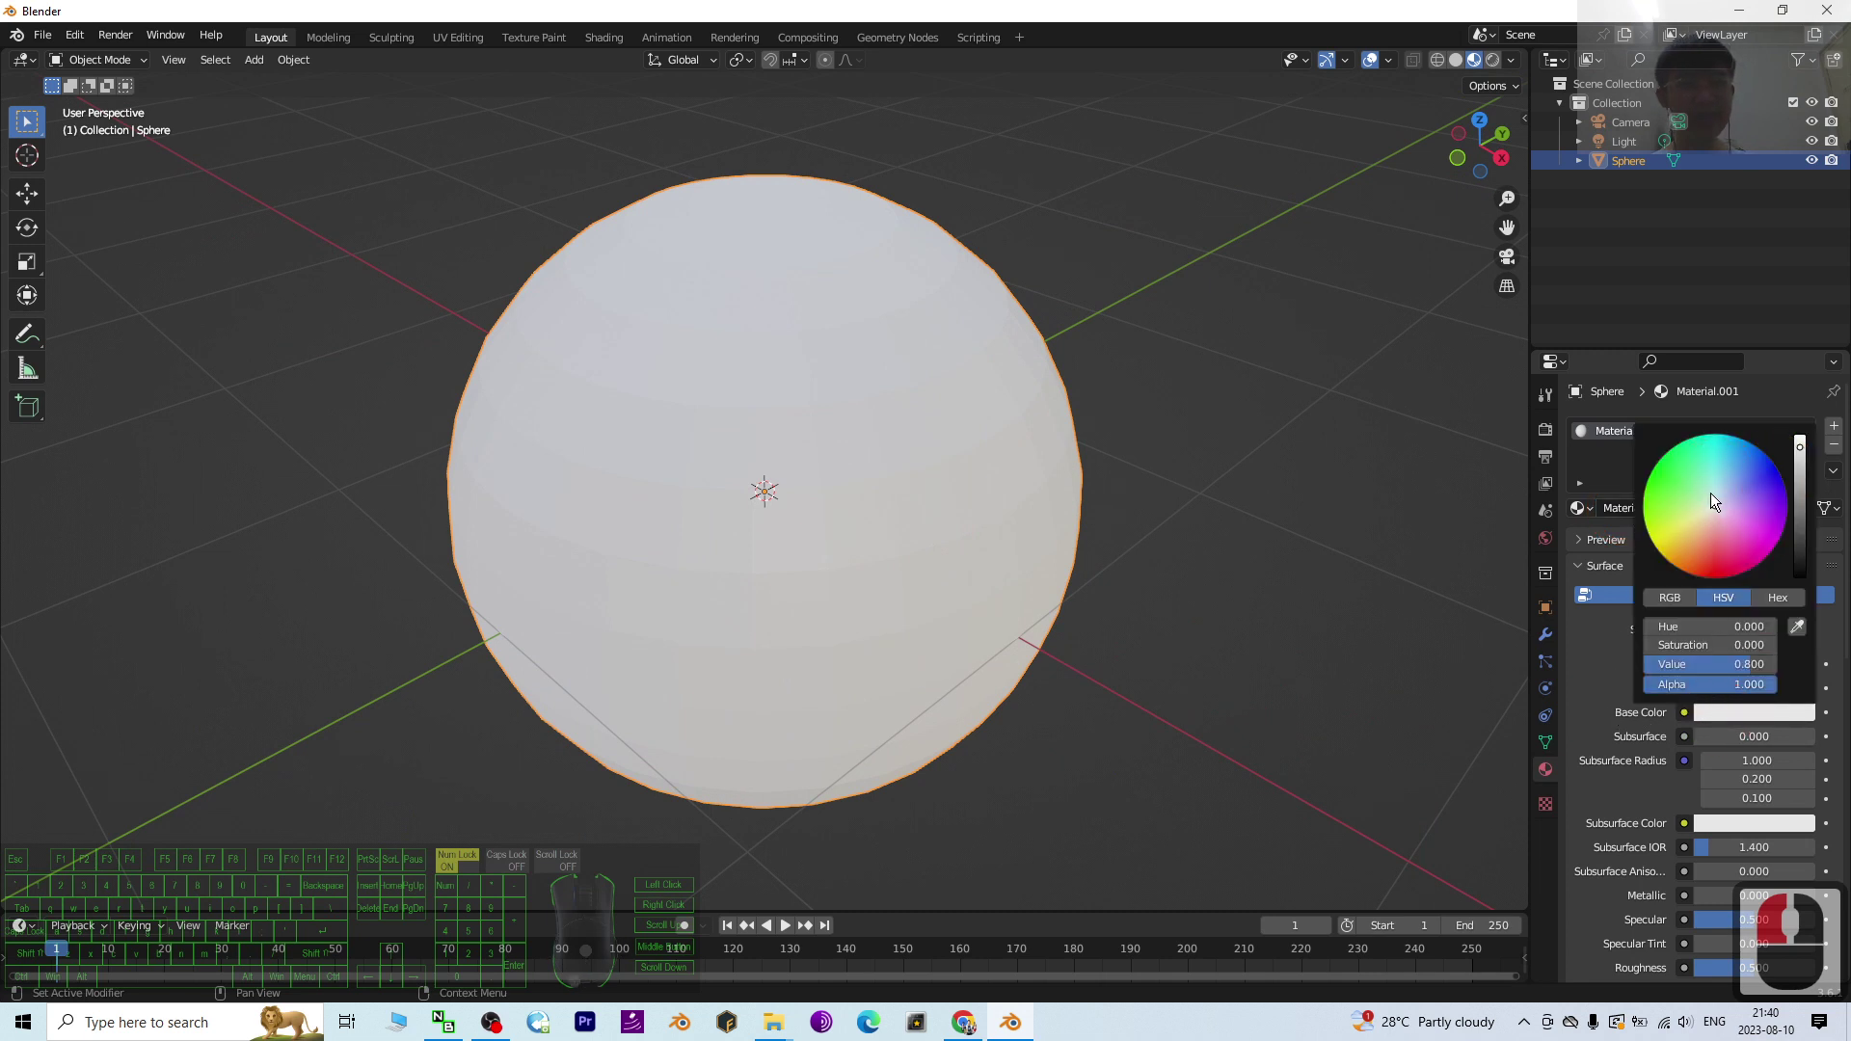
mouse_move(1710, 494)
left_mouse_down()
mouse_move(1720, 521)
mouse_move(1691, 465)
left_mouse_up()
mouse_move(998, 742)
middle_mouse_down()
mouse_move(1017, 675)
mouse_move(998, 741)
middle_mouse_up()
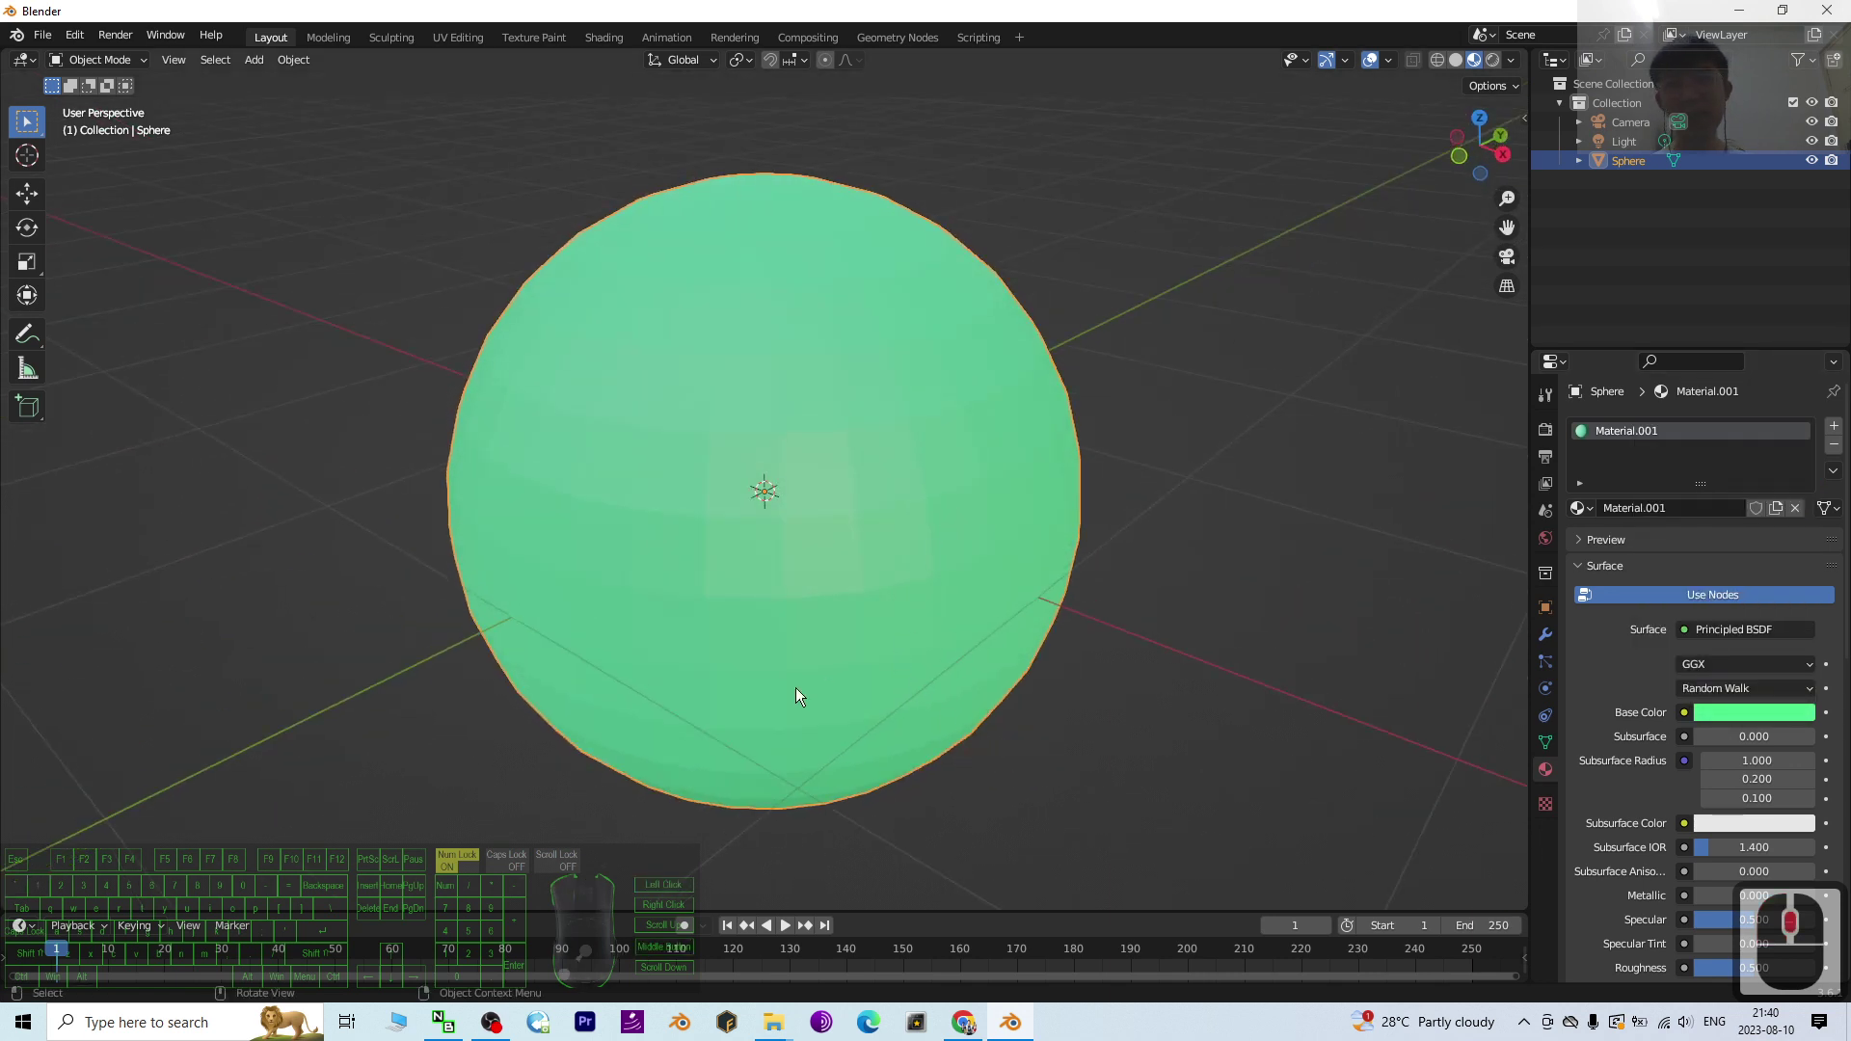
mouse_move(795, 687)
middle_mouse_down()
mouse_move(846, 694)
mouse_move(806, 663)
mouse_move(766, 685)
middle_mouse_up()
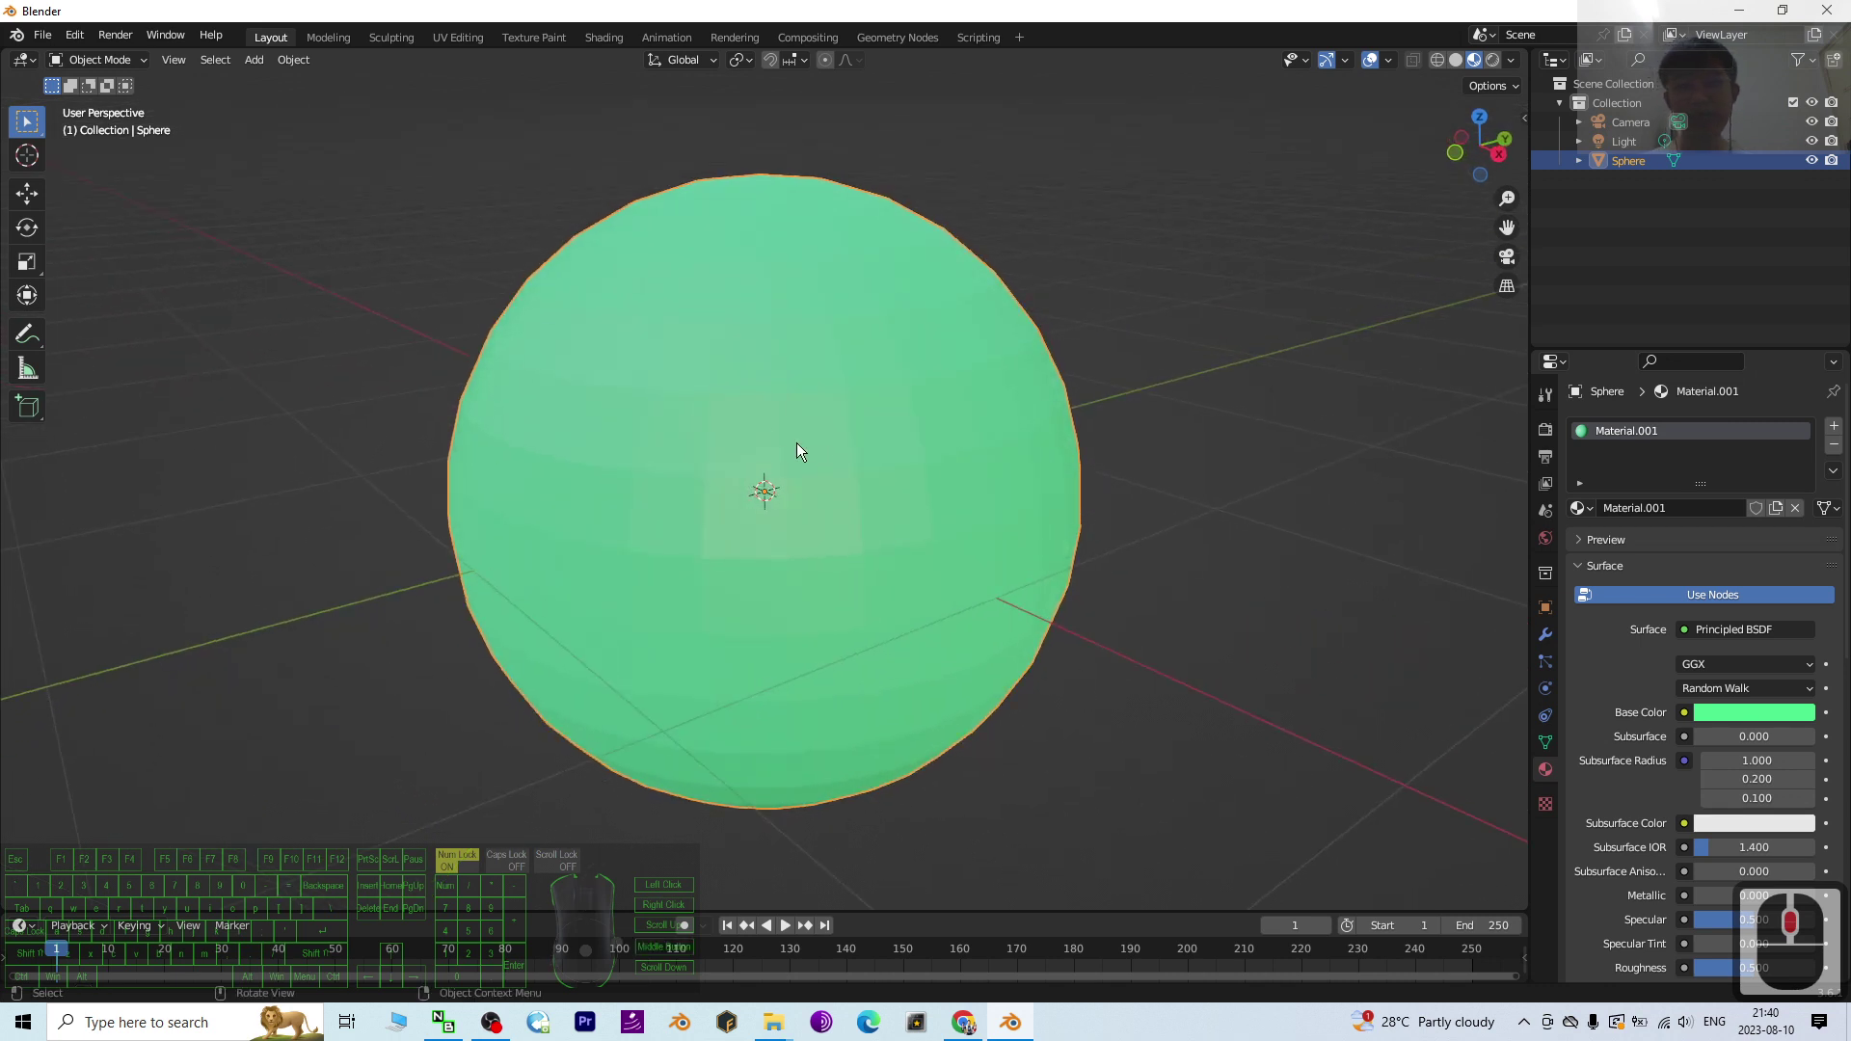
mouse_move(651, 432)
middle_mouse_down()
mouse_move(678, 466)
mouse_move(684, 385)
middle_mouse_up()
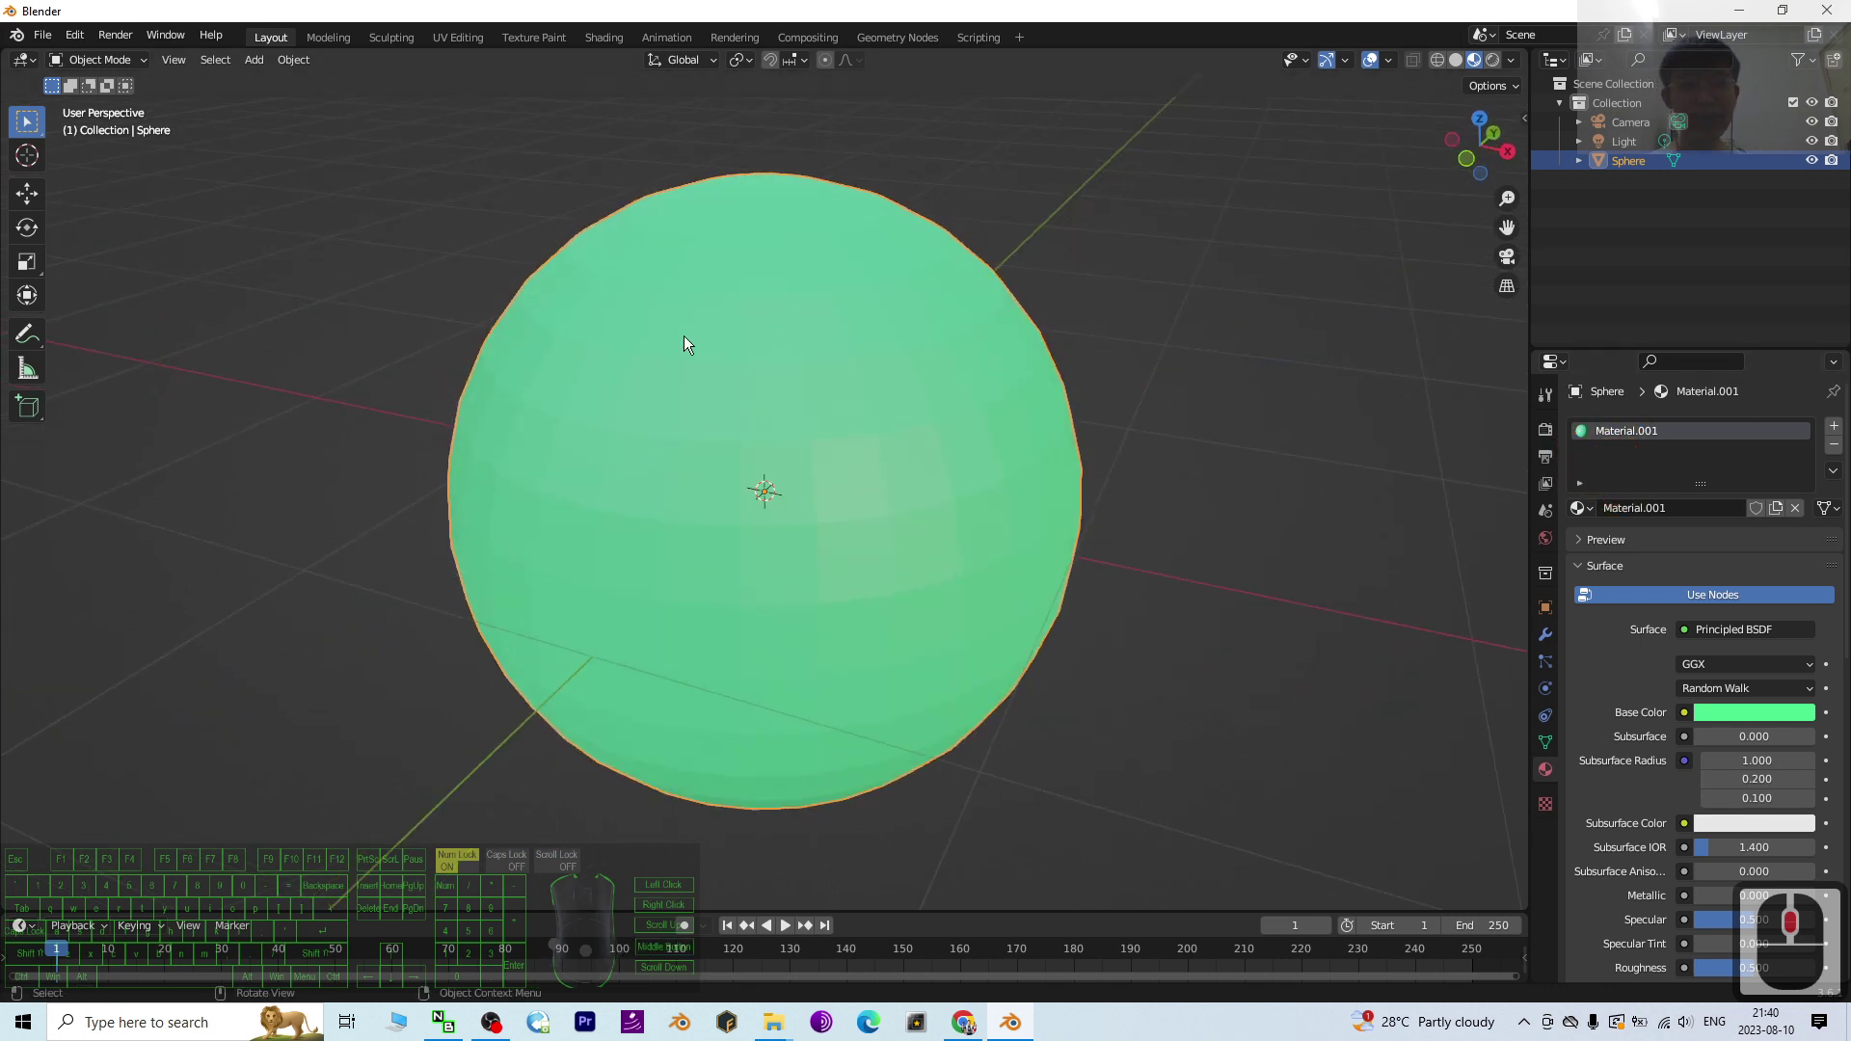
mouse_move(696, 556)
middle_mouse_down()
mouse_move(784, 490)
mouse_move(694, 525)
mouse_move(904, 414)
middle_mouse_up()
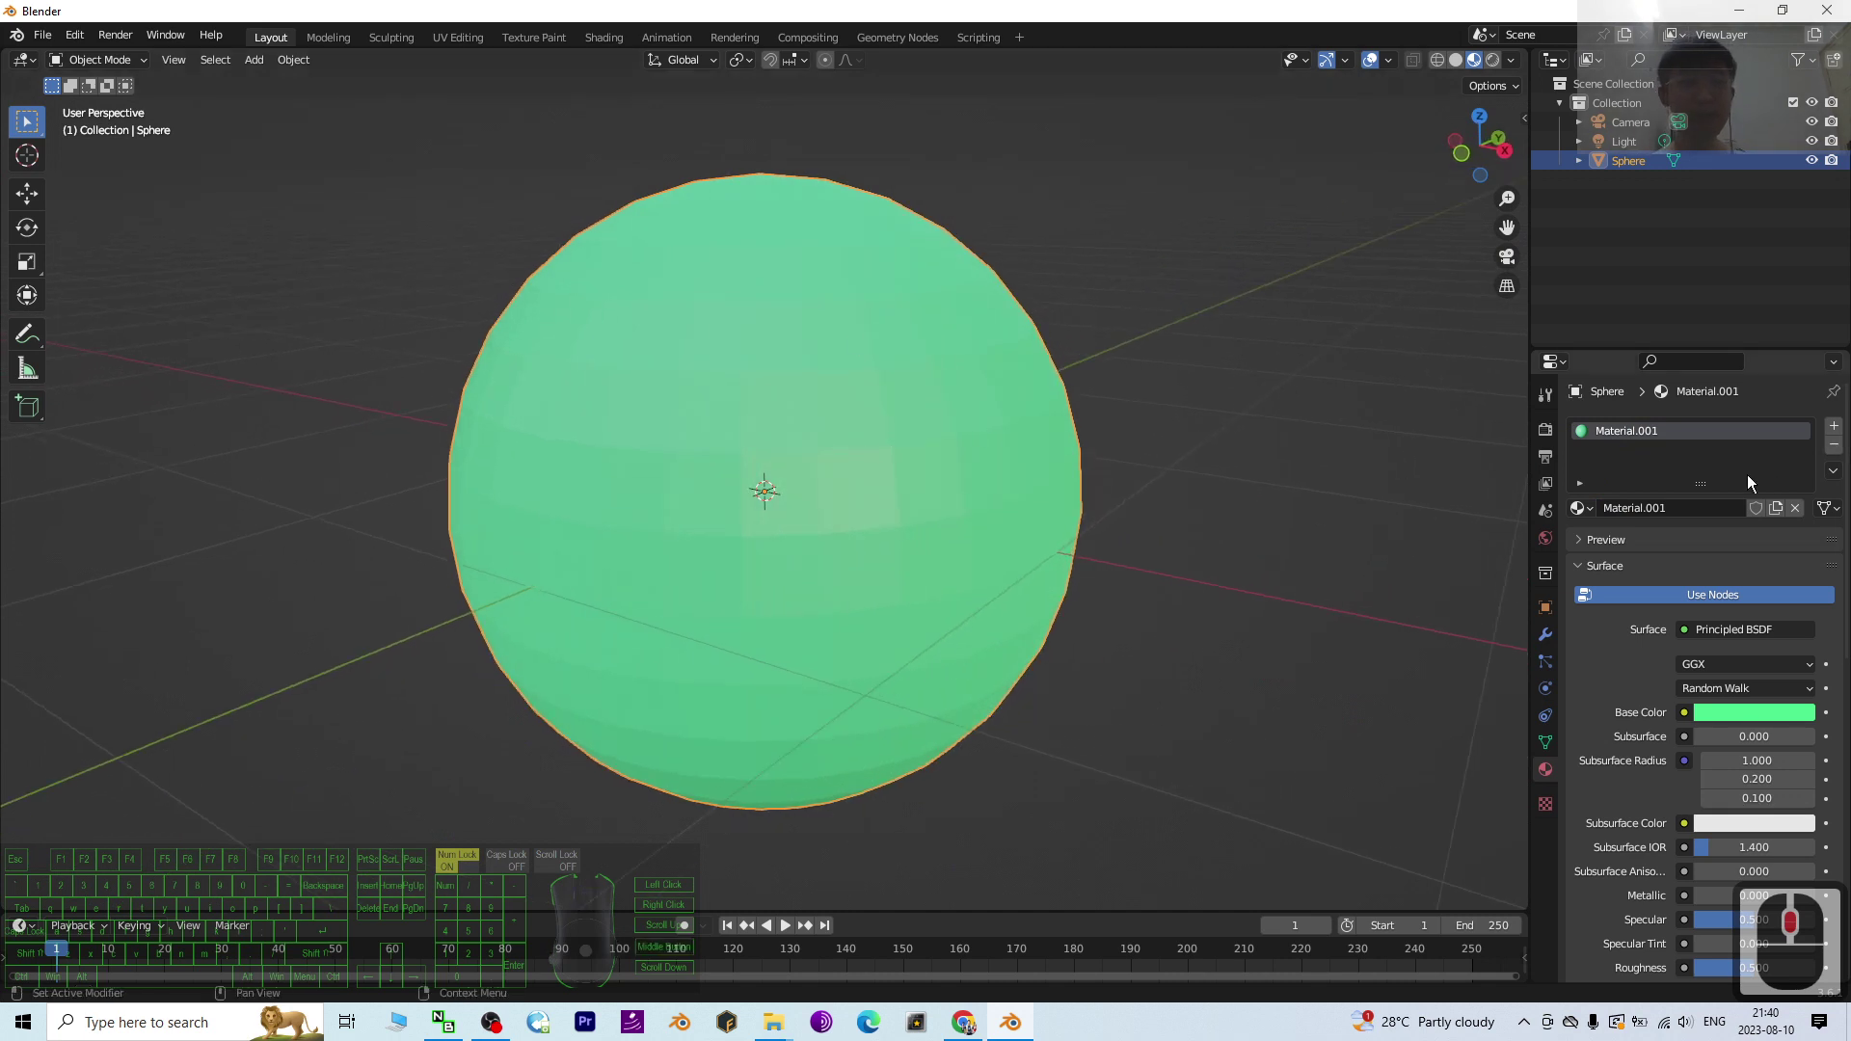
middle_click(924, 527)
middle_click(923, 527)
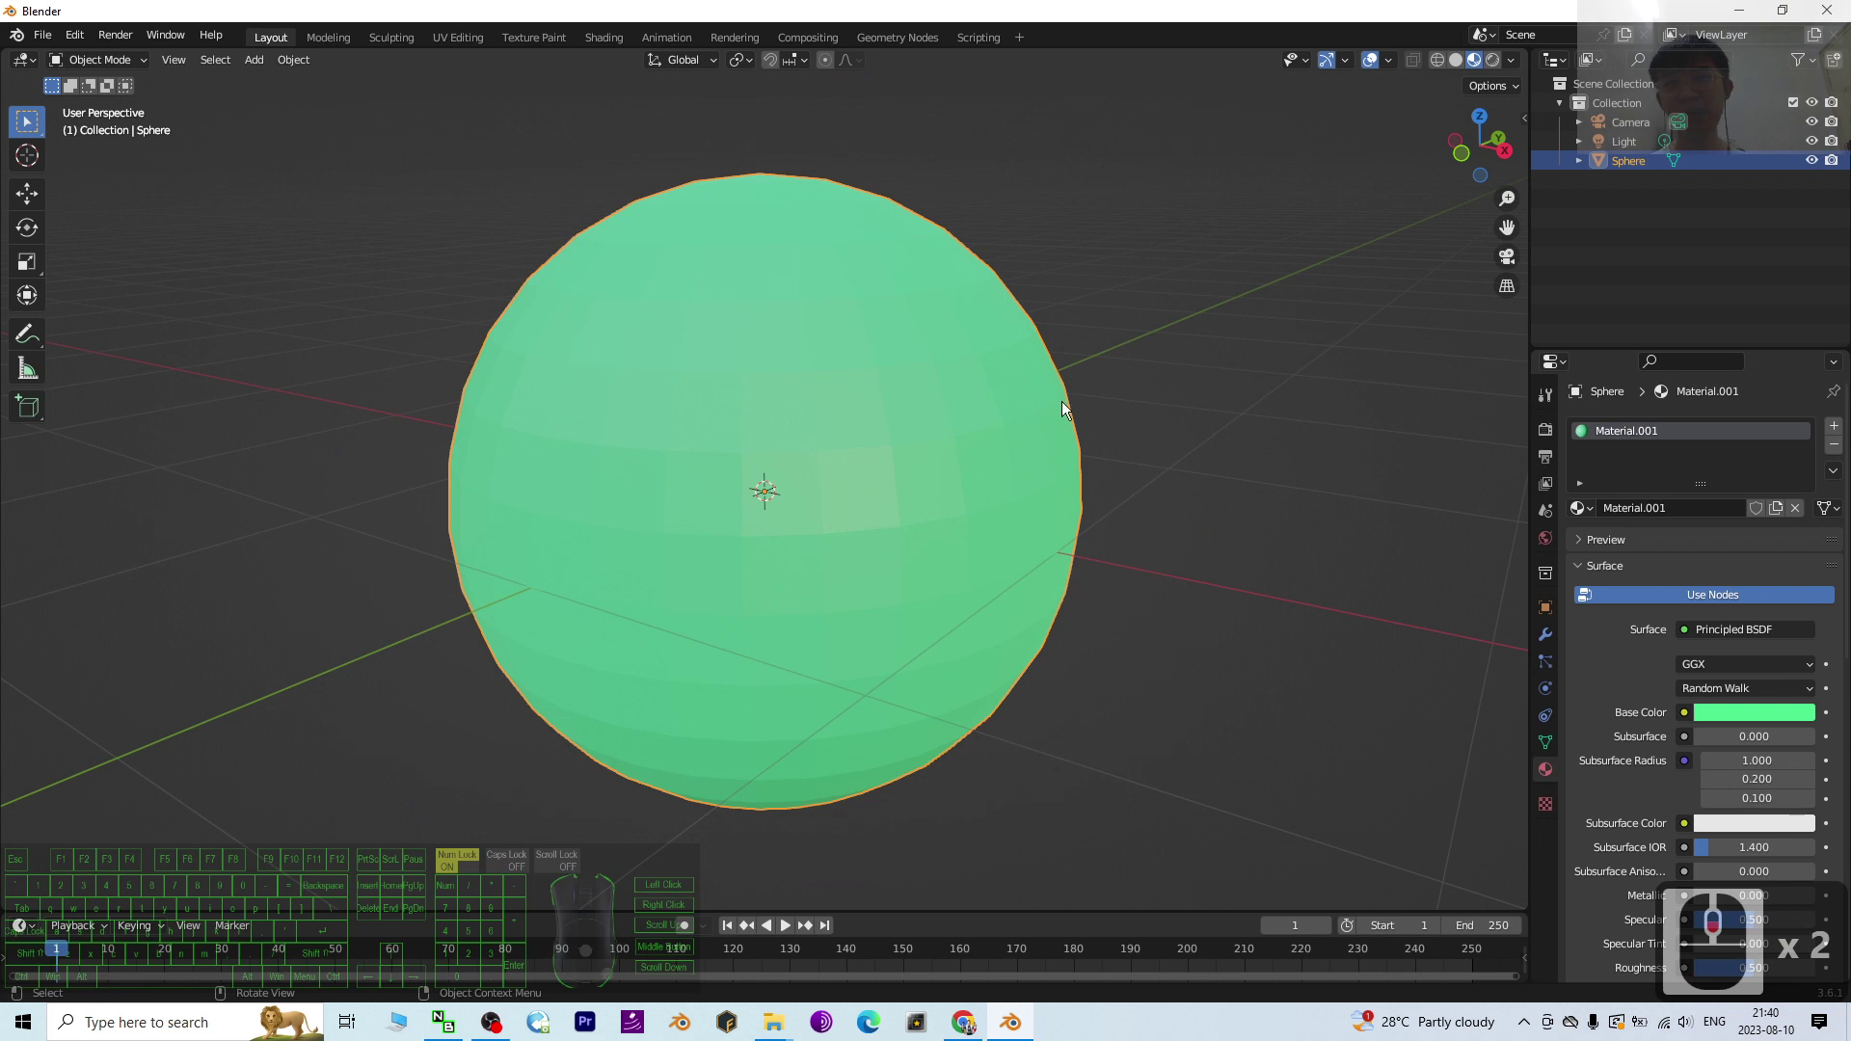
Step: Switch to the UV Editing workspace and widen the 3D view by narrowing the UV editor
left_click(464, 37)
scroll(923, 473, "up", 6)
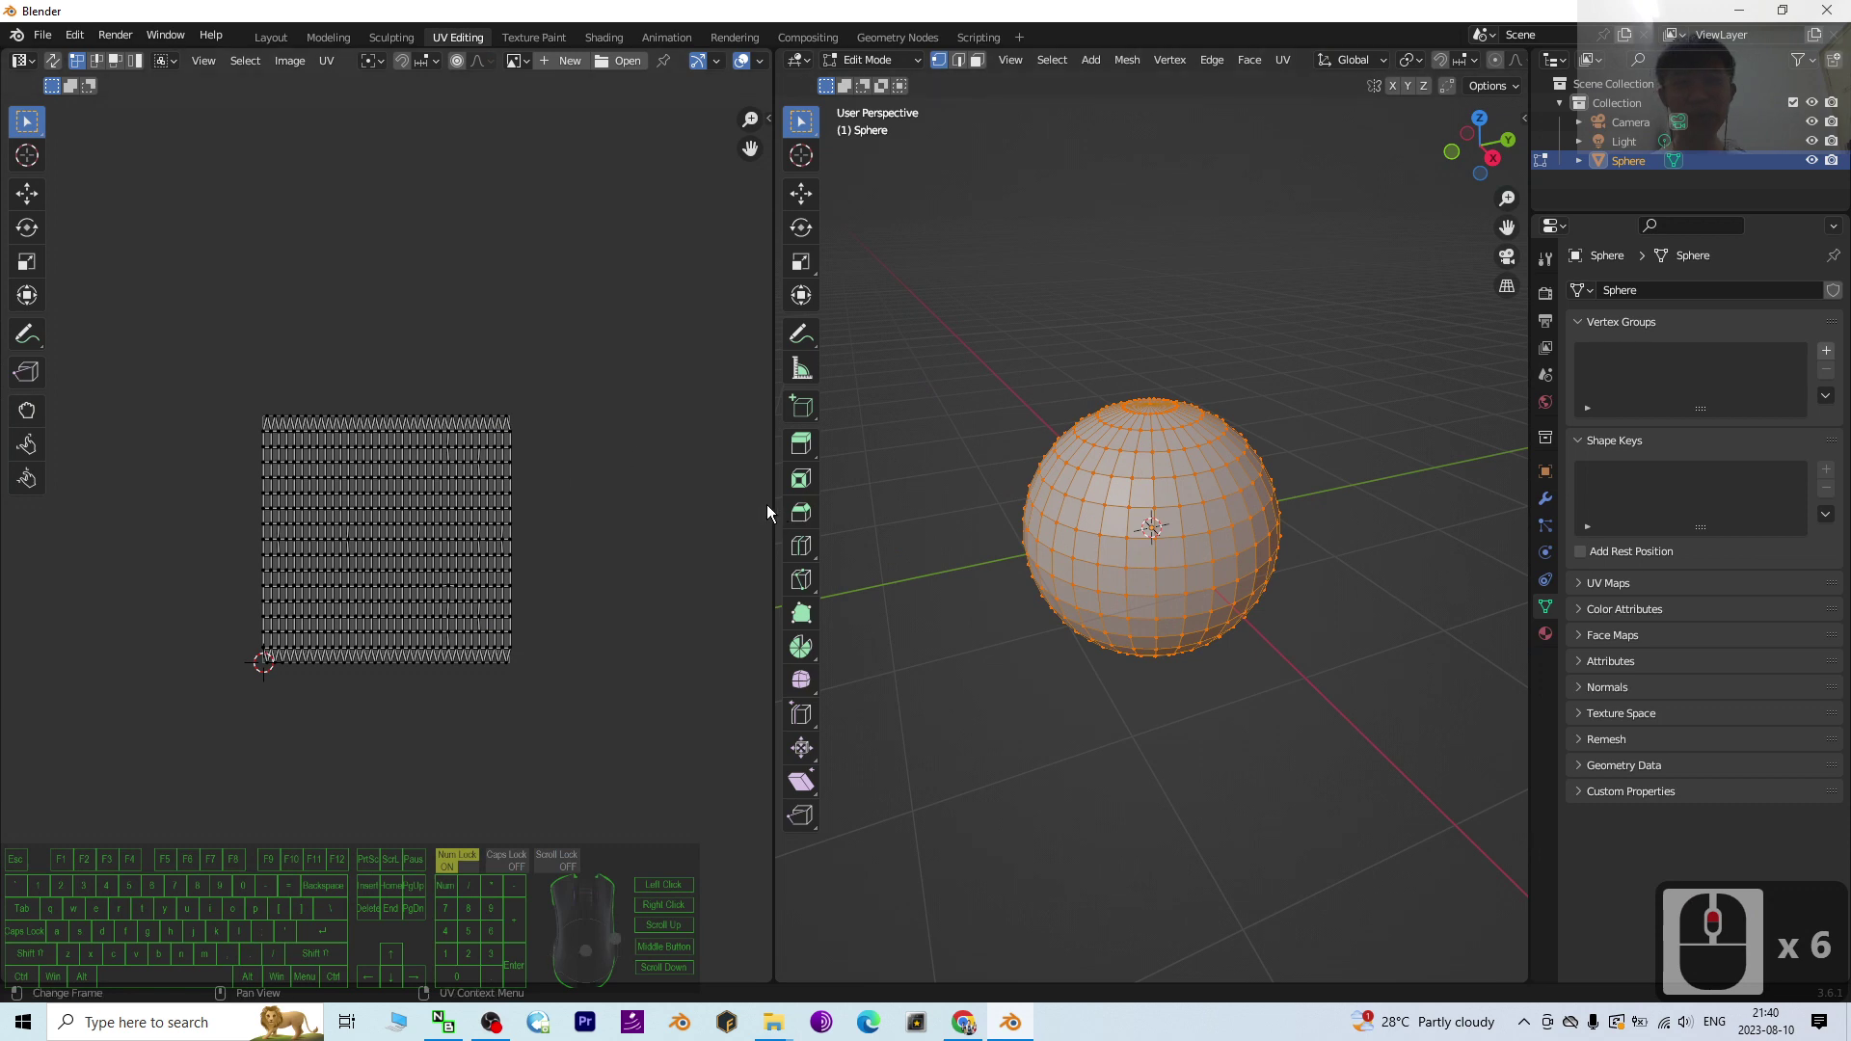
left_click_drag(771, 499, 477, 489)
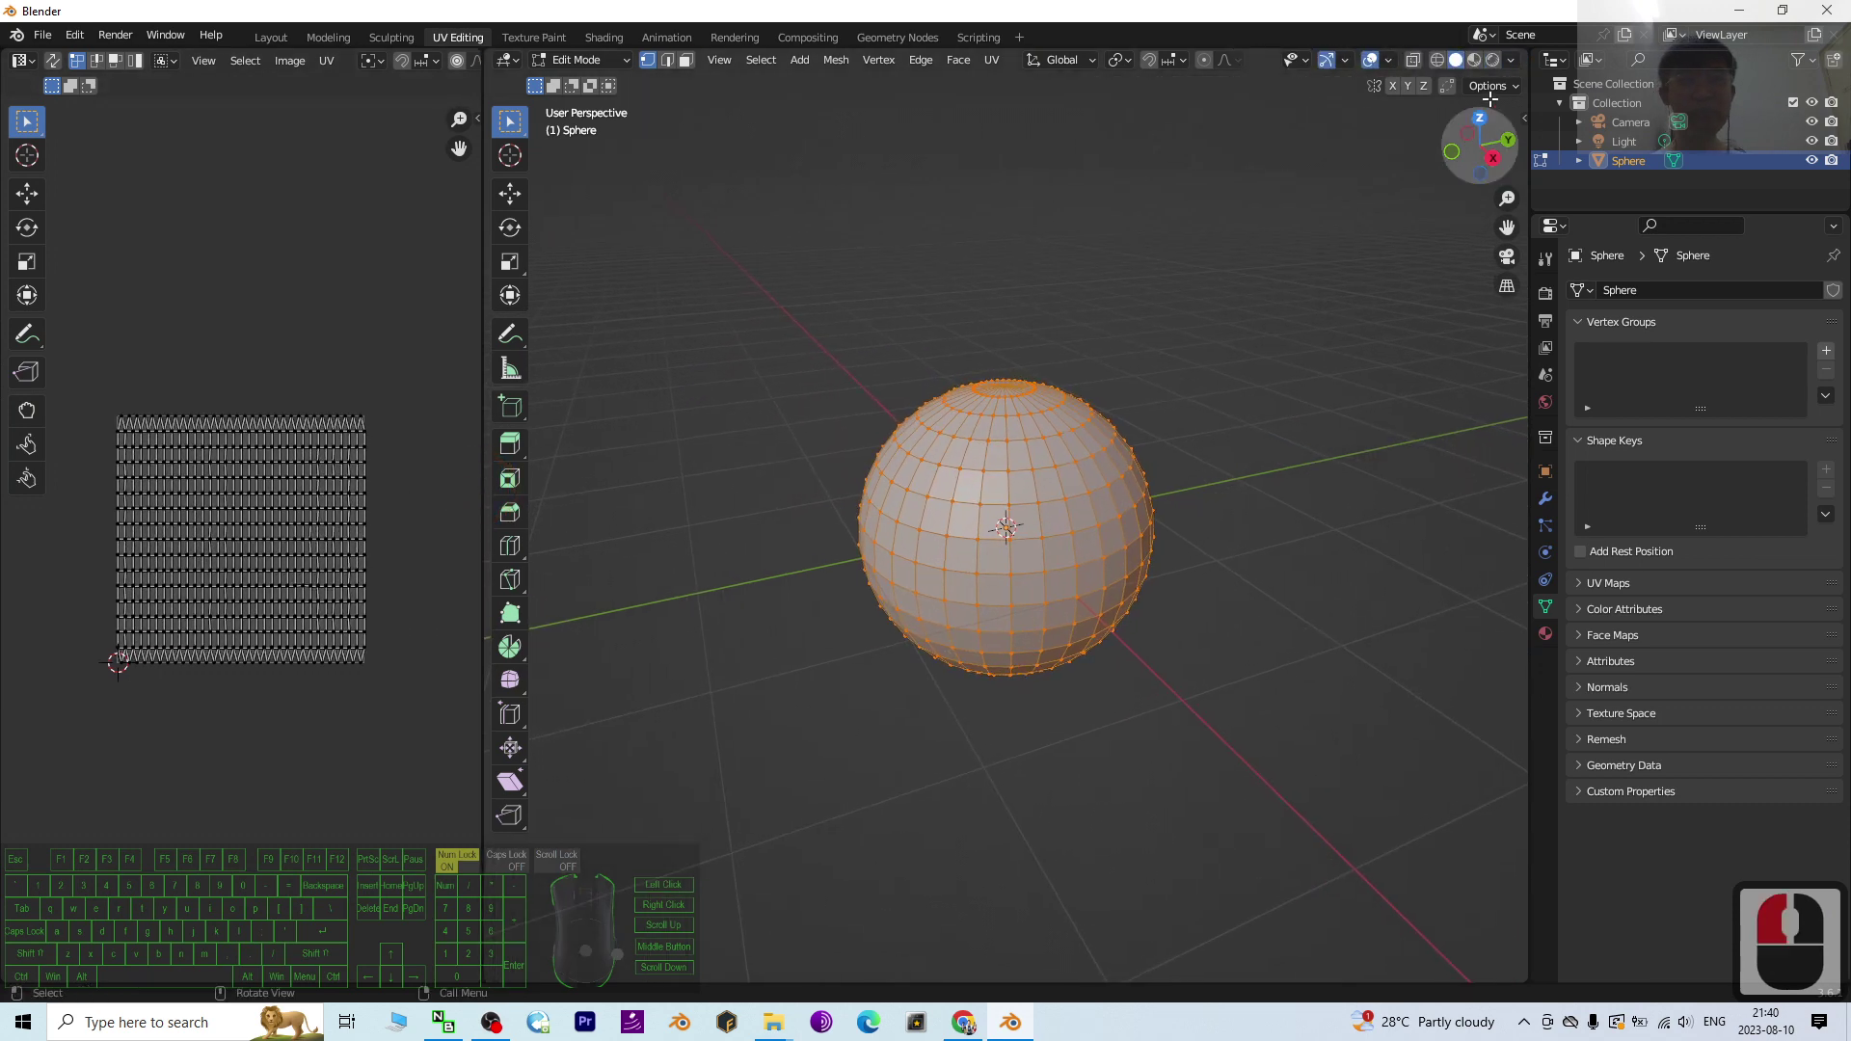
Step: Show the sphere in Material Preview shading in the UV Editing workspace's 3D view
key("z")
left_click(1169, 463)
scroll(1157, 476, "up", 5)
scroll(1152, 487, "down", 2)
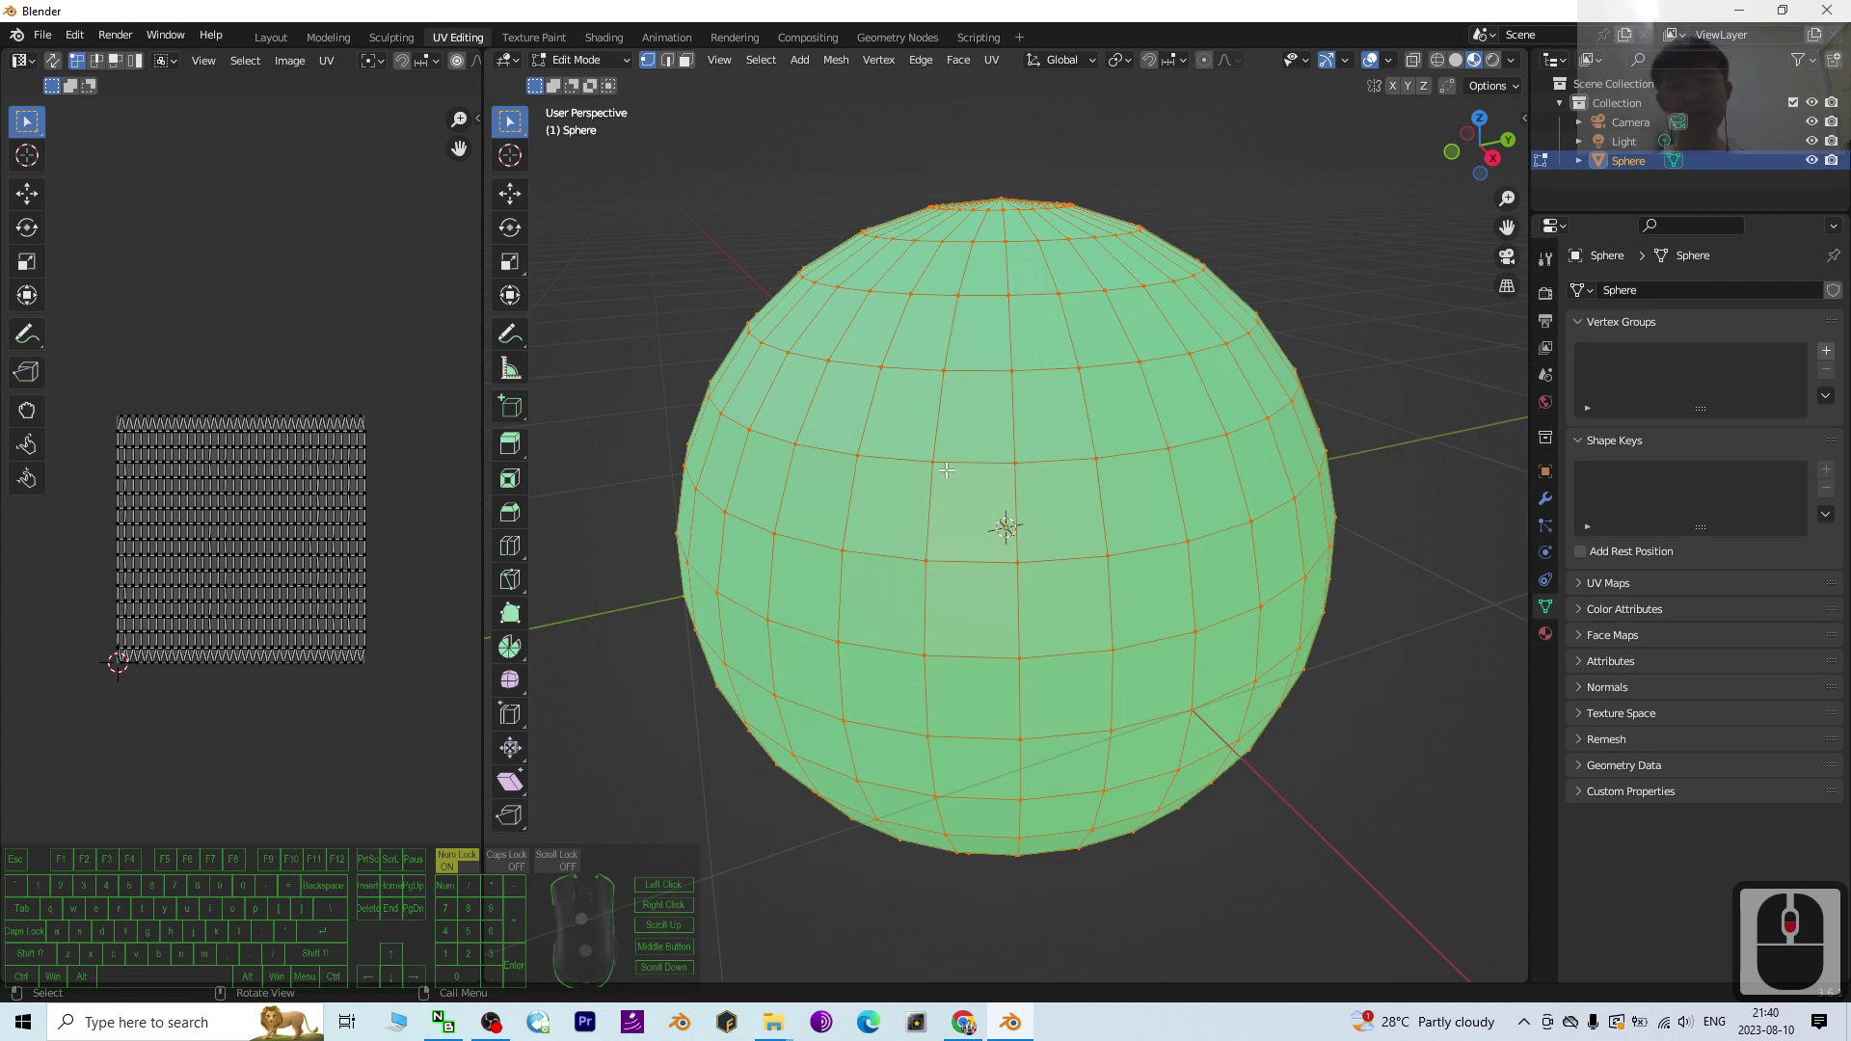
middle_click_drag(1275, 693, 1290, 698)
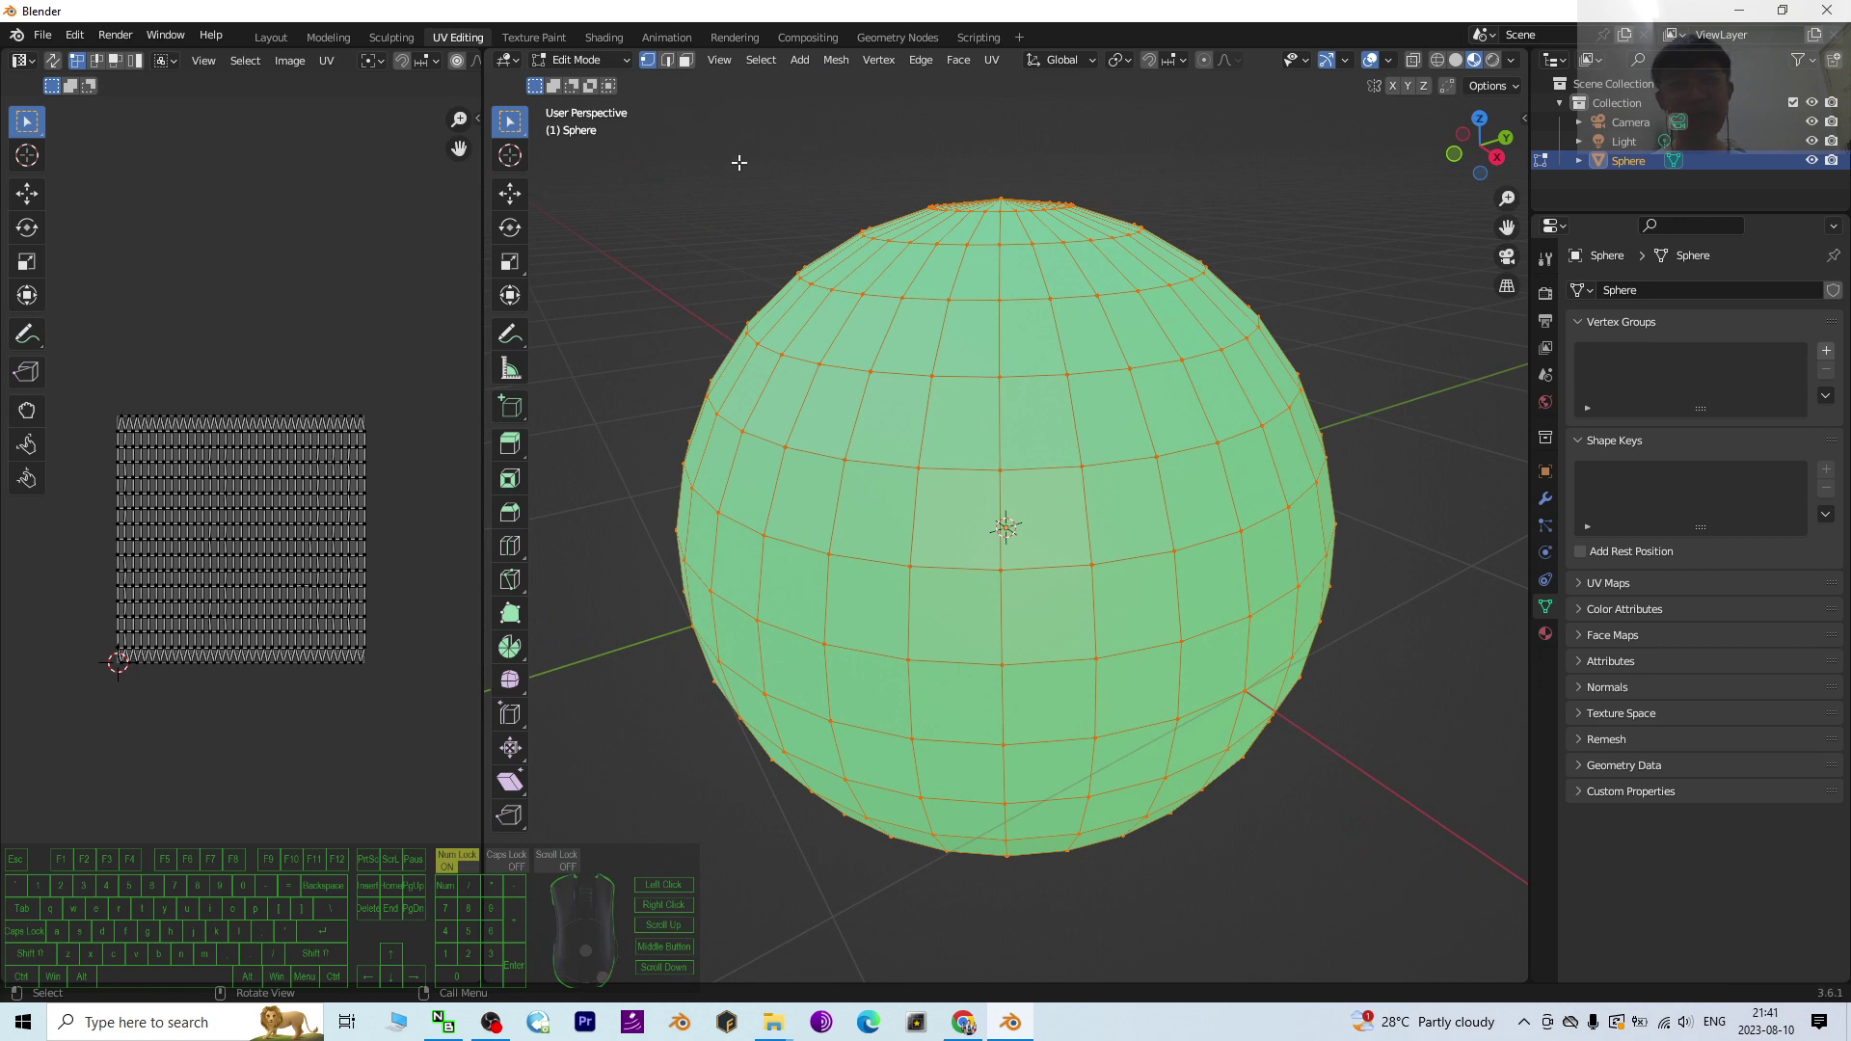
Step: Clear the mesh selection, change to face selection, and select a two-by-two block of faces at the front middle of the sphere
left_click(781, 217)
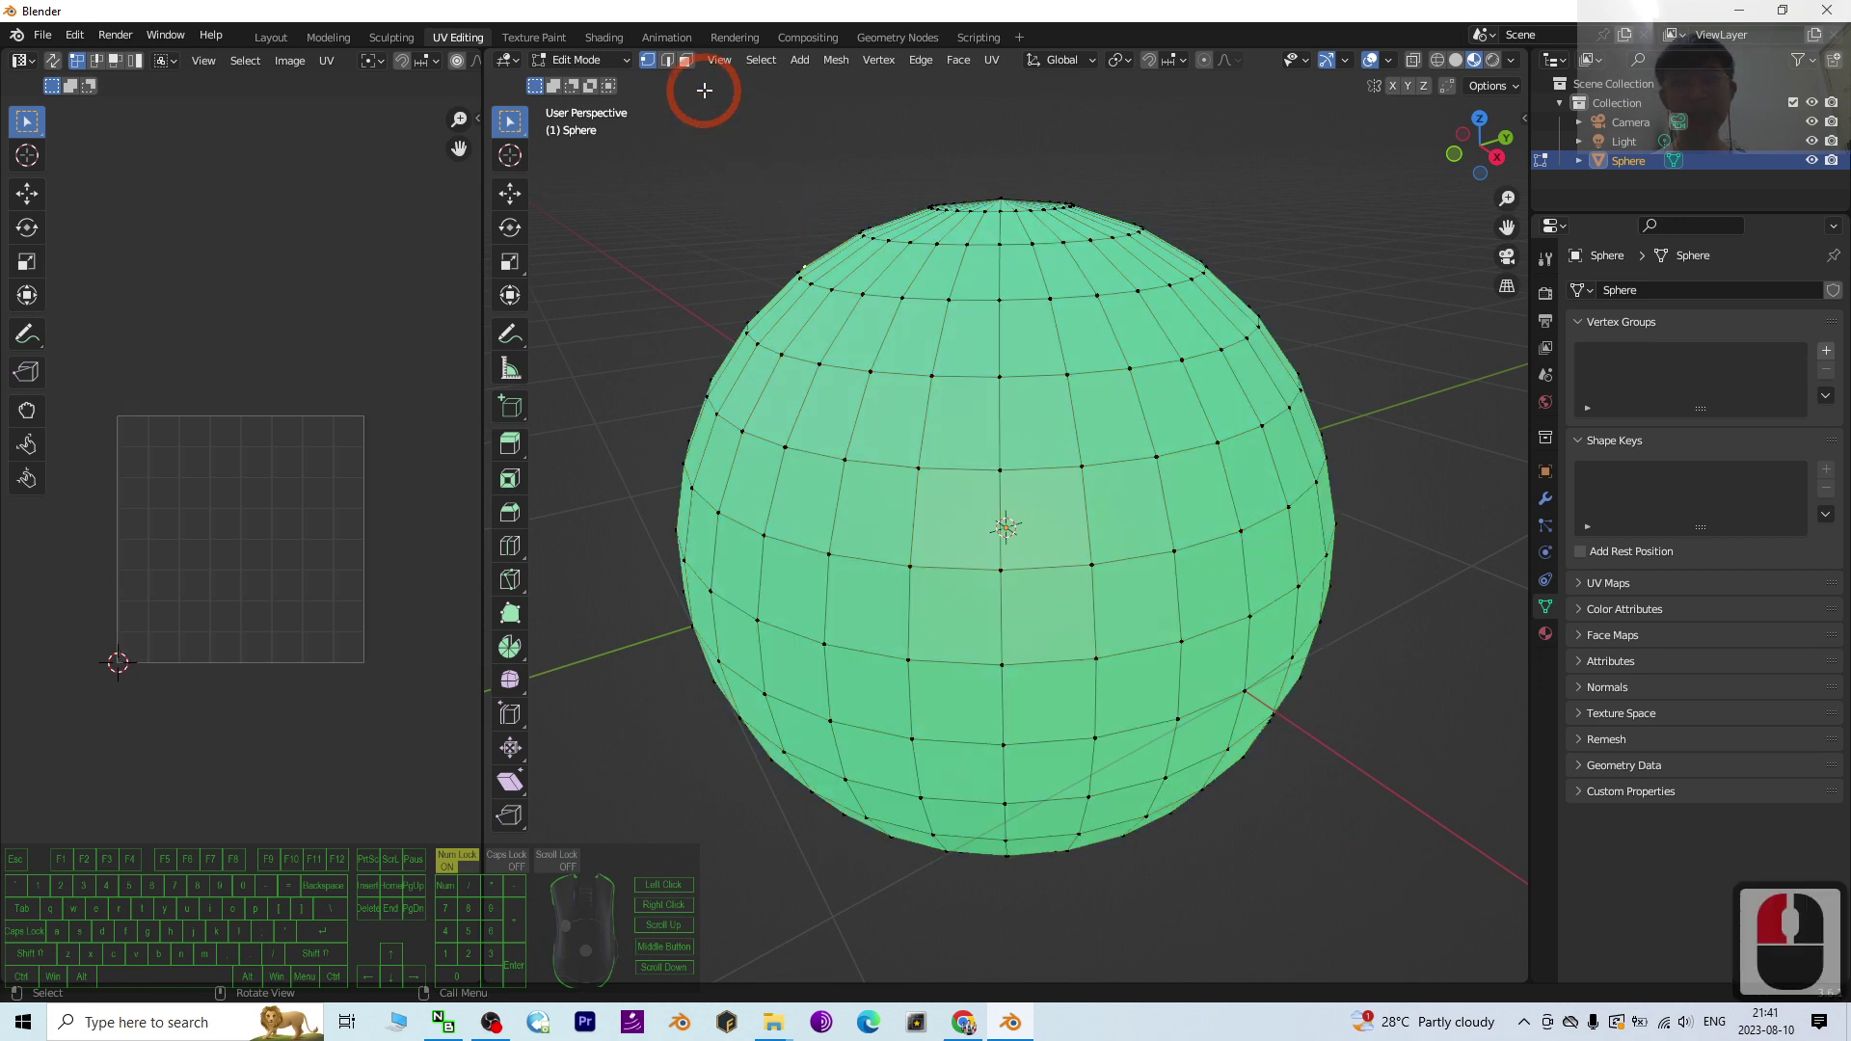
left_click(686, 61)
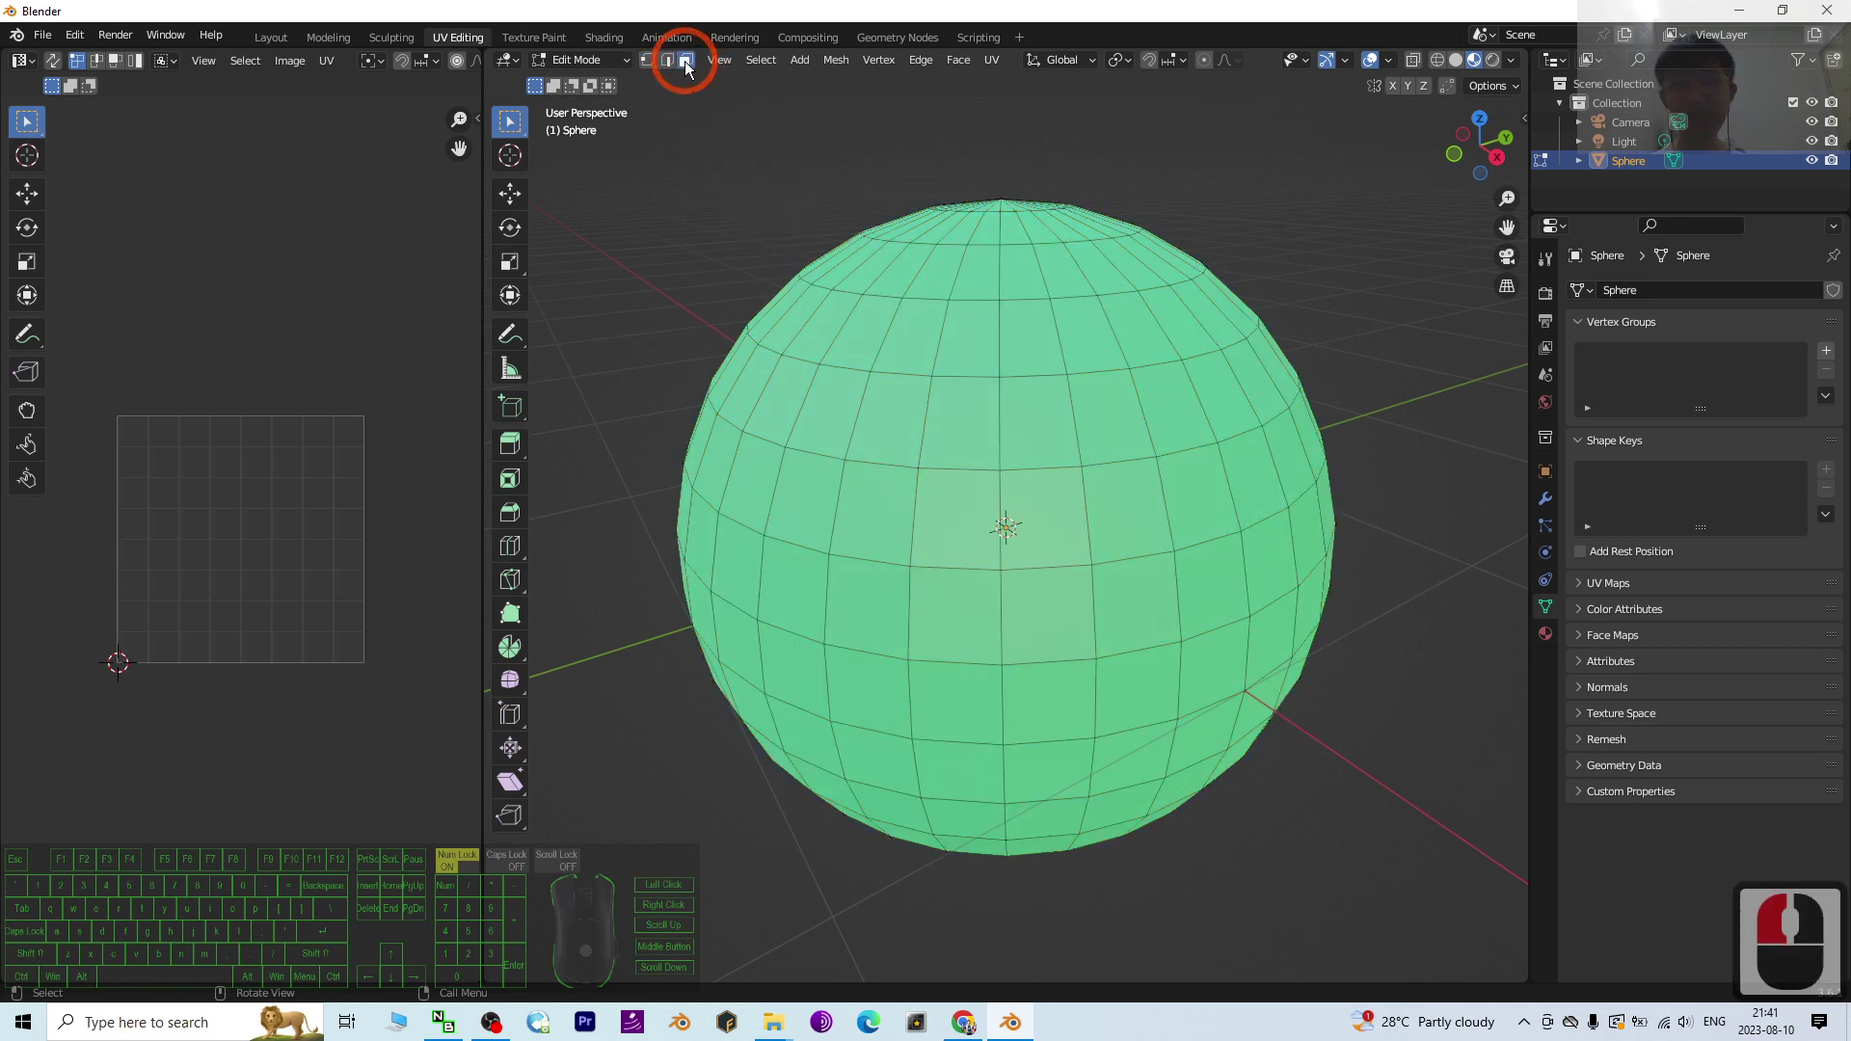
left_click(960, 519)
left_click(1045, 517)
left_click(958, 512)
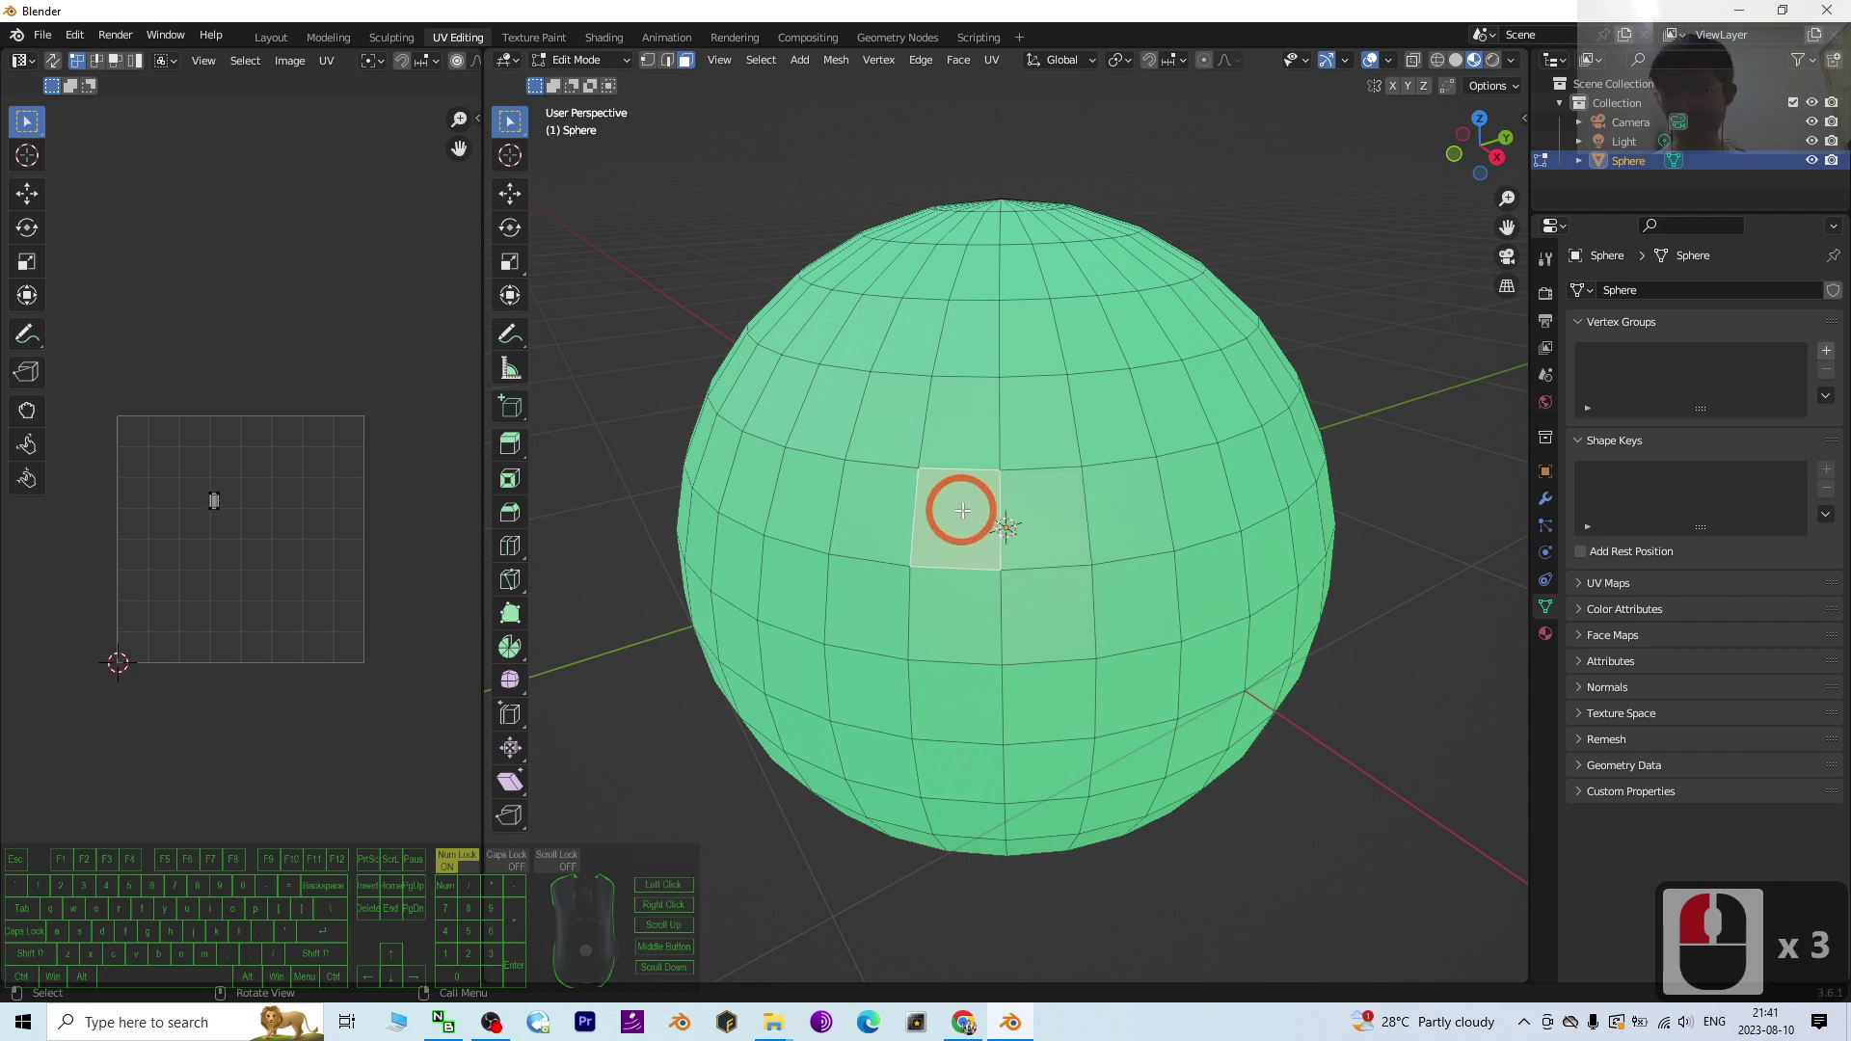
left_click(1041, 511, "shift")
left_click(945, 613, "shift")
left_click(1012, 611, "shift")
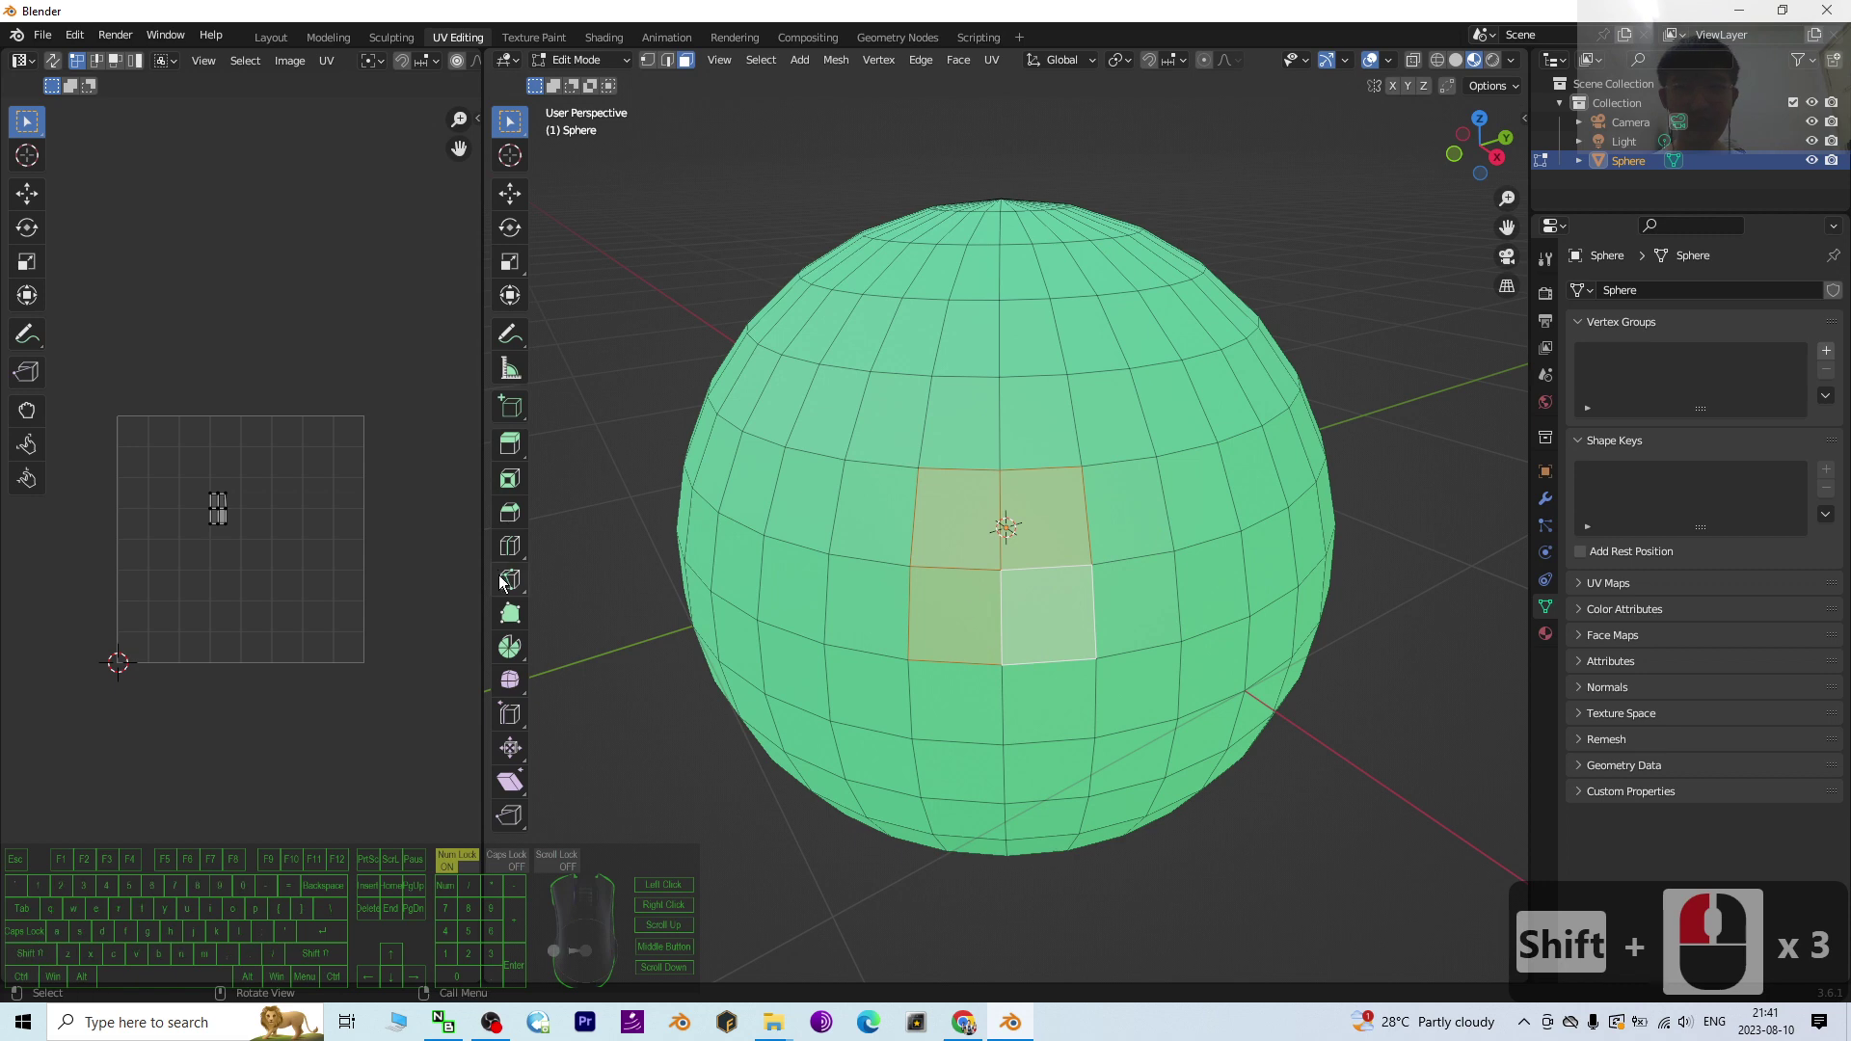
Step: Unwrap the four selected sphere faces with the standard UV Unwrap
scroll(1032, 536, "up", 2)
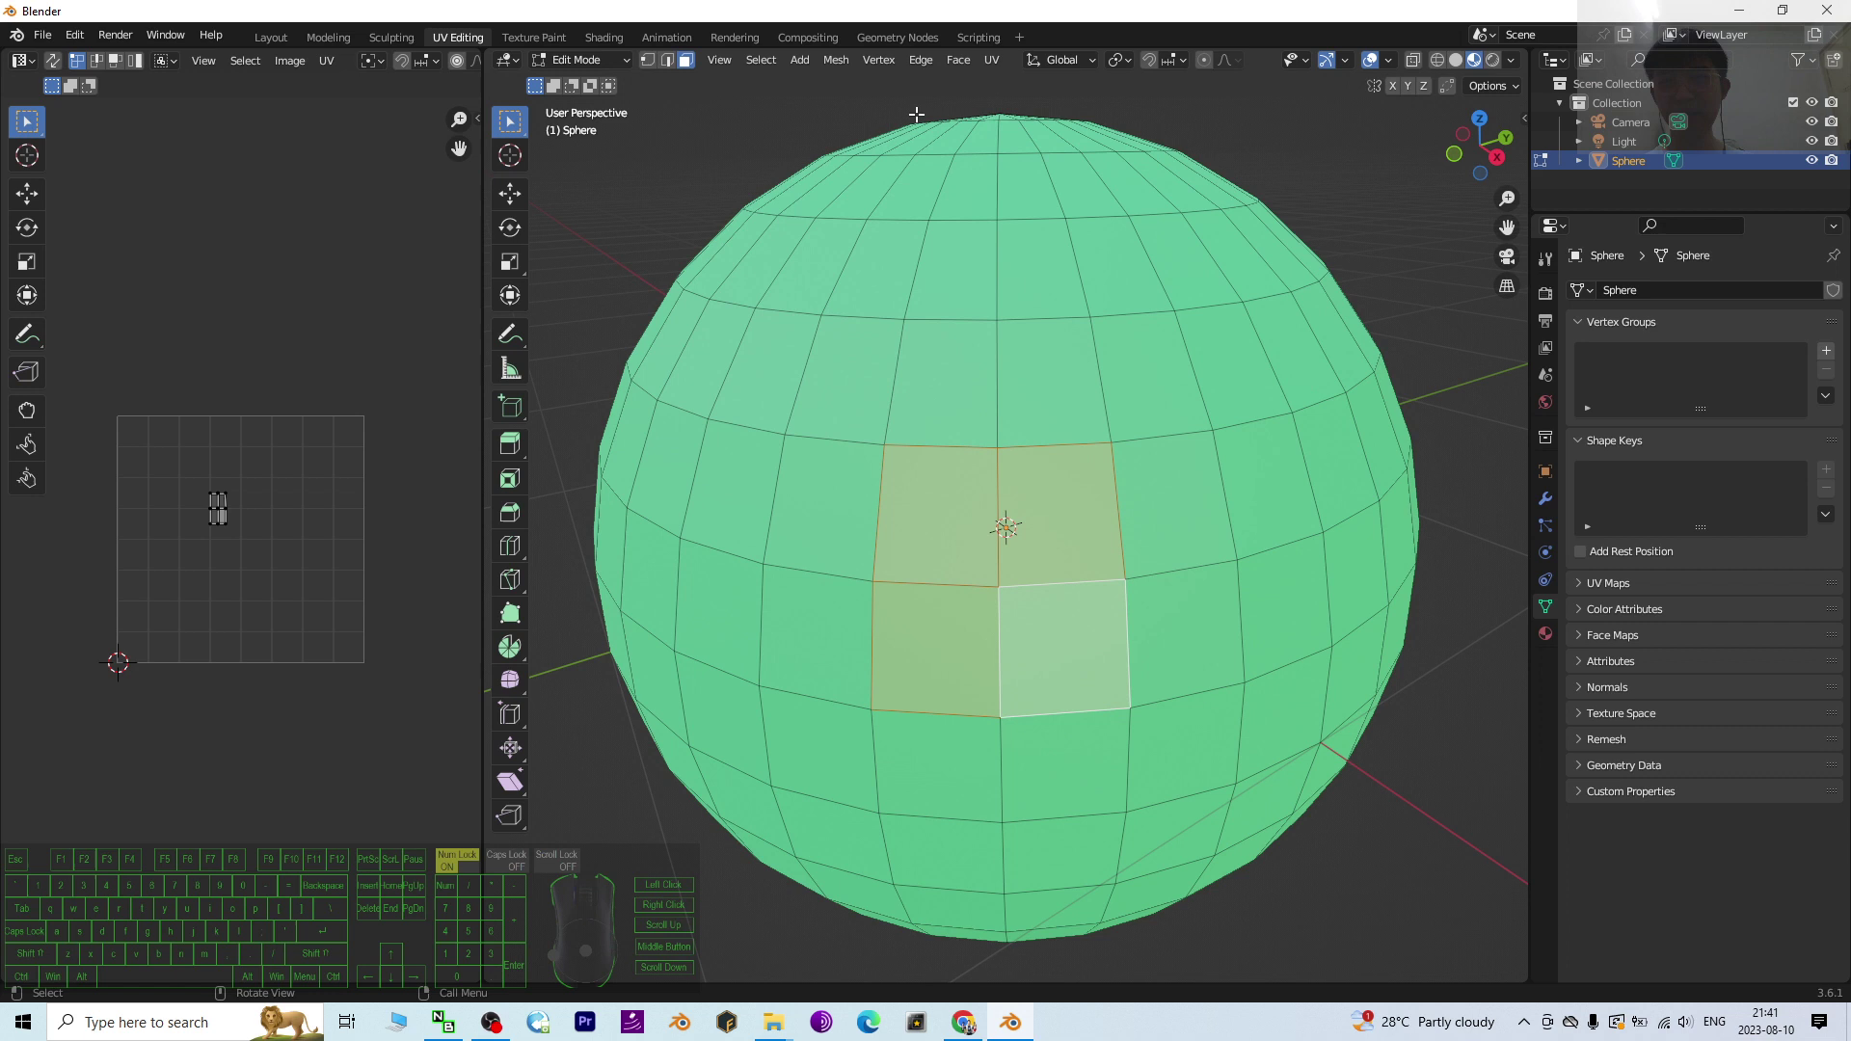
left_click(992, 59)
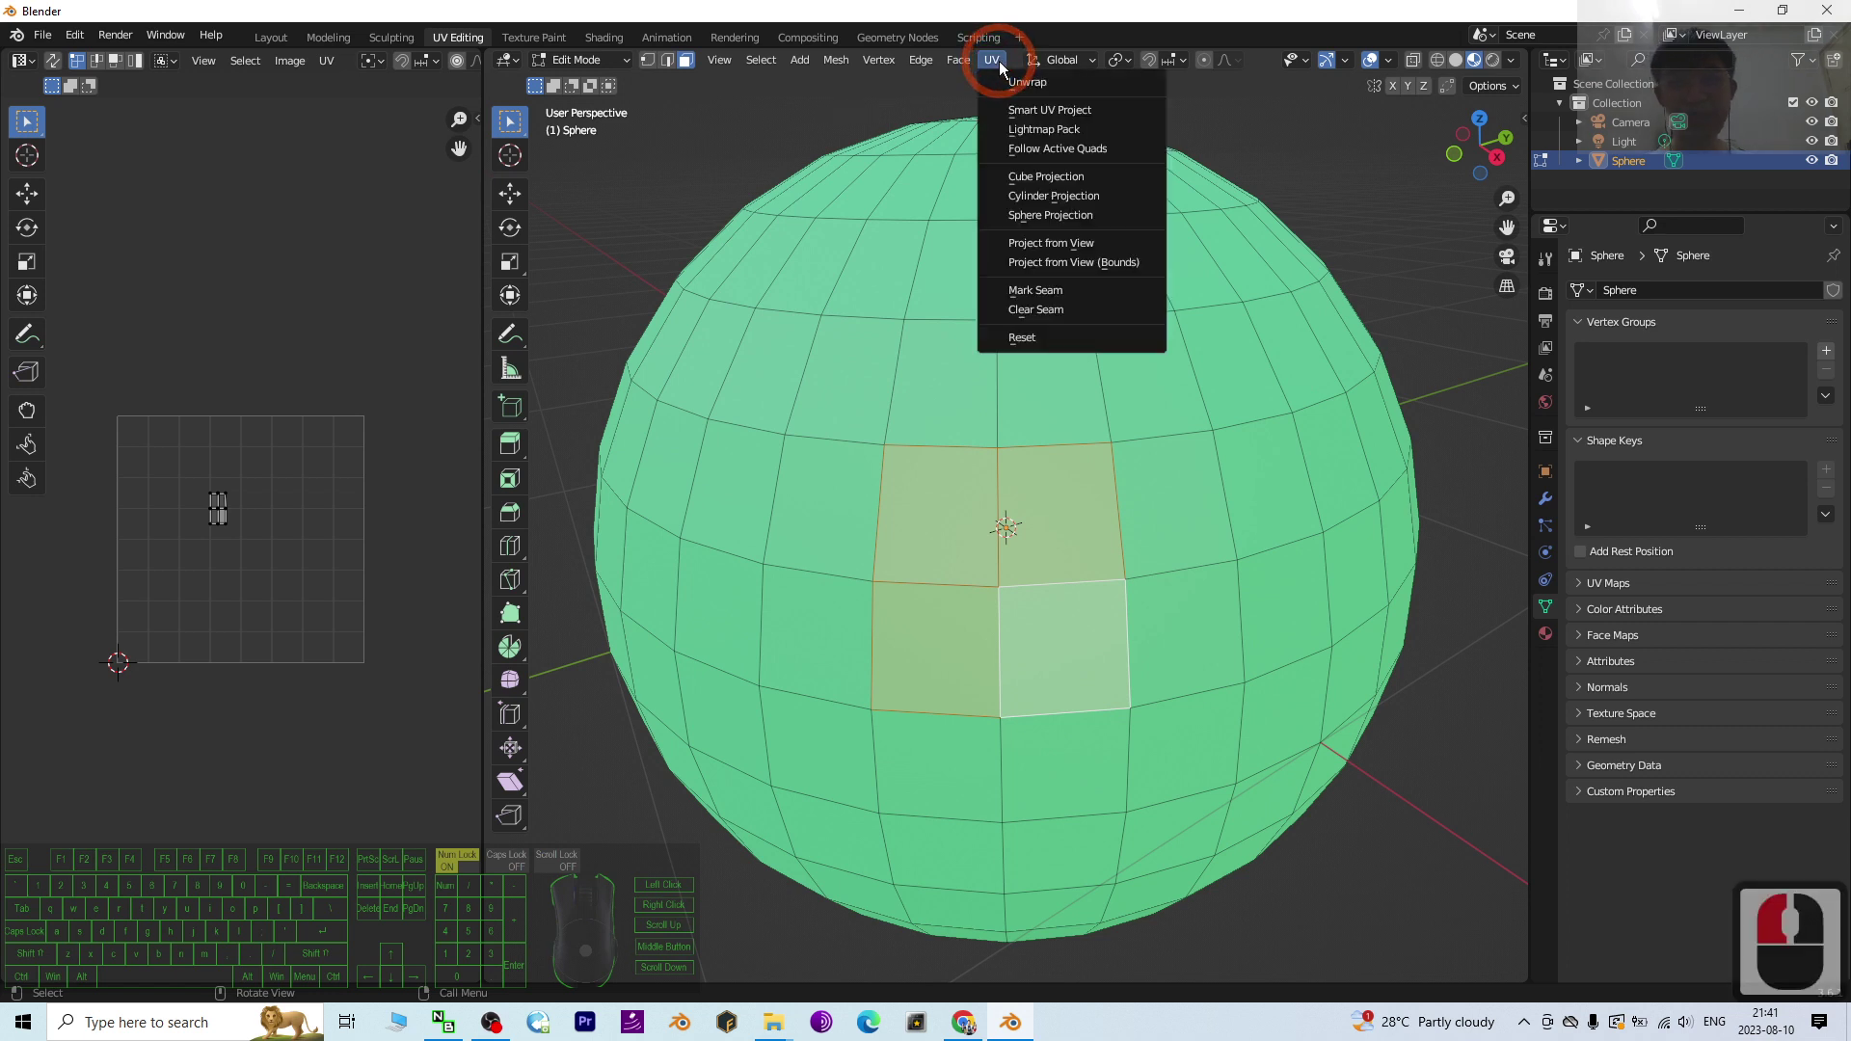
left_click(1036, 83)
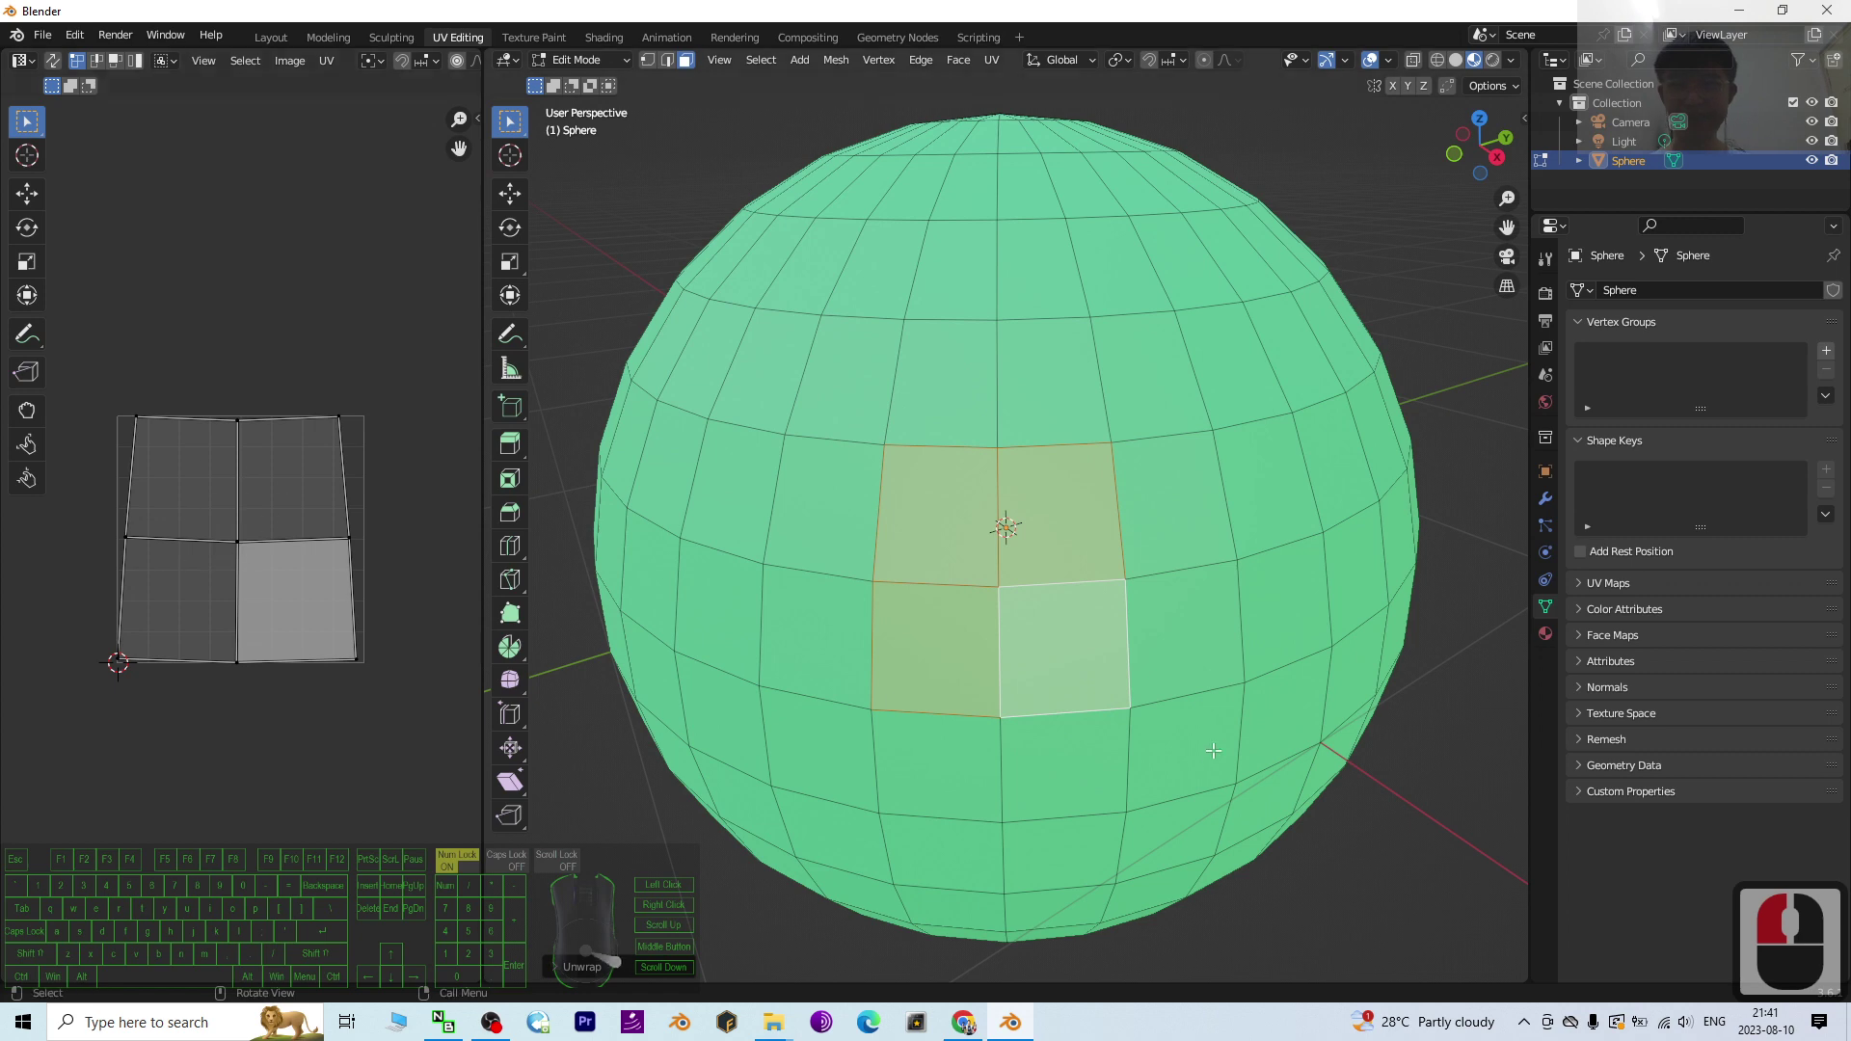
mouse_move(1212, 757)
middle_mouse_down()
mouse_move(1240, 736)
mouse_move(1227, 747)
middle_mouse_up()
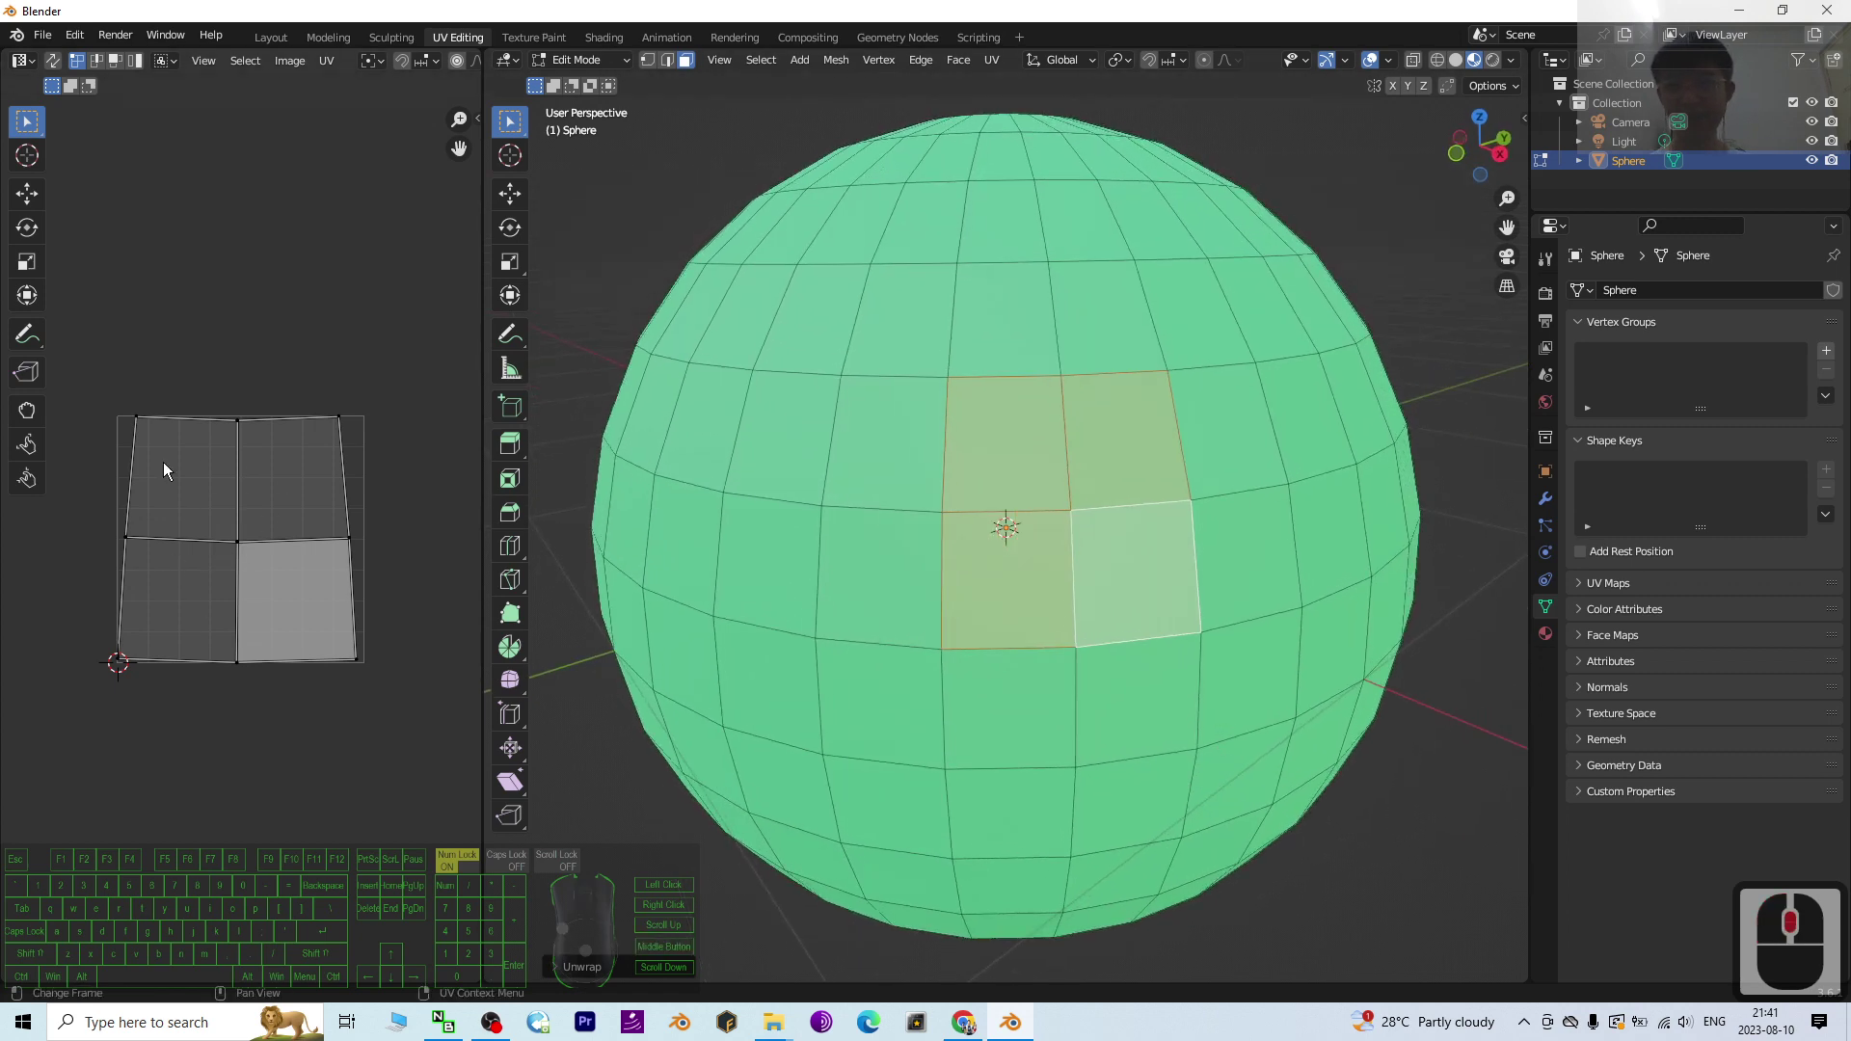
Step: Add a second material slot to the sphere and create a new material in it
left_click(1545, 634)
double_click(1625, 295)
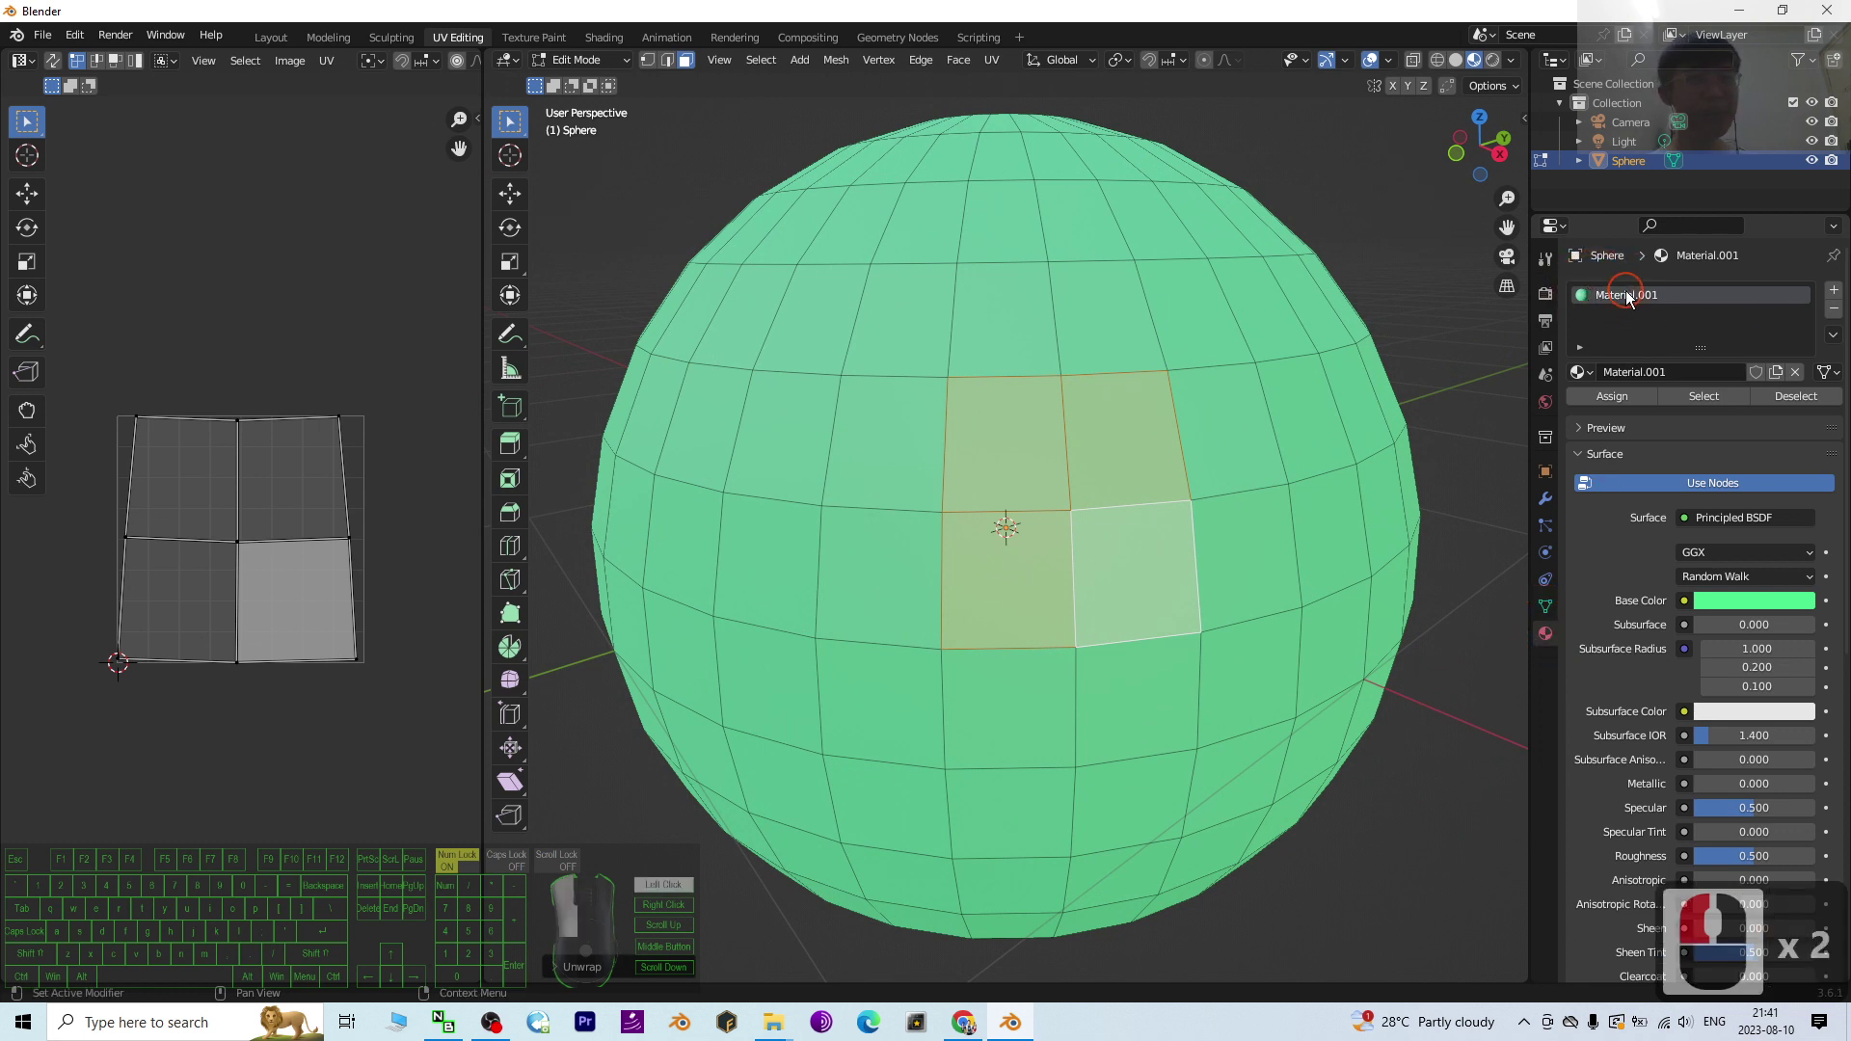
left_click(1620, 295)
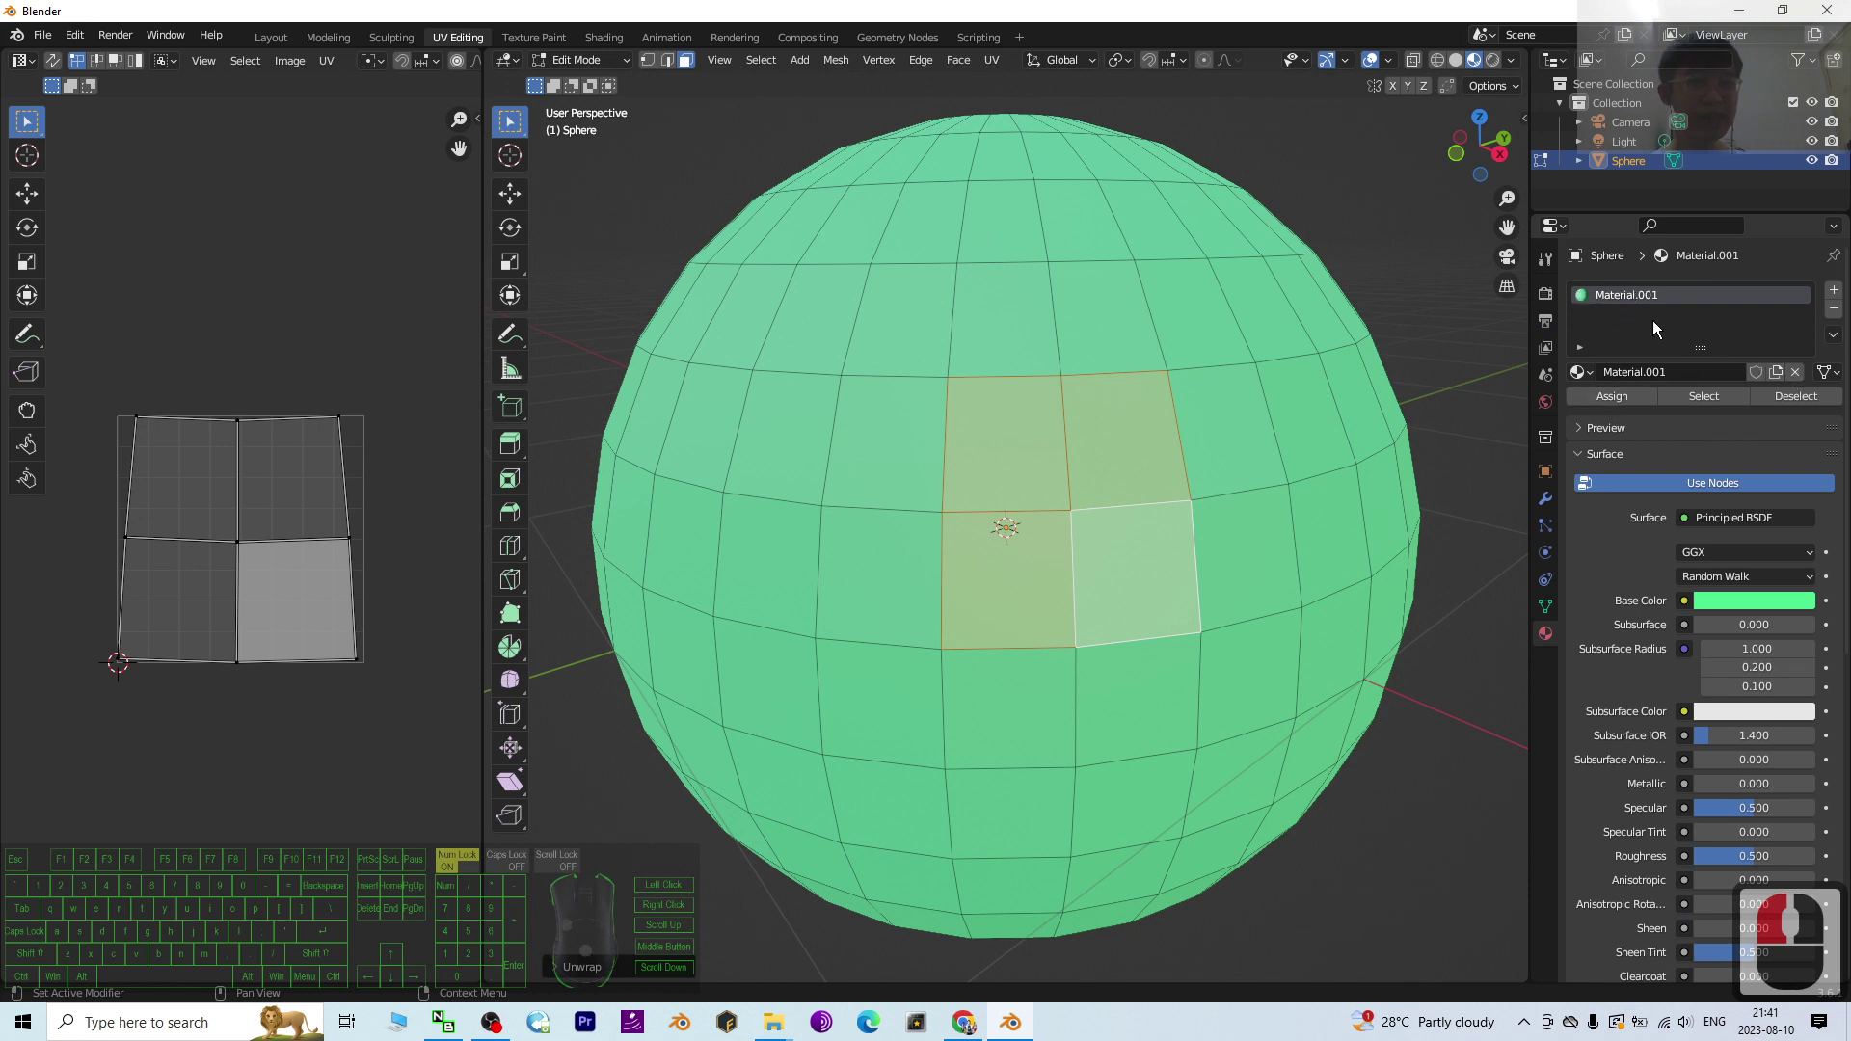
left_click(1833, 289)
left_click(1703, 331)
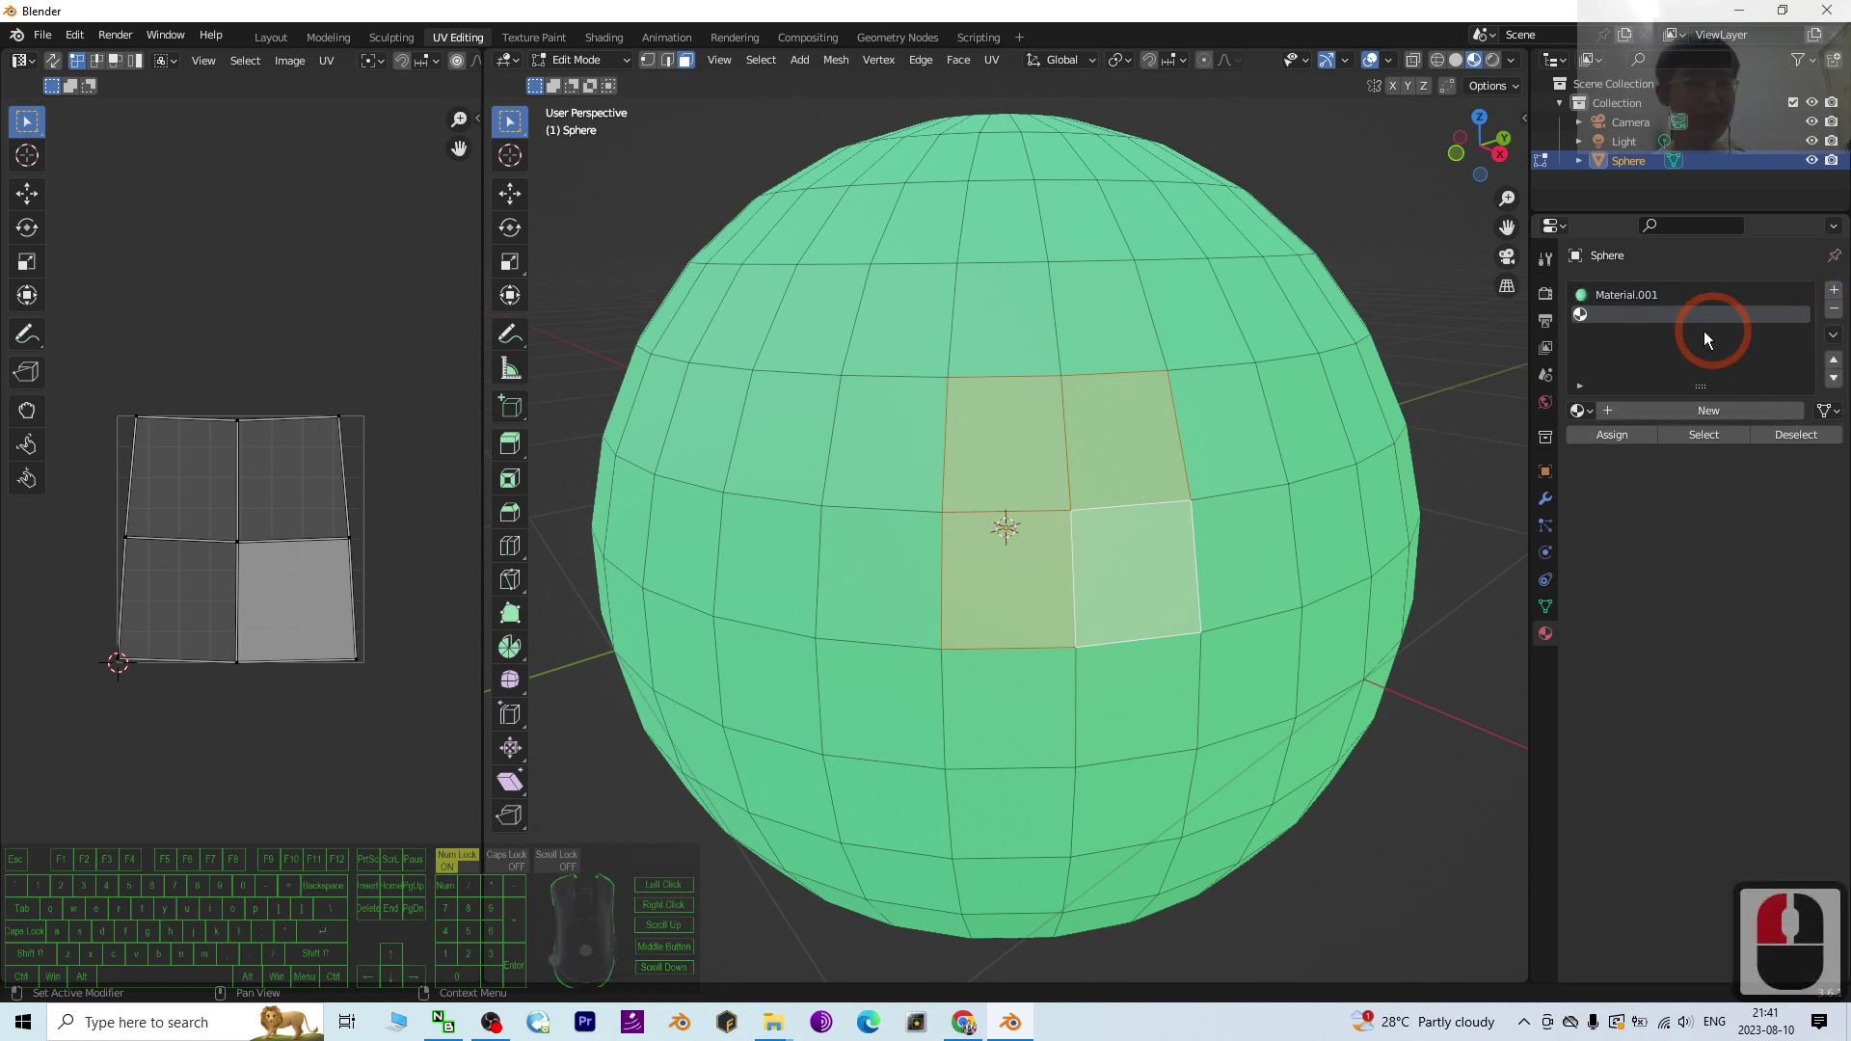
left_click(1643, 408)
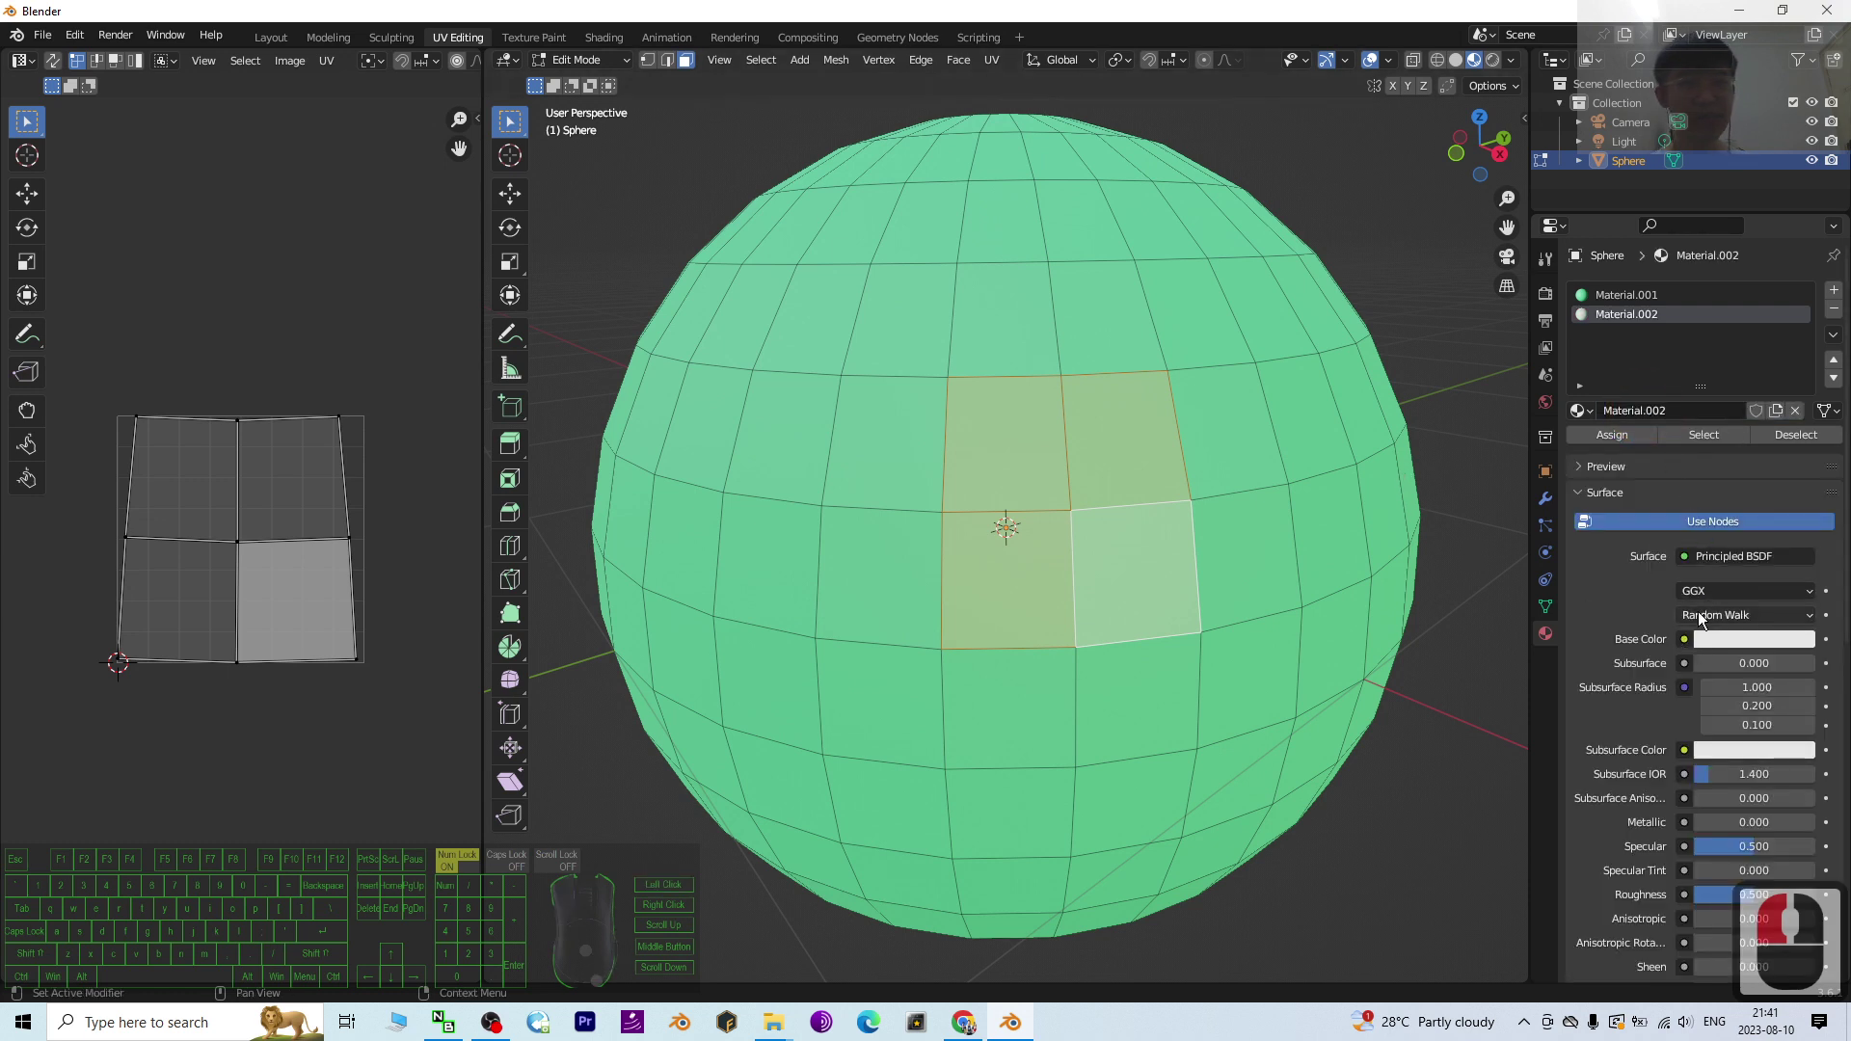
Step: Set the second material's base color to pink, about hue 0.942 and saturation 0.905, and assign it to the four selected faces
left_click(1710, 640)
left_click_drag(1612, 526, 805, 482)
mouse_move(1676, 464)
left_mouse_down()
mouse_move(1746, 463)
mouse_move(1741, 479)
left_mouse_up()
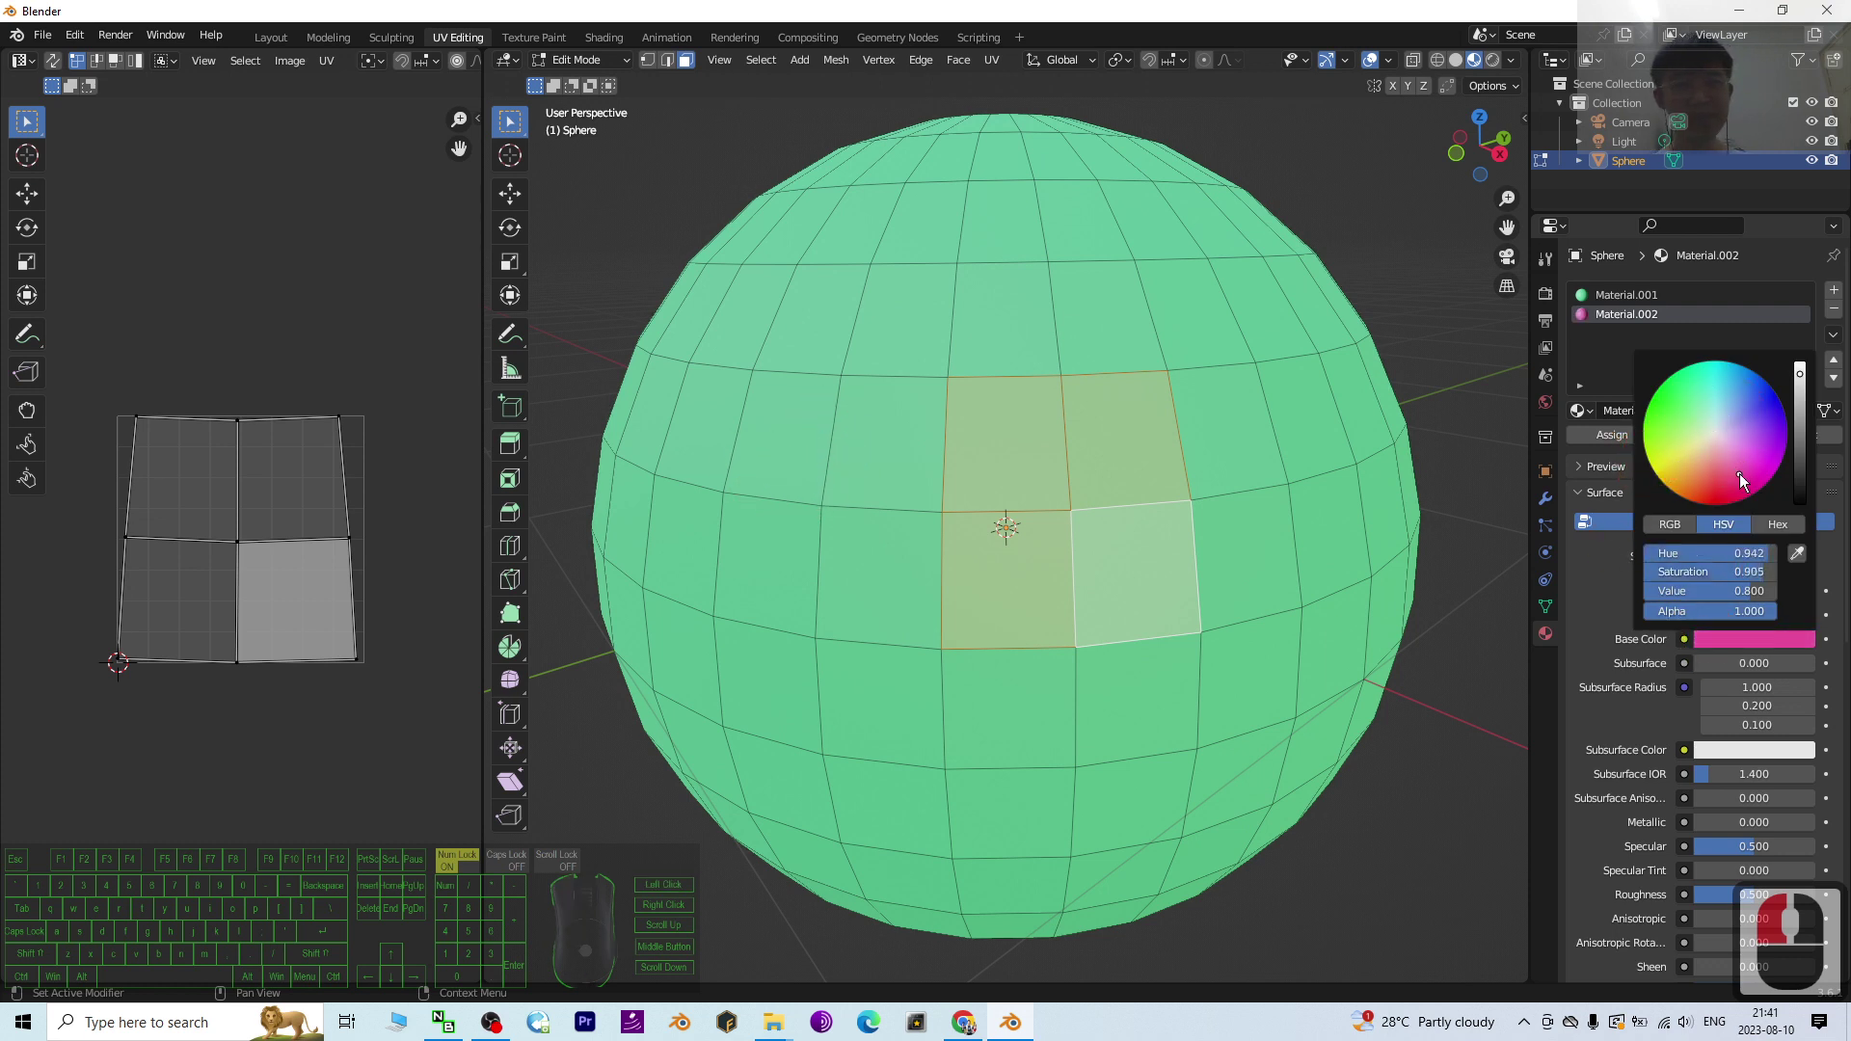
left_click(1613, 436)
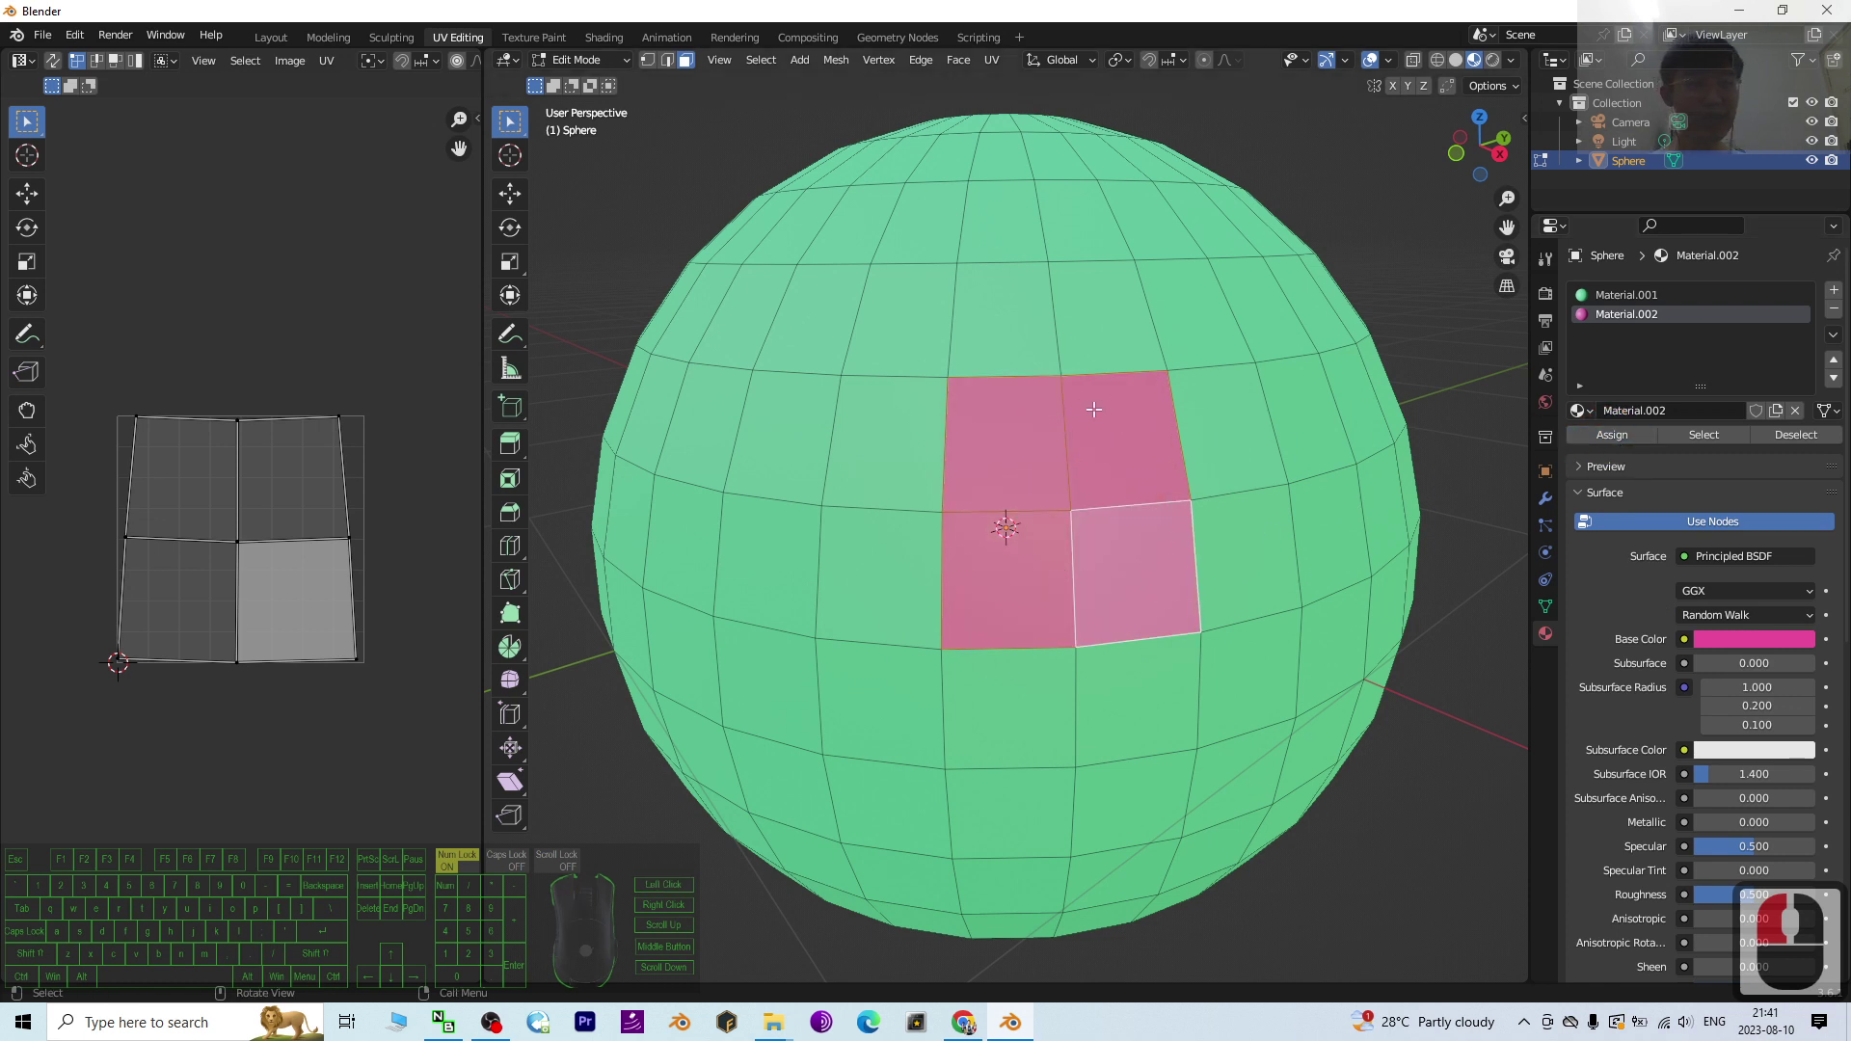
Step: Drive the second material's base color with an Image Texture loading major-international-road-signs_1.jpg from the Desktop's texture folder
left_click(1685, 642)
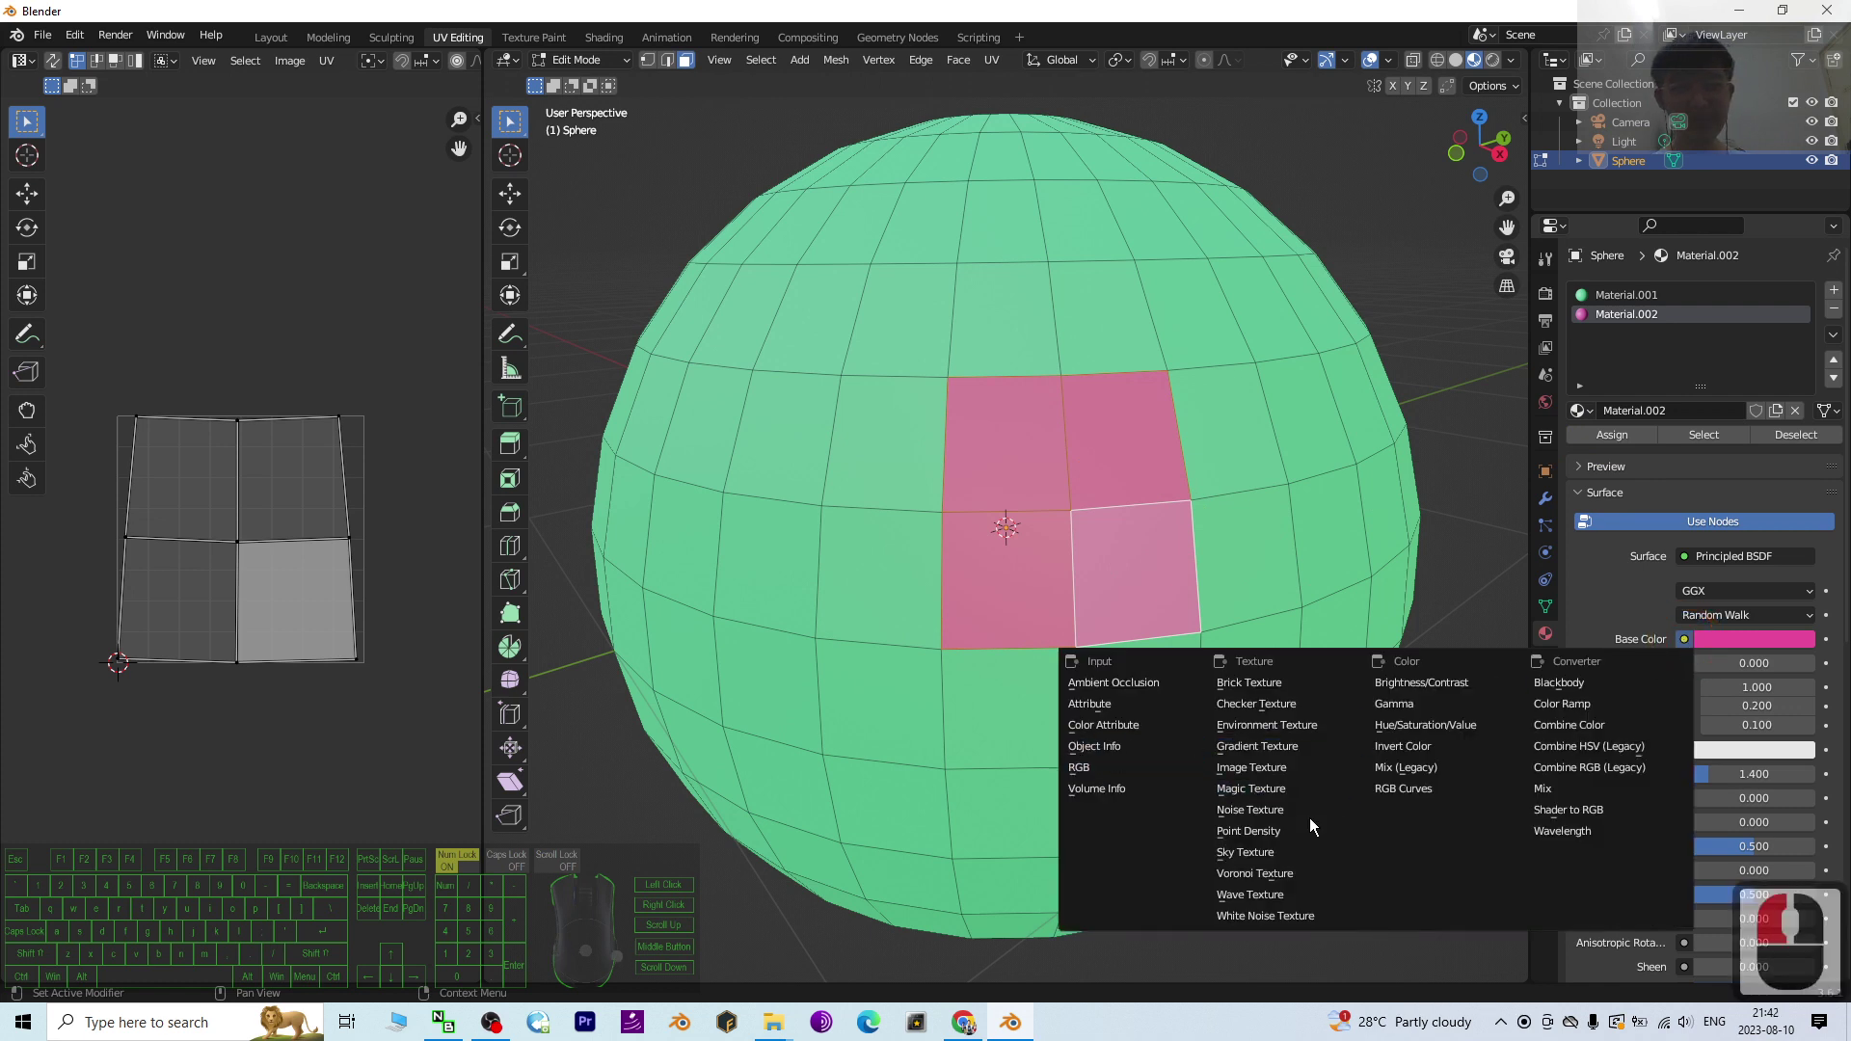
left_click(1263, 767)
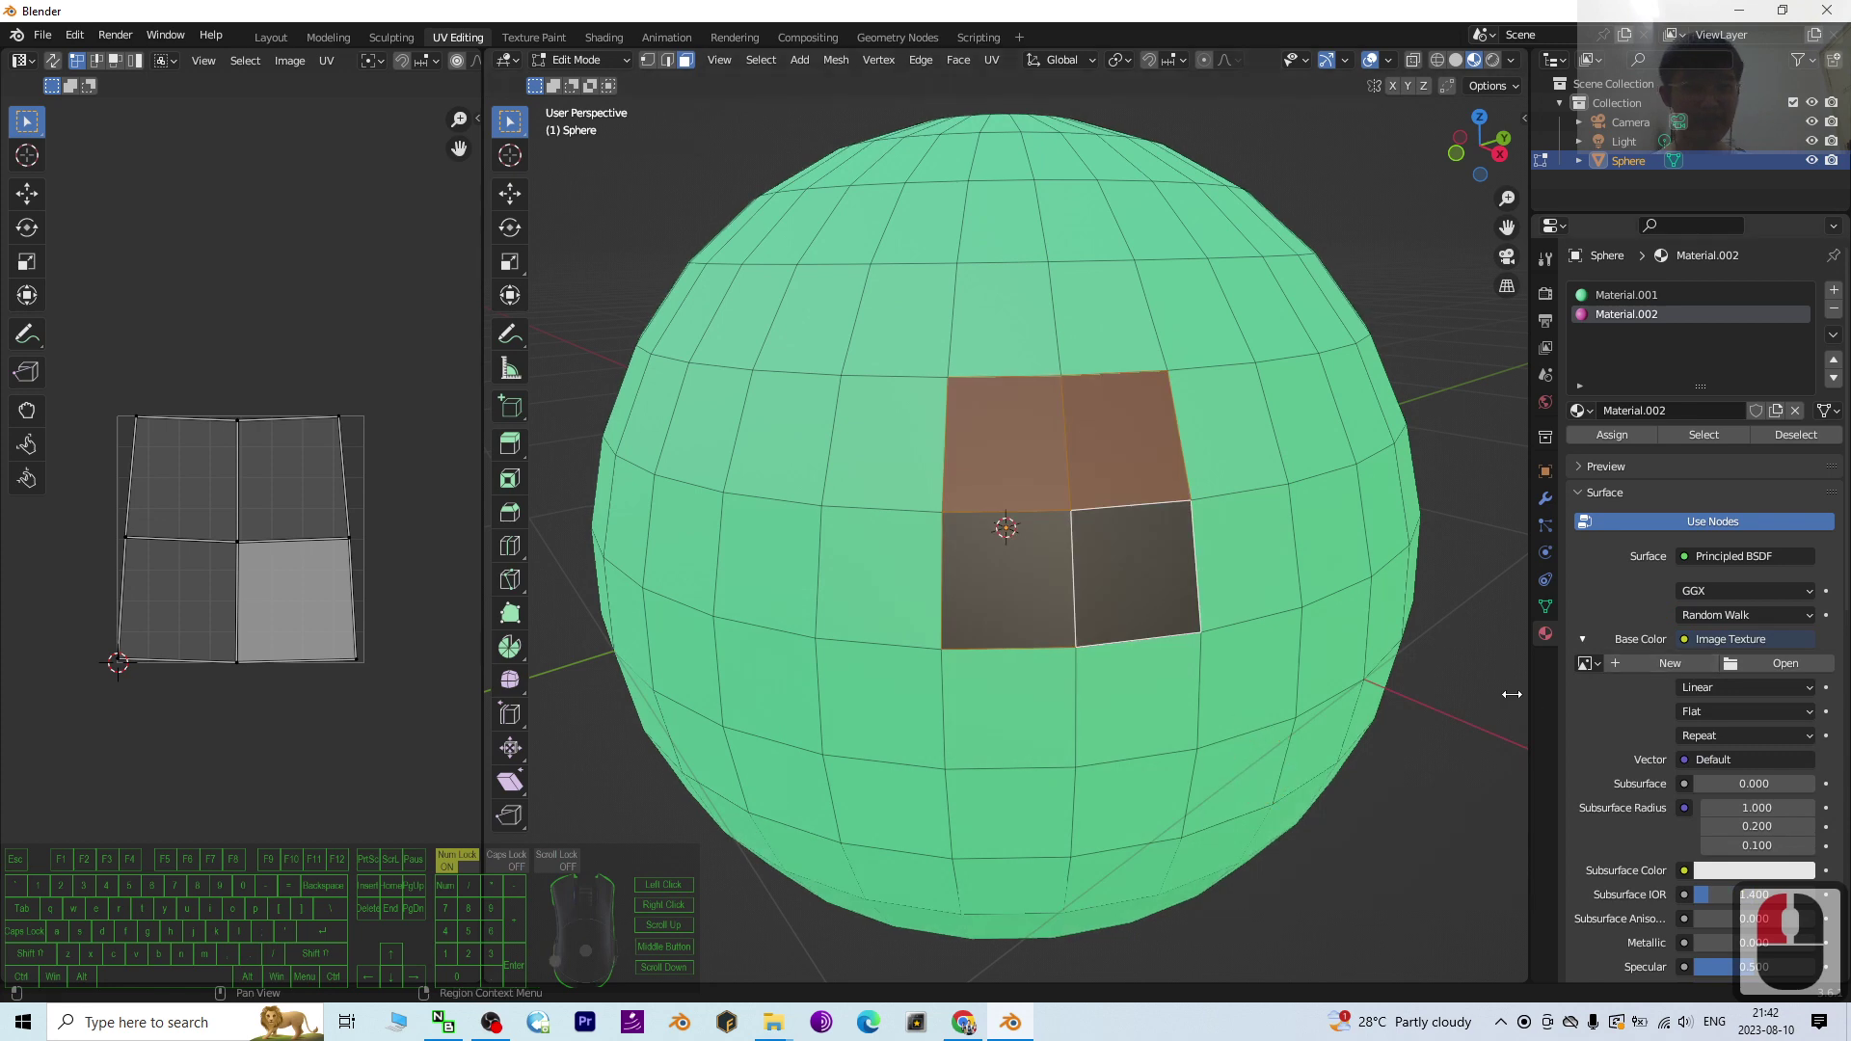
left_click(1780, 661)
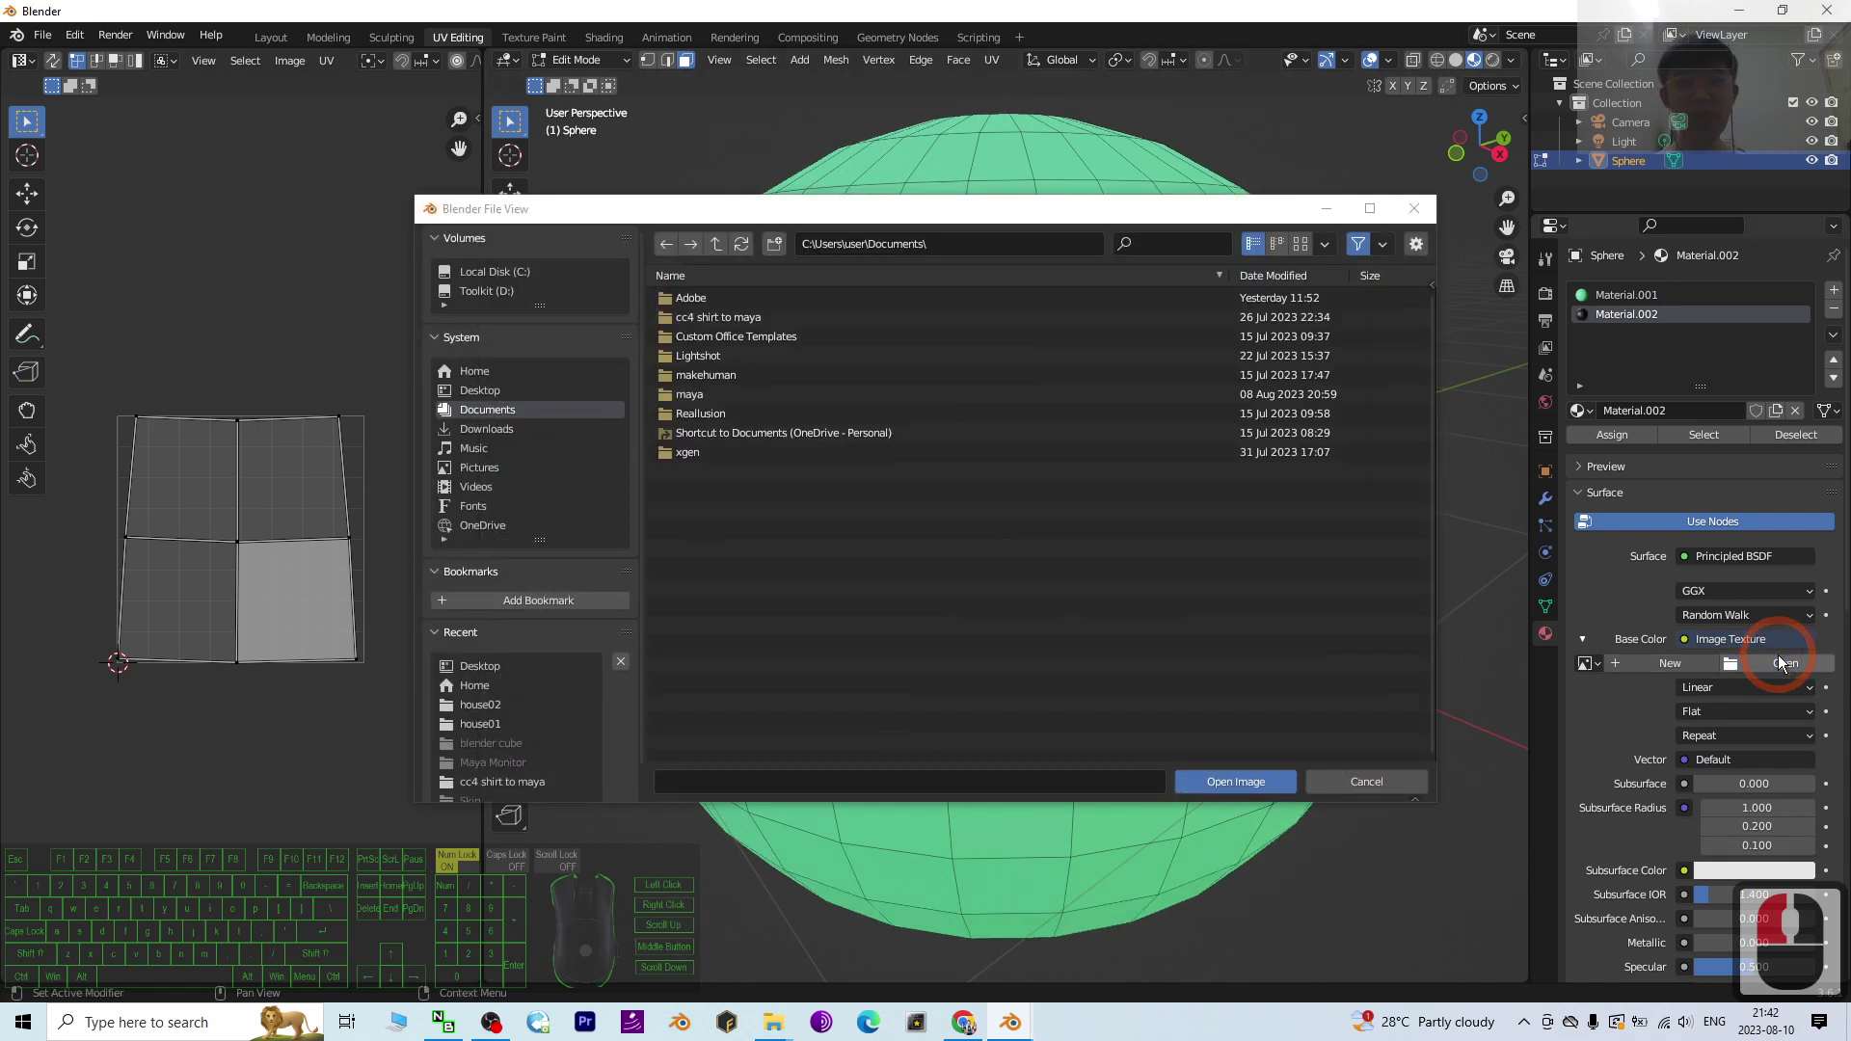
left_click(488, 391)
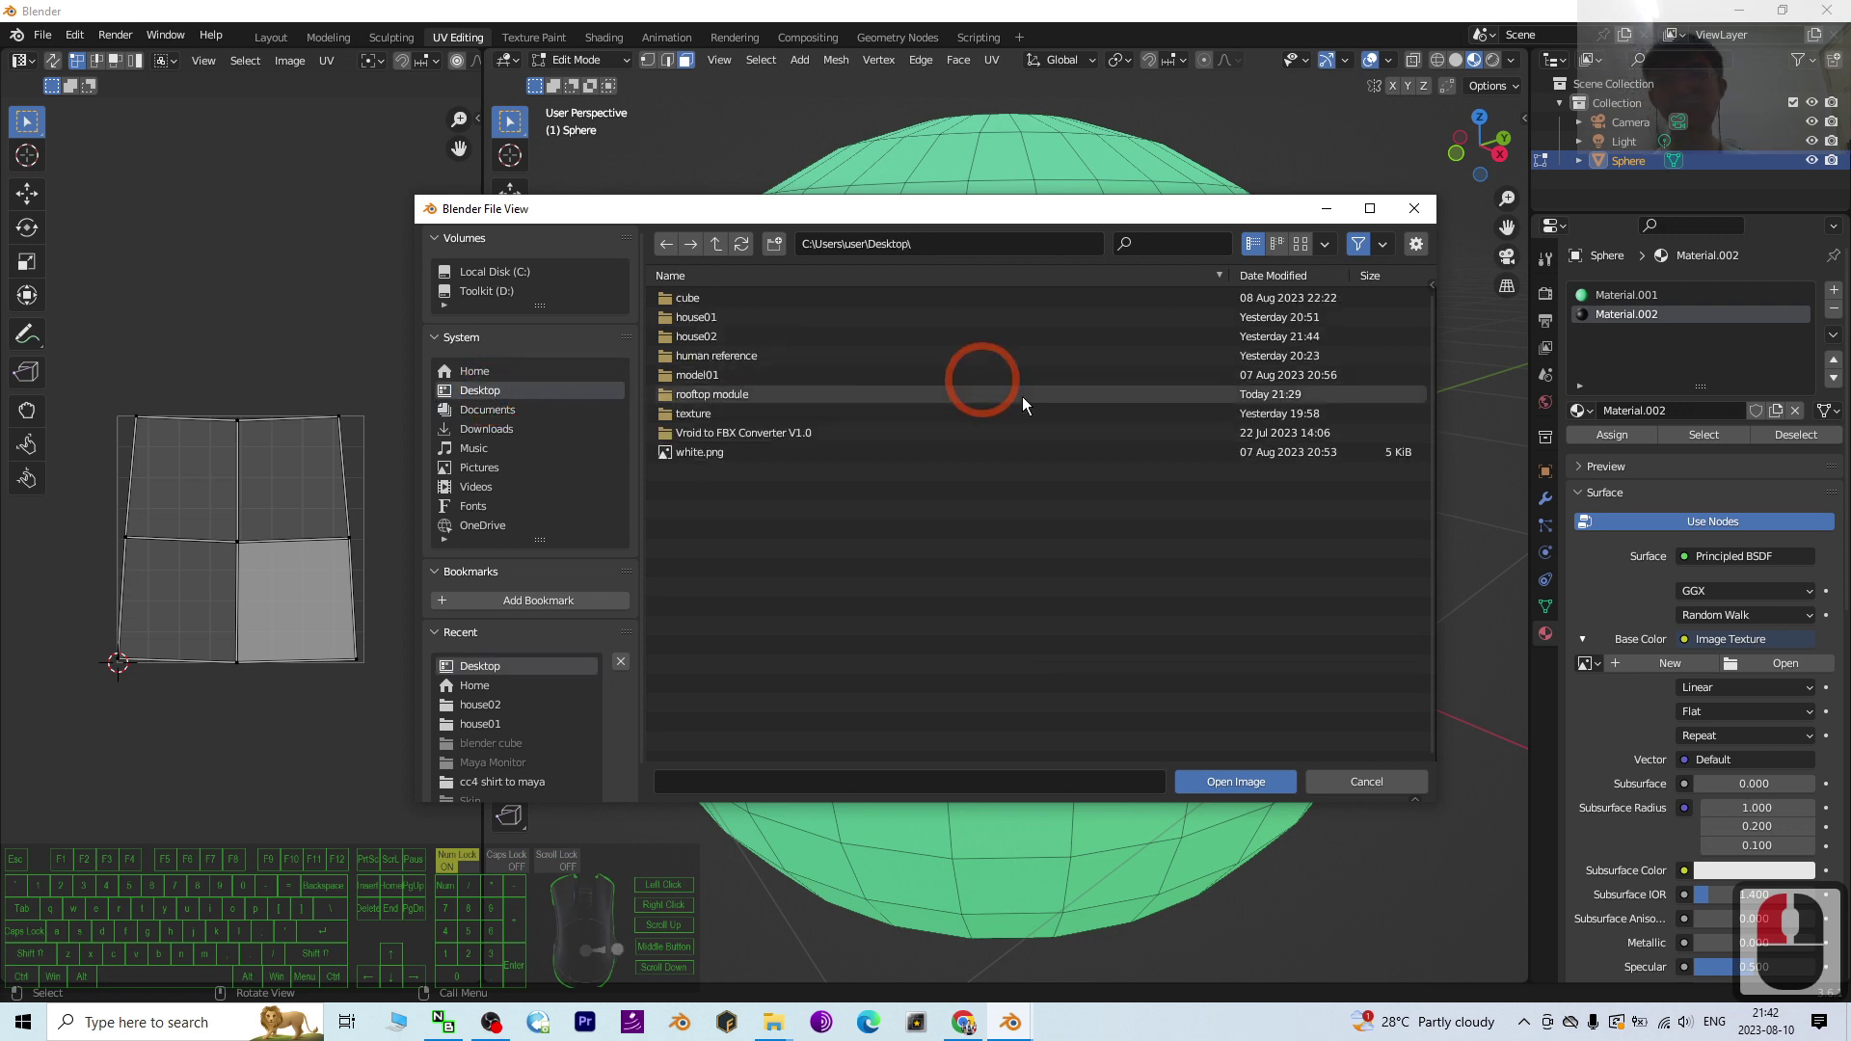
double_click(715, 412)
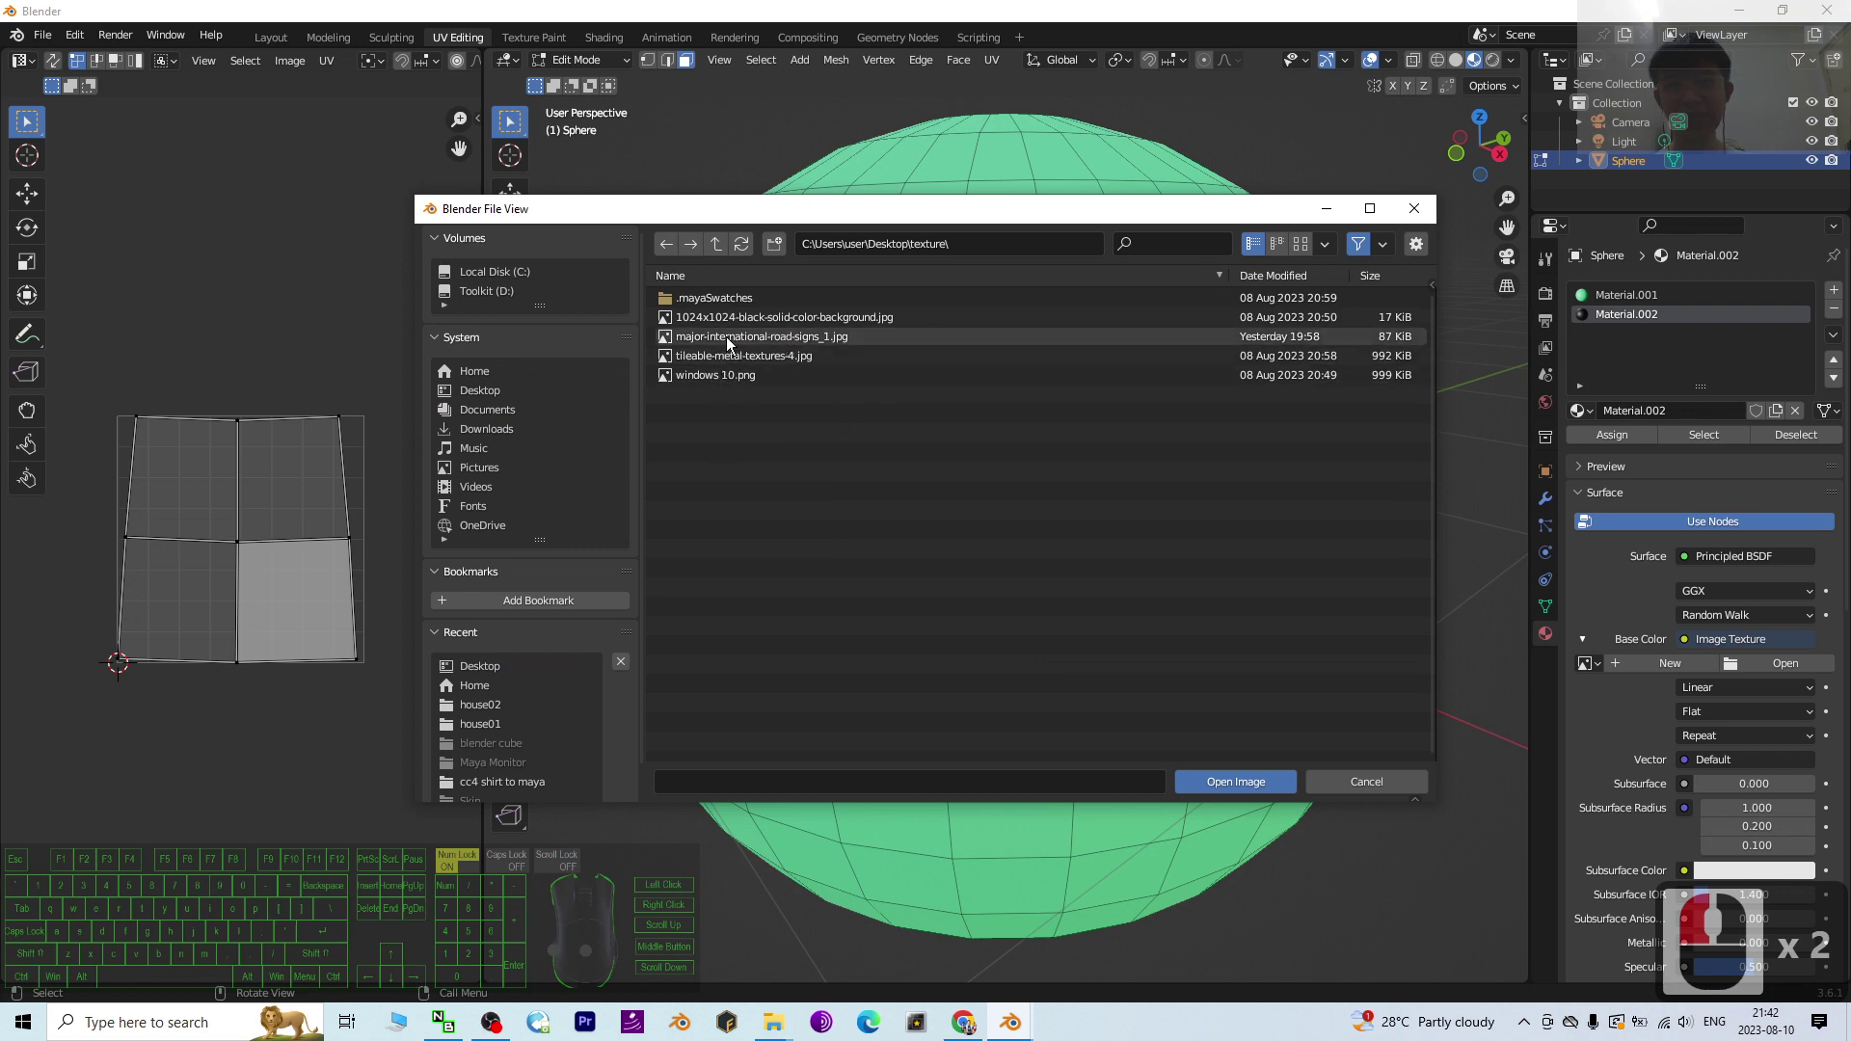
double_click(757, 337)
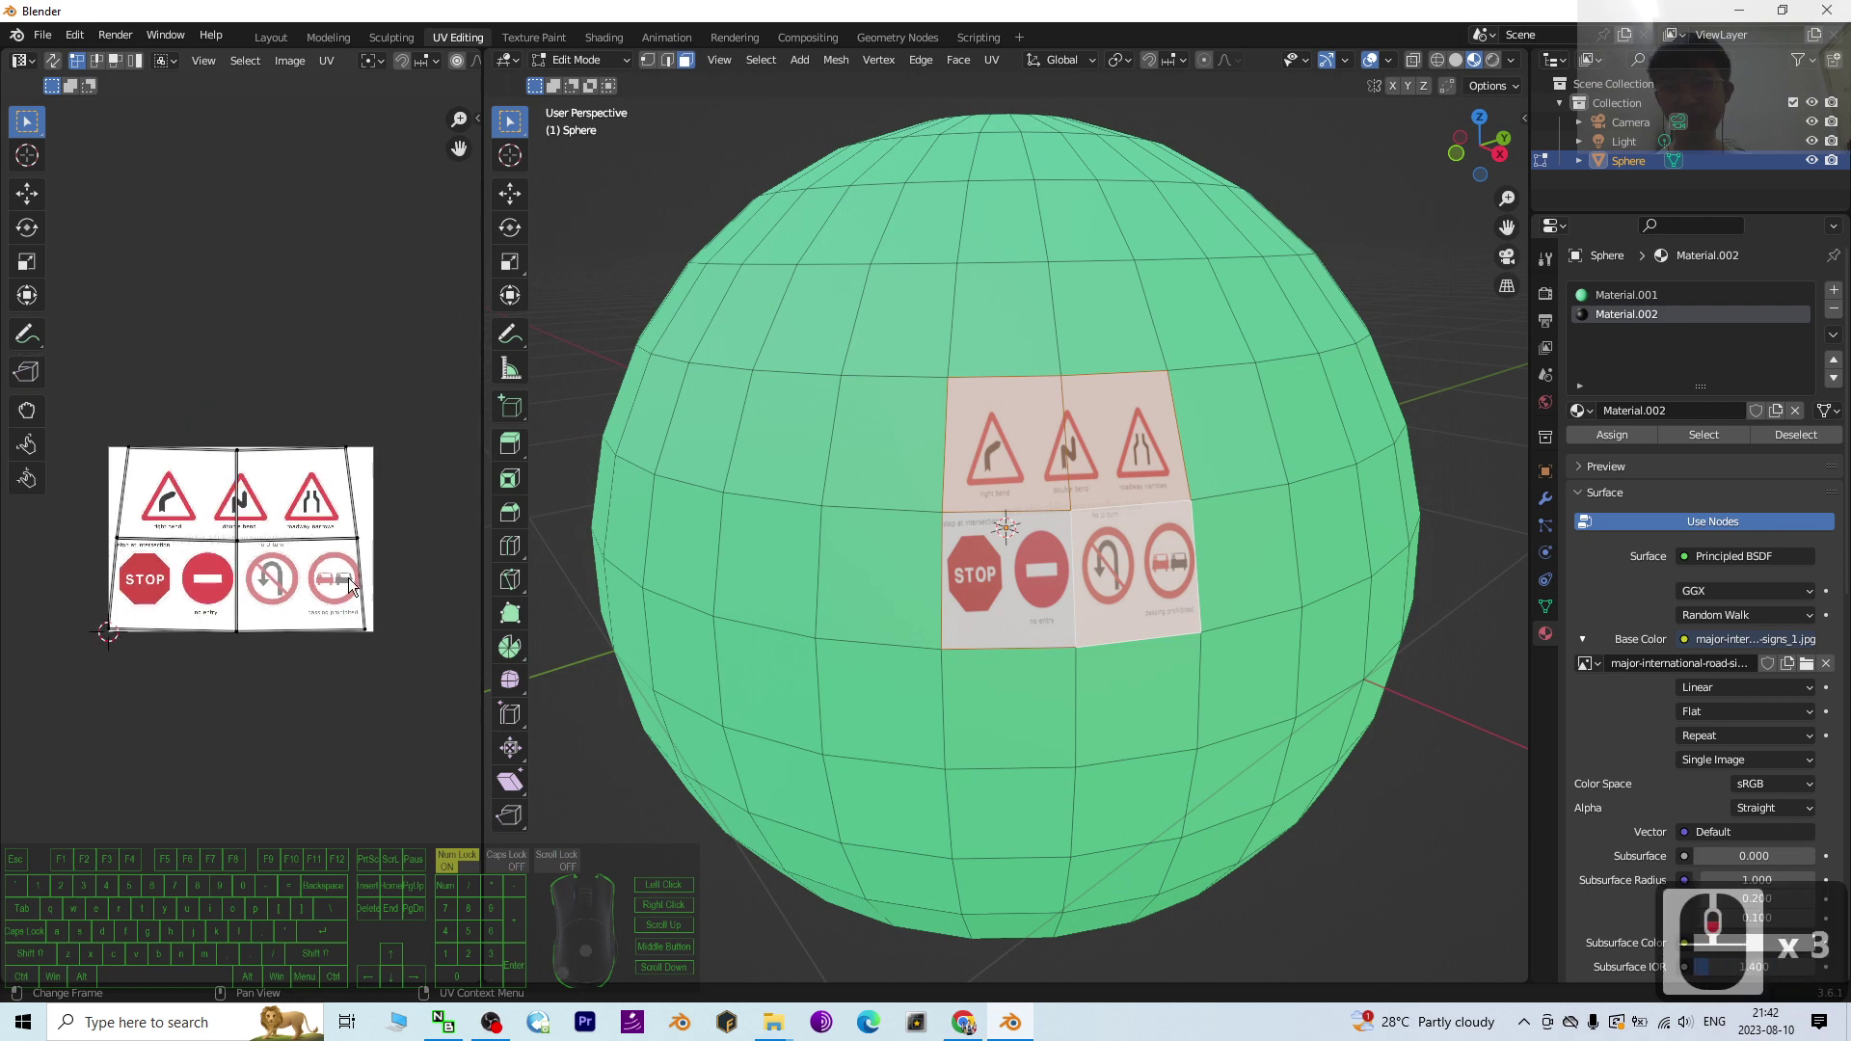
Step: Examine the road-sign texture on the four sphere faces and compare individual faces with their areas on the image in the UV editor
scroll(1254, 501, "up", 3)
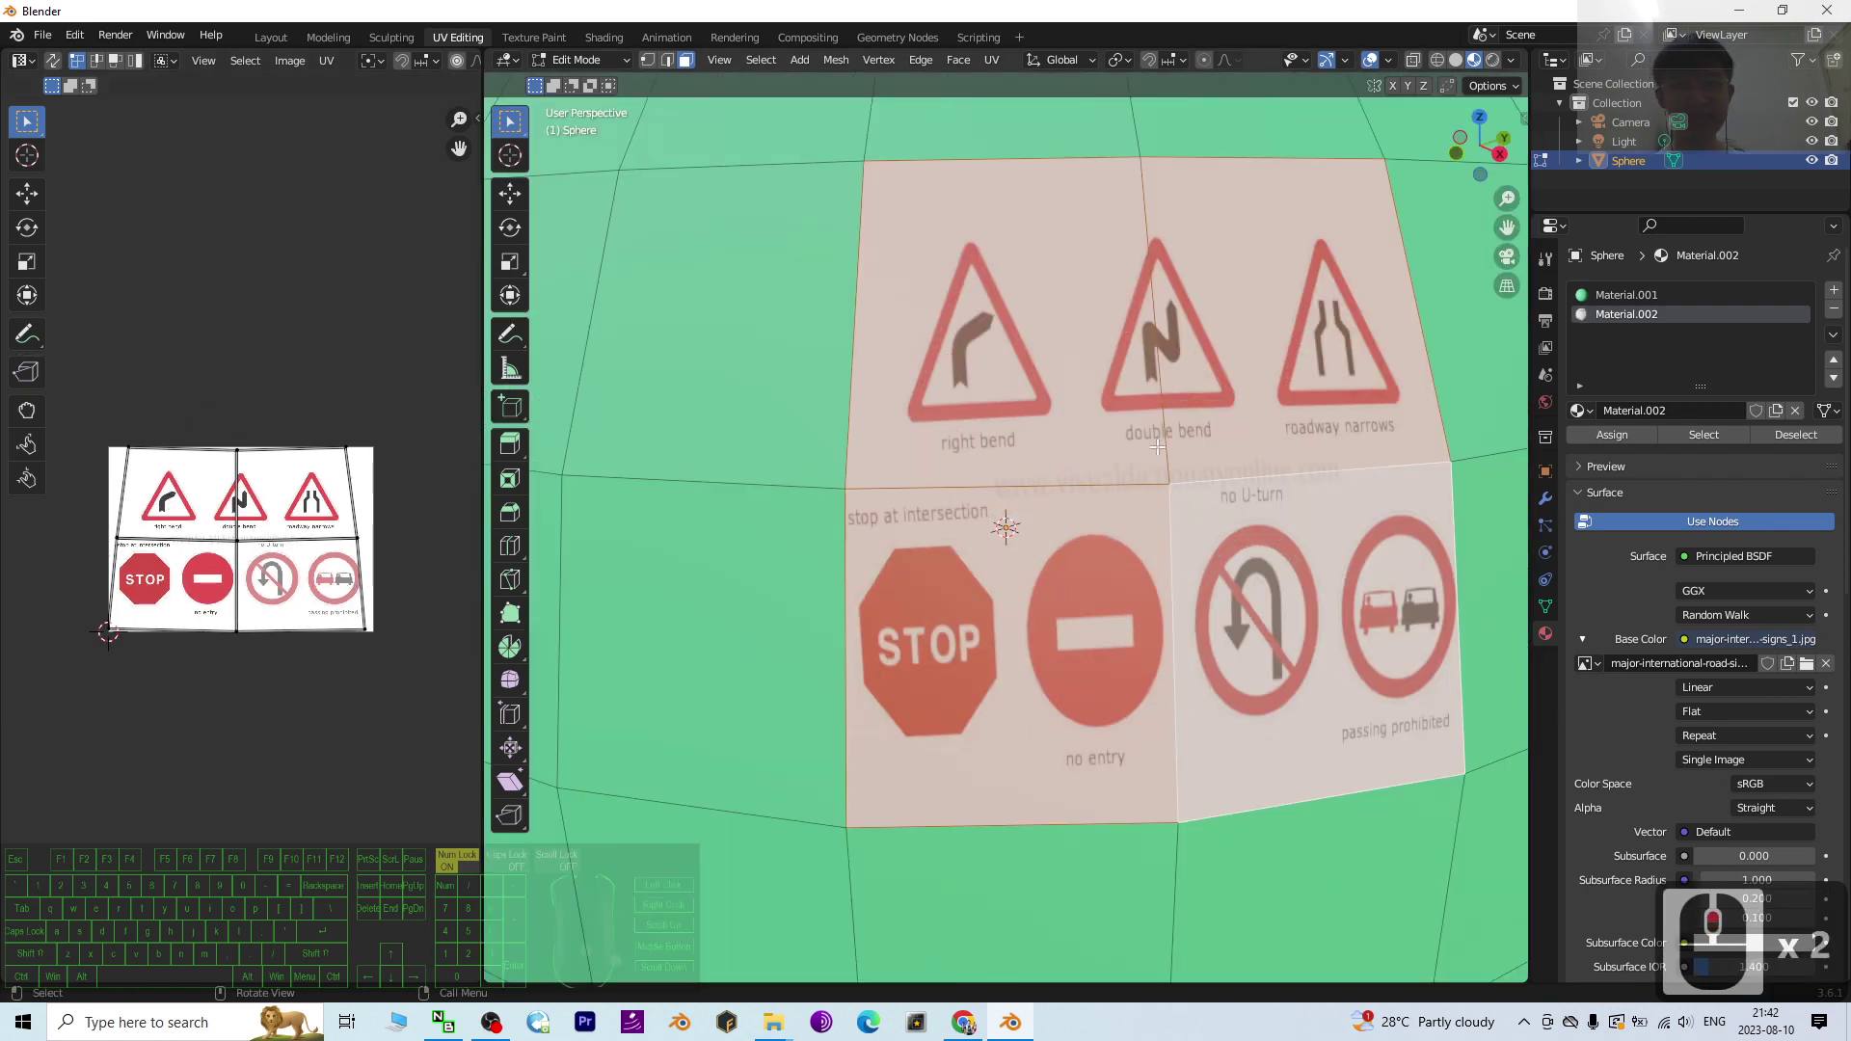
scroll(1253, 501, "down", 2)
left_click(1355, 494)
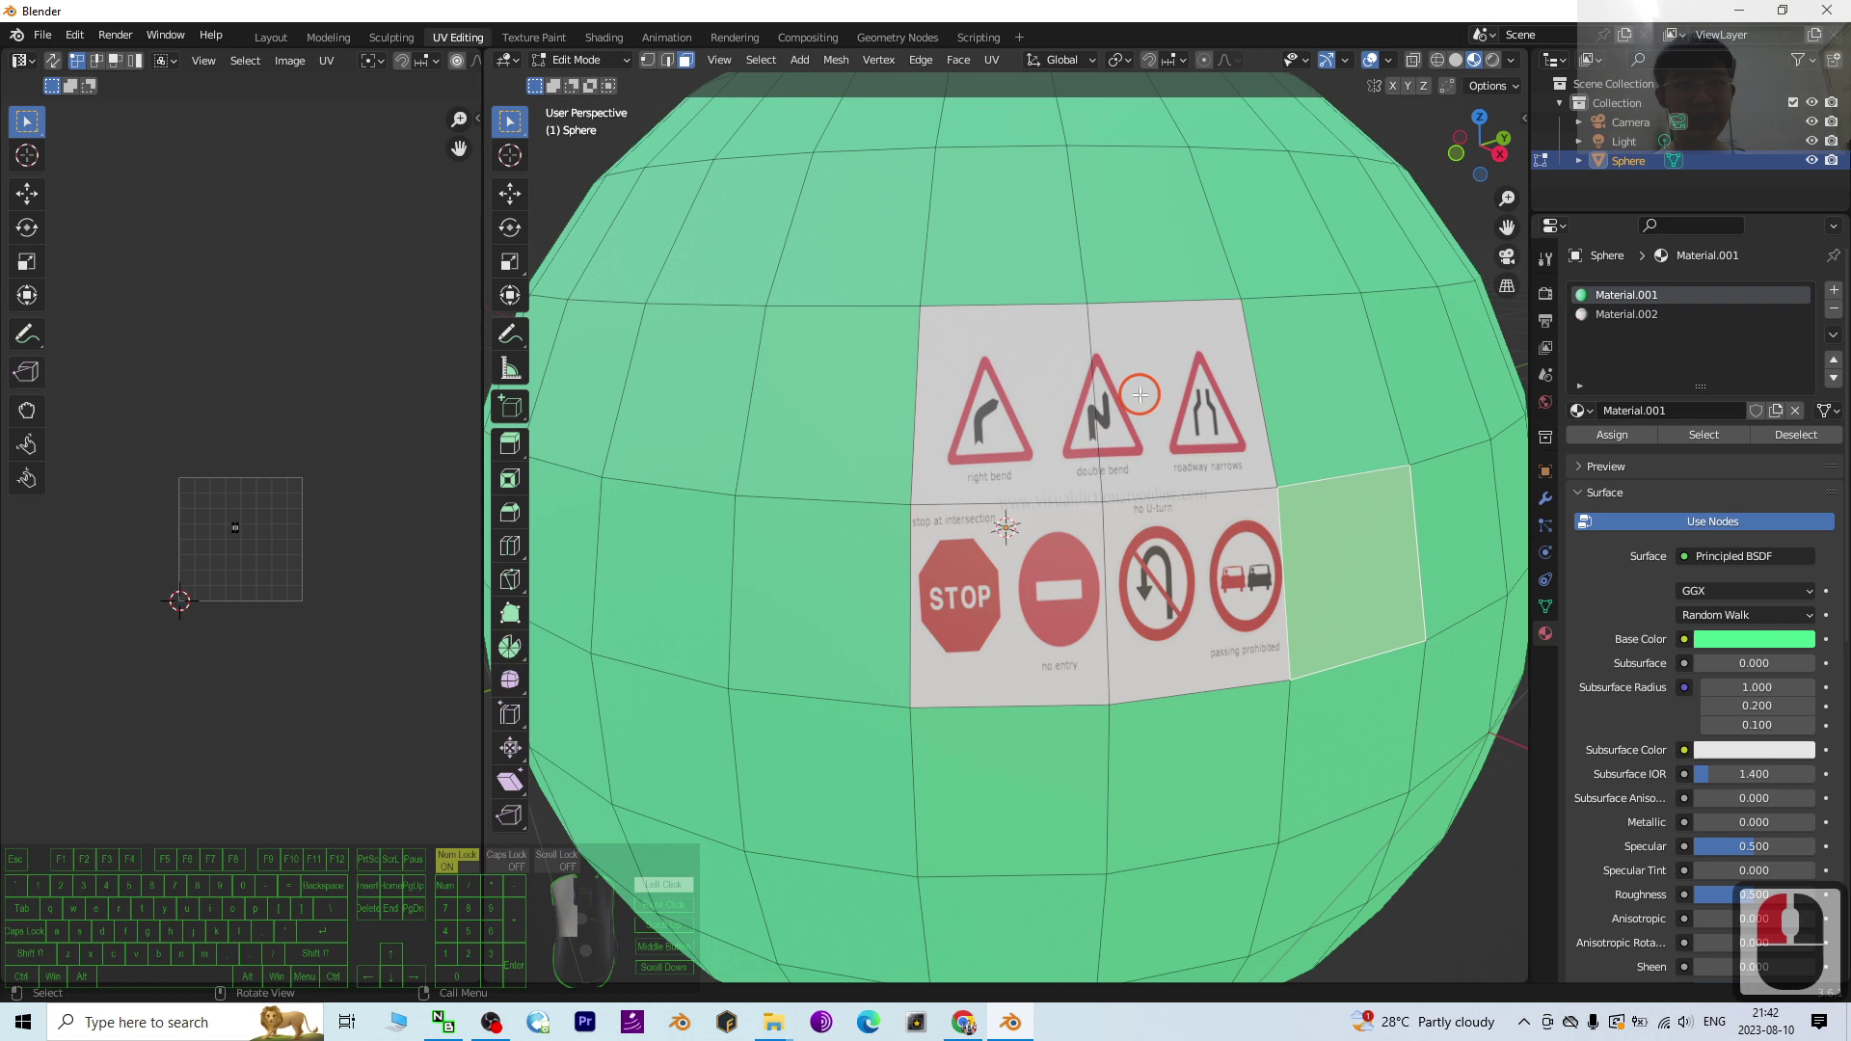
left_click(1037, 410)
left_click(1028, 557)
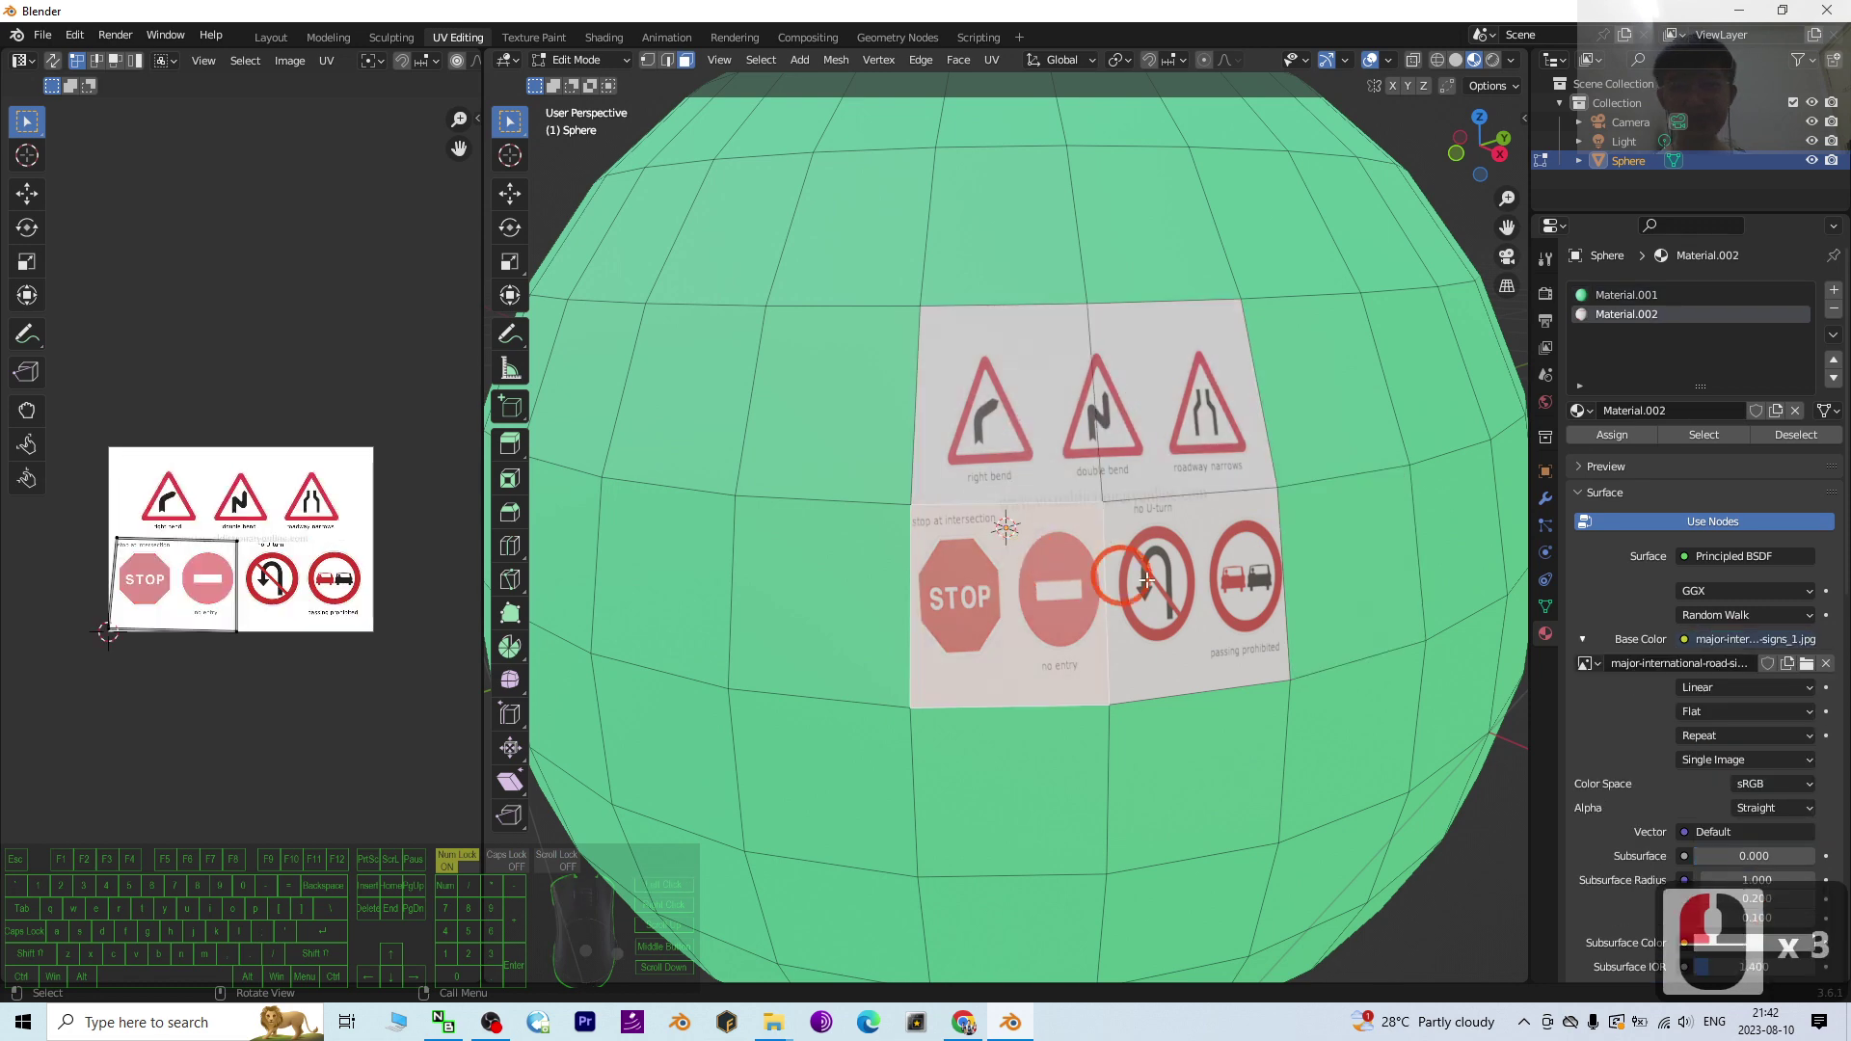
left_click(1134, 434)
middle_click_drag(1260, 599, 1296, 628)
scroll(1297, 627, "down", 3)
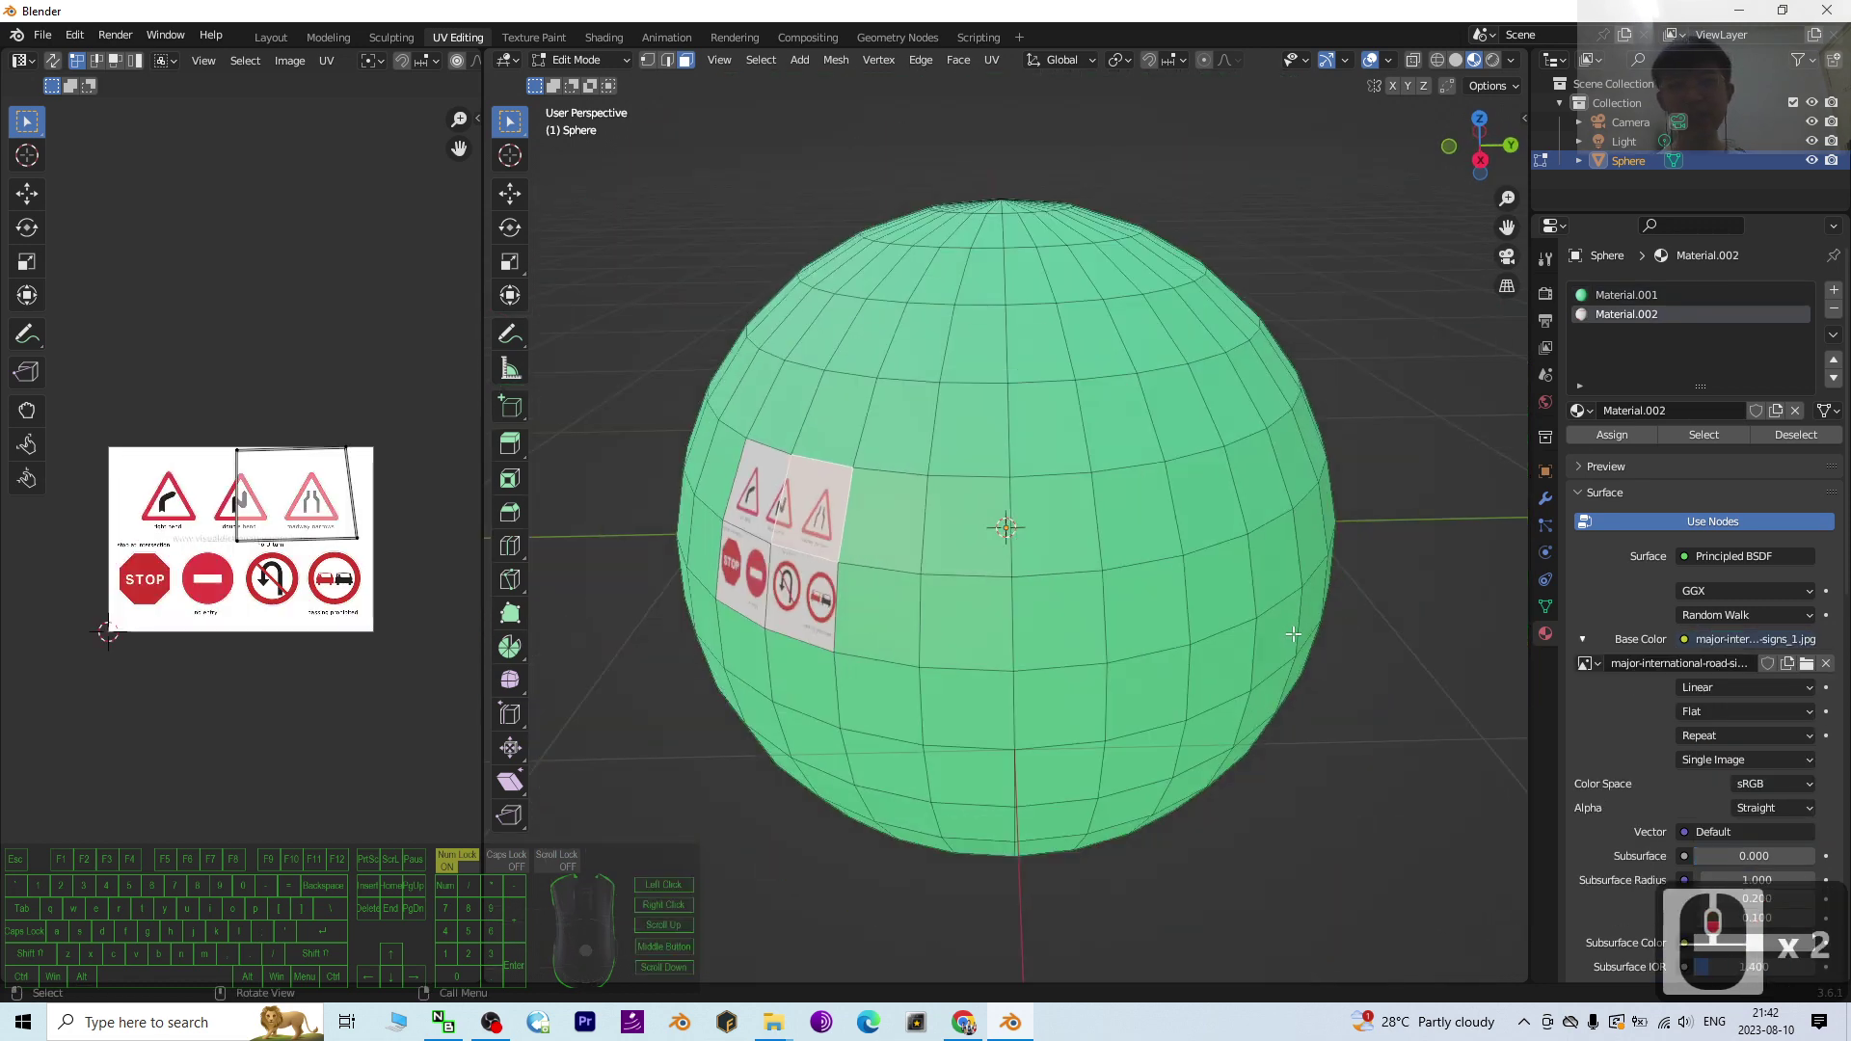
scroll(1247, 625, "up", 1)
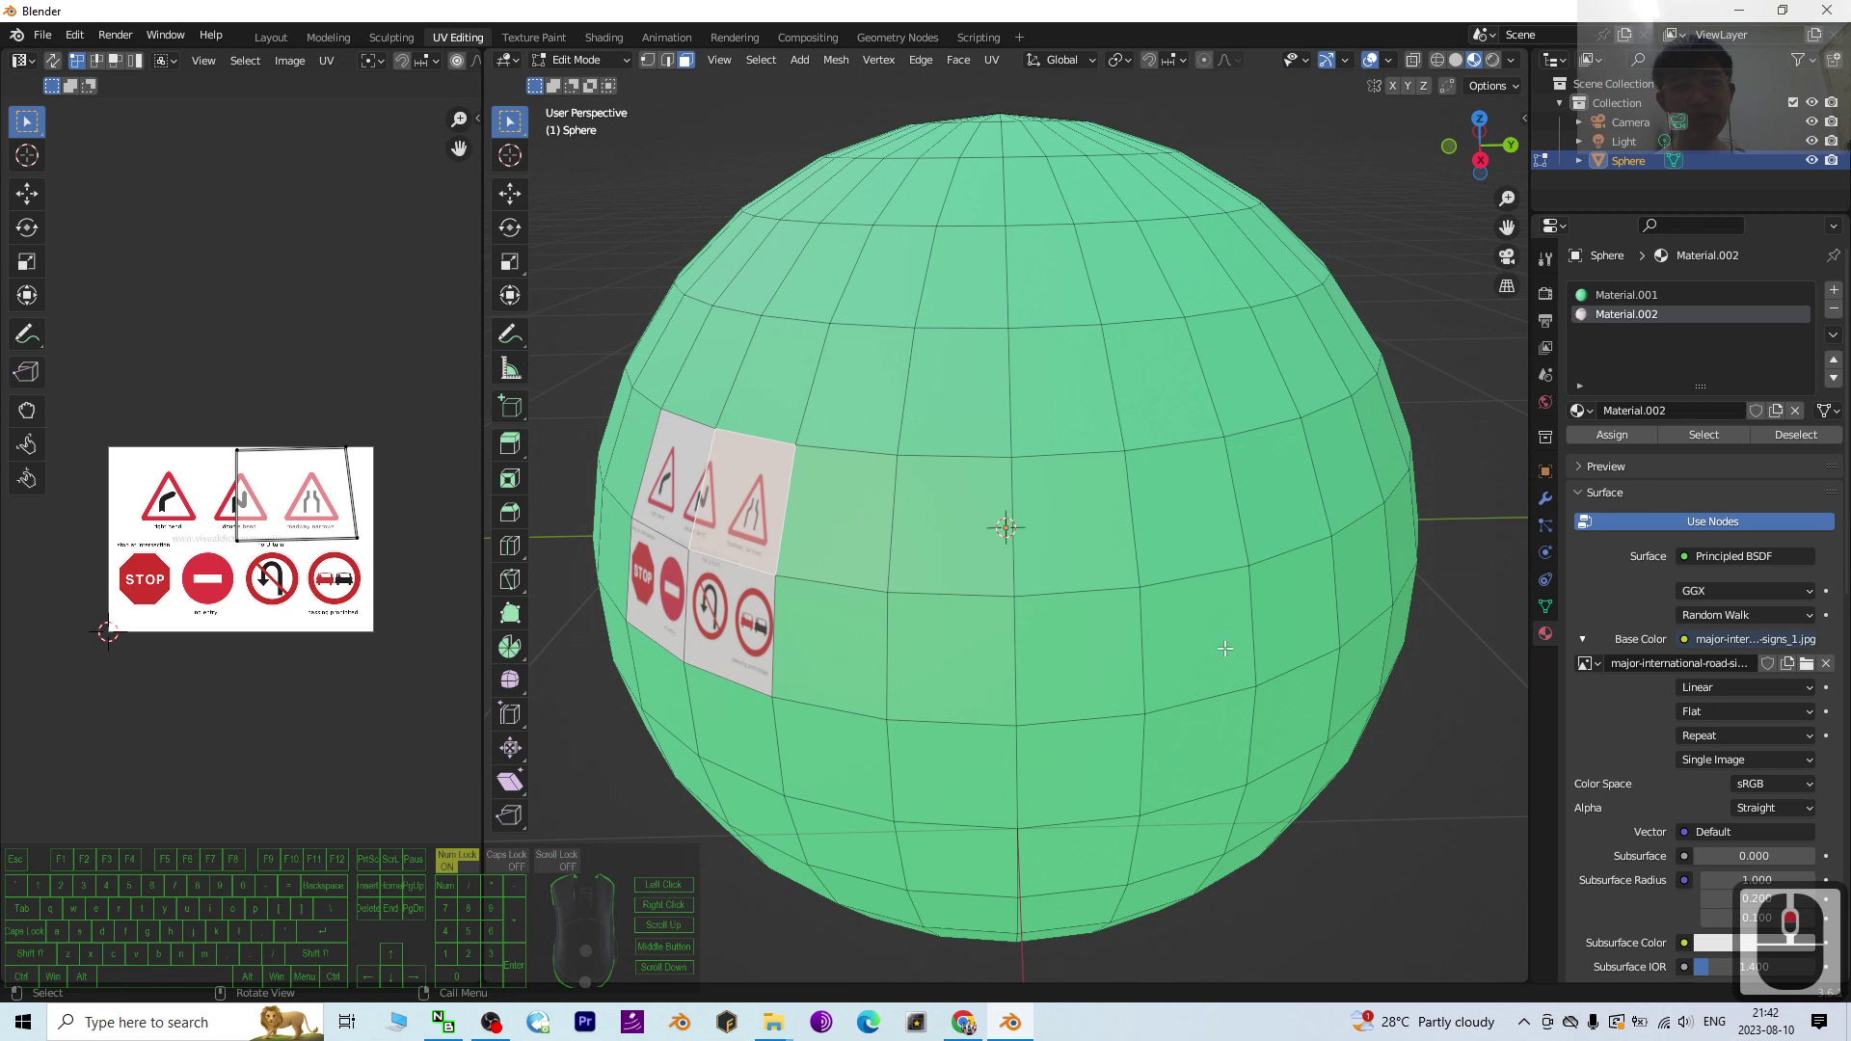
Step: Select a block of six green faces, three wide and two high, on the sphere beyond the road-sign patch
left_click(1070, 548)
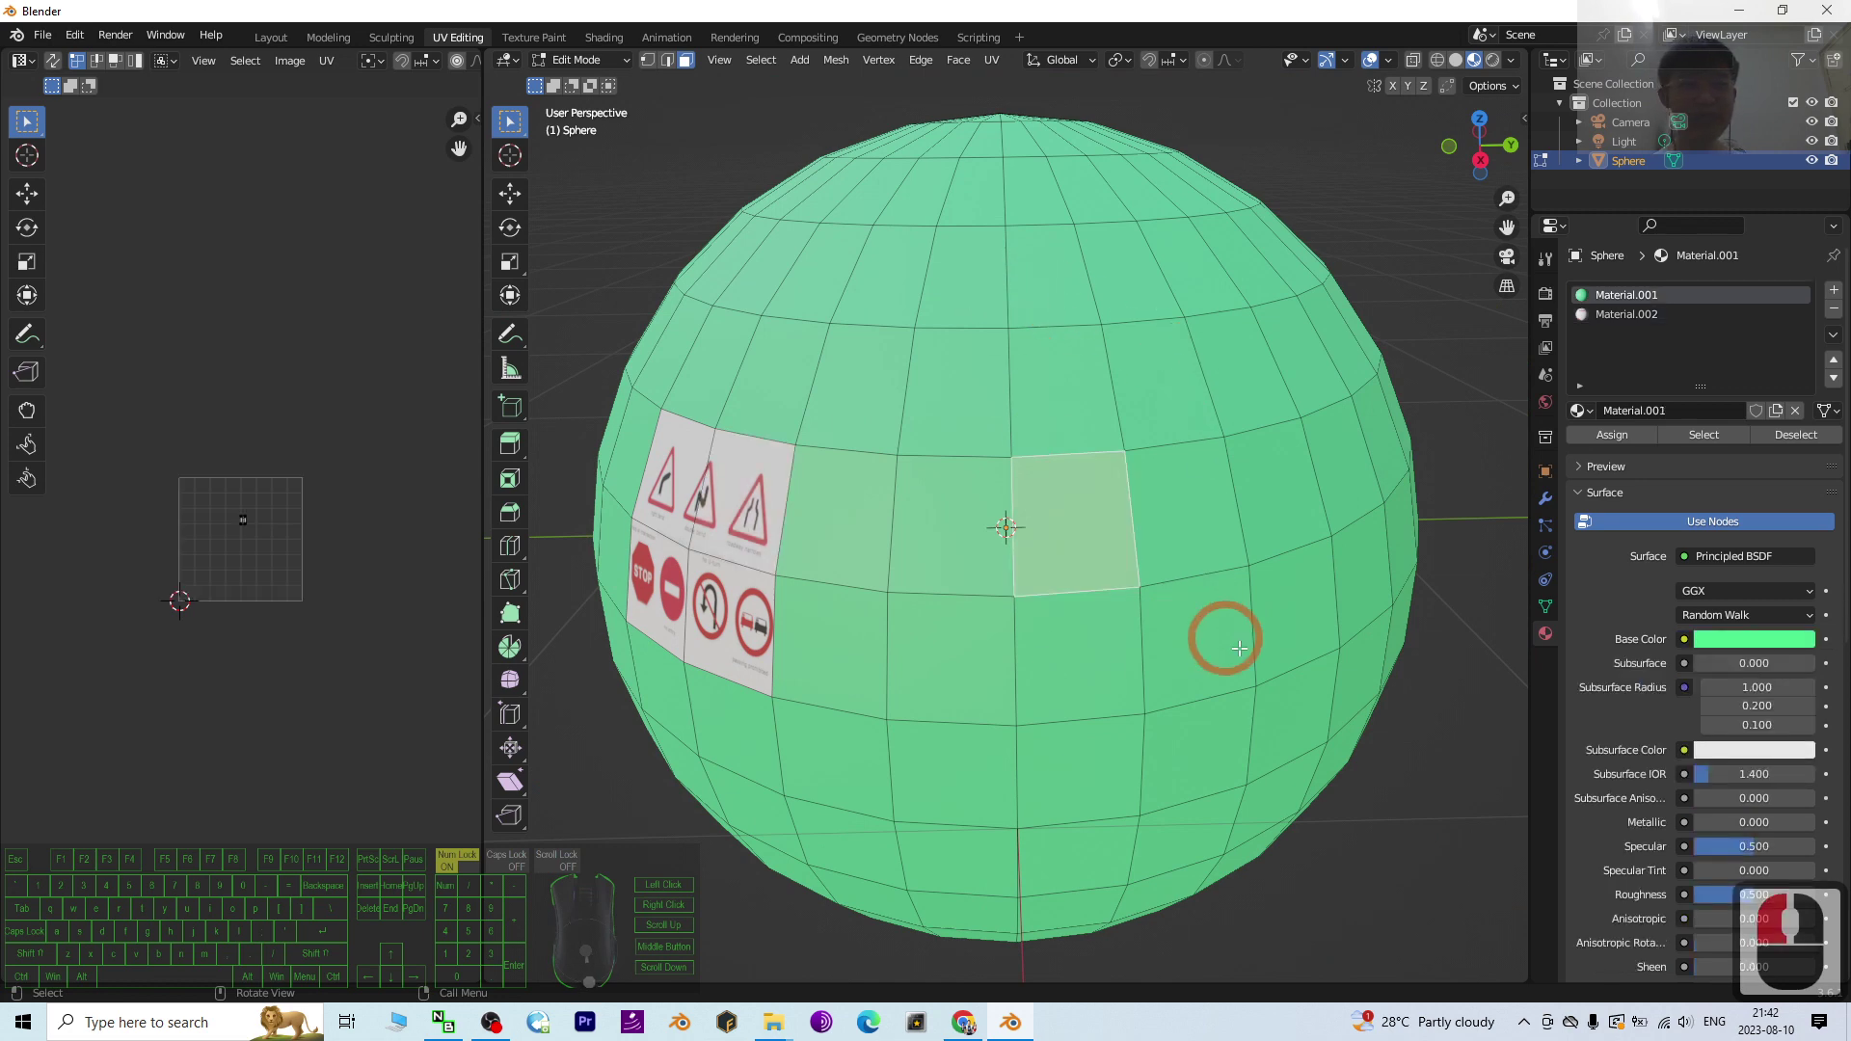
middle_click_drag(1223, 640, 1206, 645)
middle_click_drag(1109, 752, 1078, 638)
left_click(897, 439)
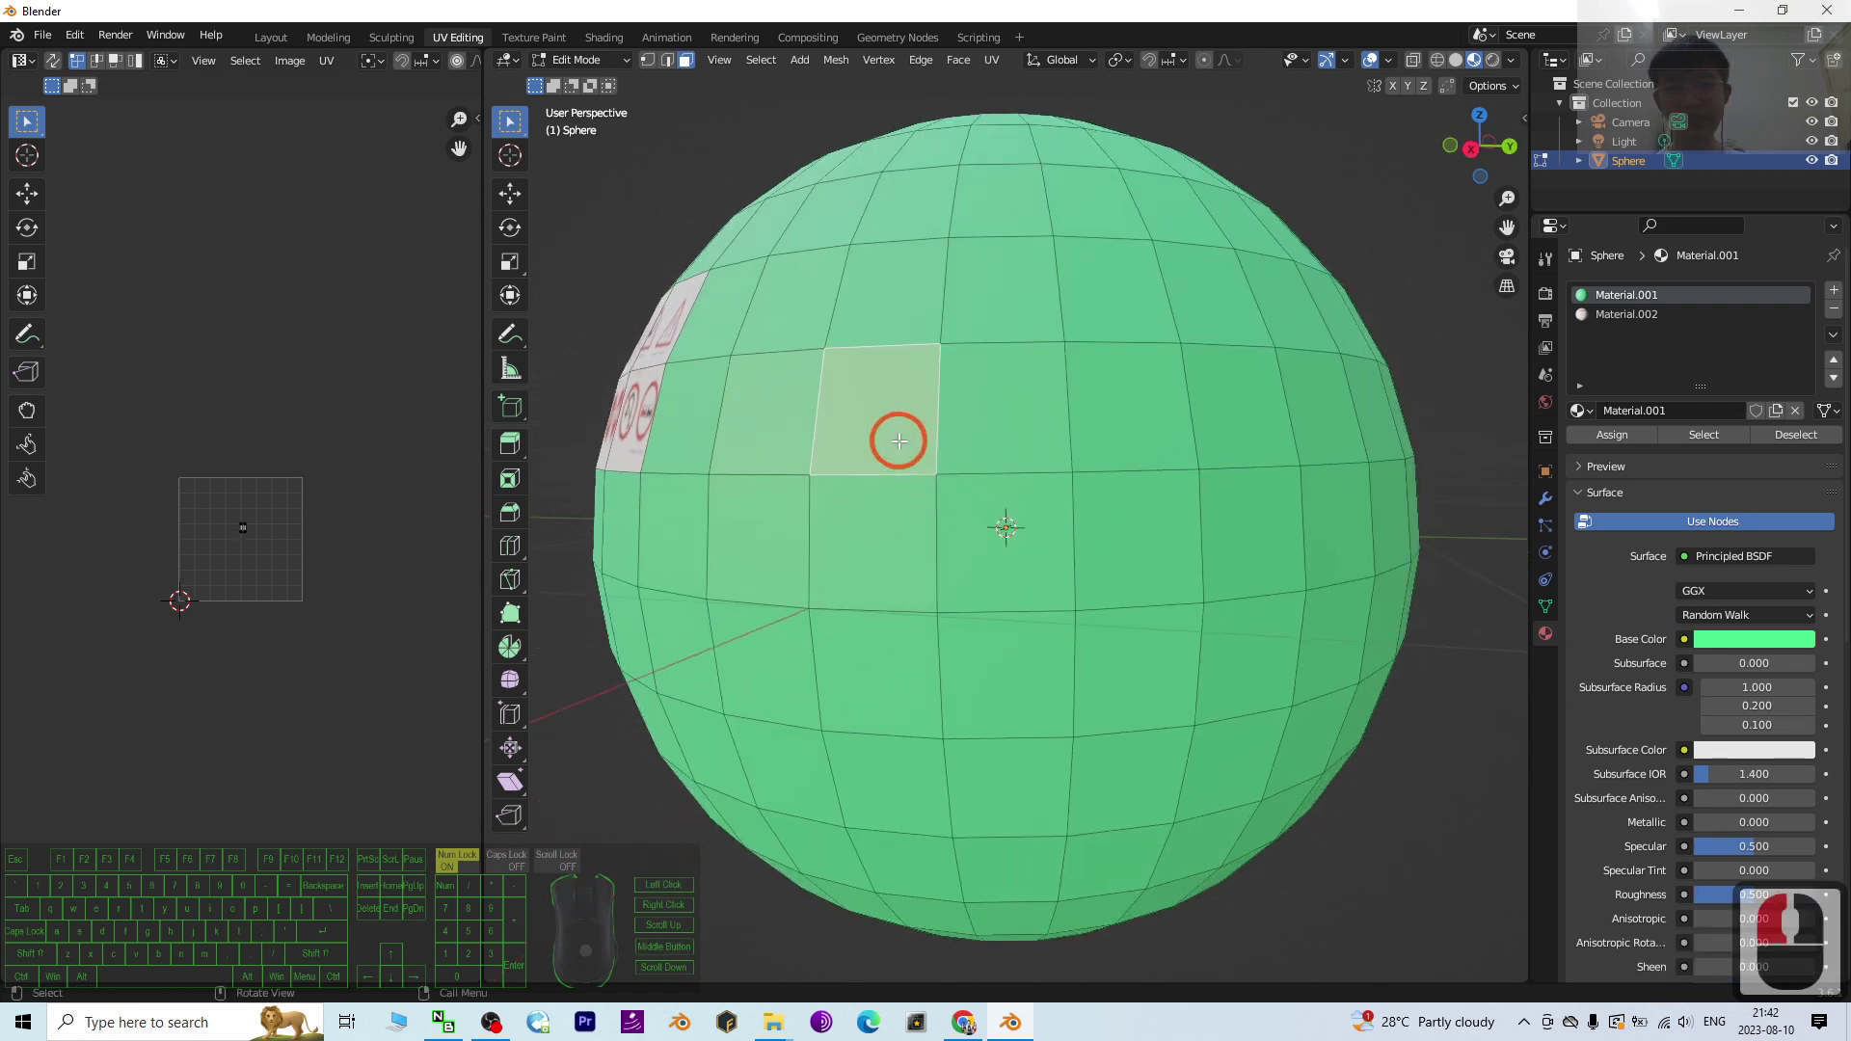
left_click(1007, 415, "shift")
left_click(1108, 425, "shift")
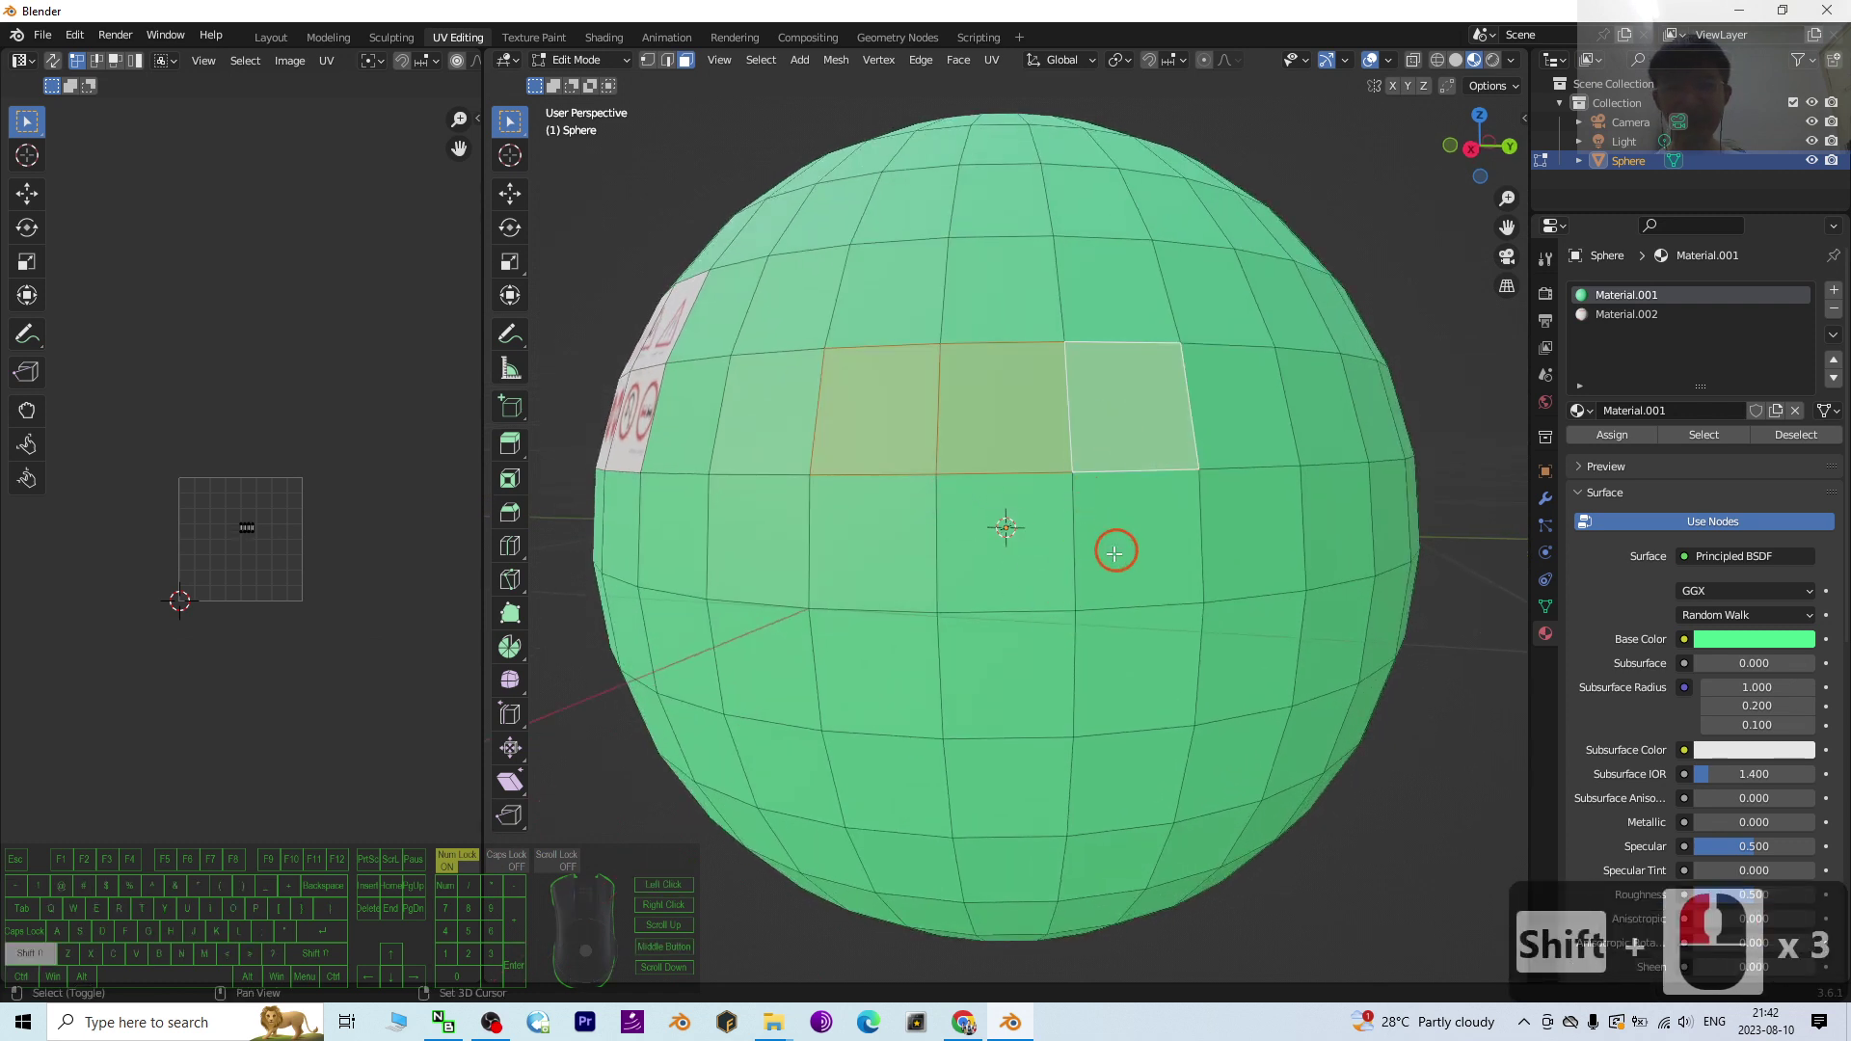
left_click(1111, 550, "shift")
left_click(1003, 537, "shift")
left_click(897, 558, "shift")
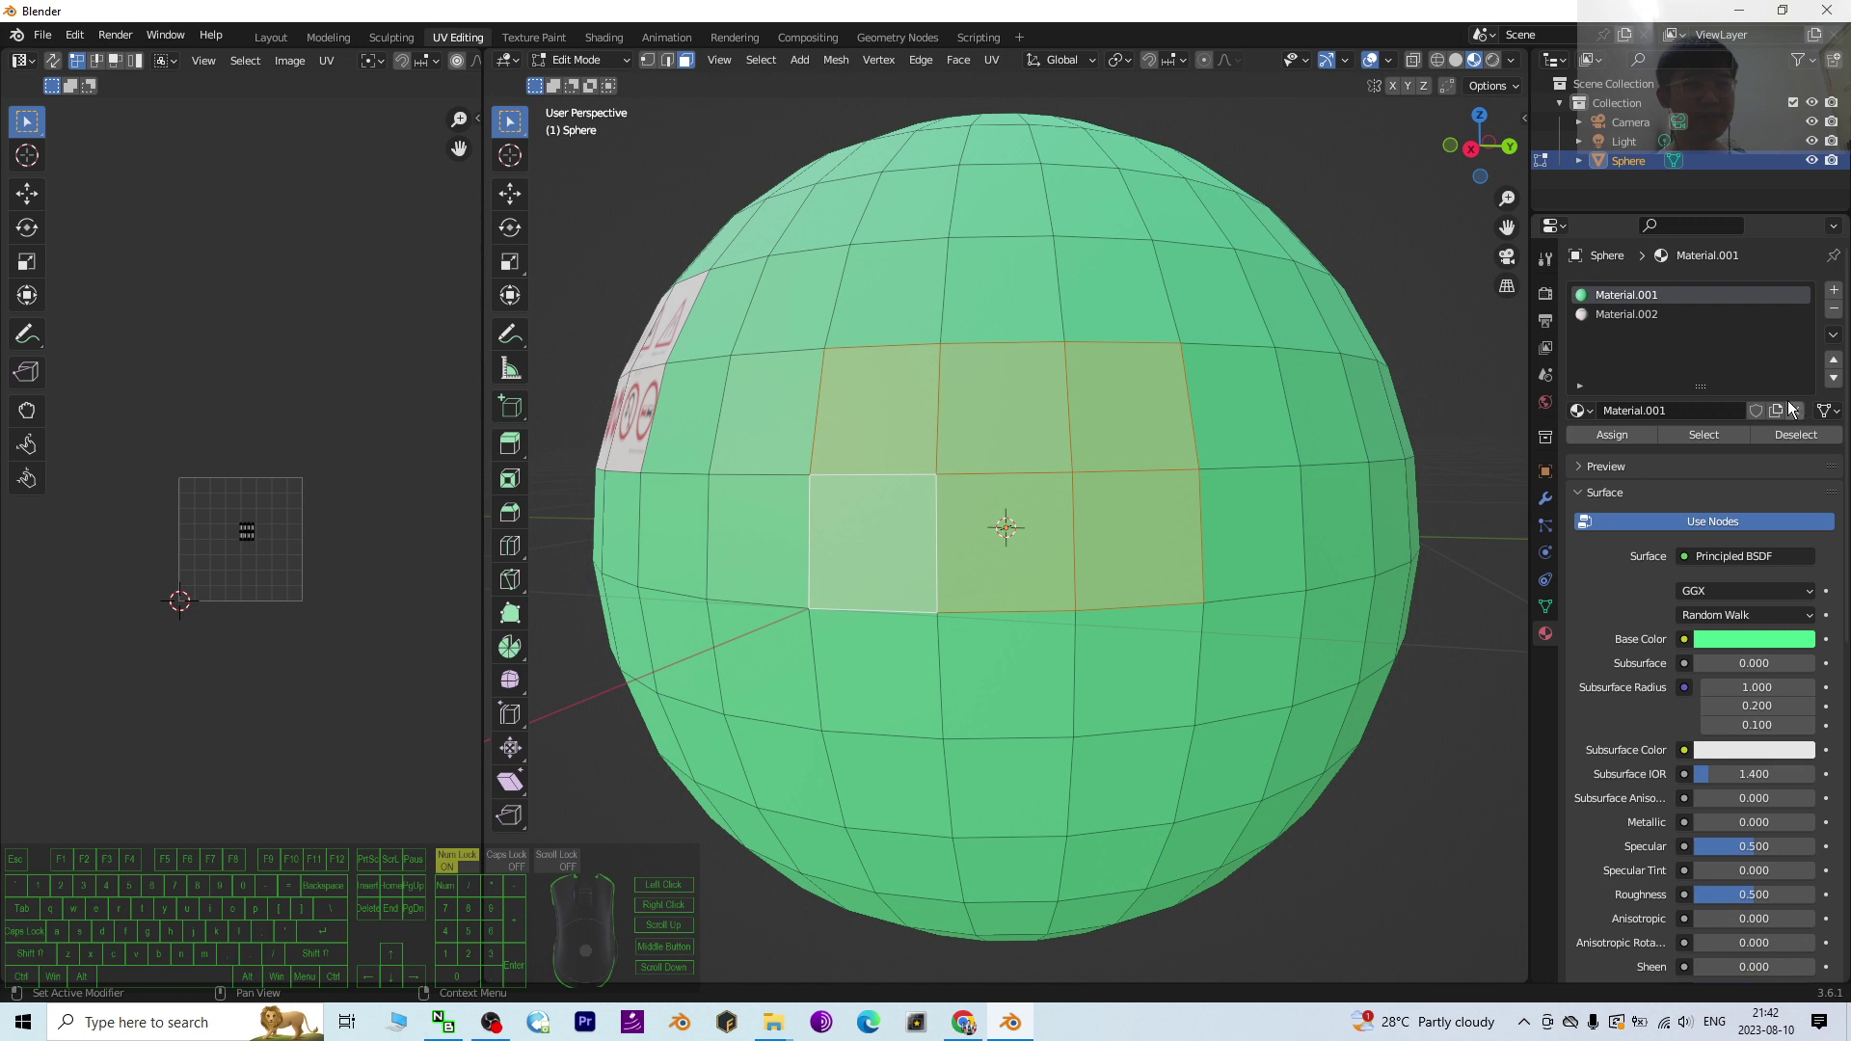
Step: Add a third material slot to the sphere and create a new material in it
left_click(1831, 292)
left_click(1670, 337)
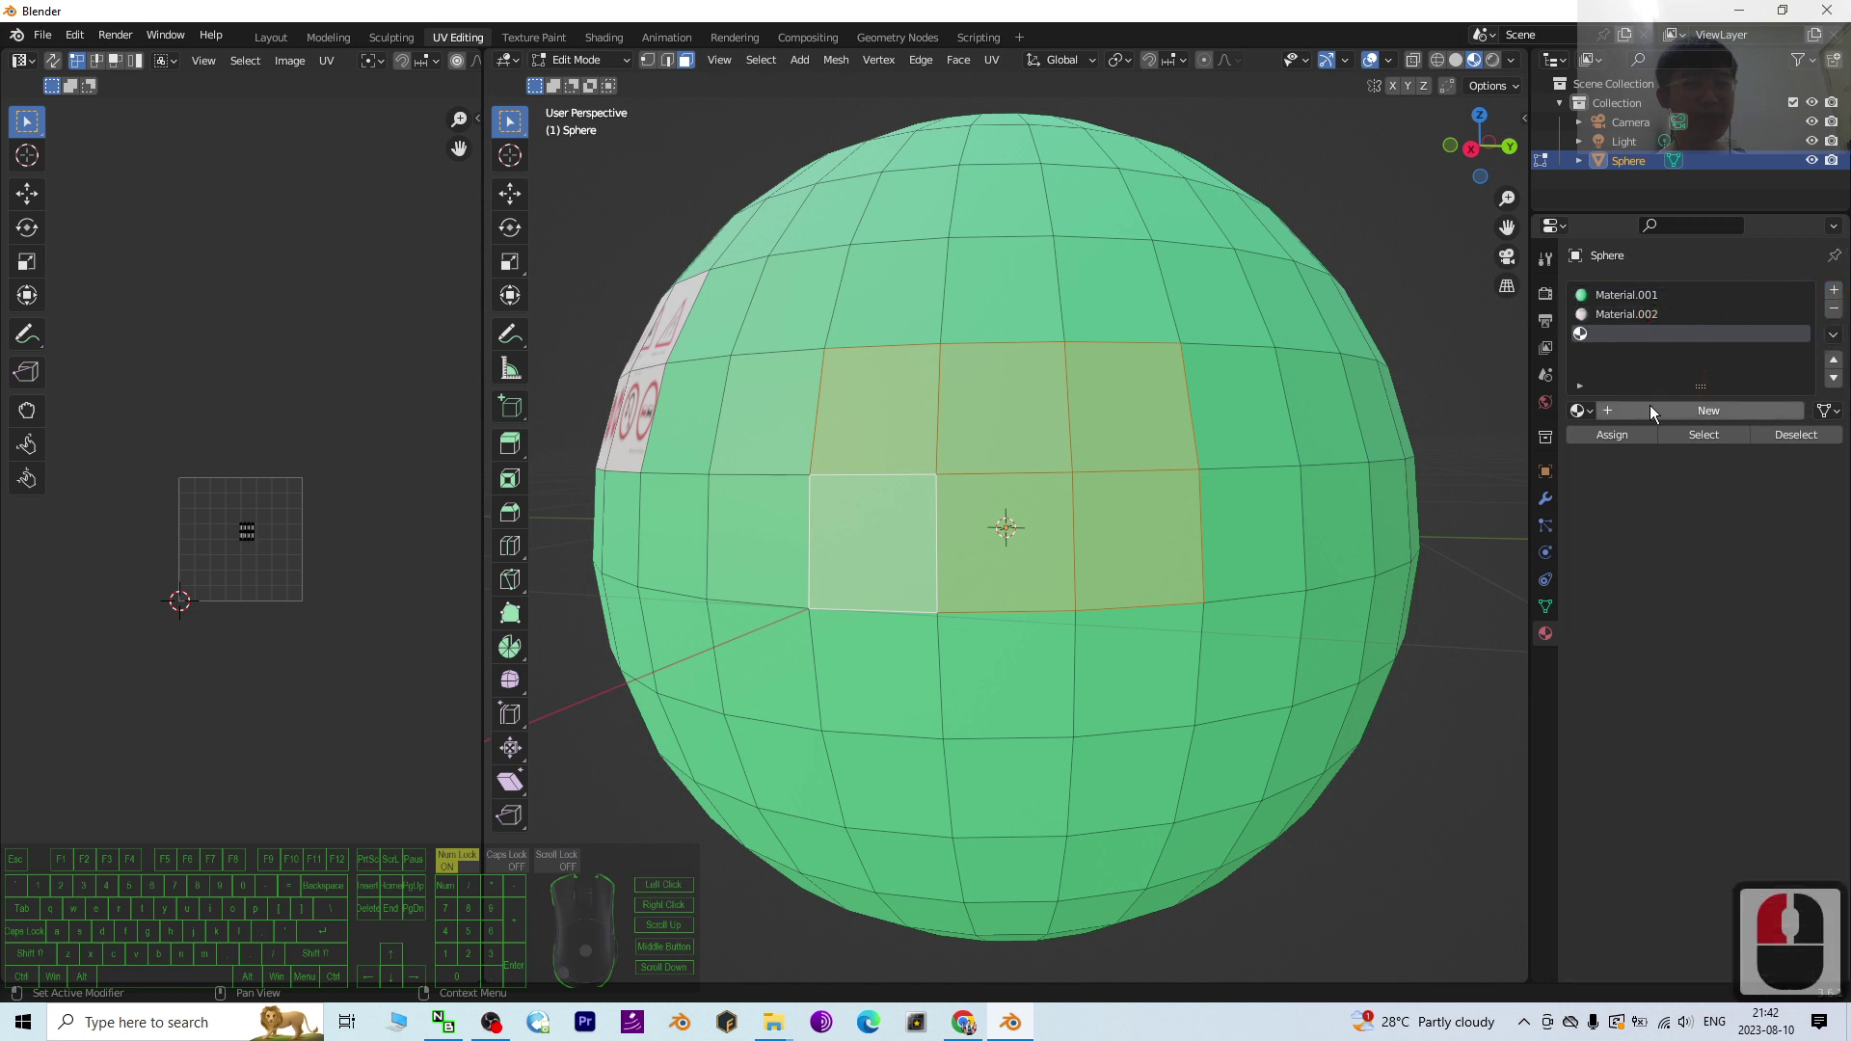
left_click(1651, 411)
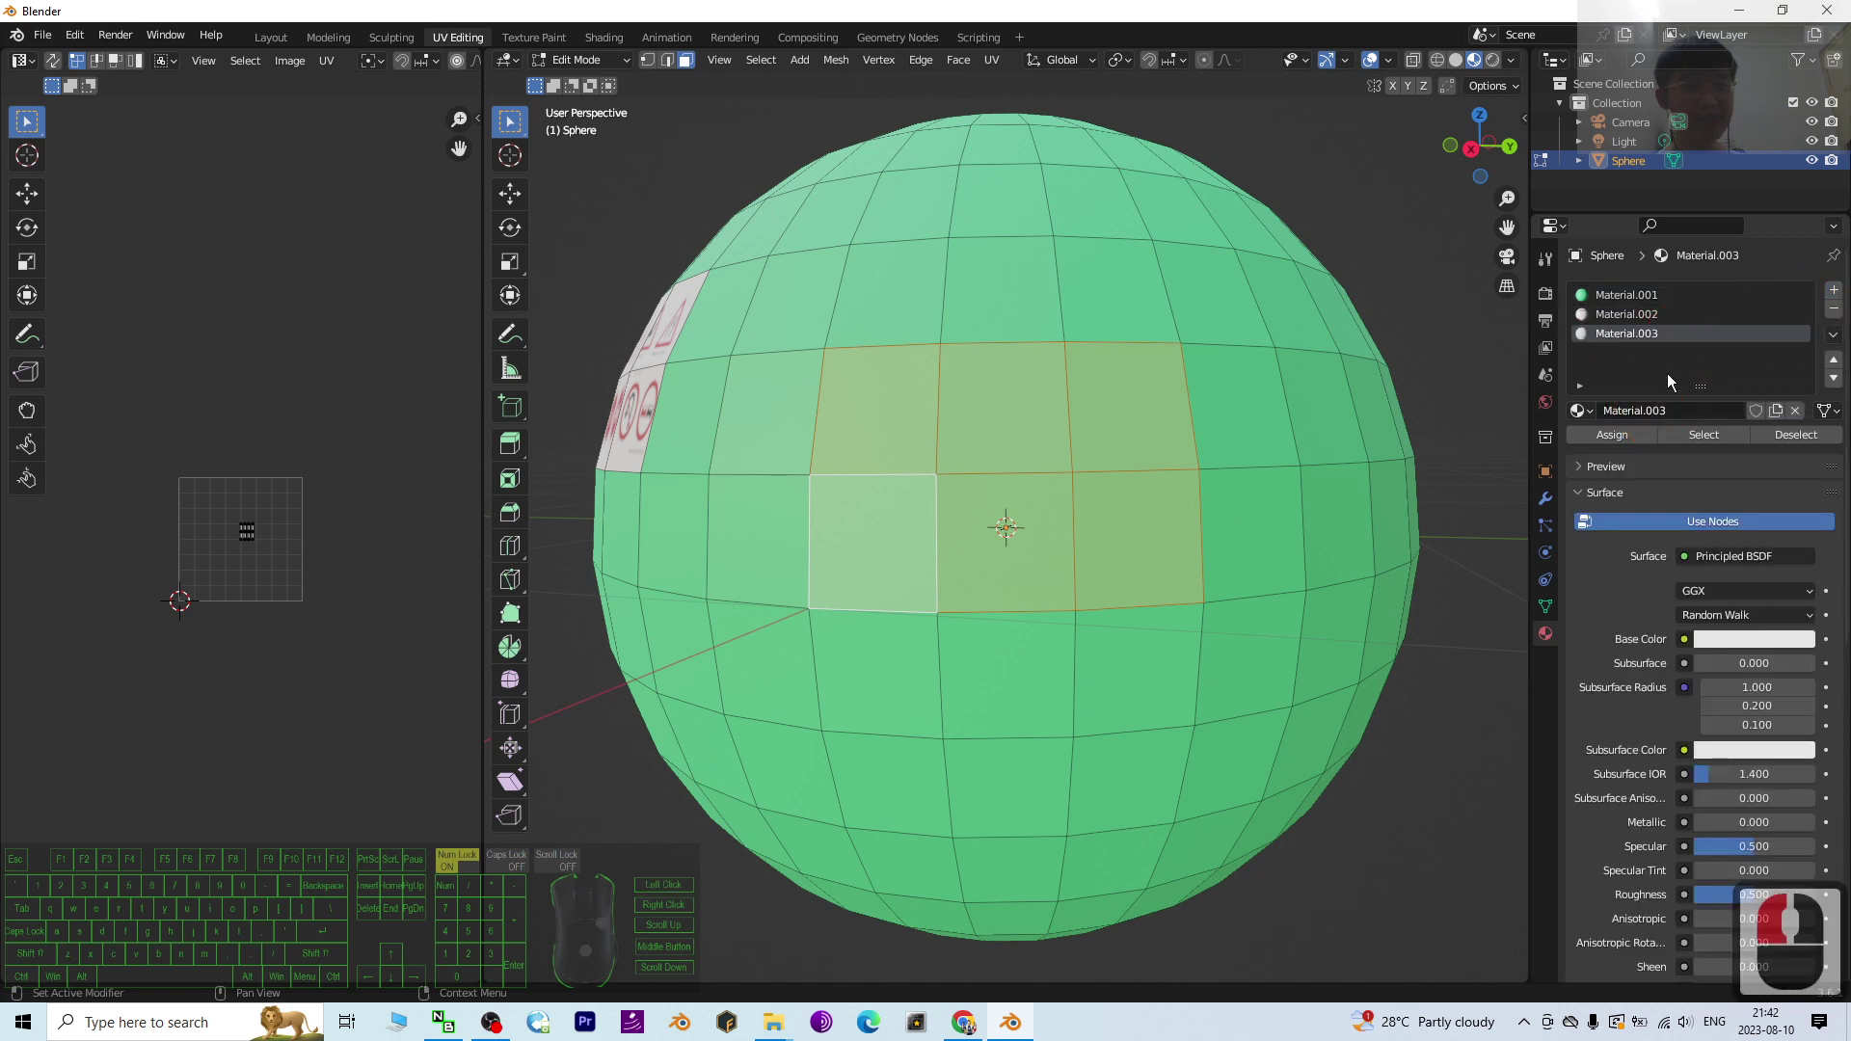
Step: Use windows 10.png from the Desktop's texture folder as the third material's base color Image Texture and assign the material to the six selected faces
left_click(1684, 640)
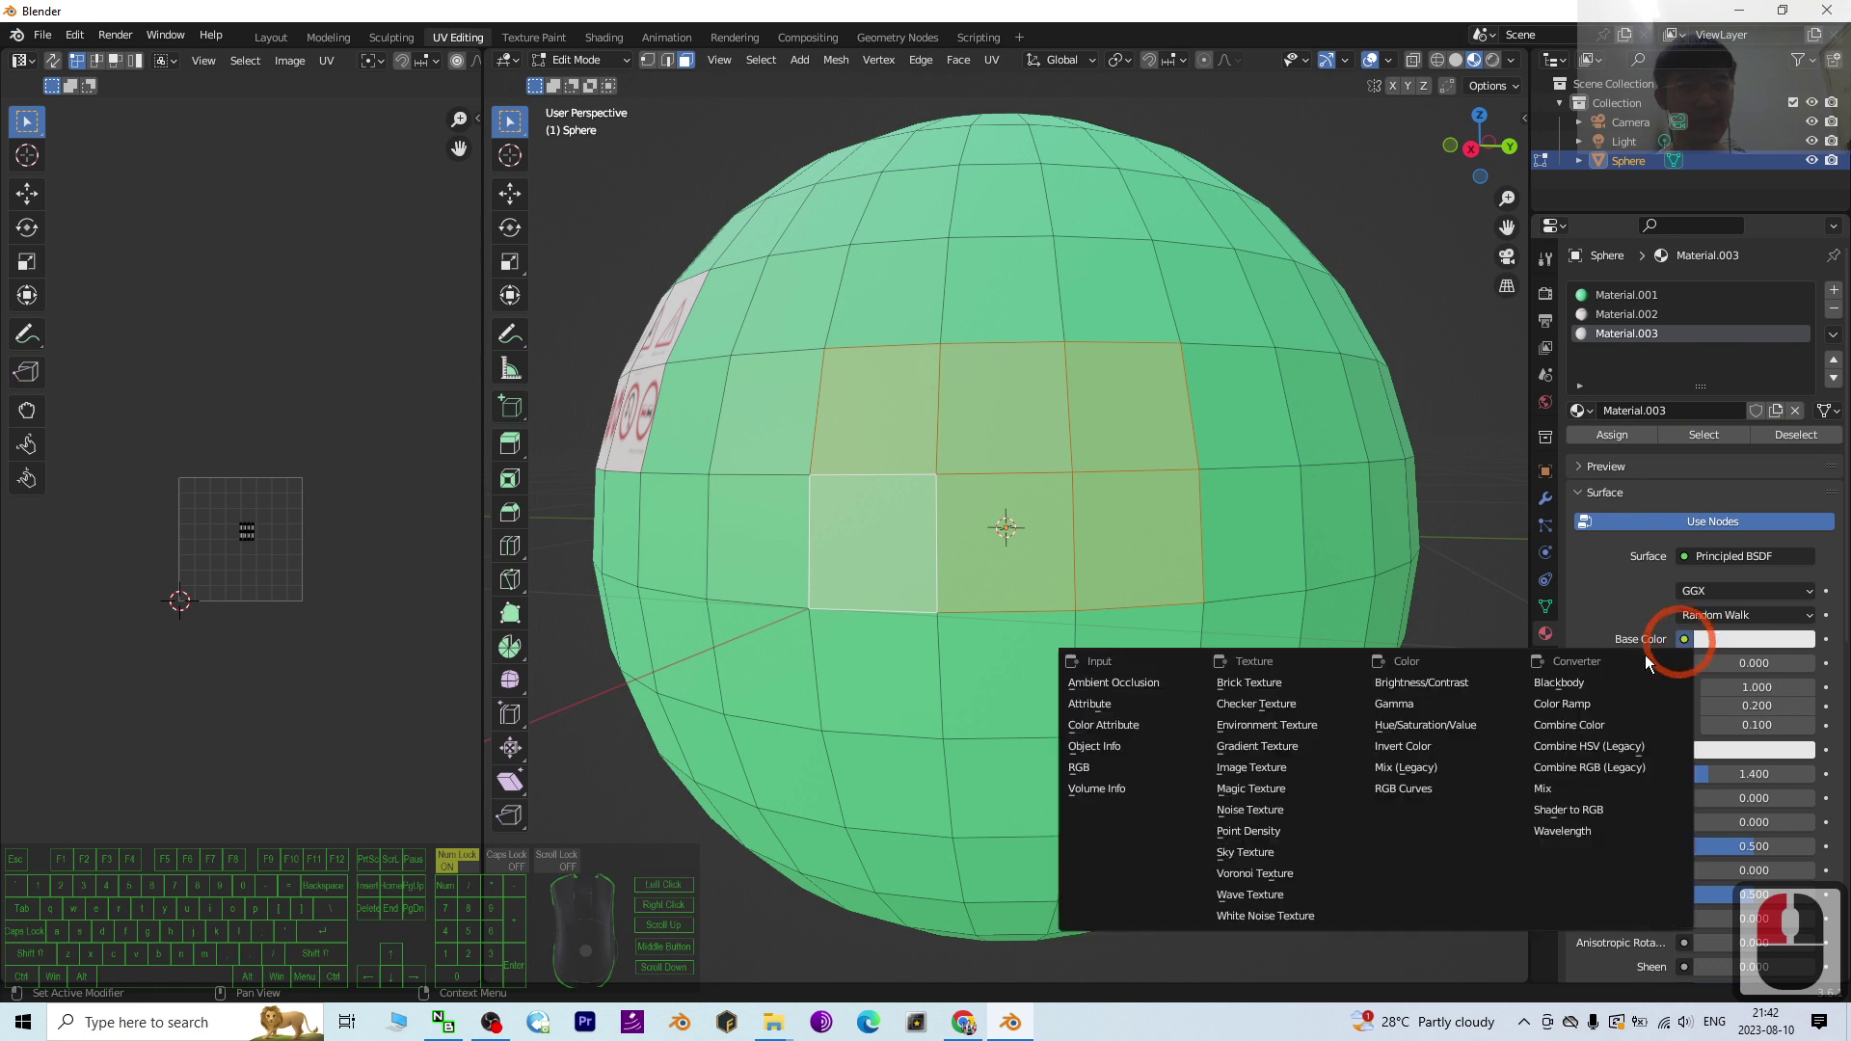
left_click(1270, 779)
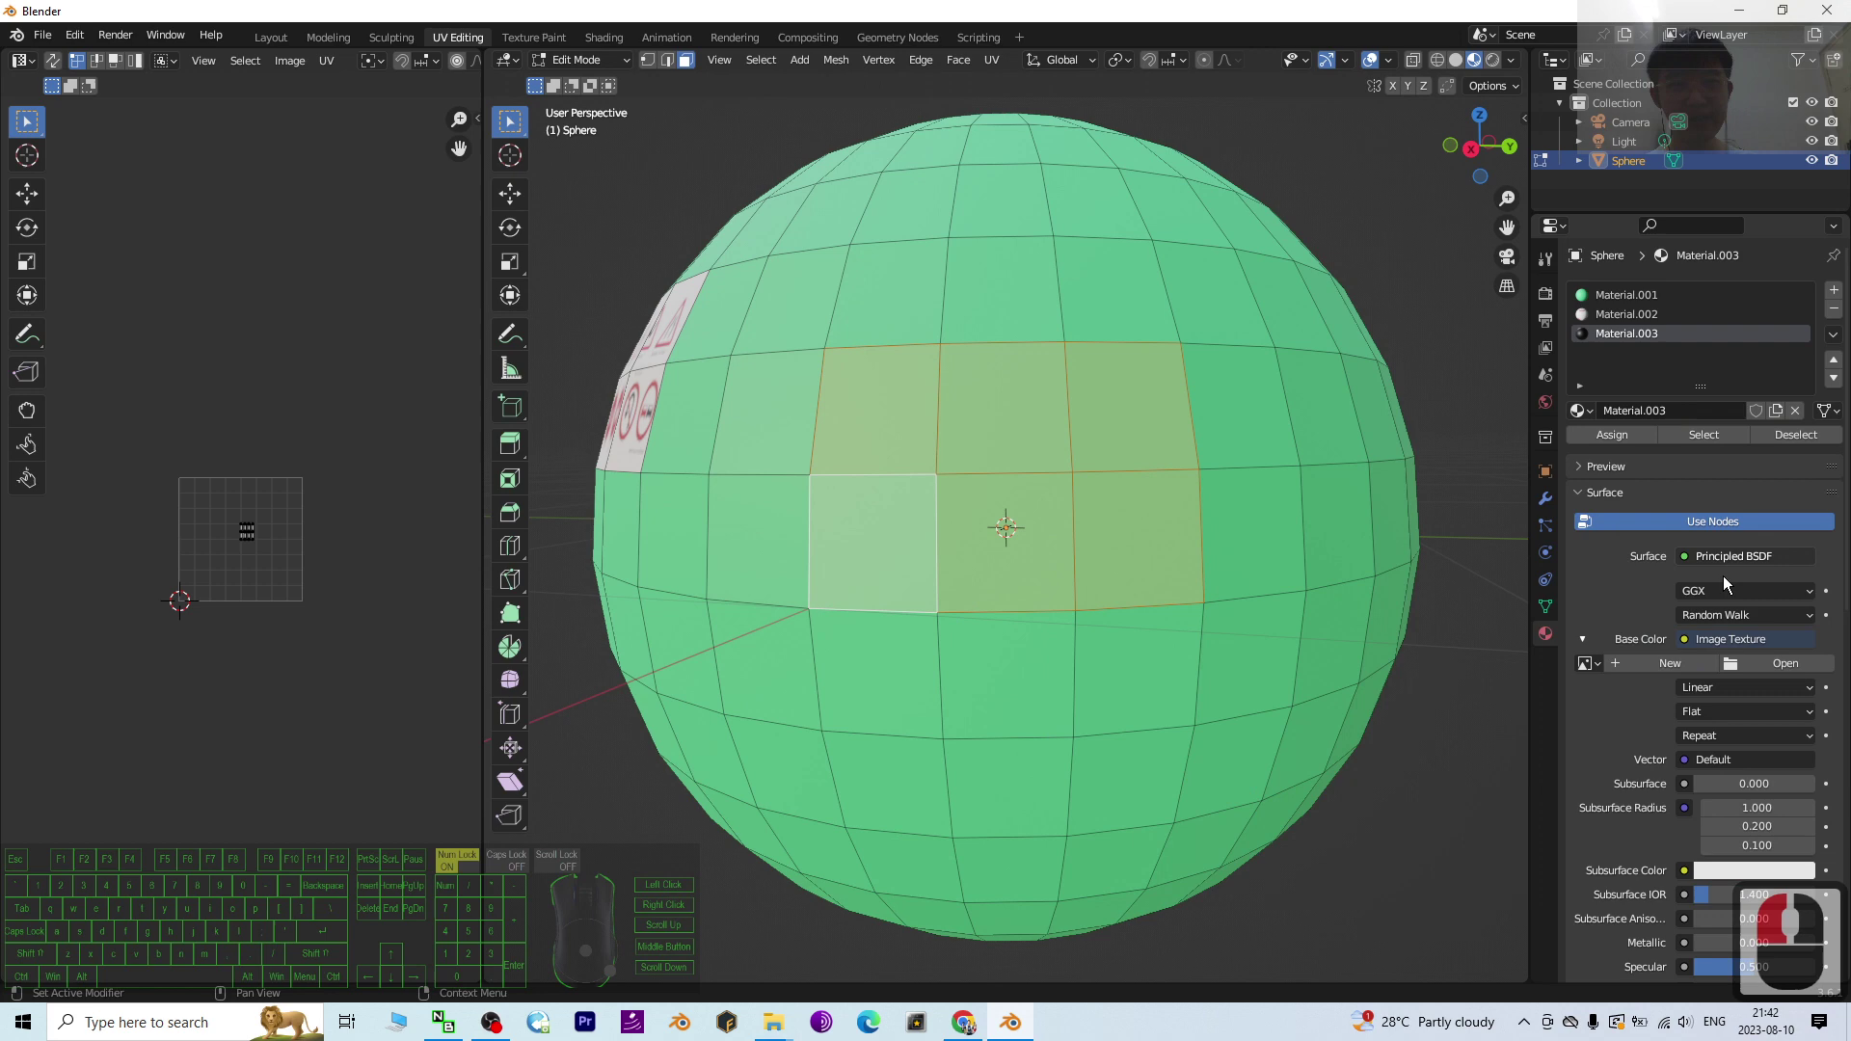
left_click(1784, 663)
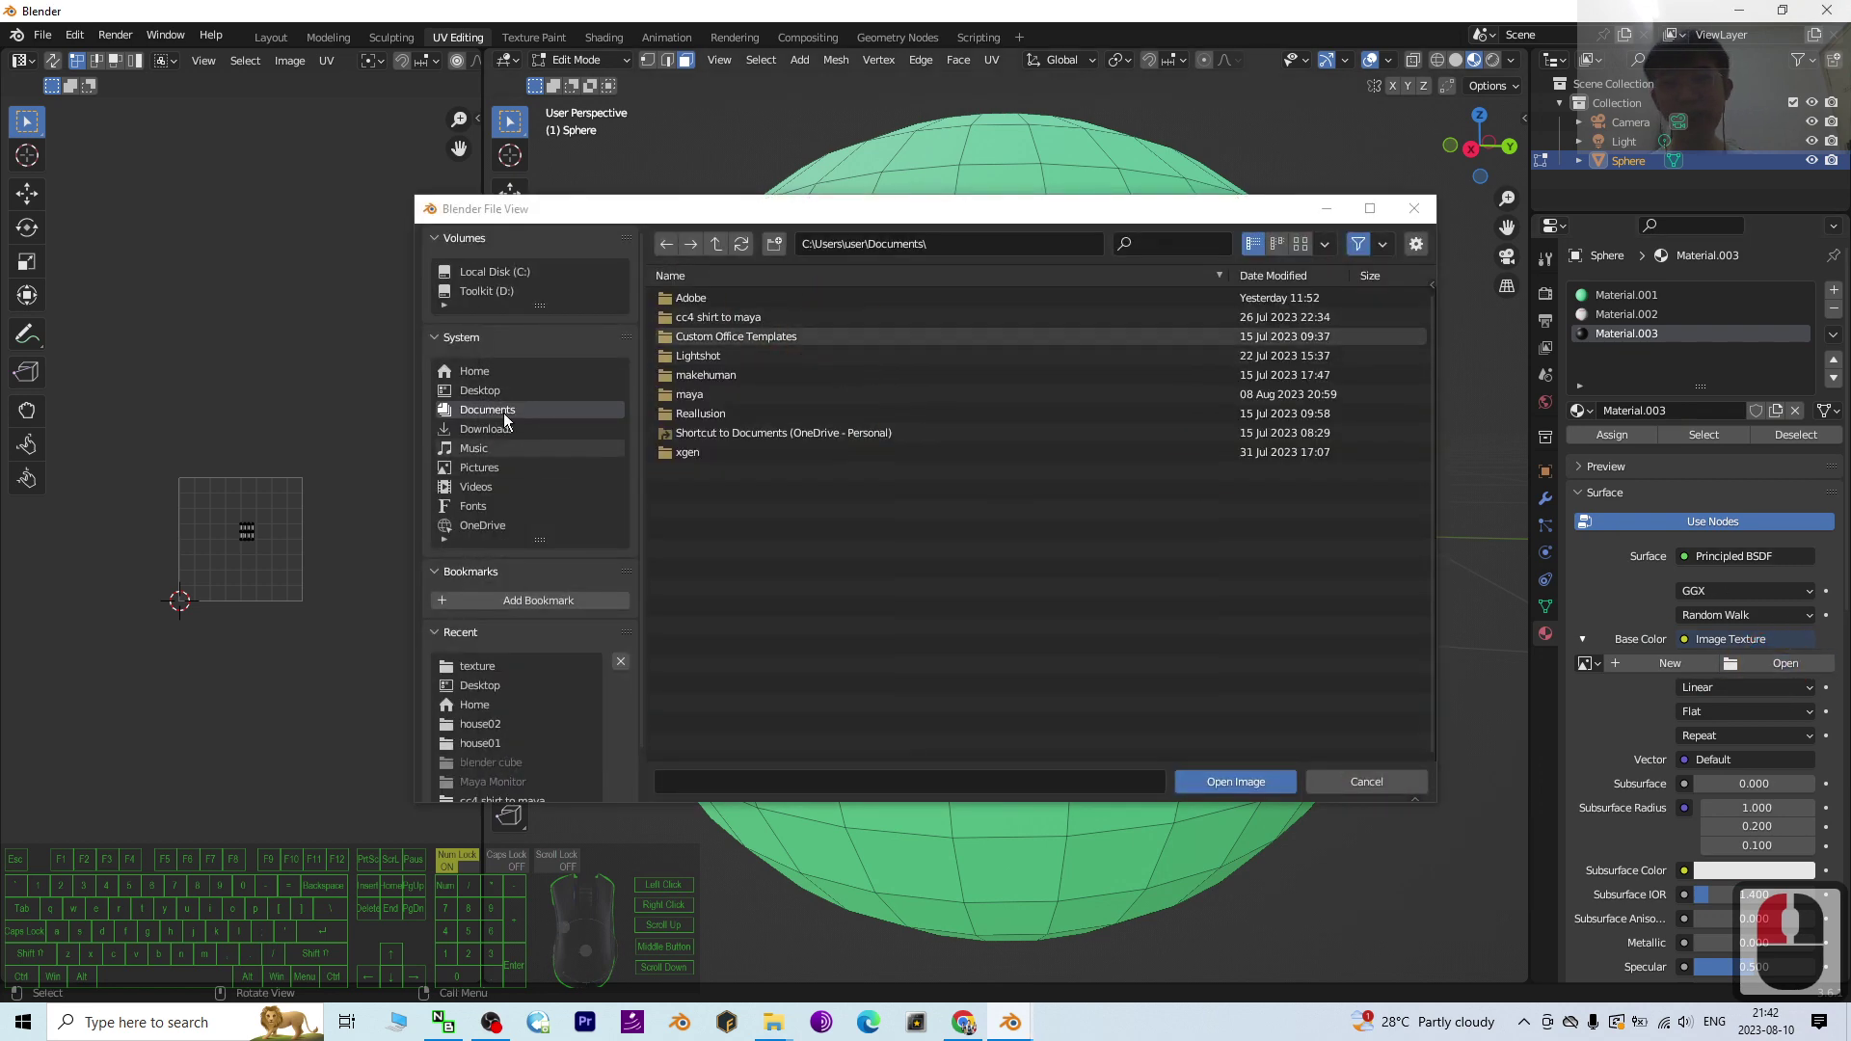
left_click(480, 389)
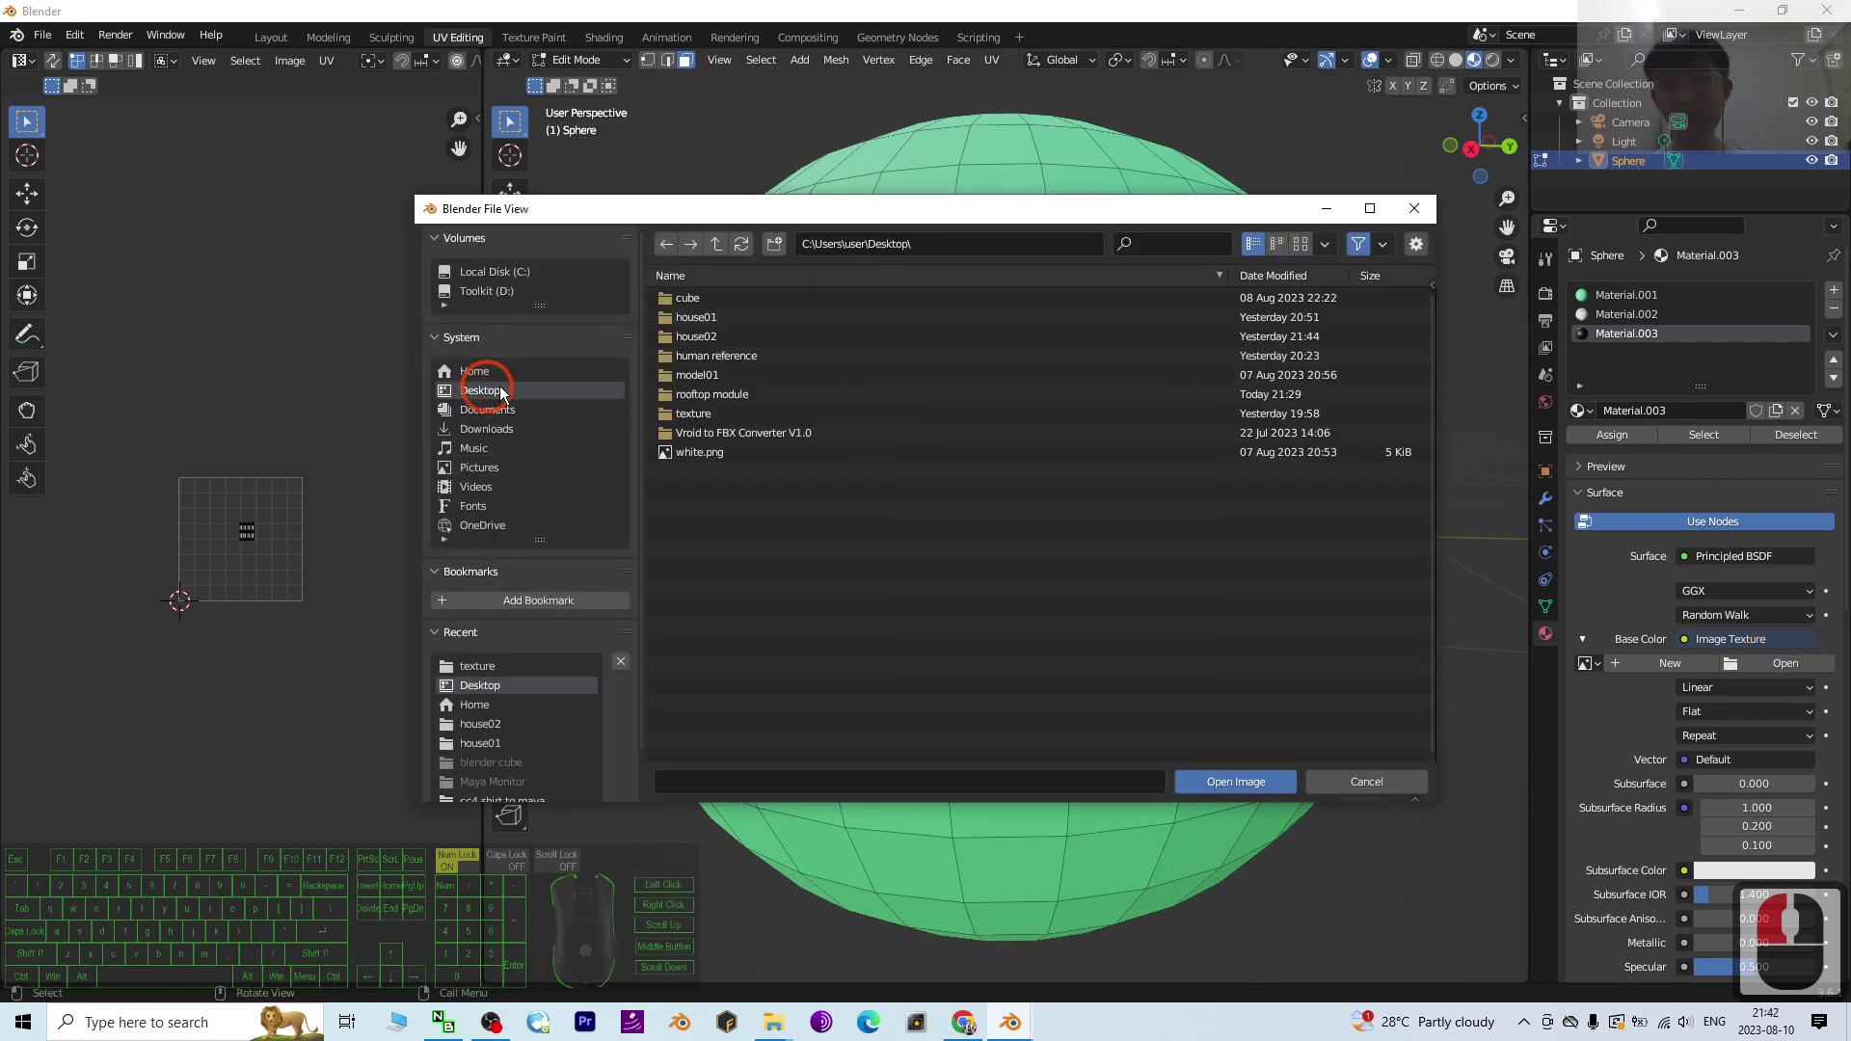
double_click(702, 416)
double_click(733, 376)
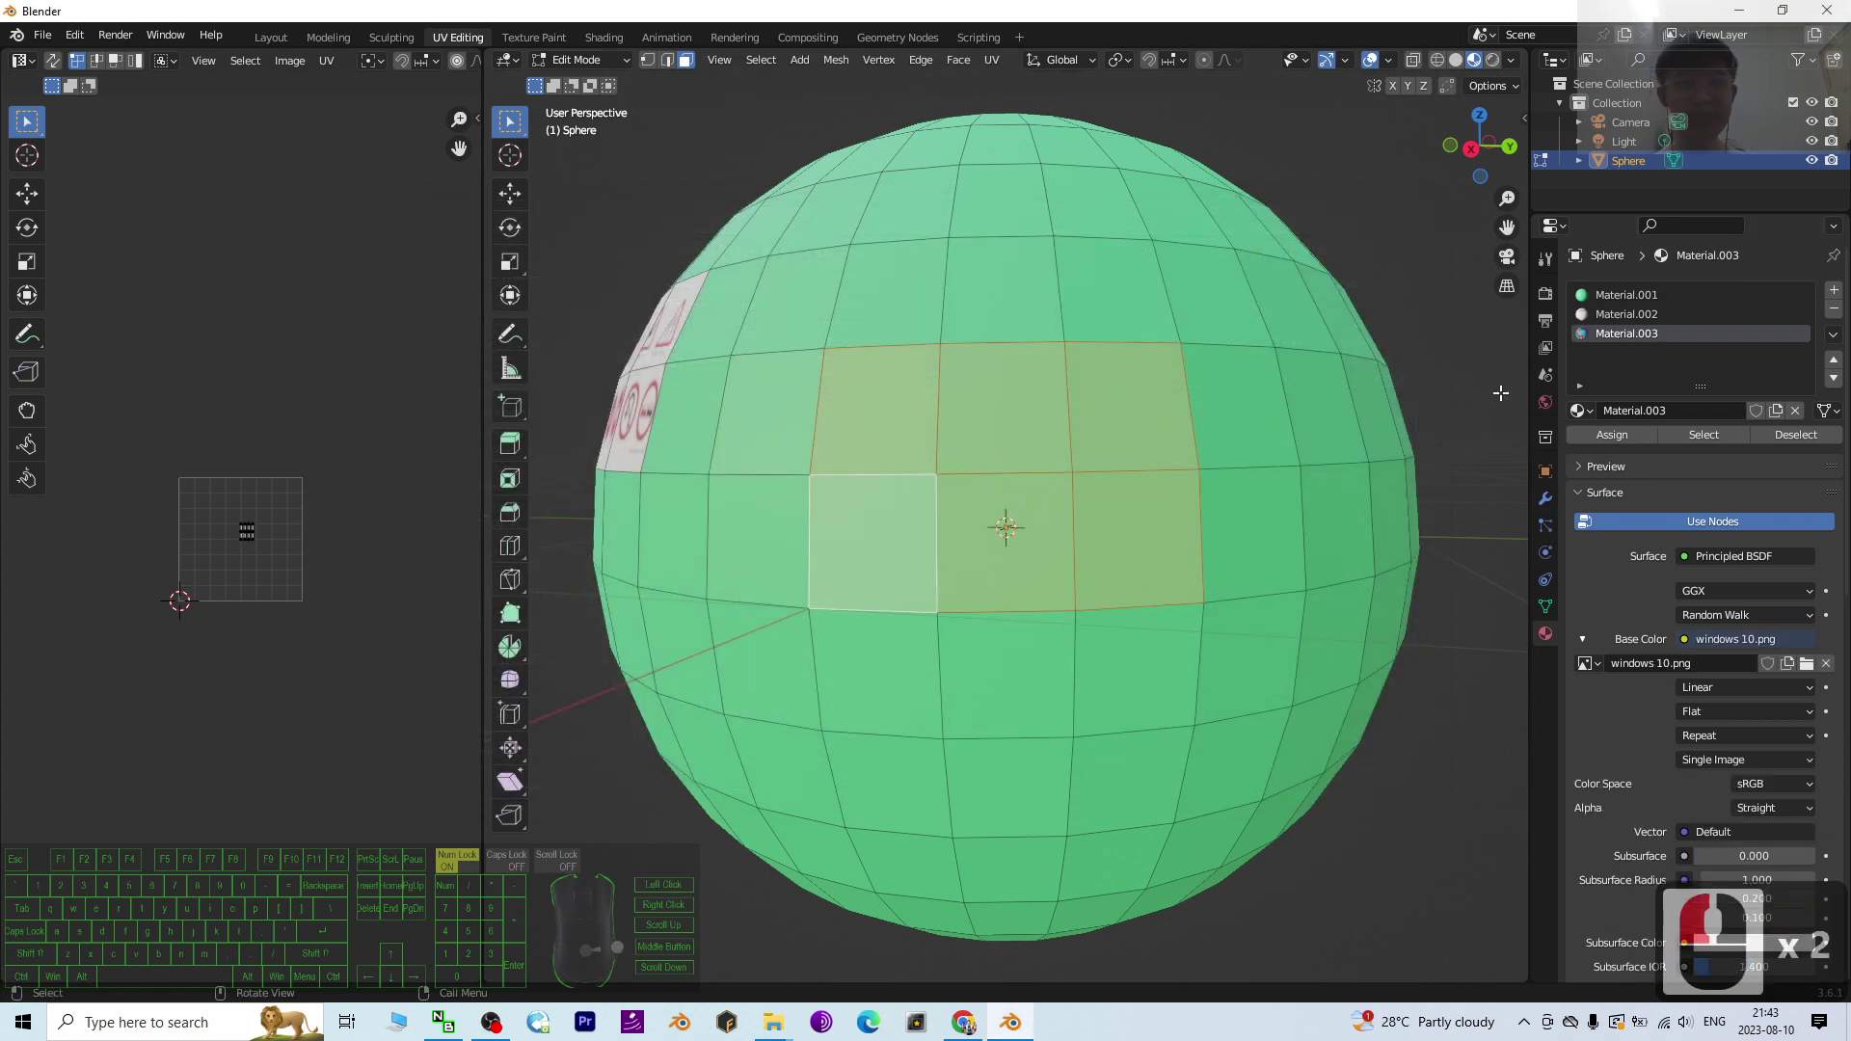
left_click(1610, 438)
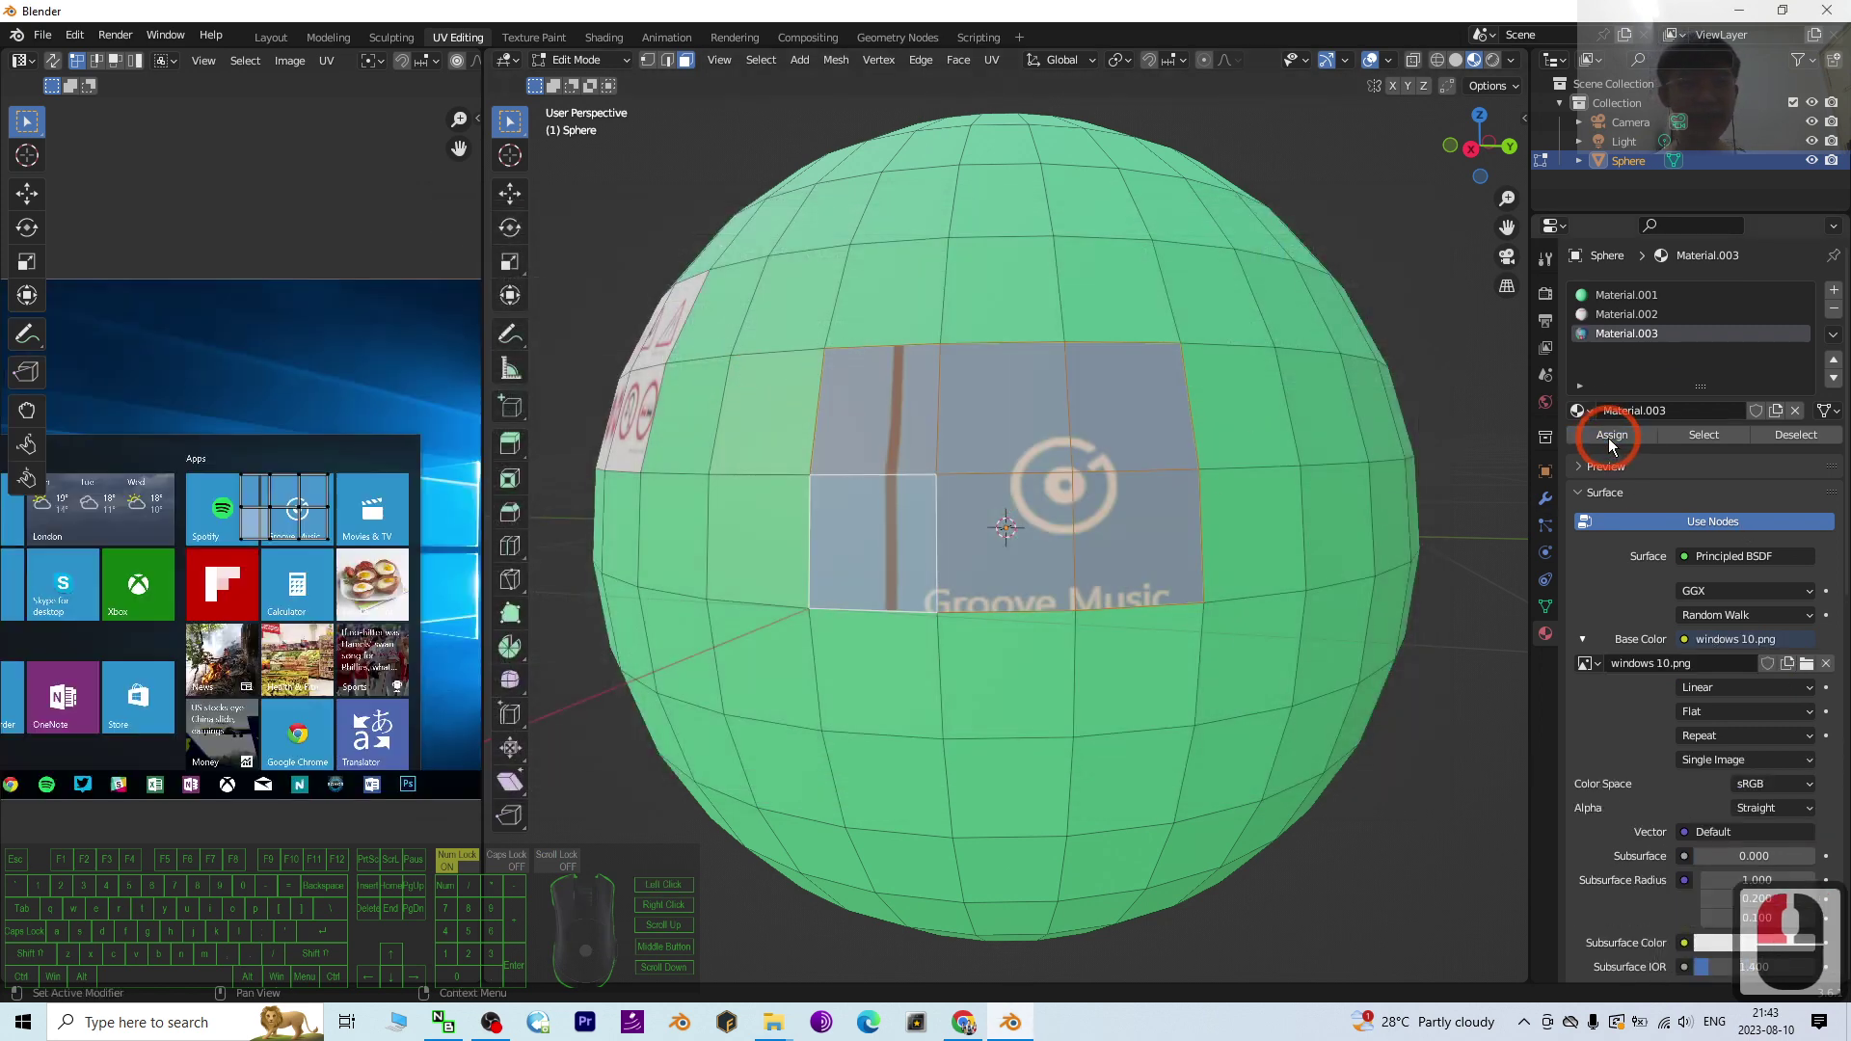
Step: Examine how the six faces are laid out on the Windows 10 image in the UV editor and on the sphere
scroll(285, 516, "down", 2)
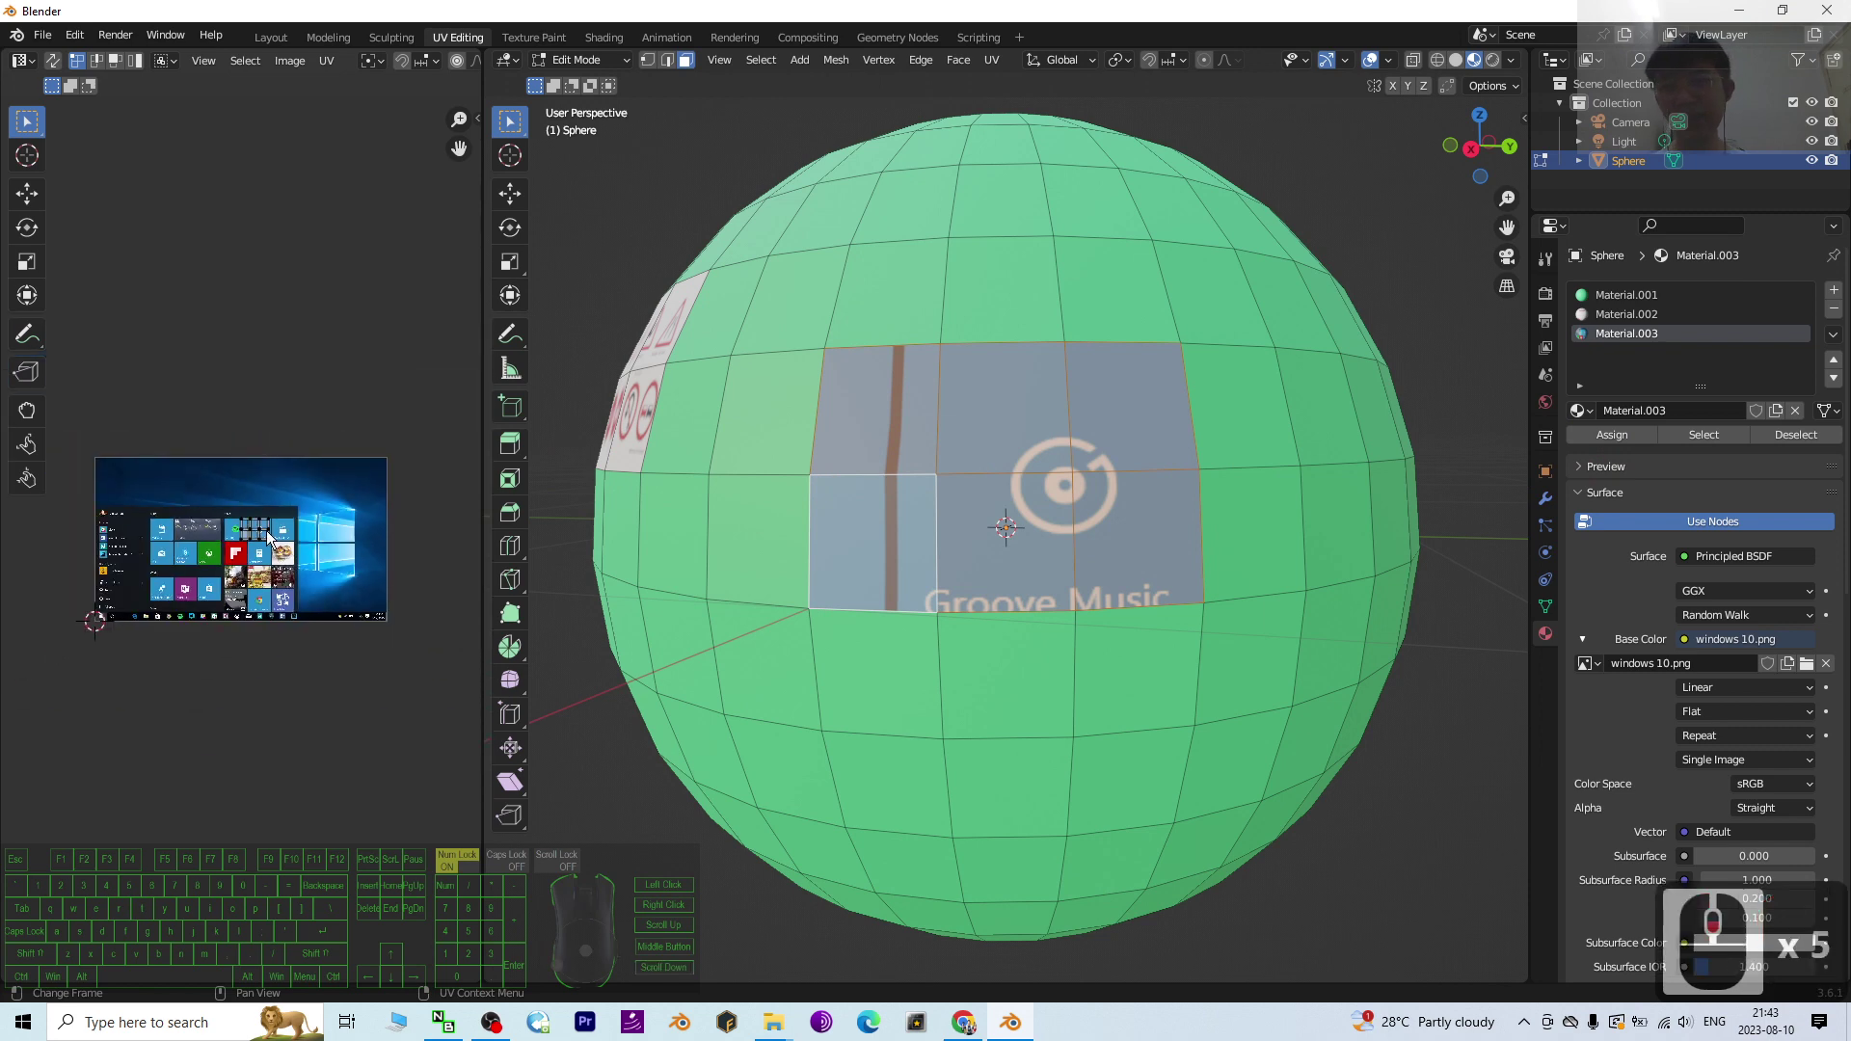
scroll(255, 544, "up", 2)
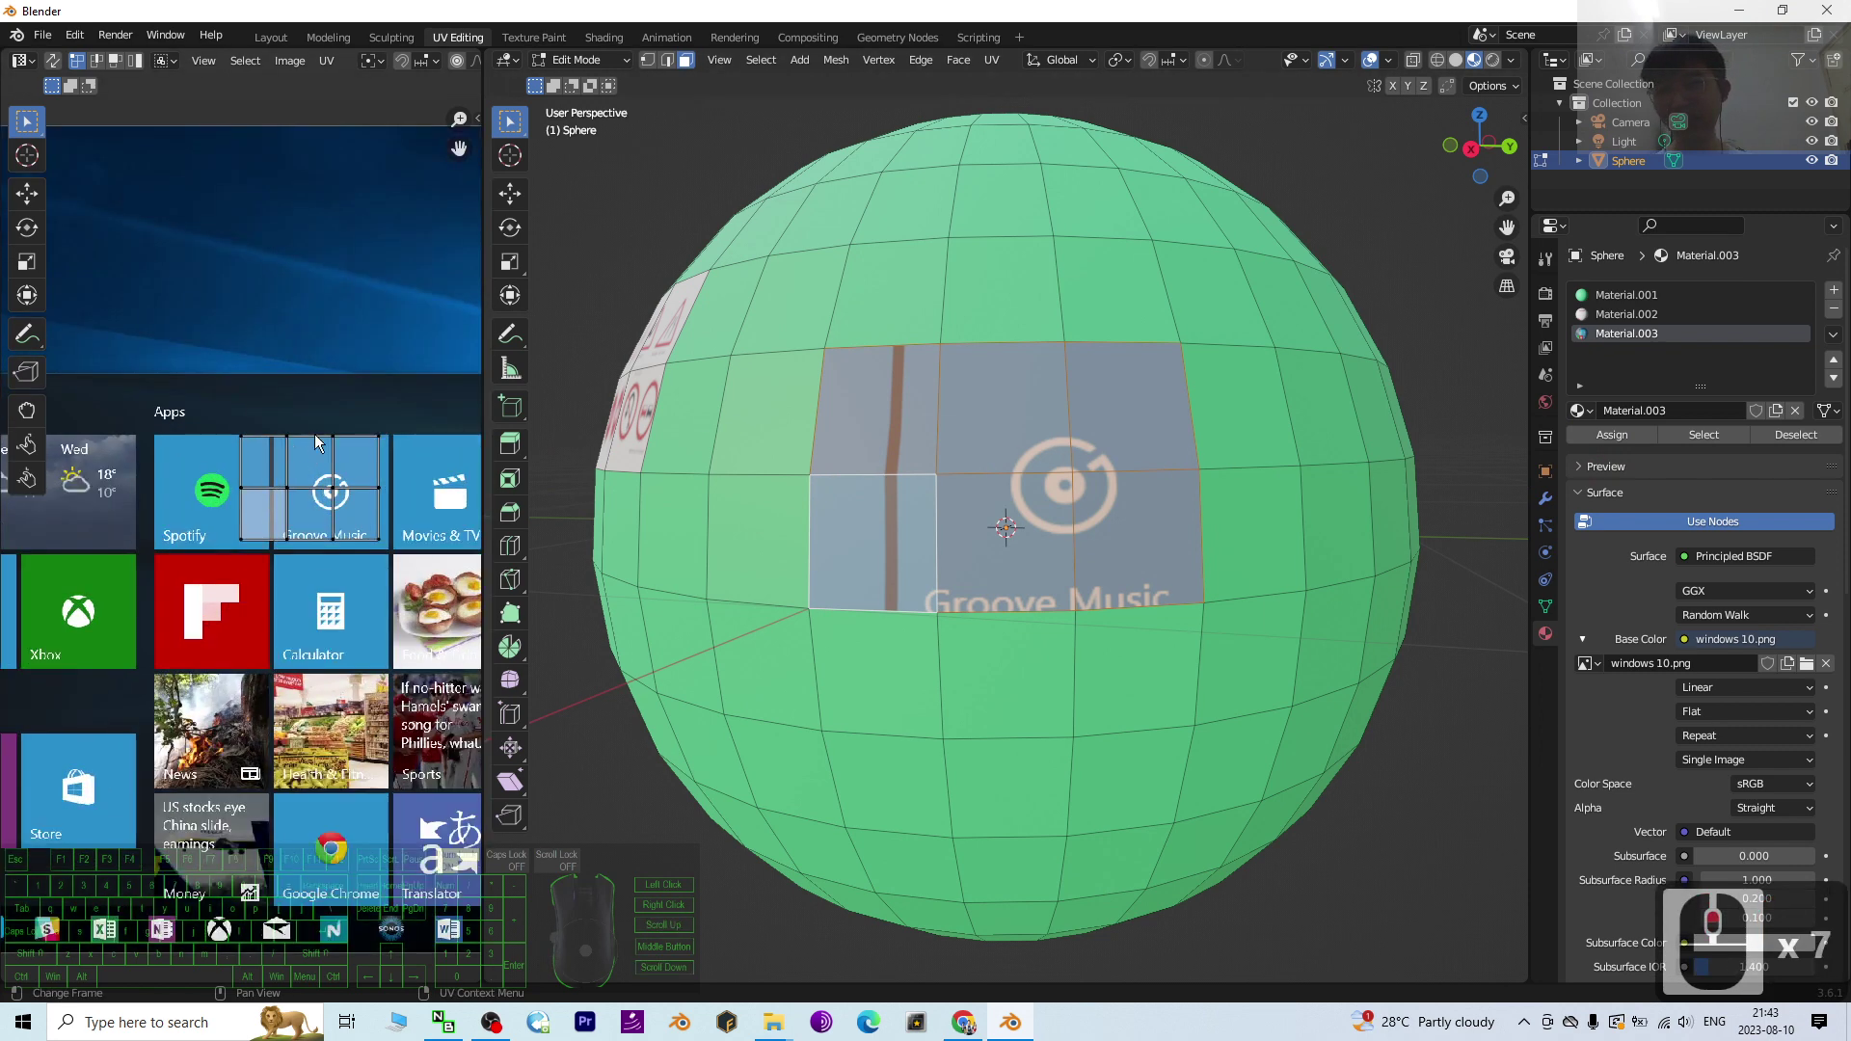
scroll(906, 455, "down", 3)
scroll(262, 531, "down", 1)
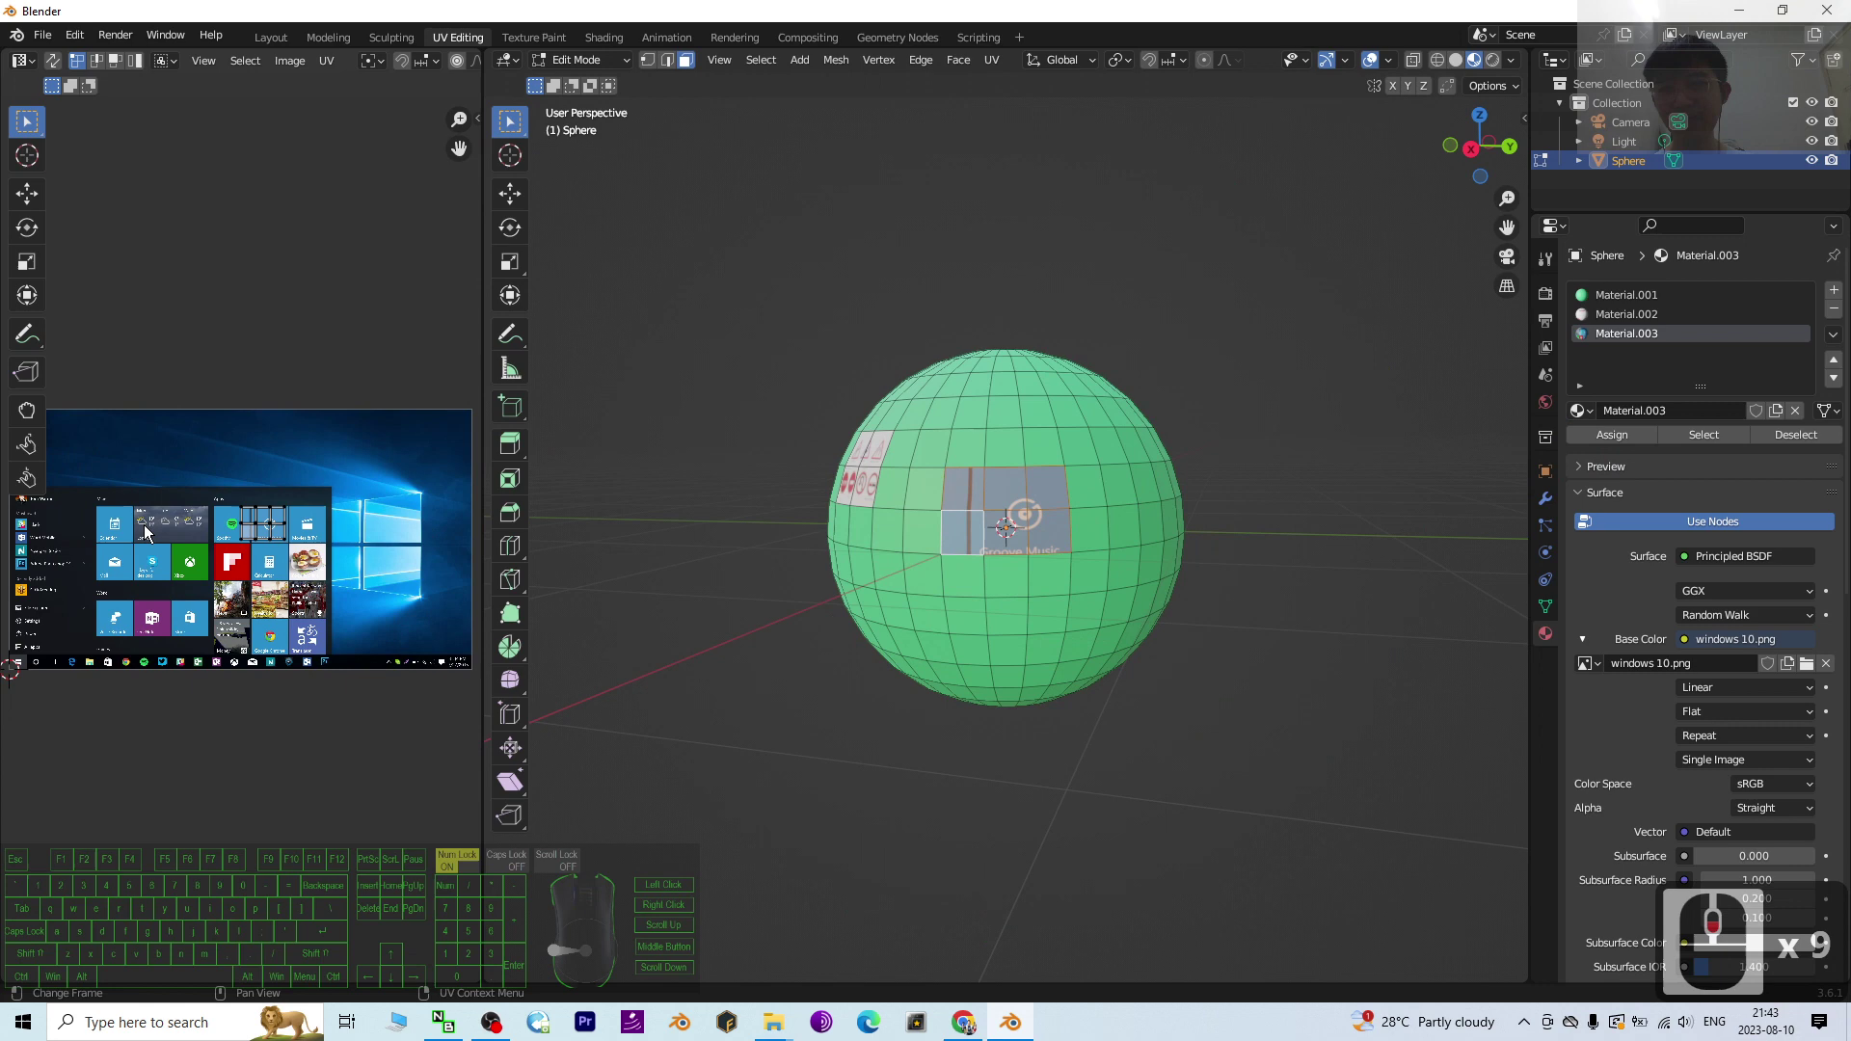
scroll(224, 545, "down", 1)
scroll(223, 546, "up", 2)
scroll(1258, 403, "up", 5)
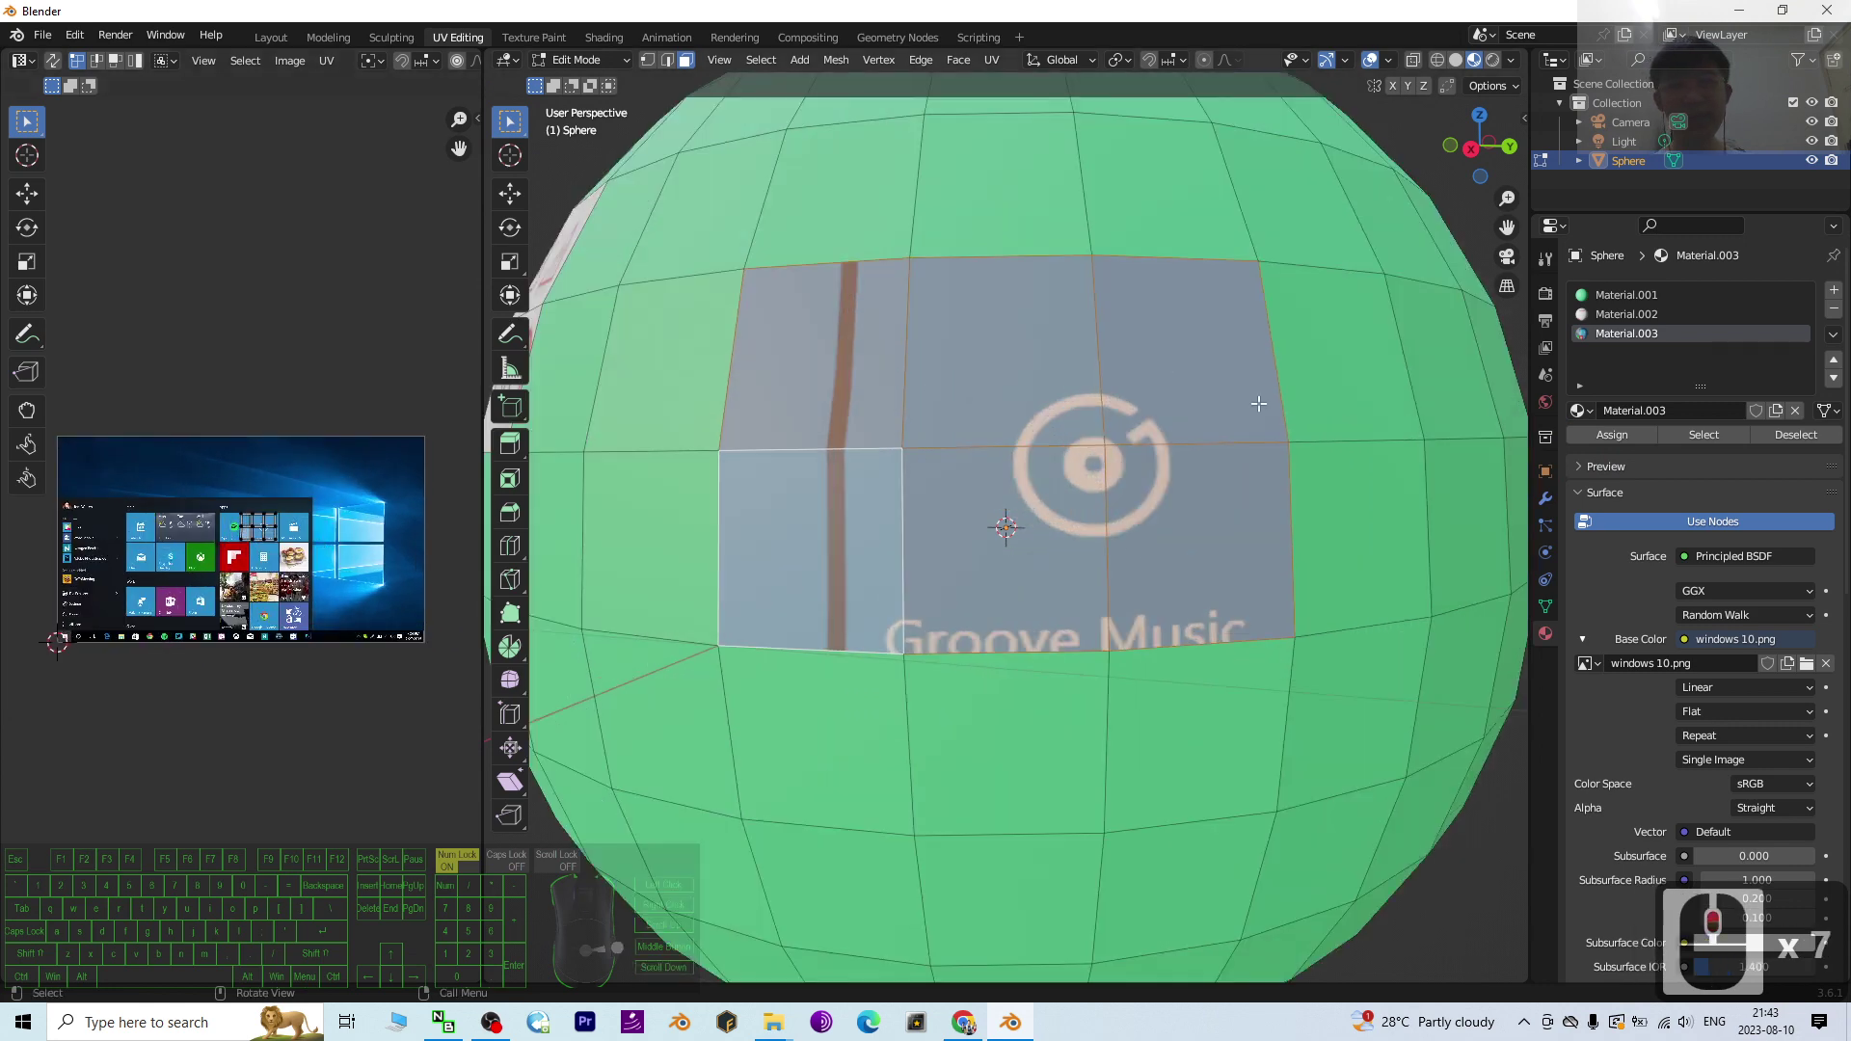
Step: Reselect the six sphere faces that carry the Windows 10 image, starting from the upper row
left_click(1214, 389)
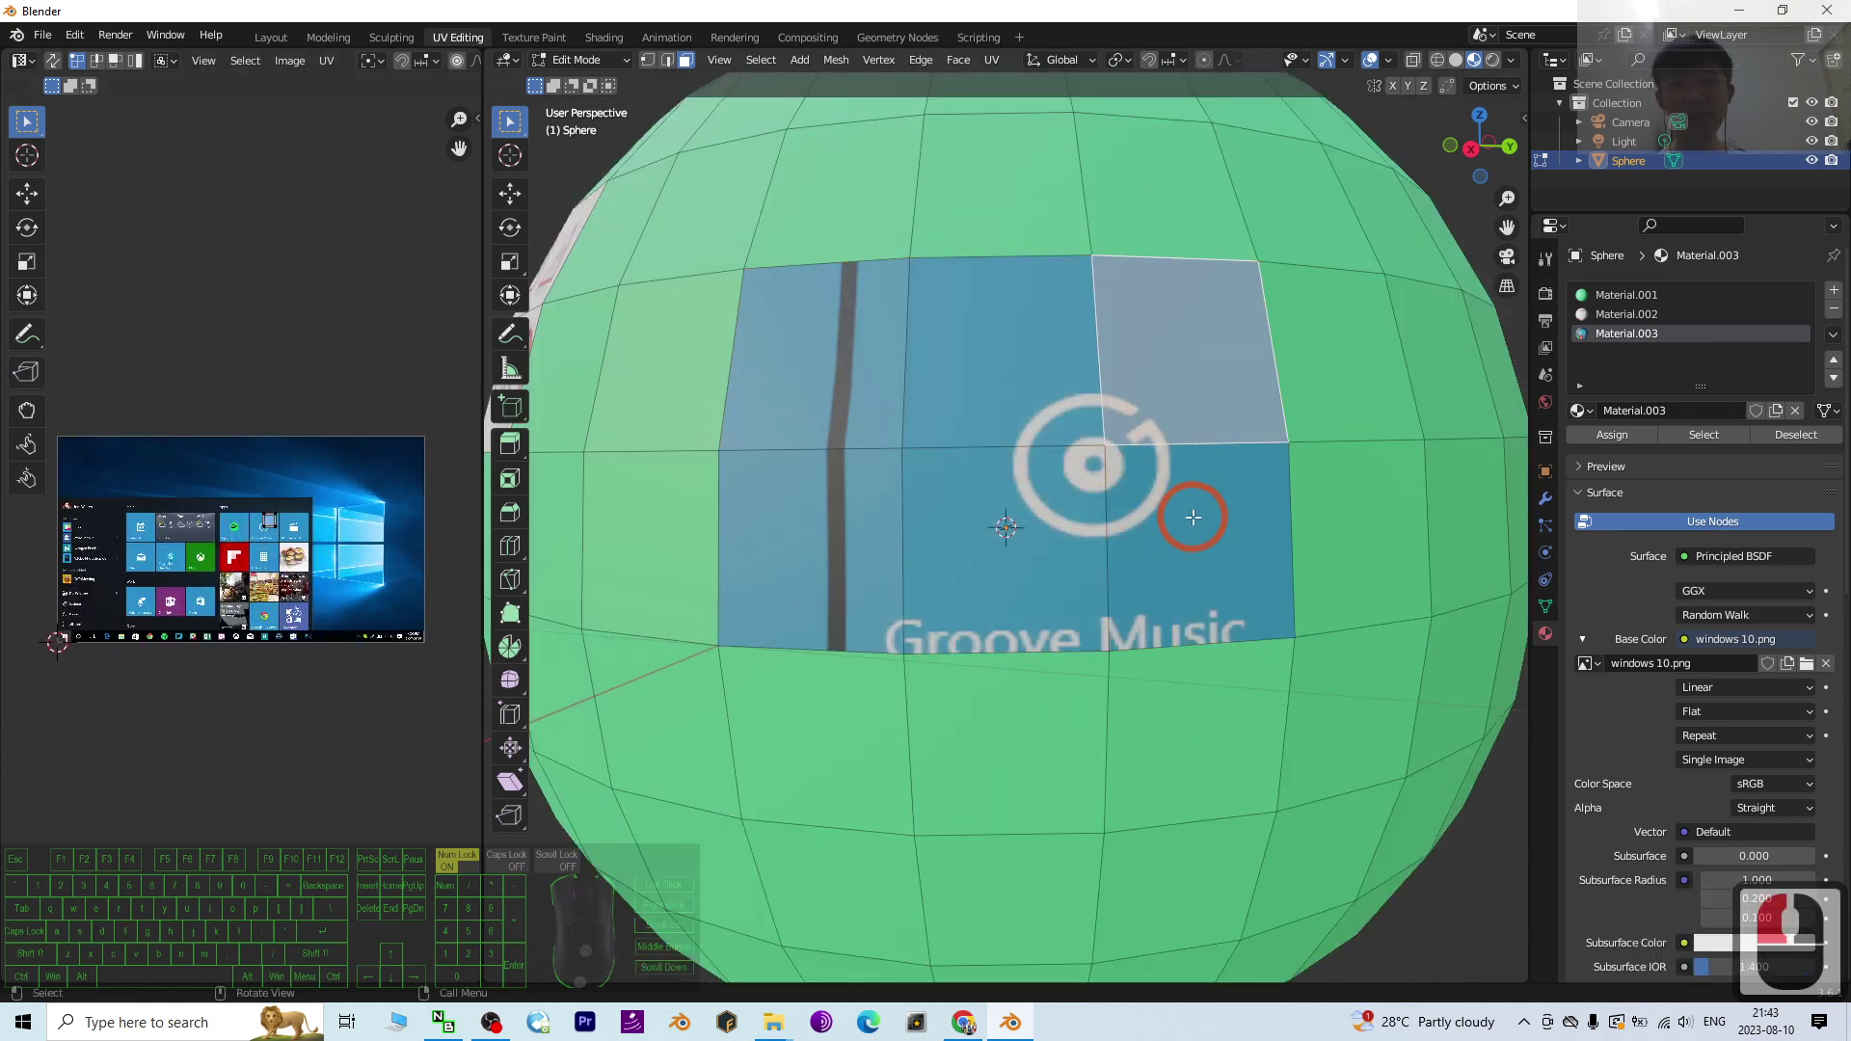
left_click(1007, 371, "shift")
left_click(834, 351, "shift")
left_click(848, 482, "shift")
left_click(1070, 492, "shift")
left_click(1195, 530, "shift")
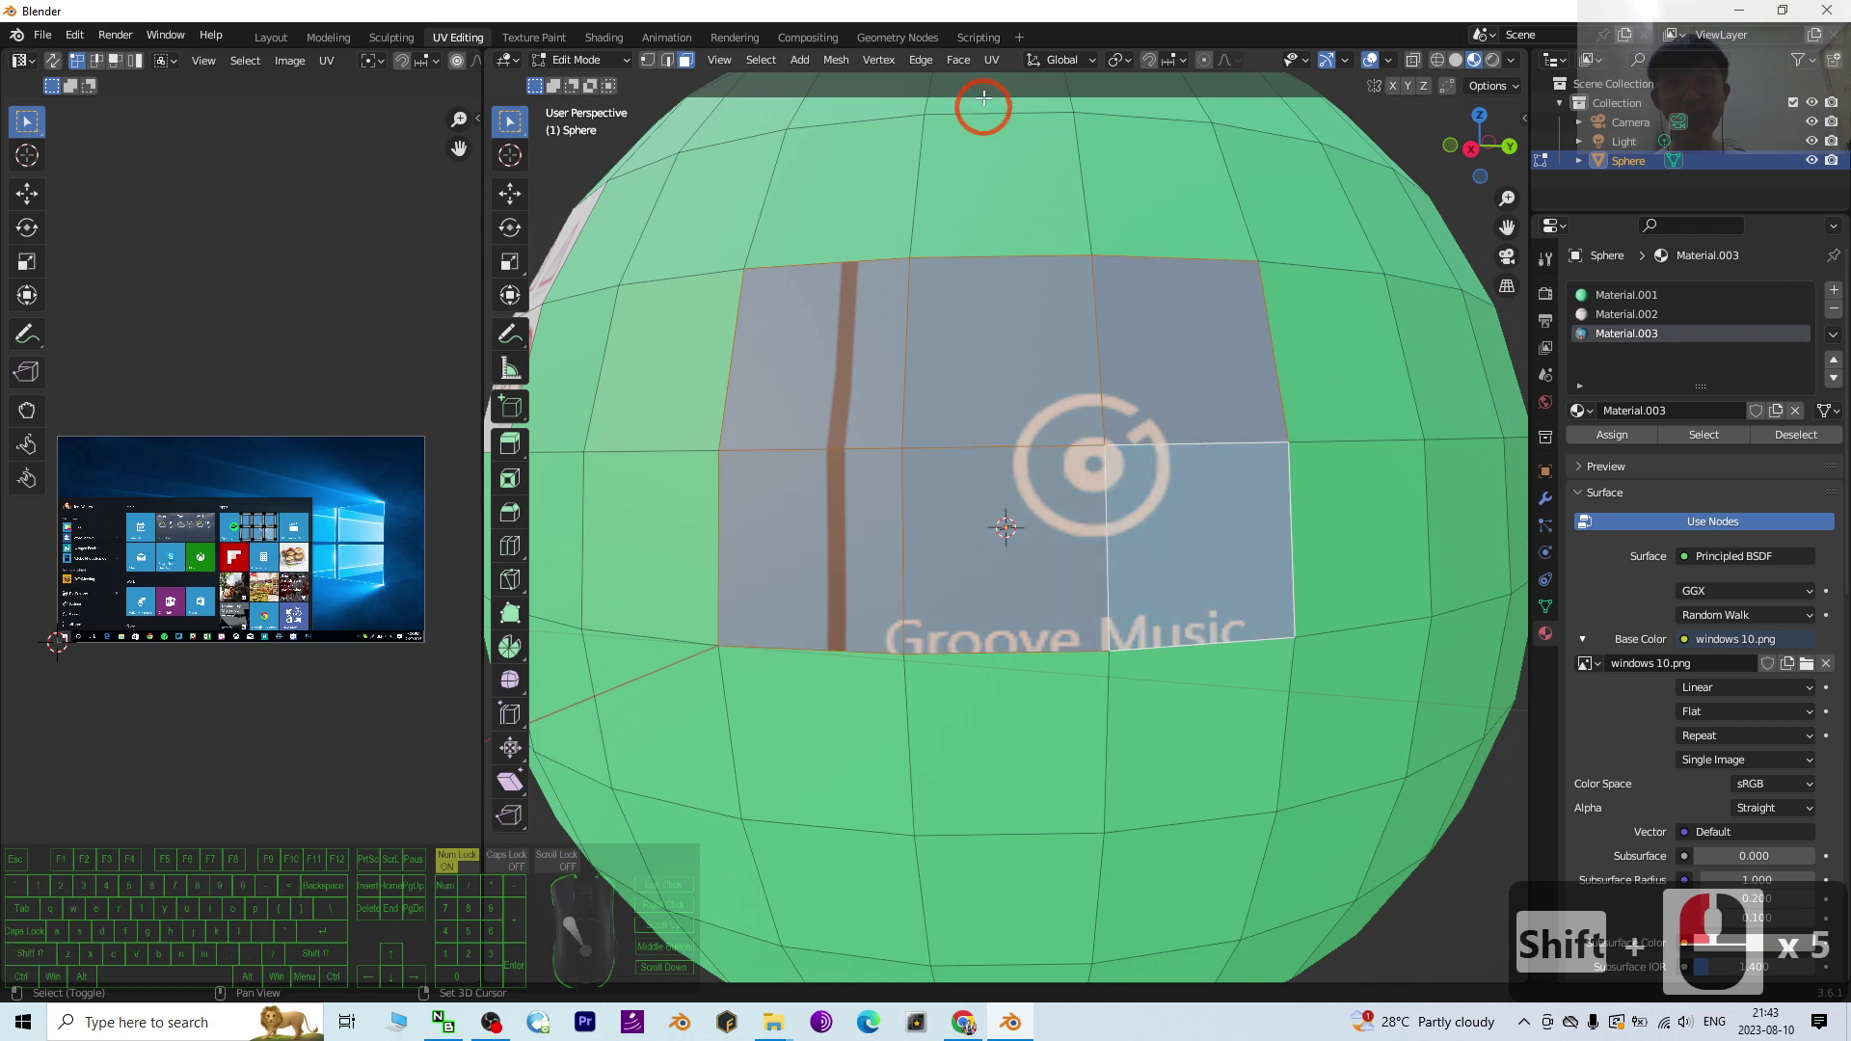
Step: Unwrap the six selected faces and rotate their UV layout about a quarter turn counterclockwise so the Windows 10 image reads upright
left_click(993, 60)
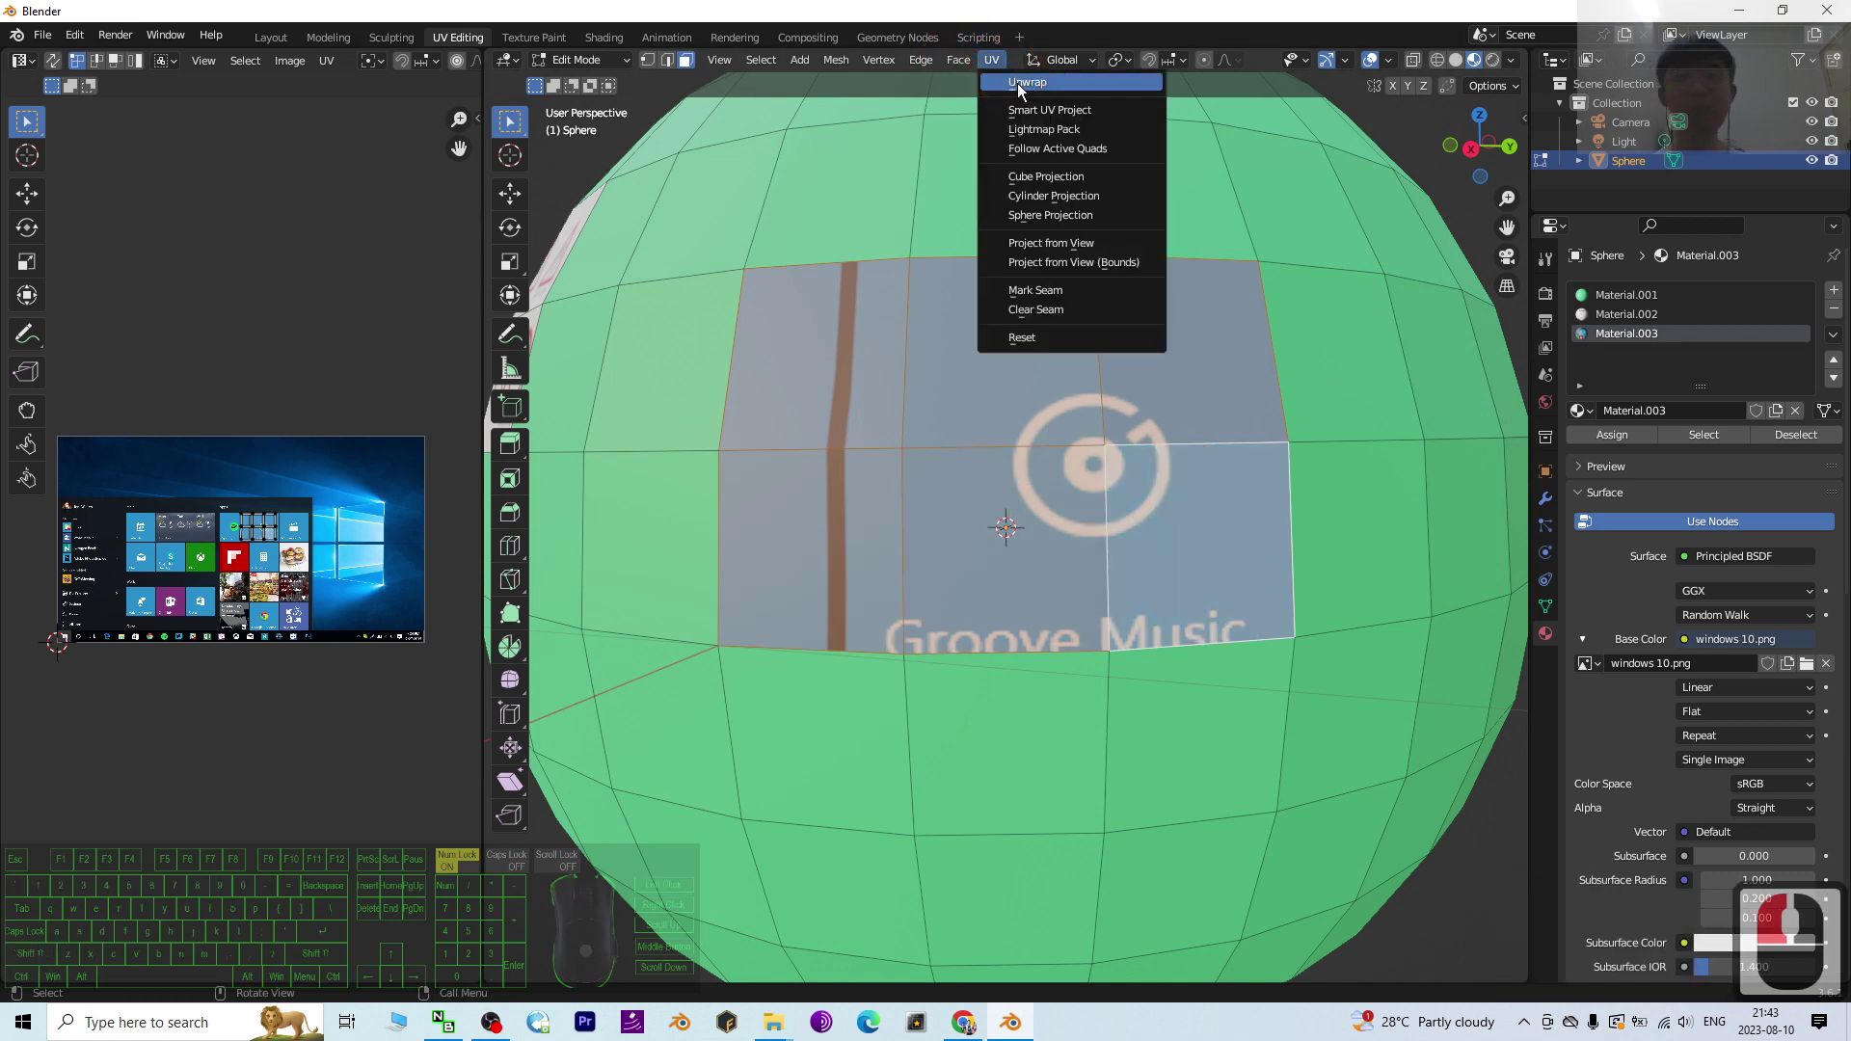
left_click(1022, 83)
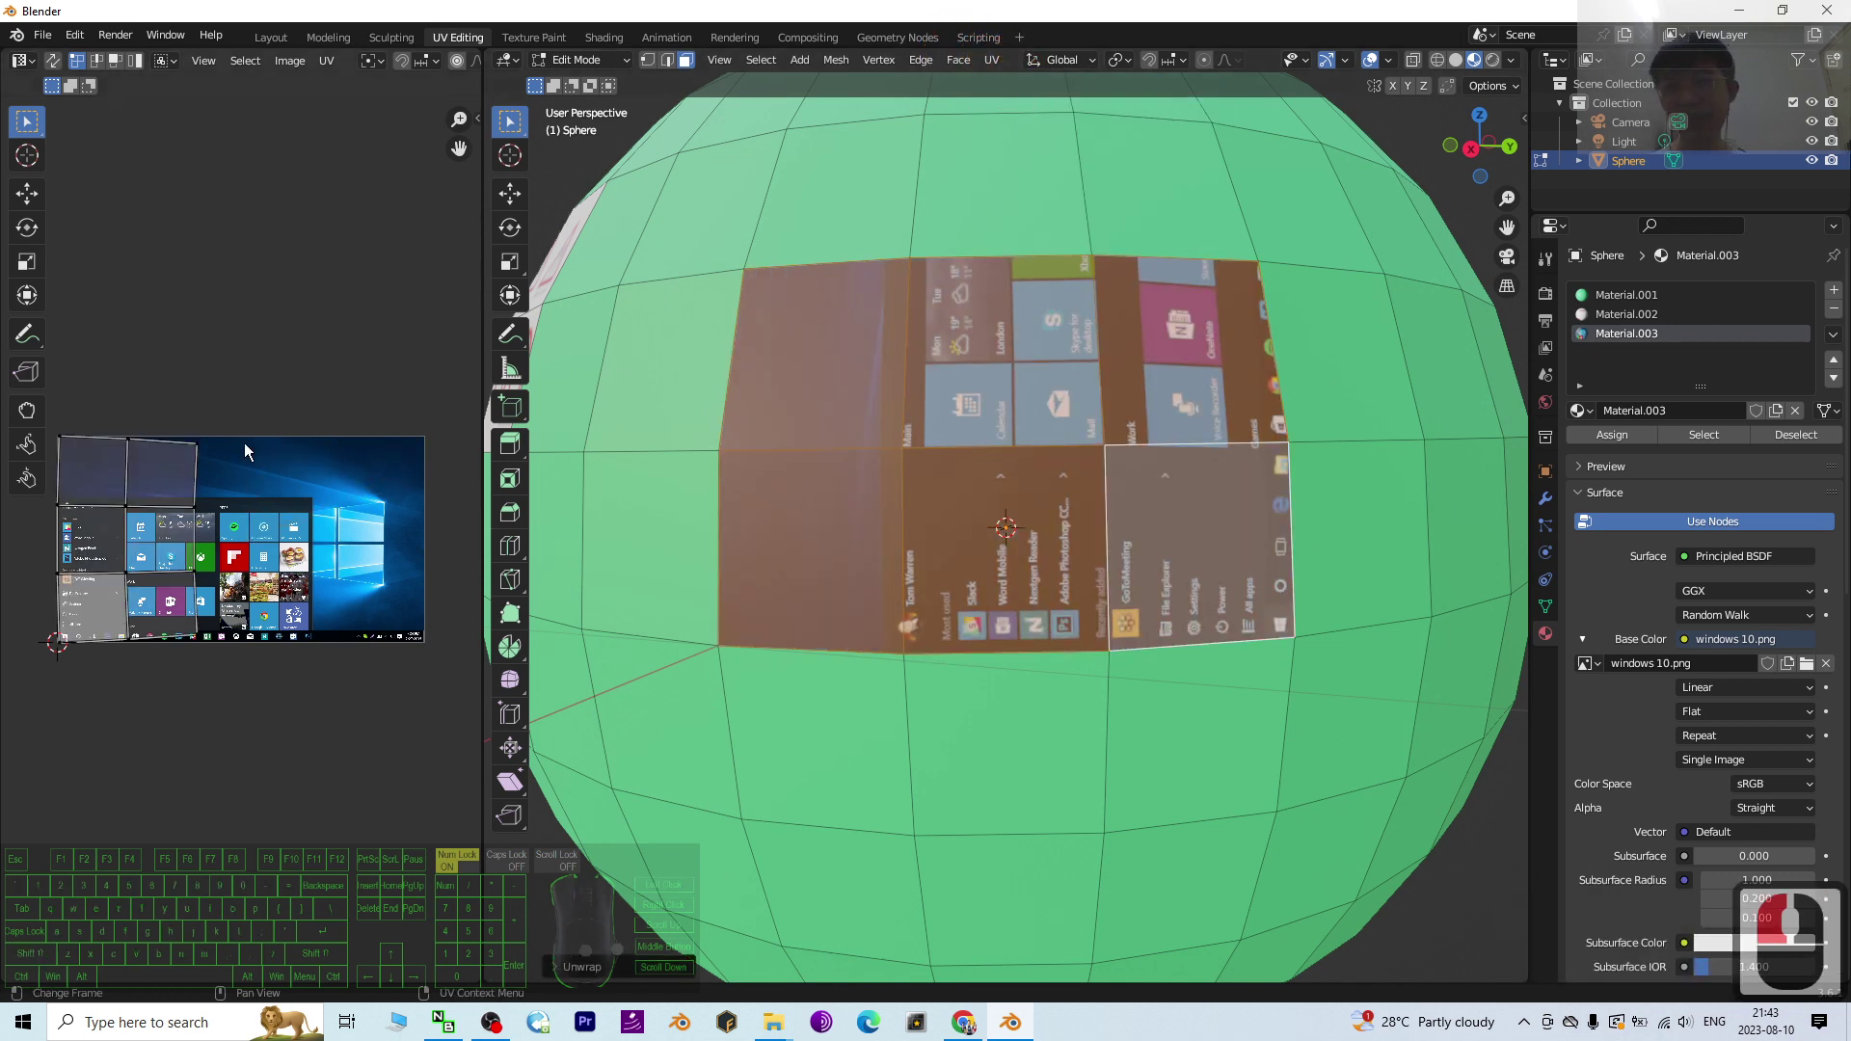
scroll(245, 449, "down", 1)
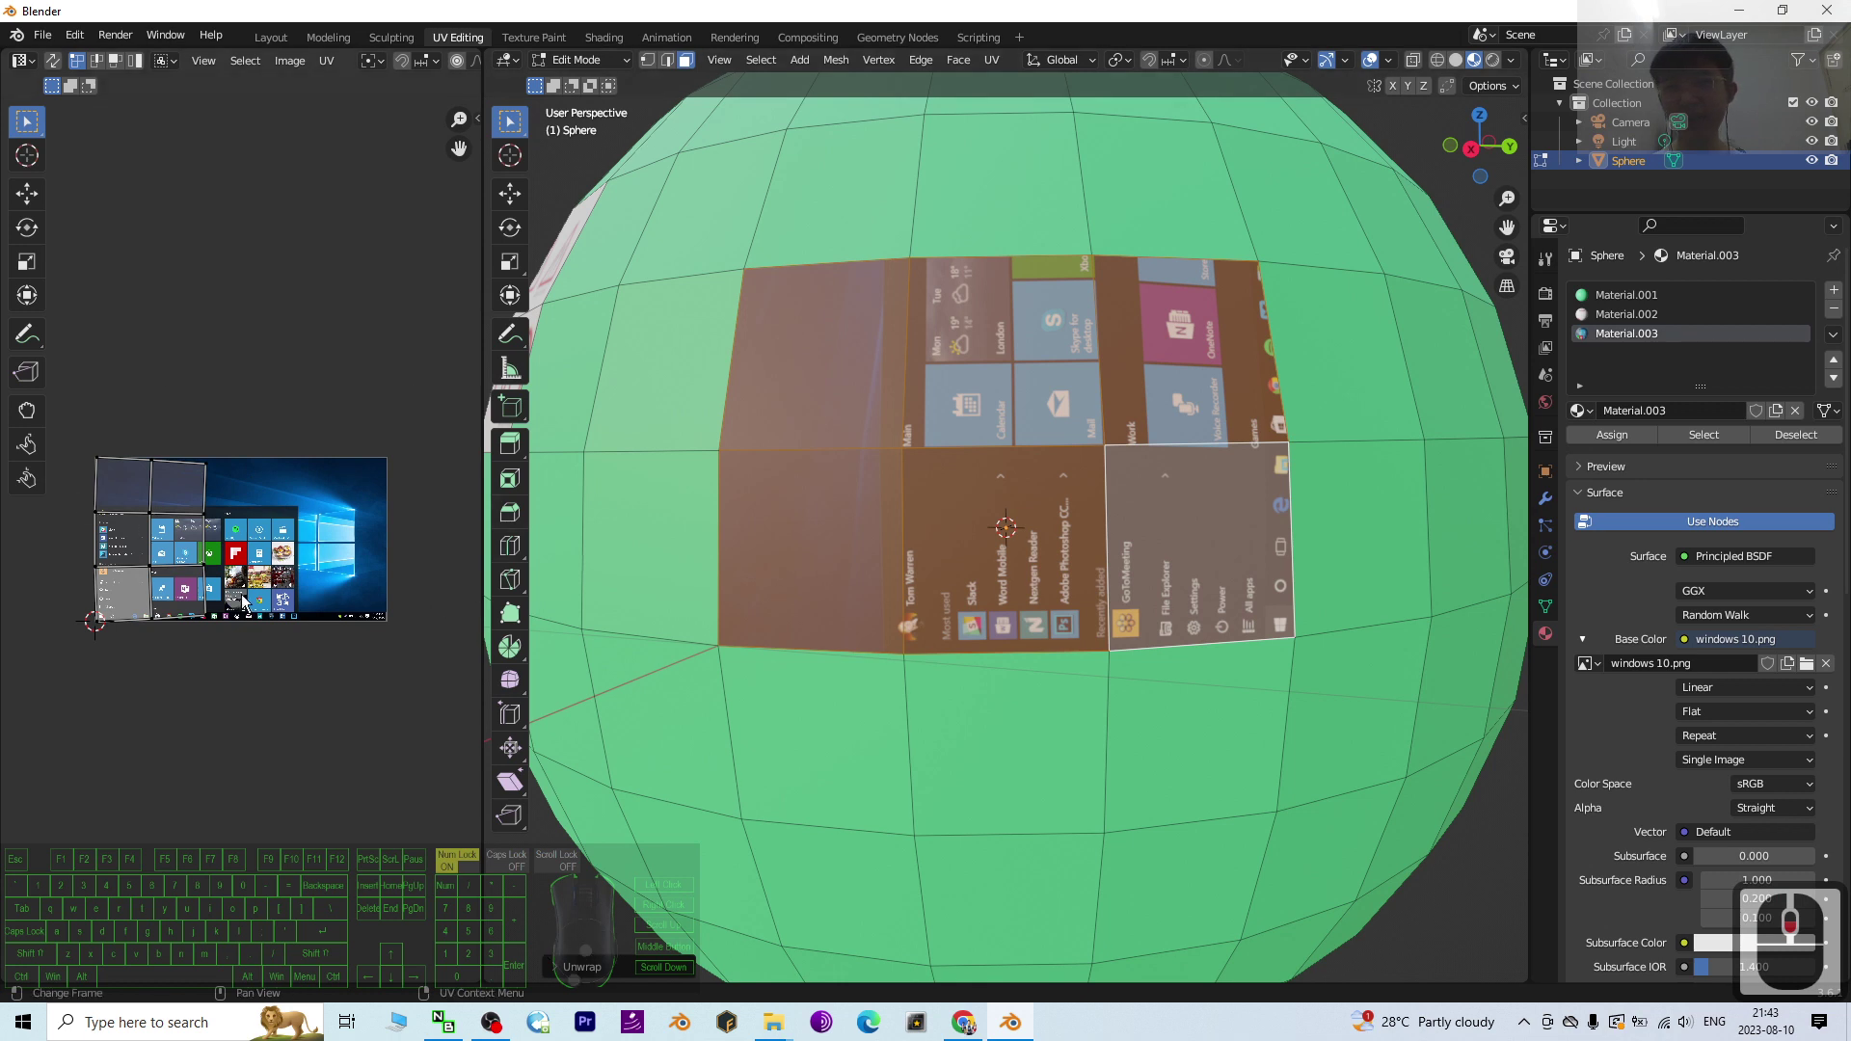
left_click_drag(249, 405, 20, 776)
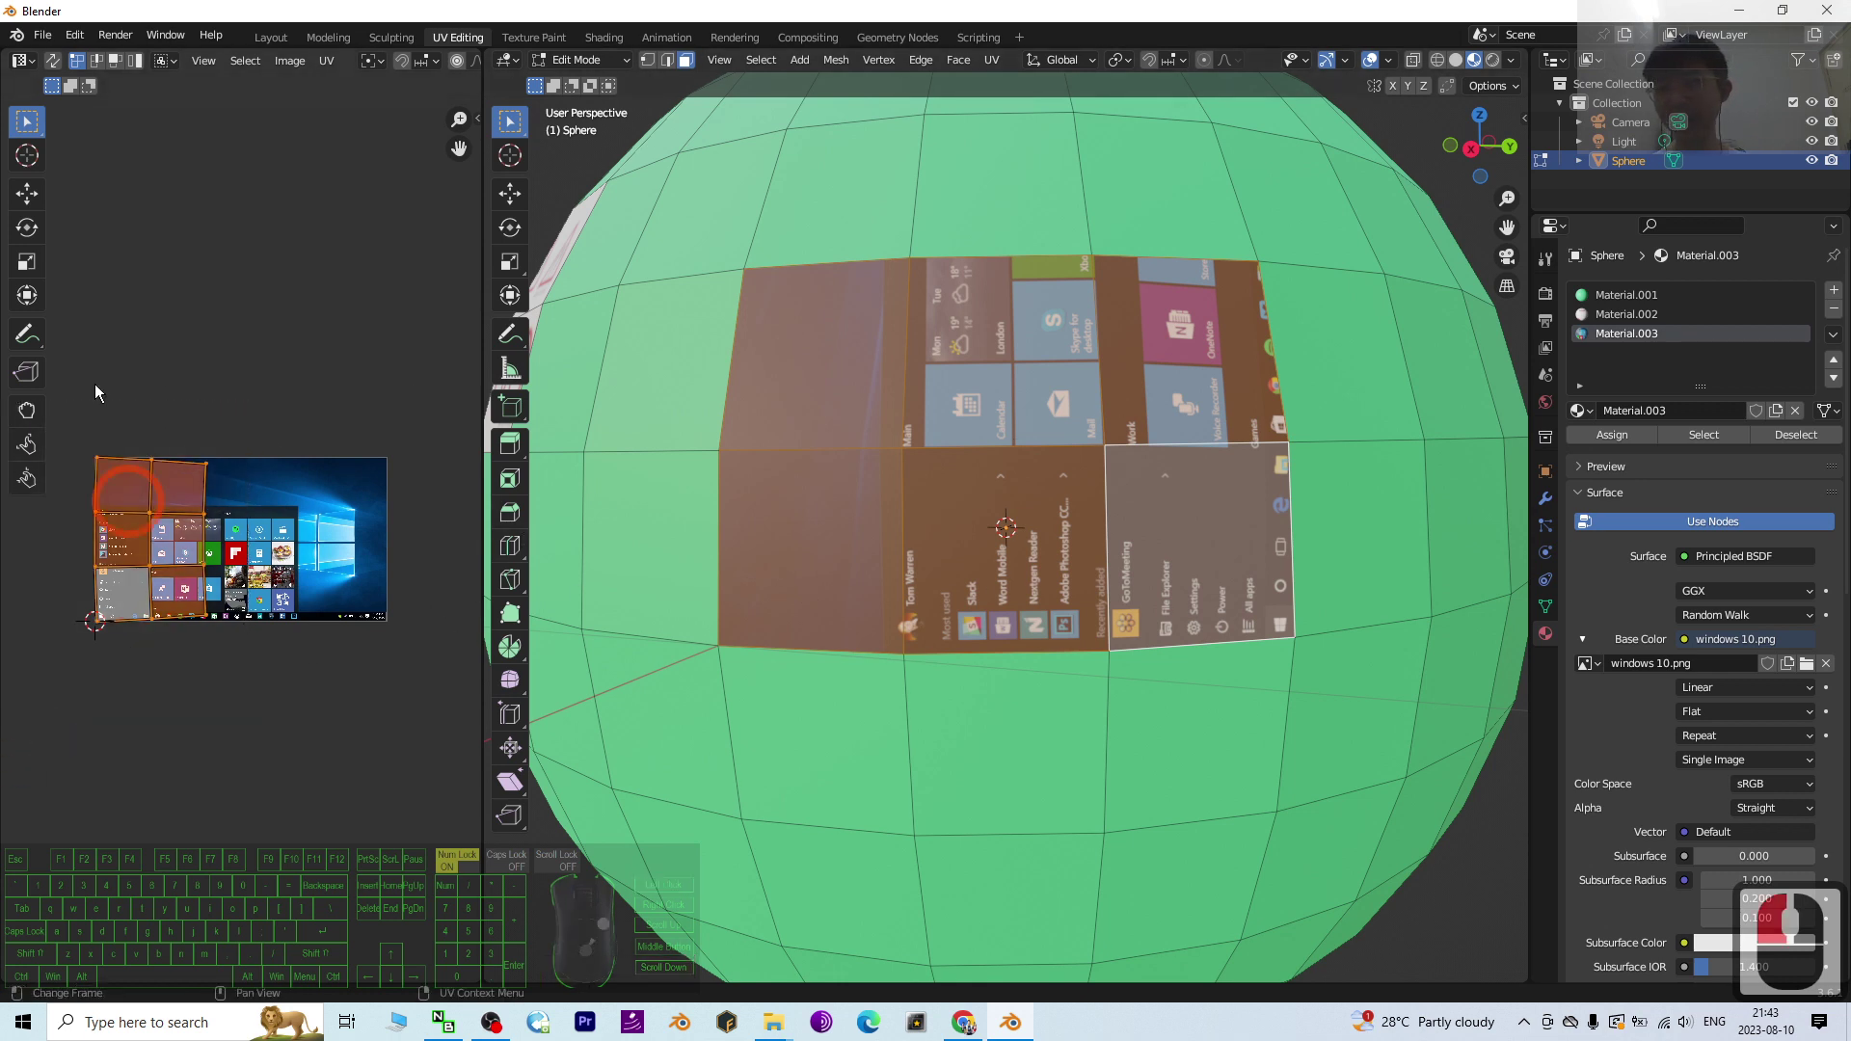
left_click(30, 228)
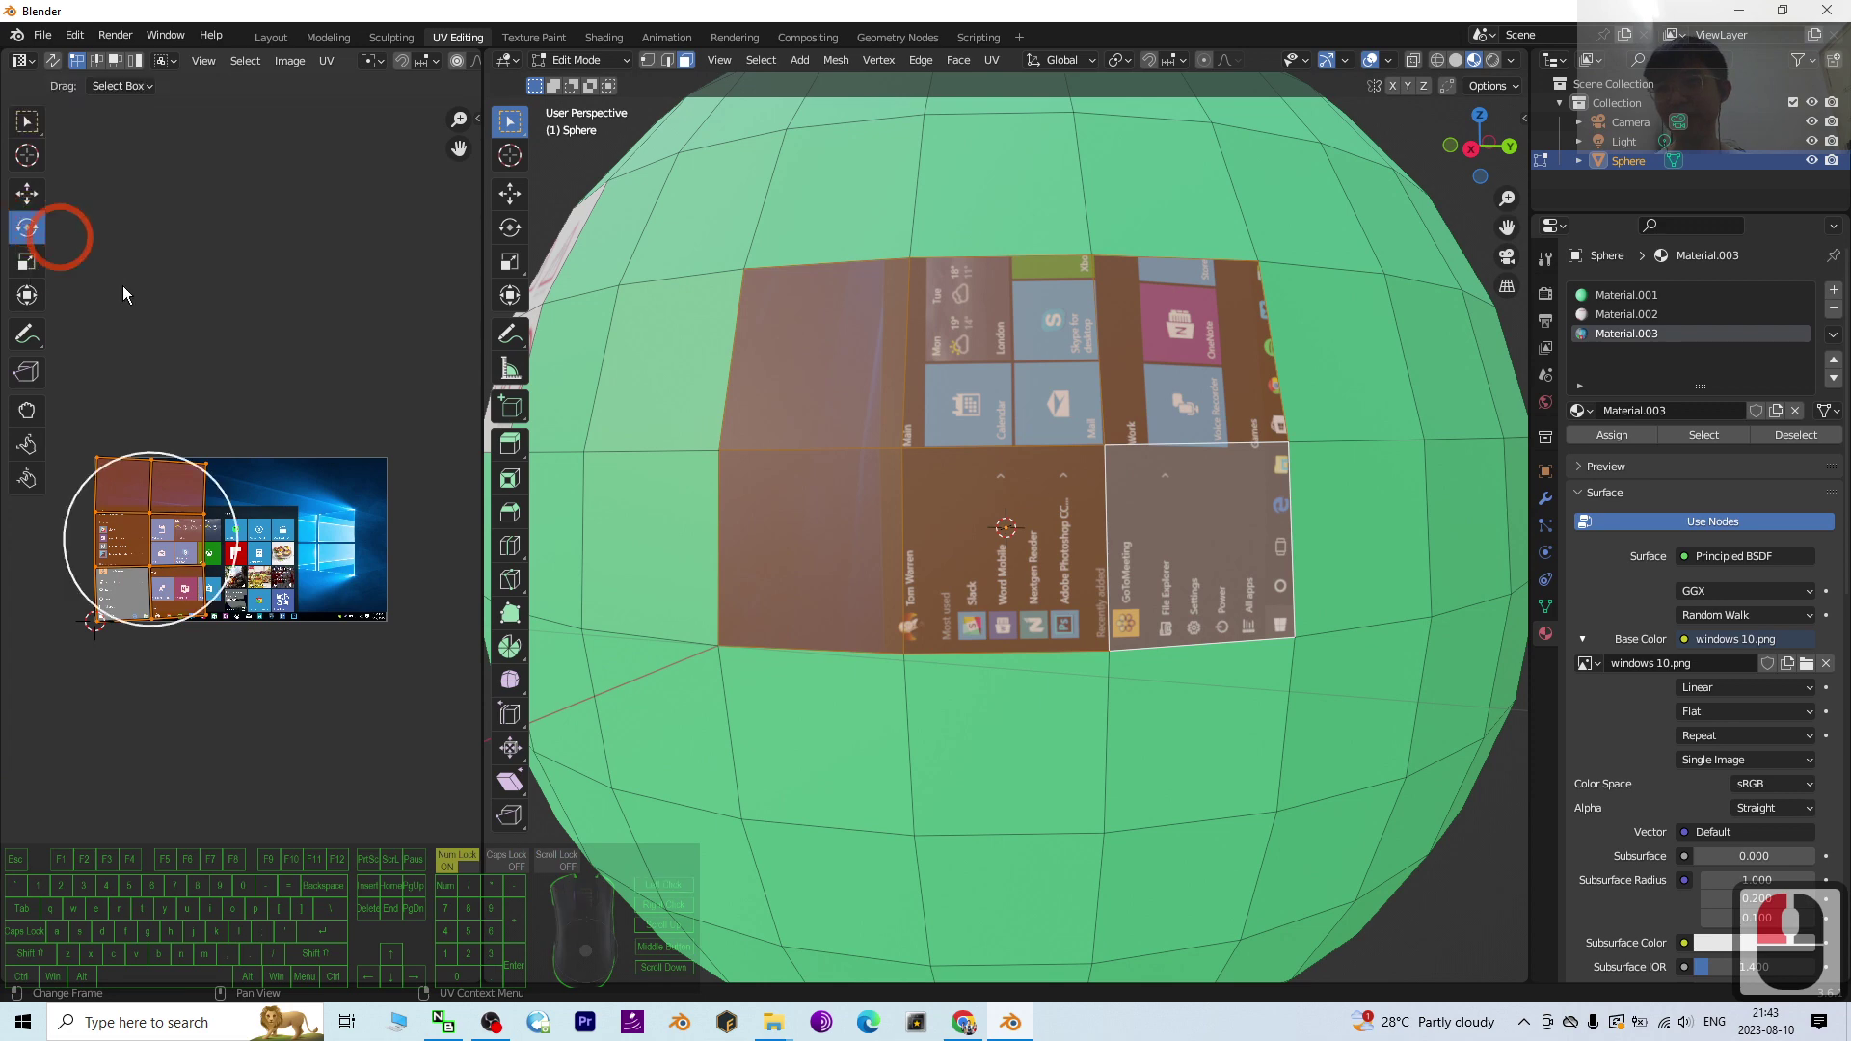
left_click_drag(112, 462, 75, 575)
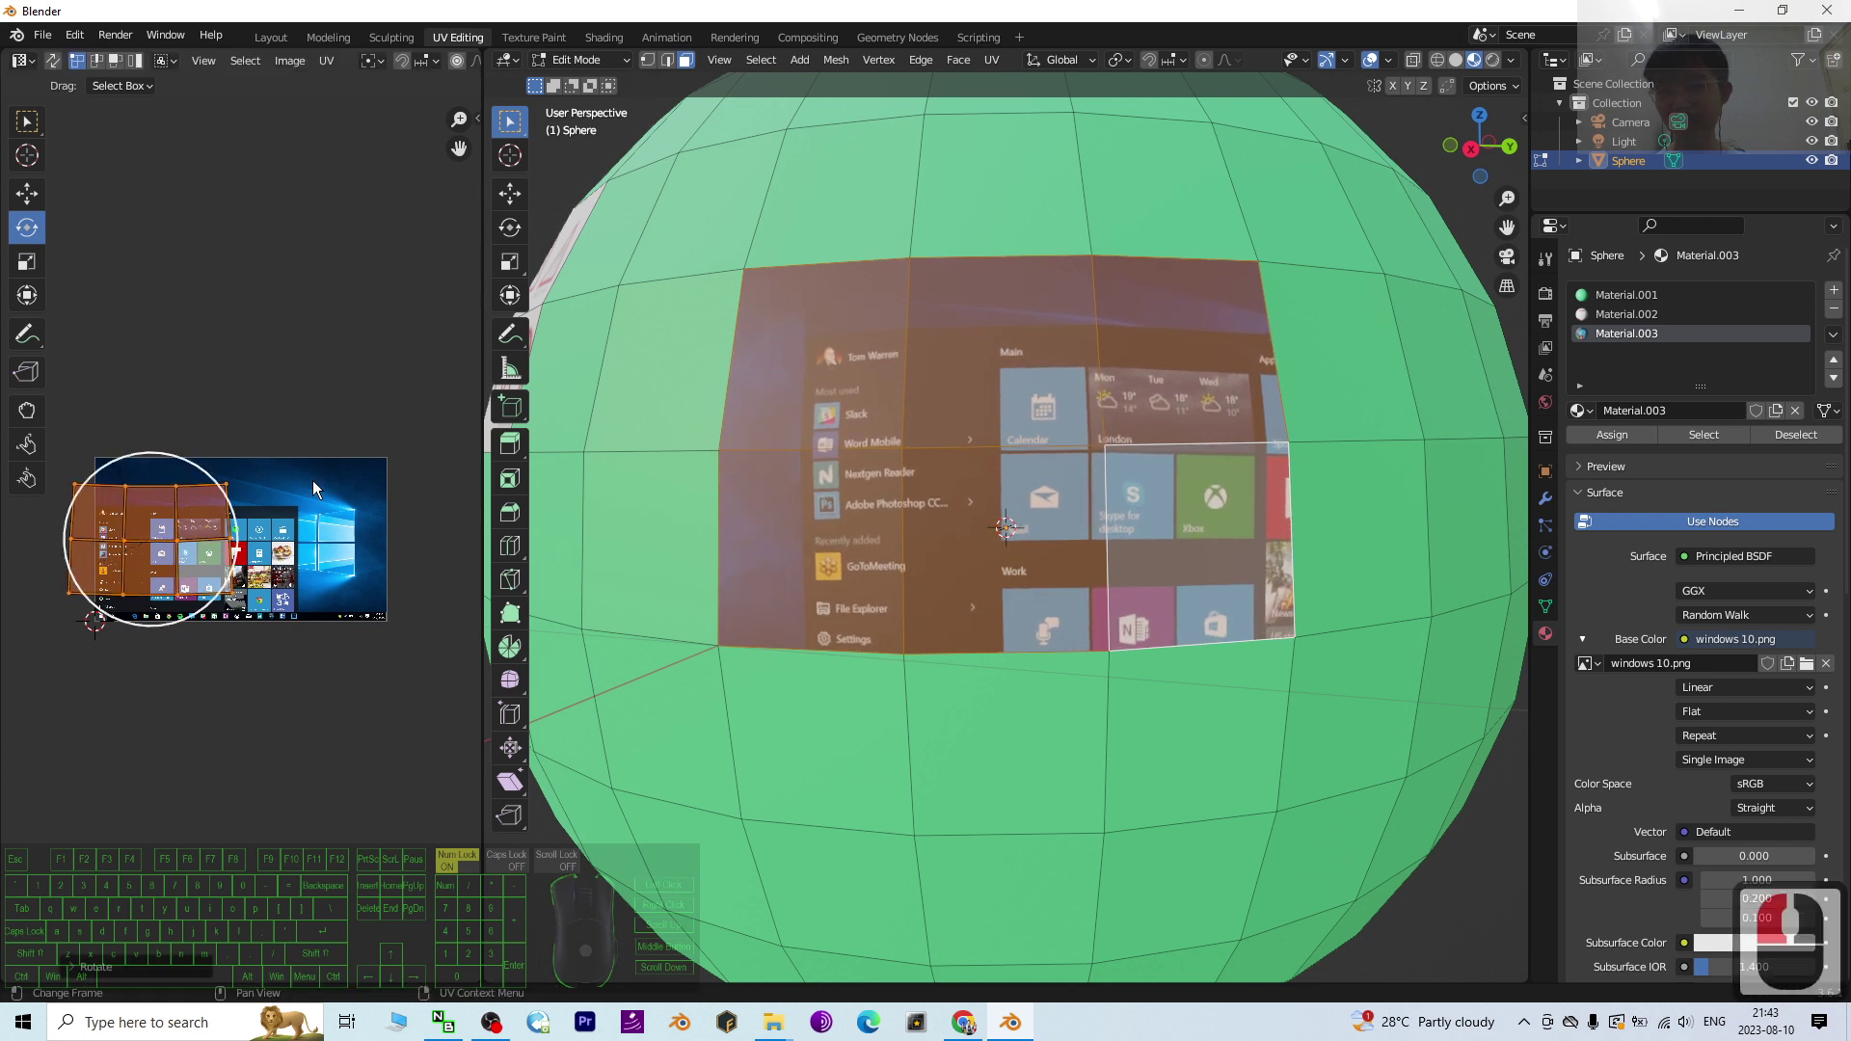
Step: Scale the UV layout up by about 1.29, and move and stretch it to cover the whole Windows 10 image
key("s")
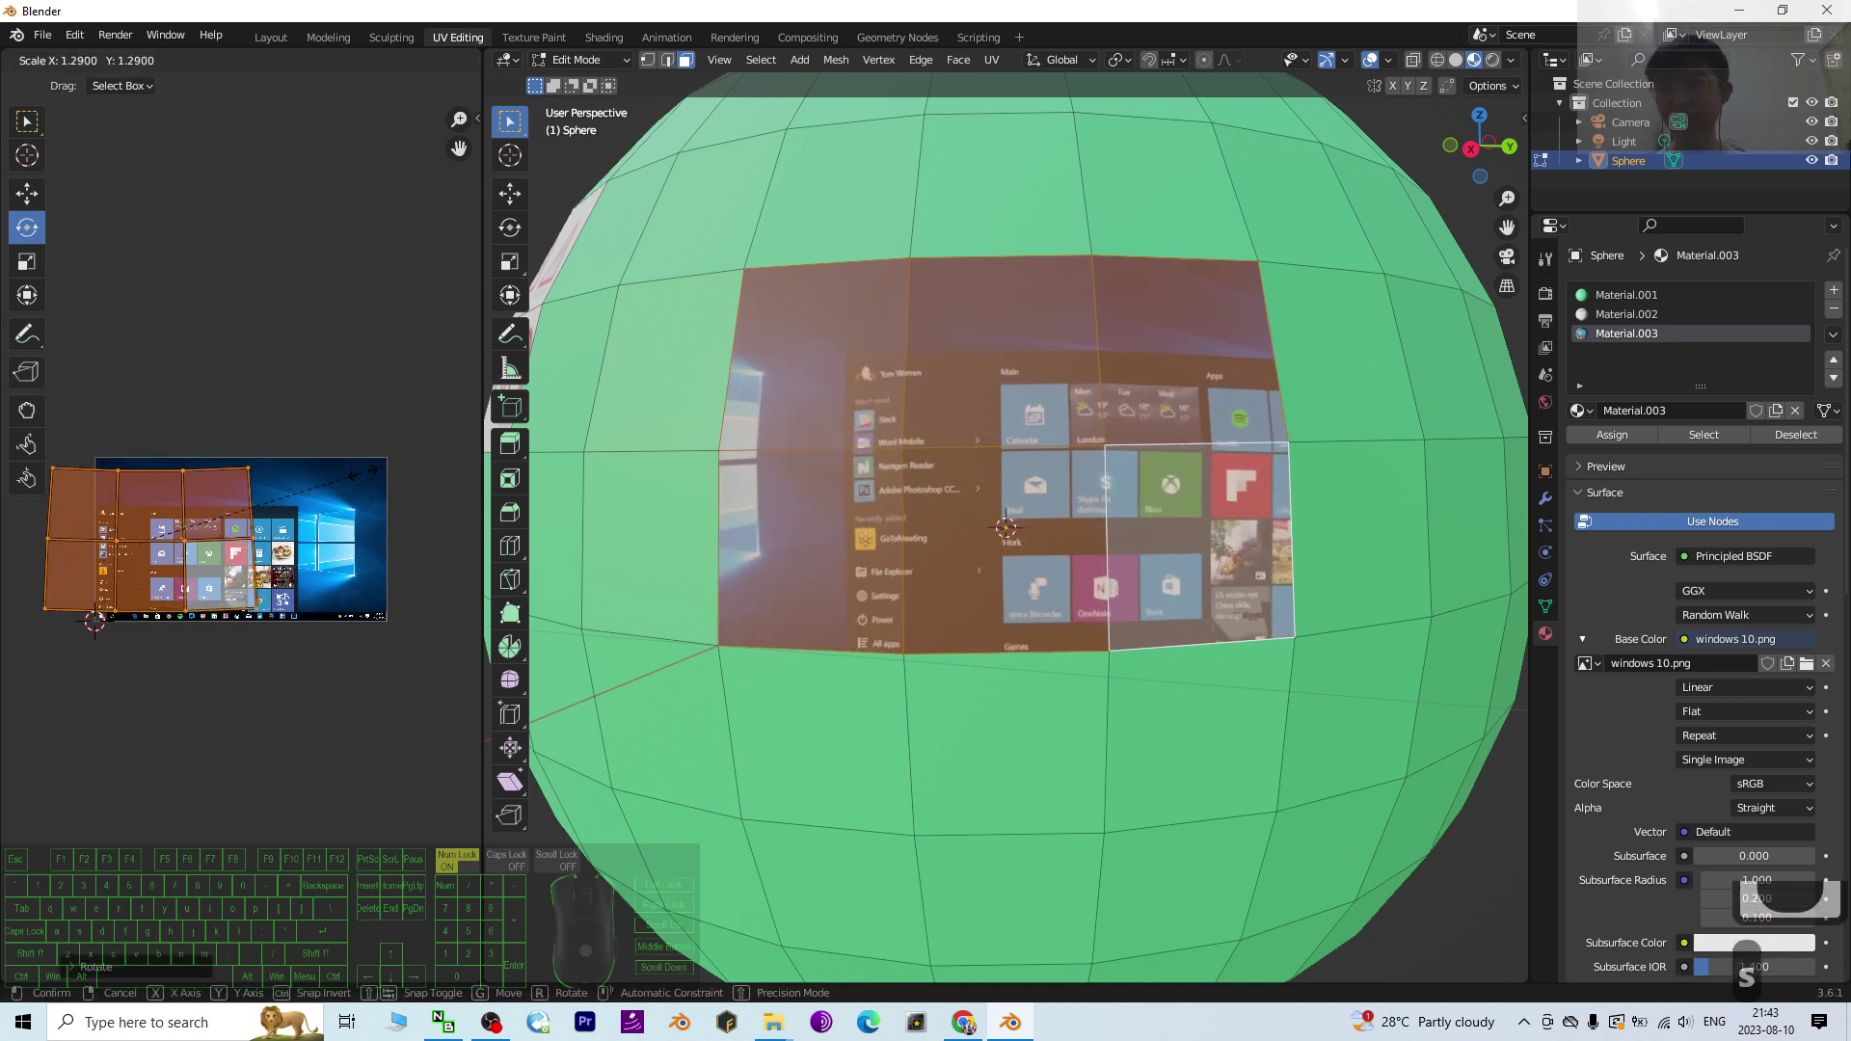
left_click(359, 472)
left_click_drag(140, 550, 221, 540)
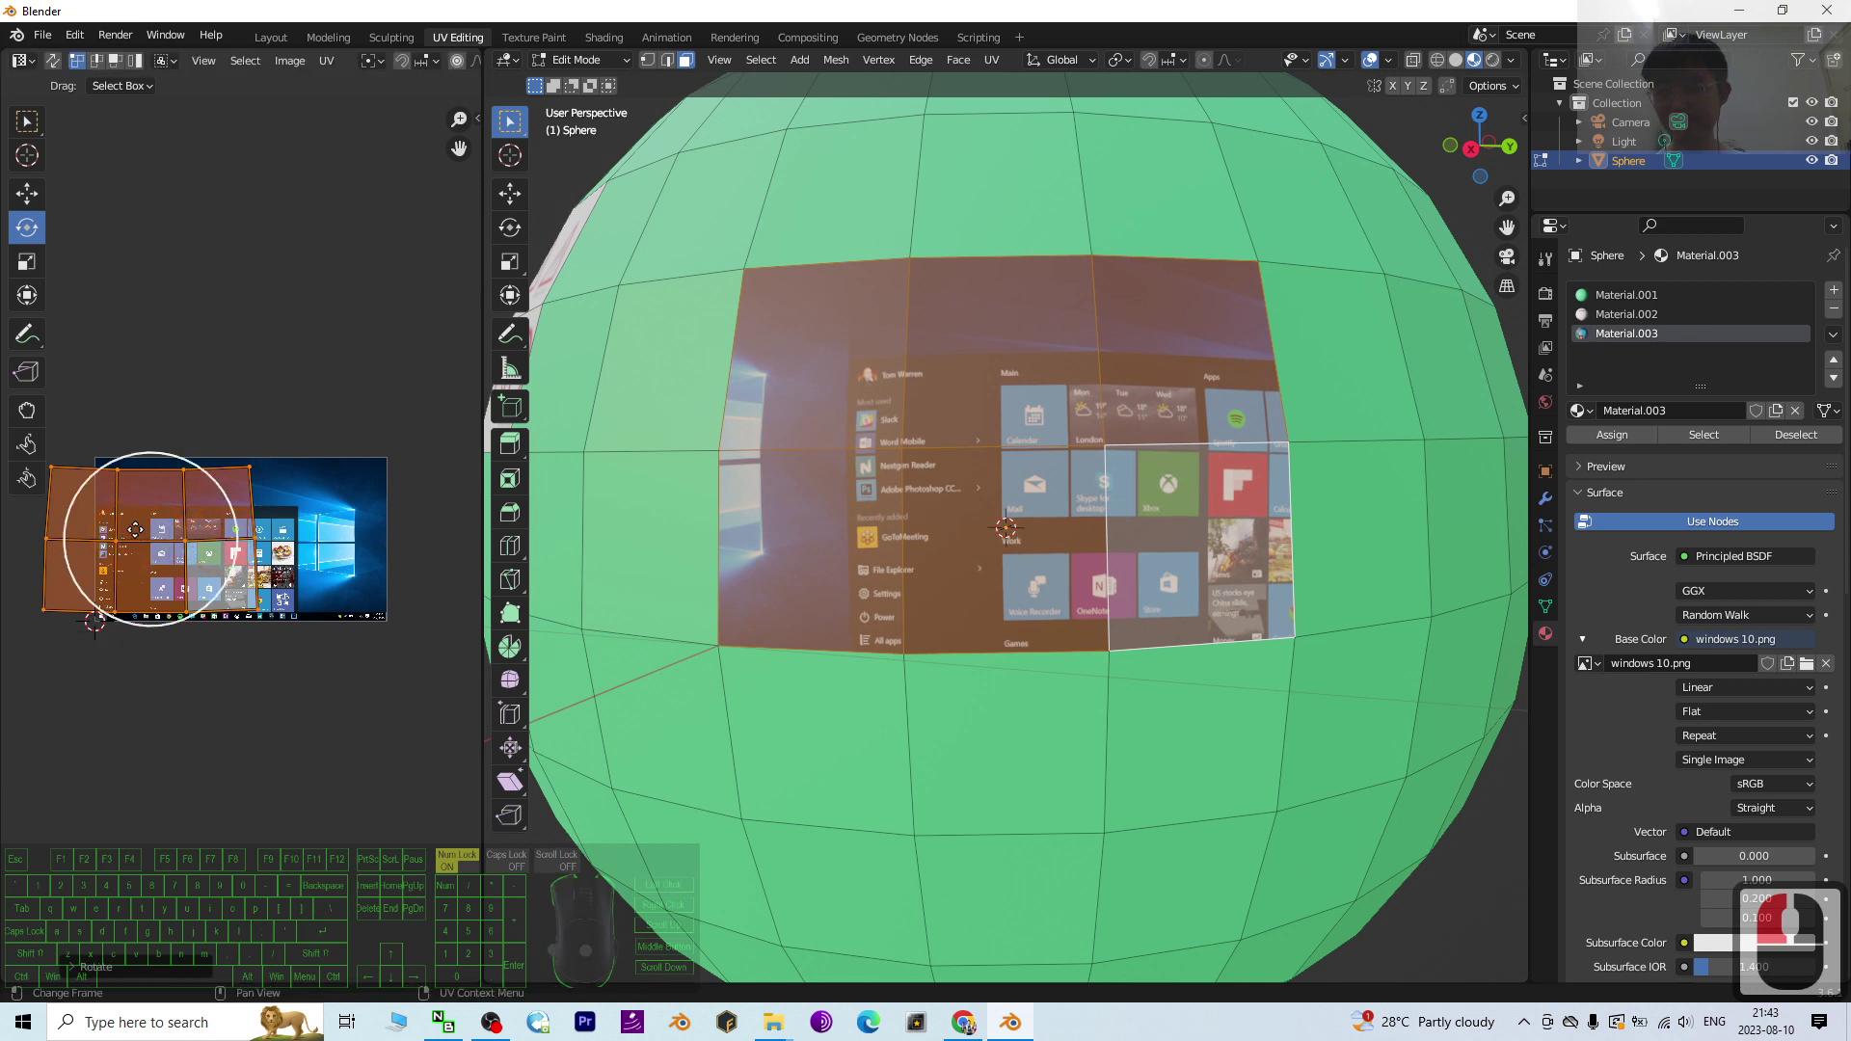
left_click(27, 196)
left_click_drag(154, 534, 354, 540)
left_click(27, 261)
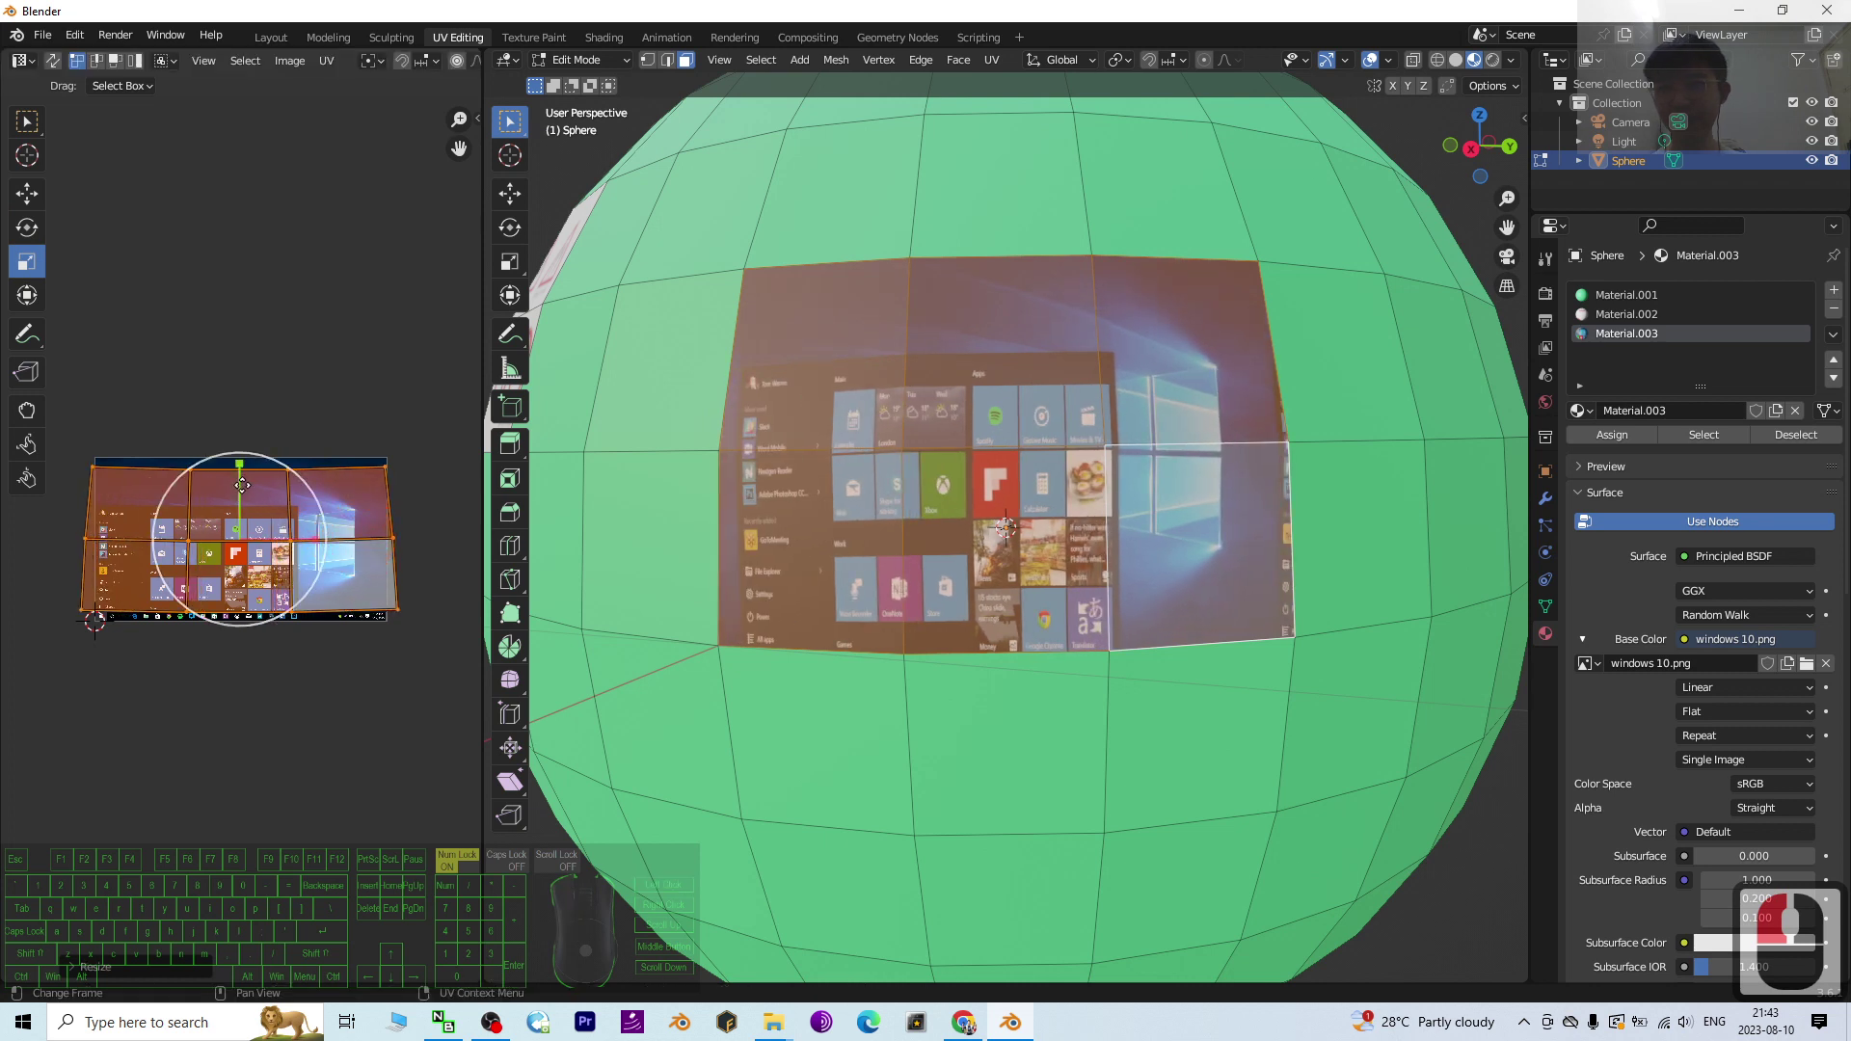
left_click_drag(243, 461, 244, 441)
Step: Replace the six-face selection with a single green face on the sphere, a few columns past the Windows logo side of the image
scroll(1054, 736, "down", 3)
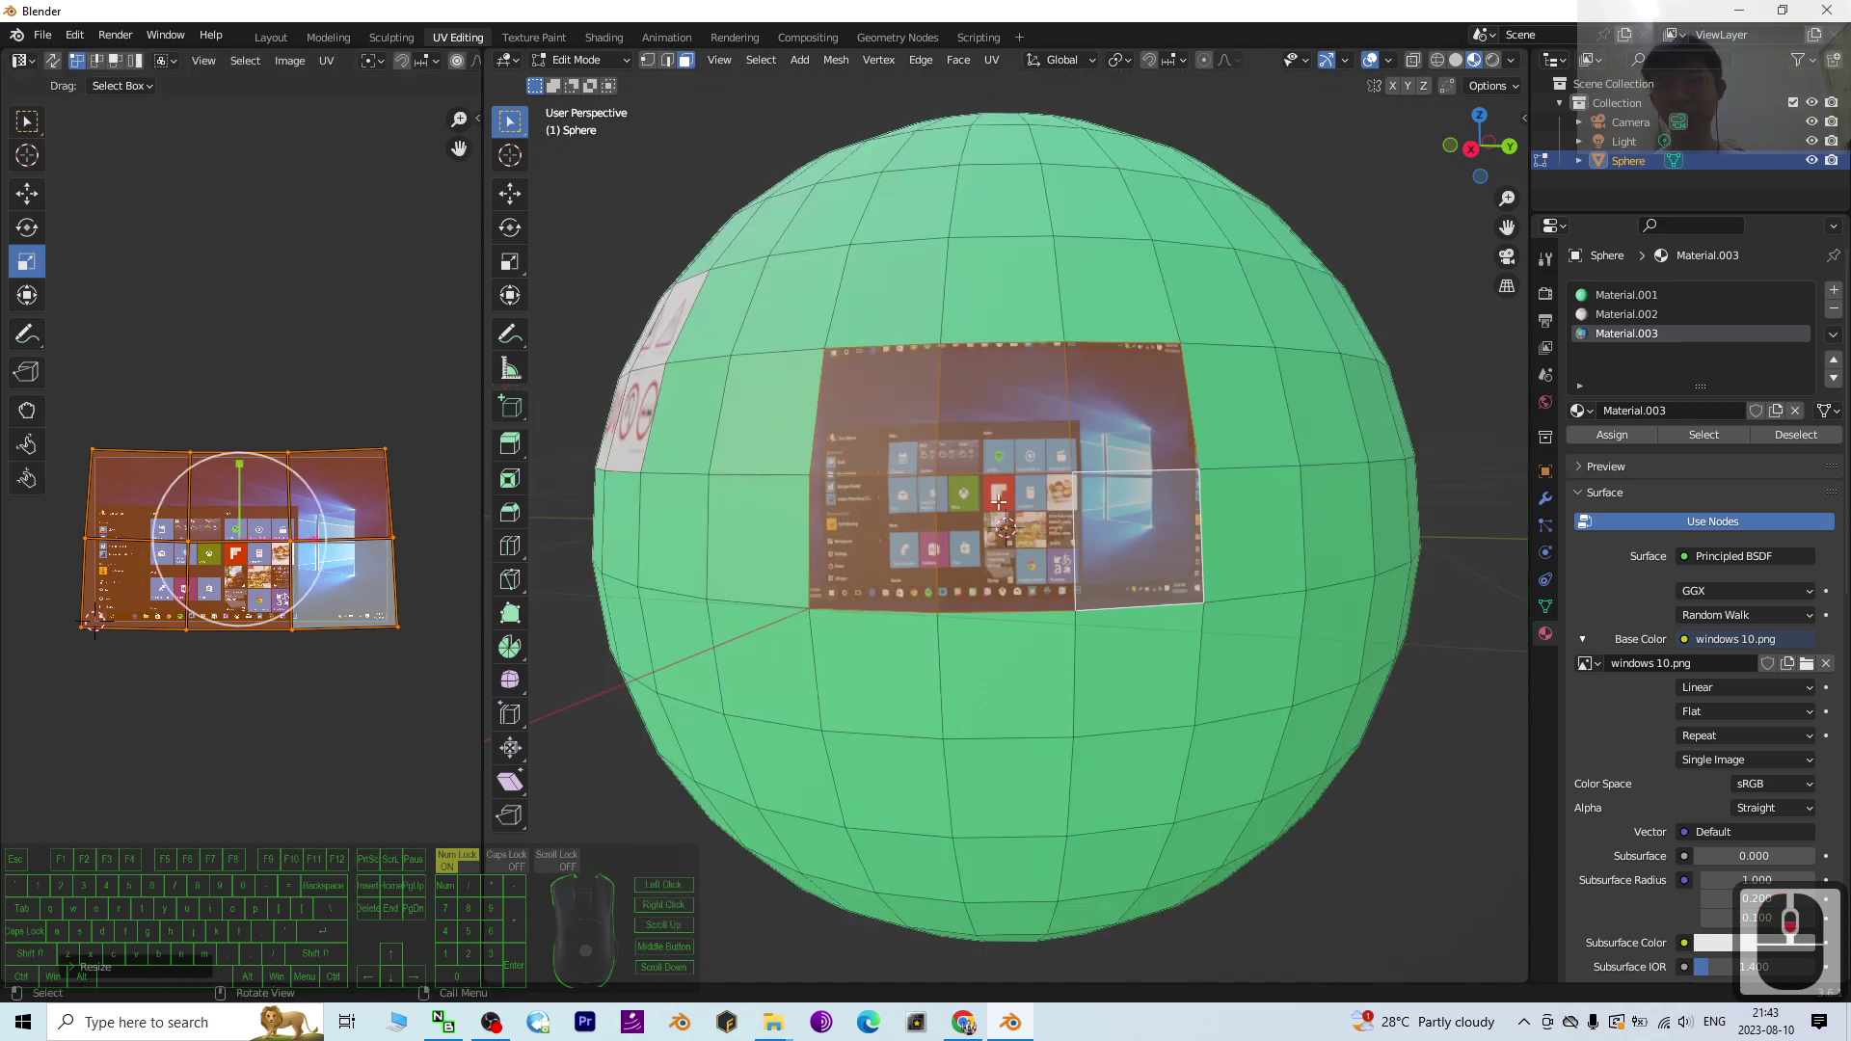
left_click(1054, 736)
middle_click_drag(1053, 735, 849, 701)
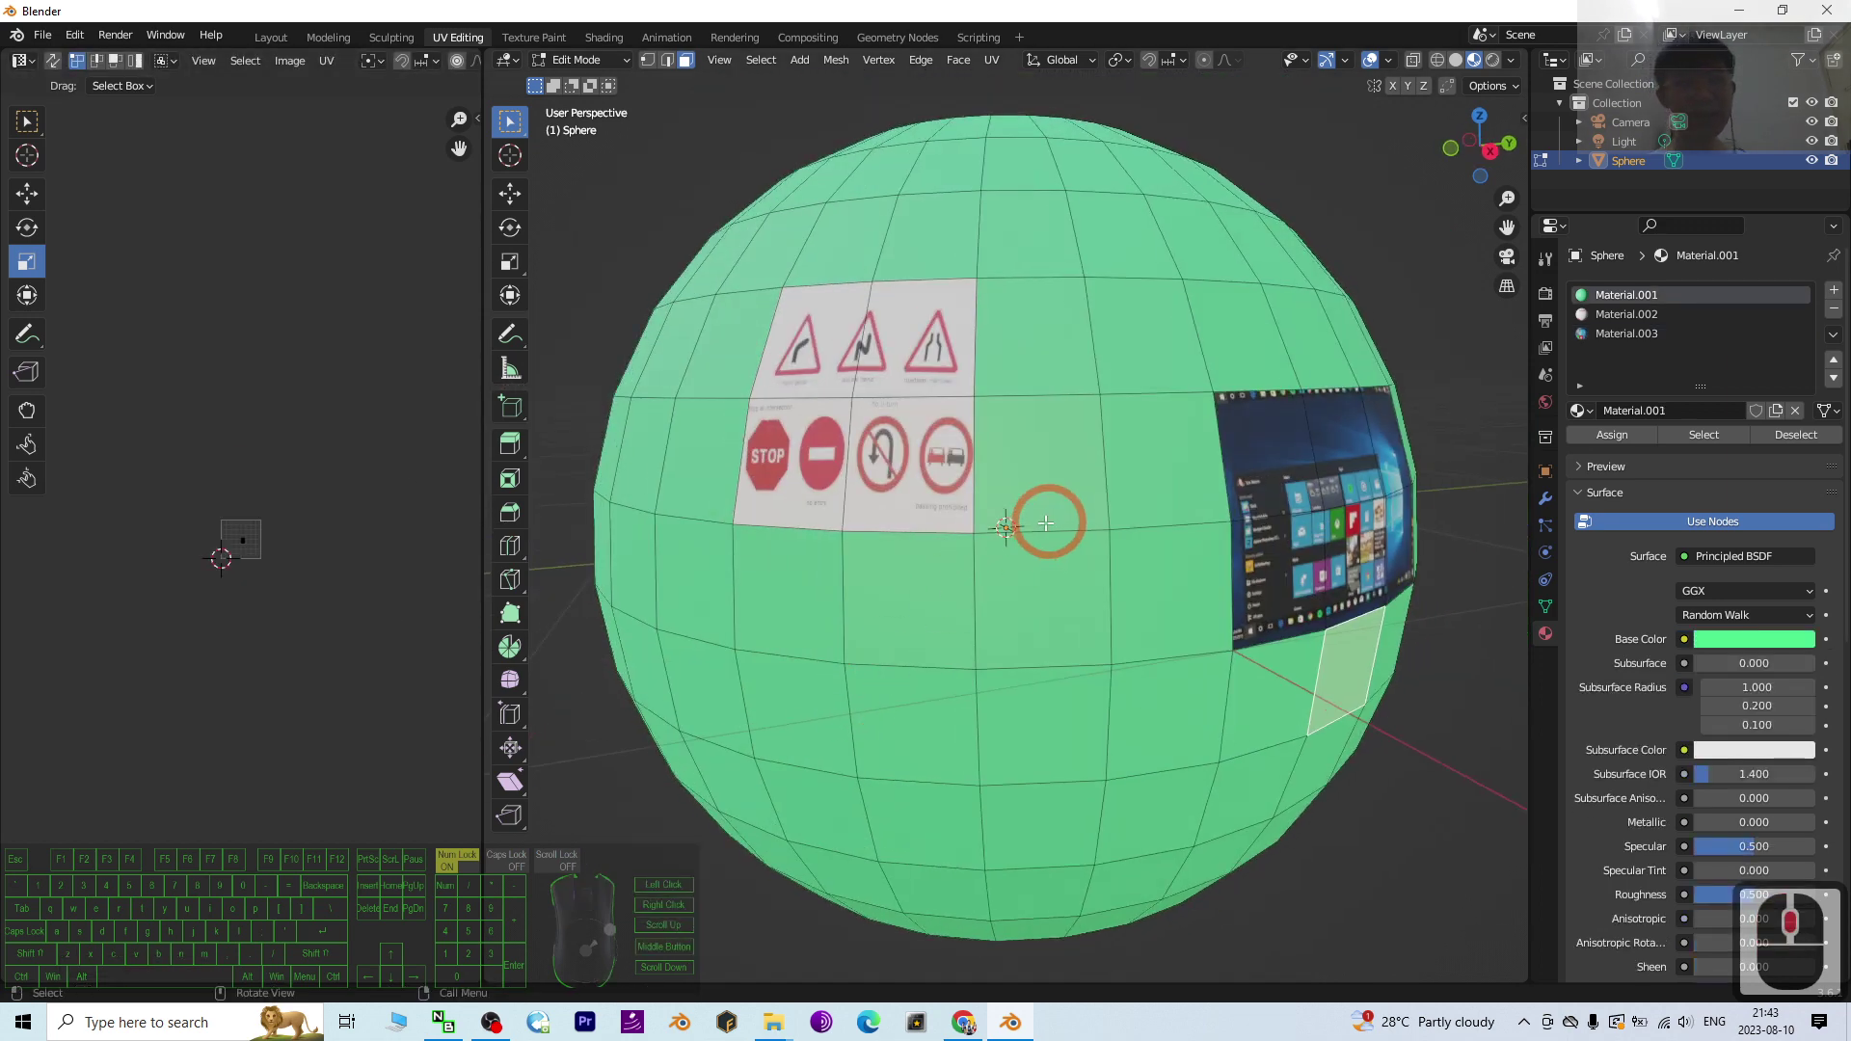
scroll(1048, 522, "down", 2)
middle_click_drag(1048, 521, 968, 358)
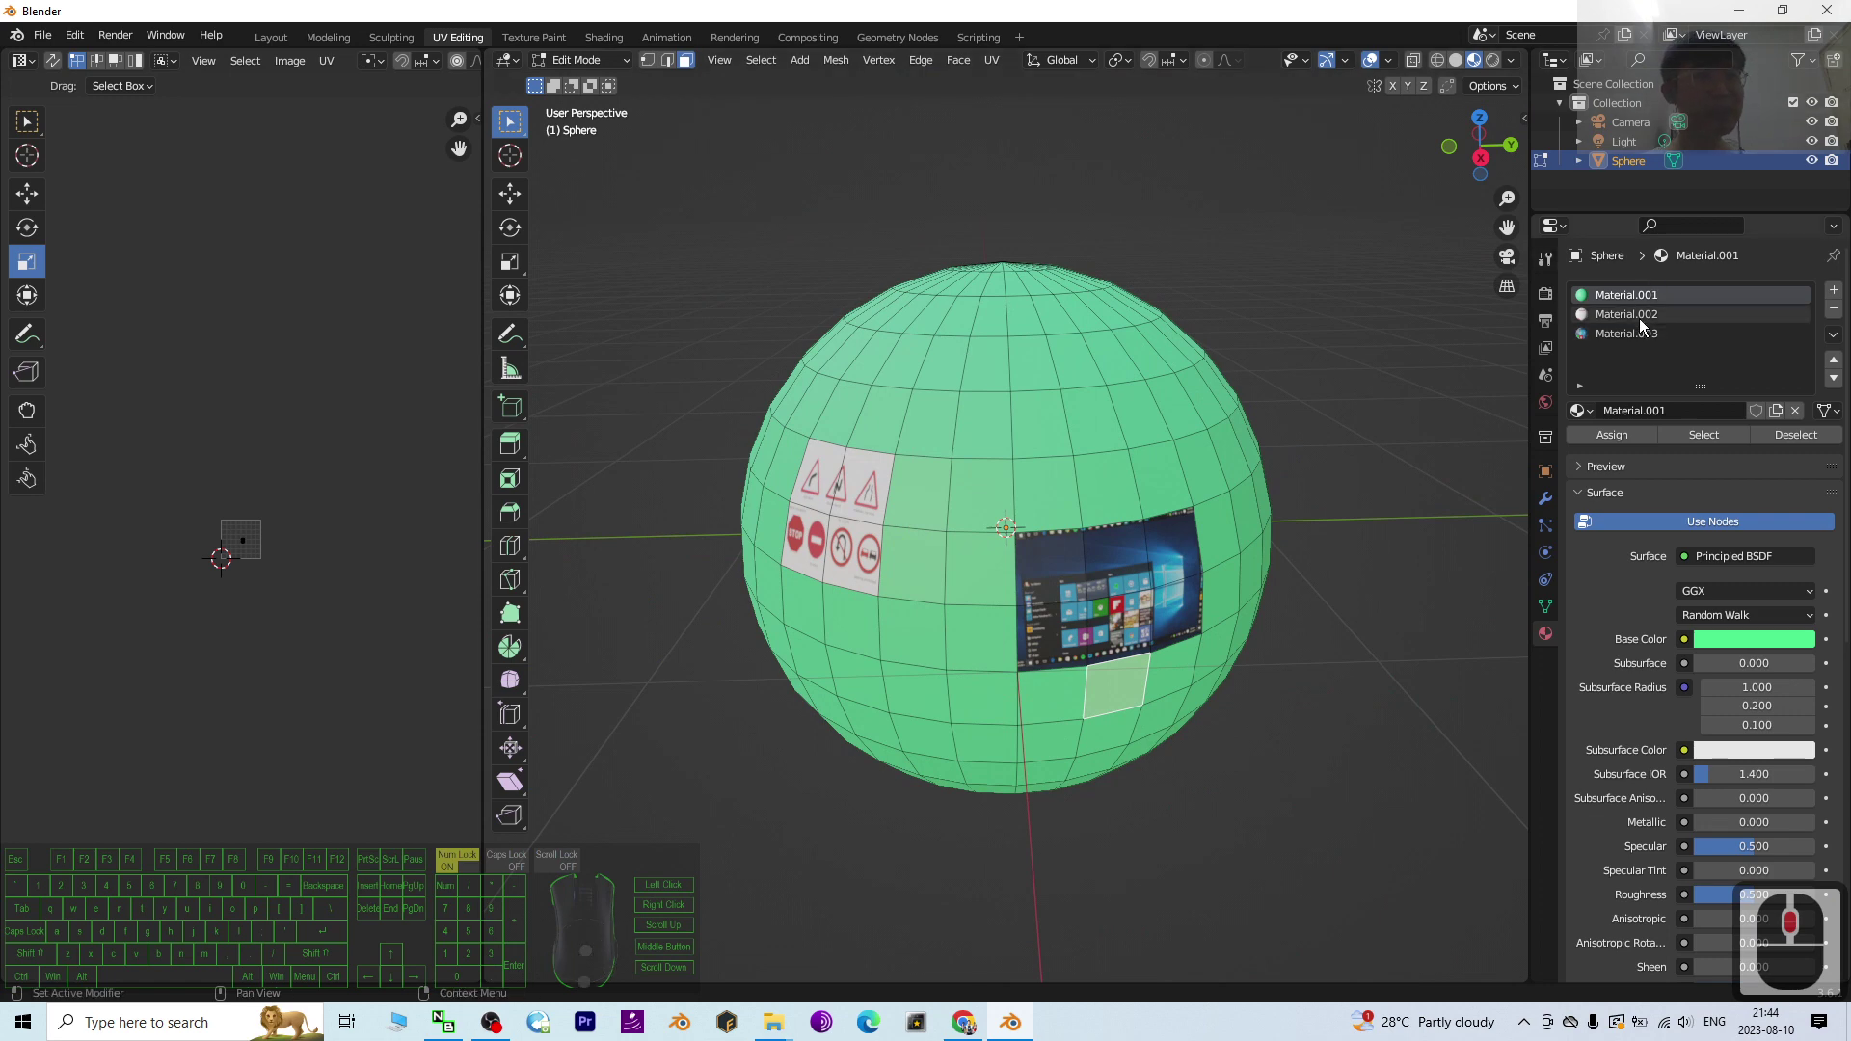
middle_click_drag(1227, 500, 1065, 507)
left_click(1102, 476)
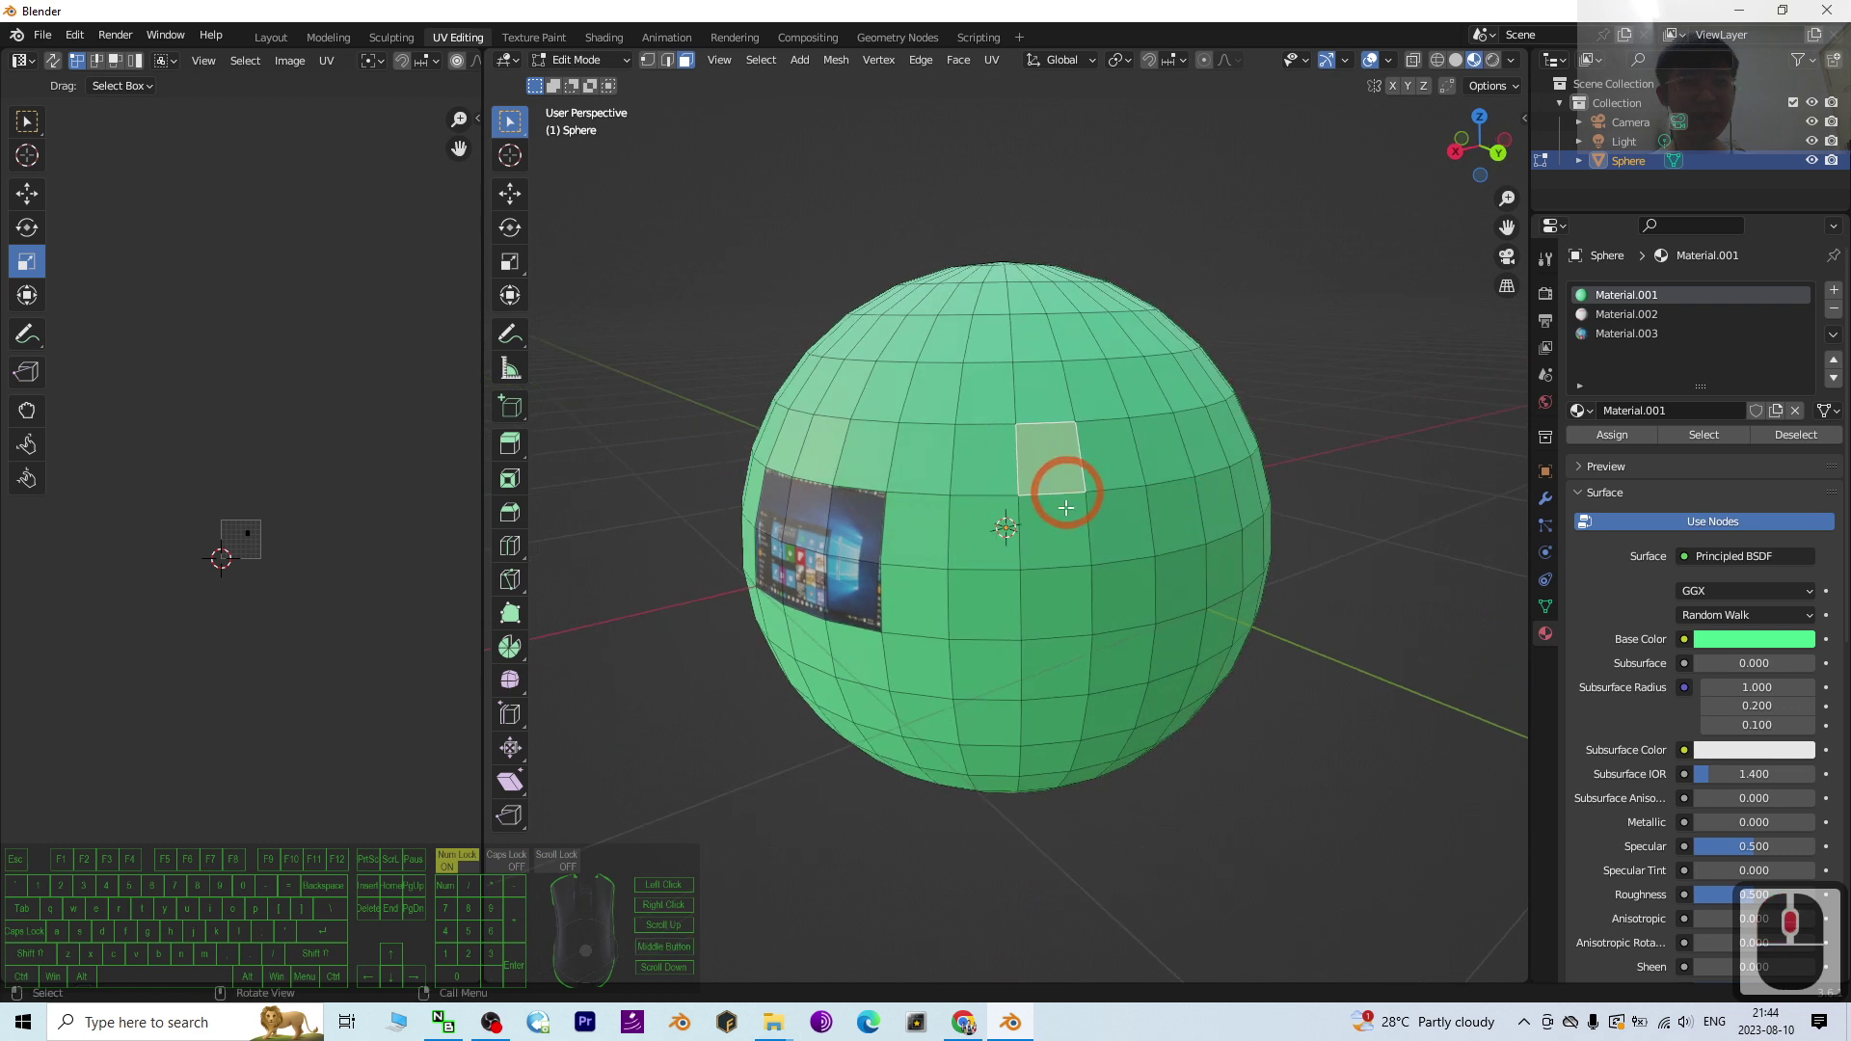
Step: Add a fourth material slot to the sphere and create a new material in it
left_click(1721, 642)
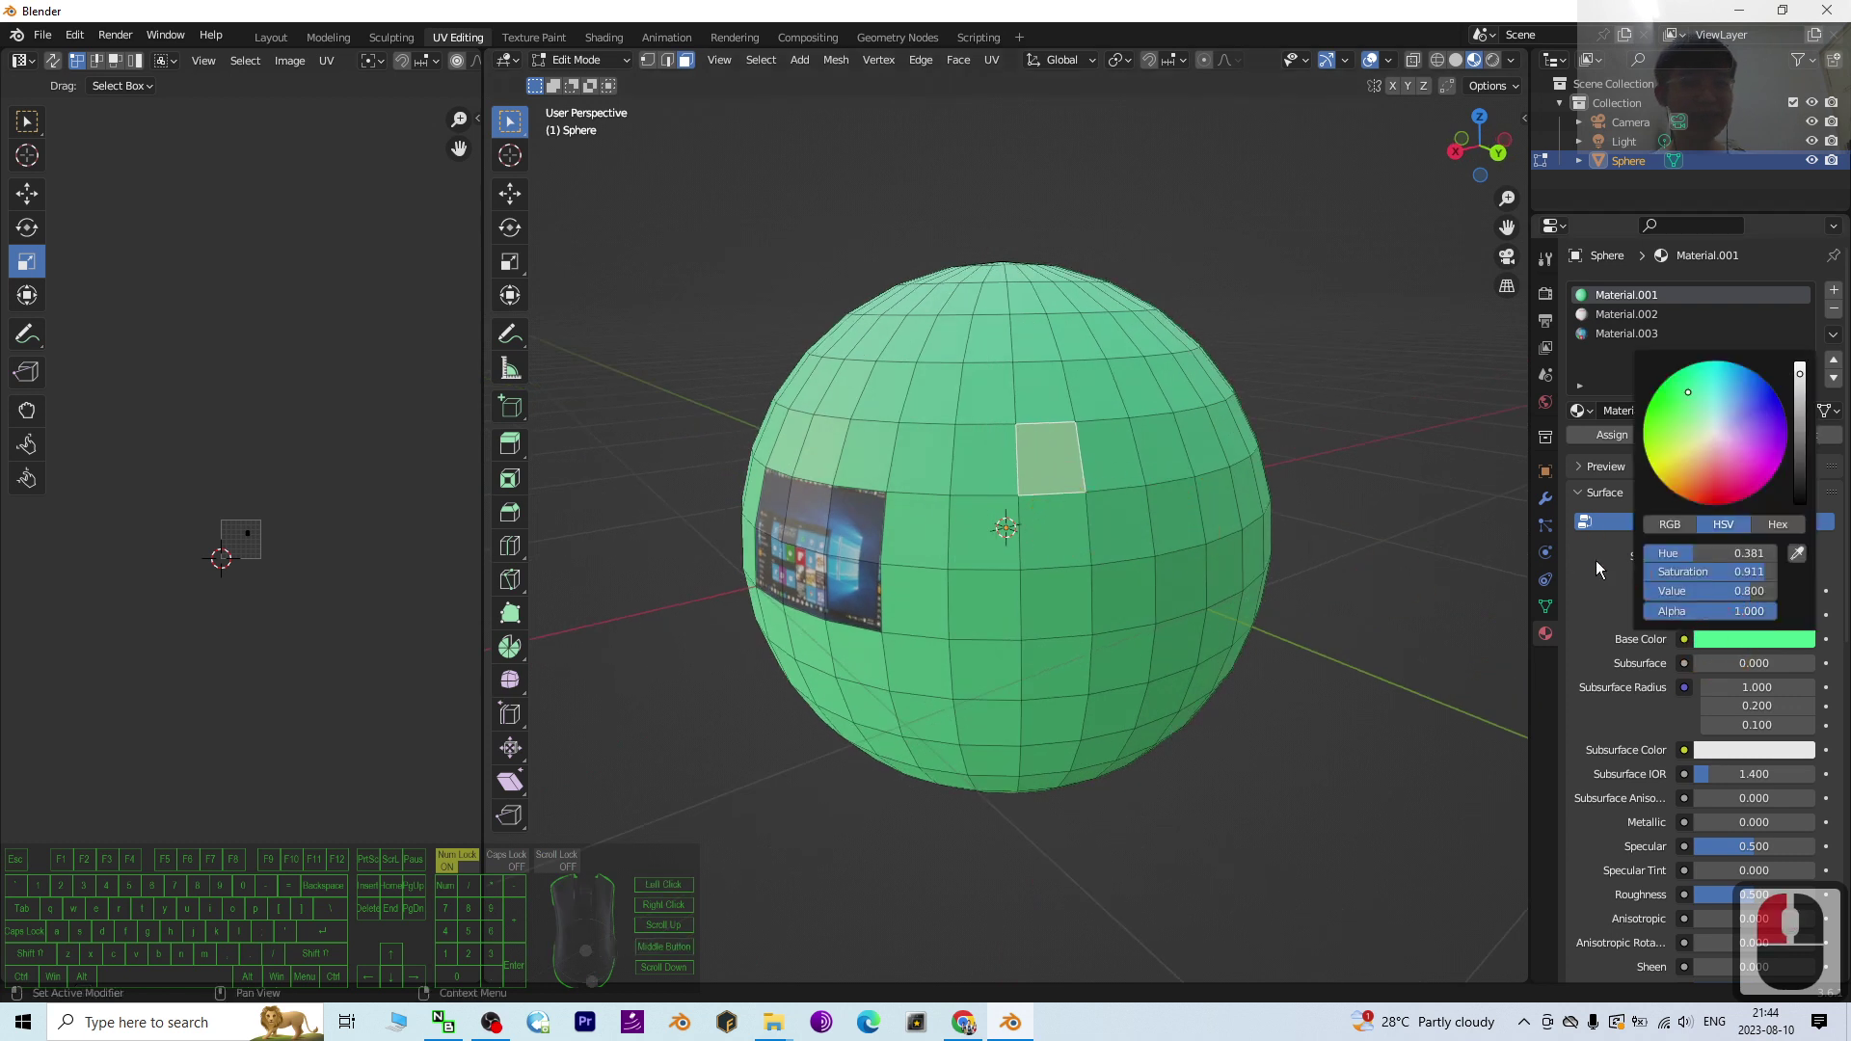
left_click(1757, 373)
left_click(1834, 290)
left_click(1693, 412)
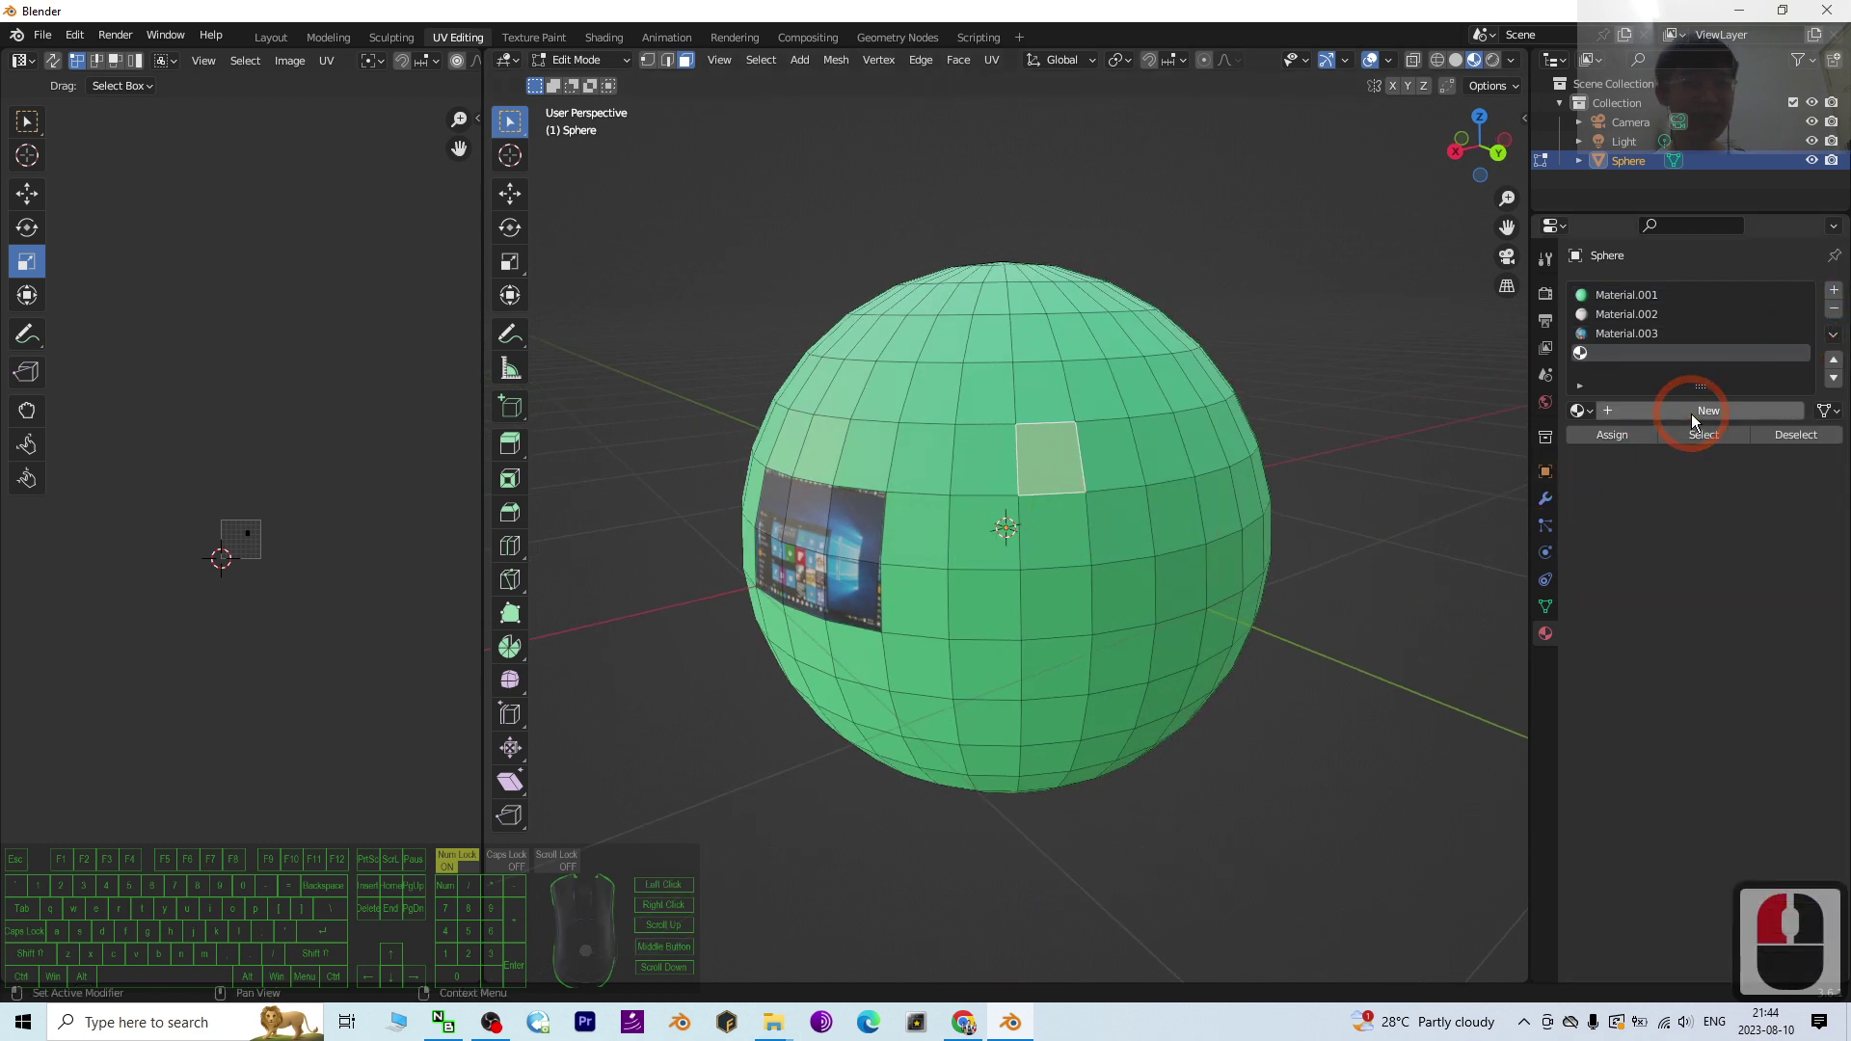
Step: Set the fourth material's base color to magenta and assign it to the selected face
left_click(1738, 644)
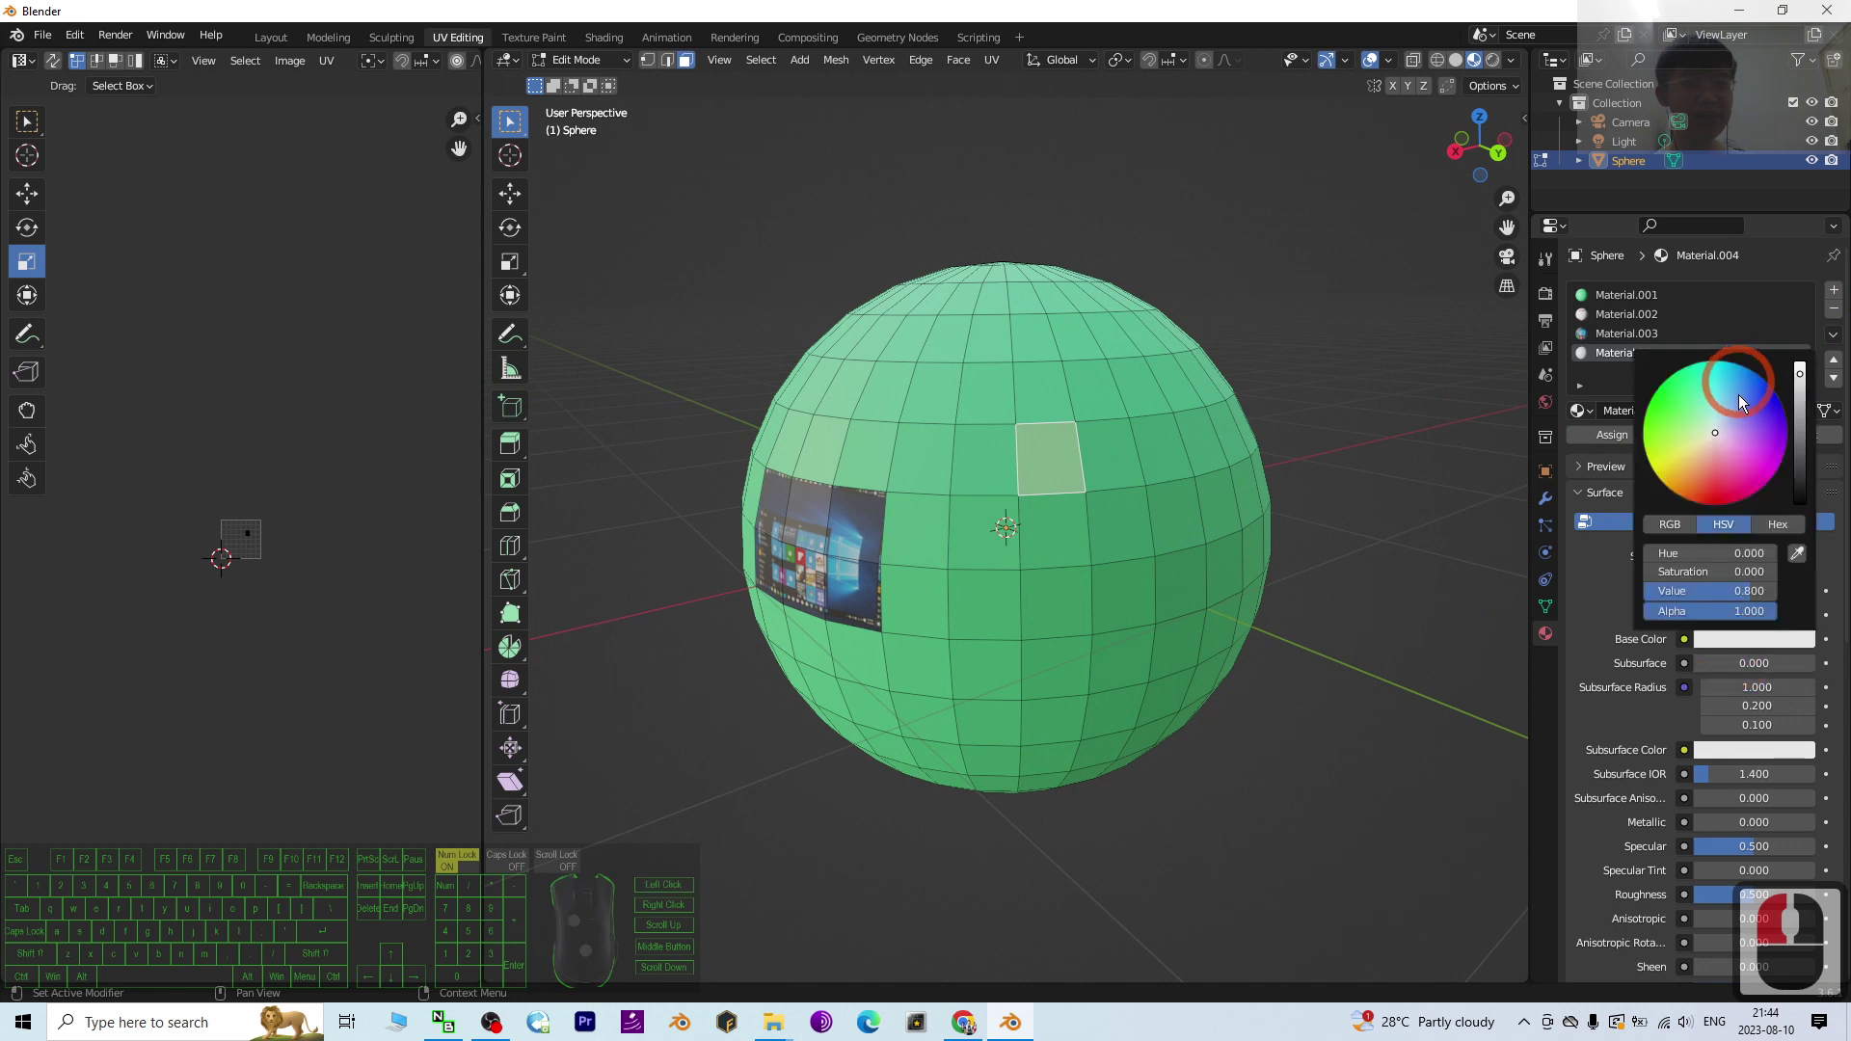
left_click_drag(1740, 403, 1738, 454)
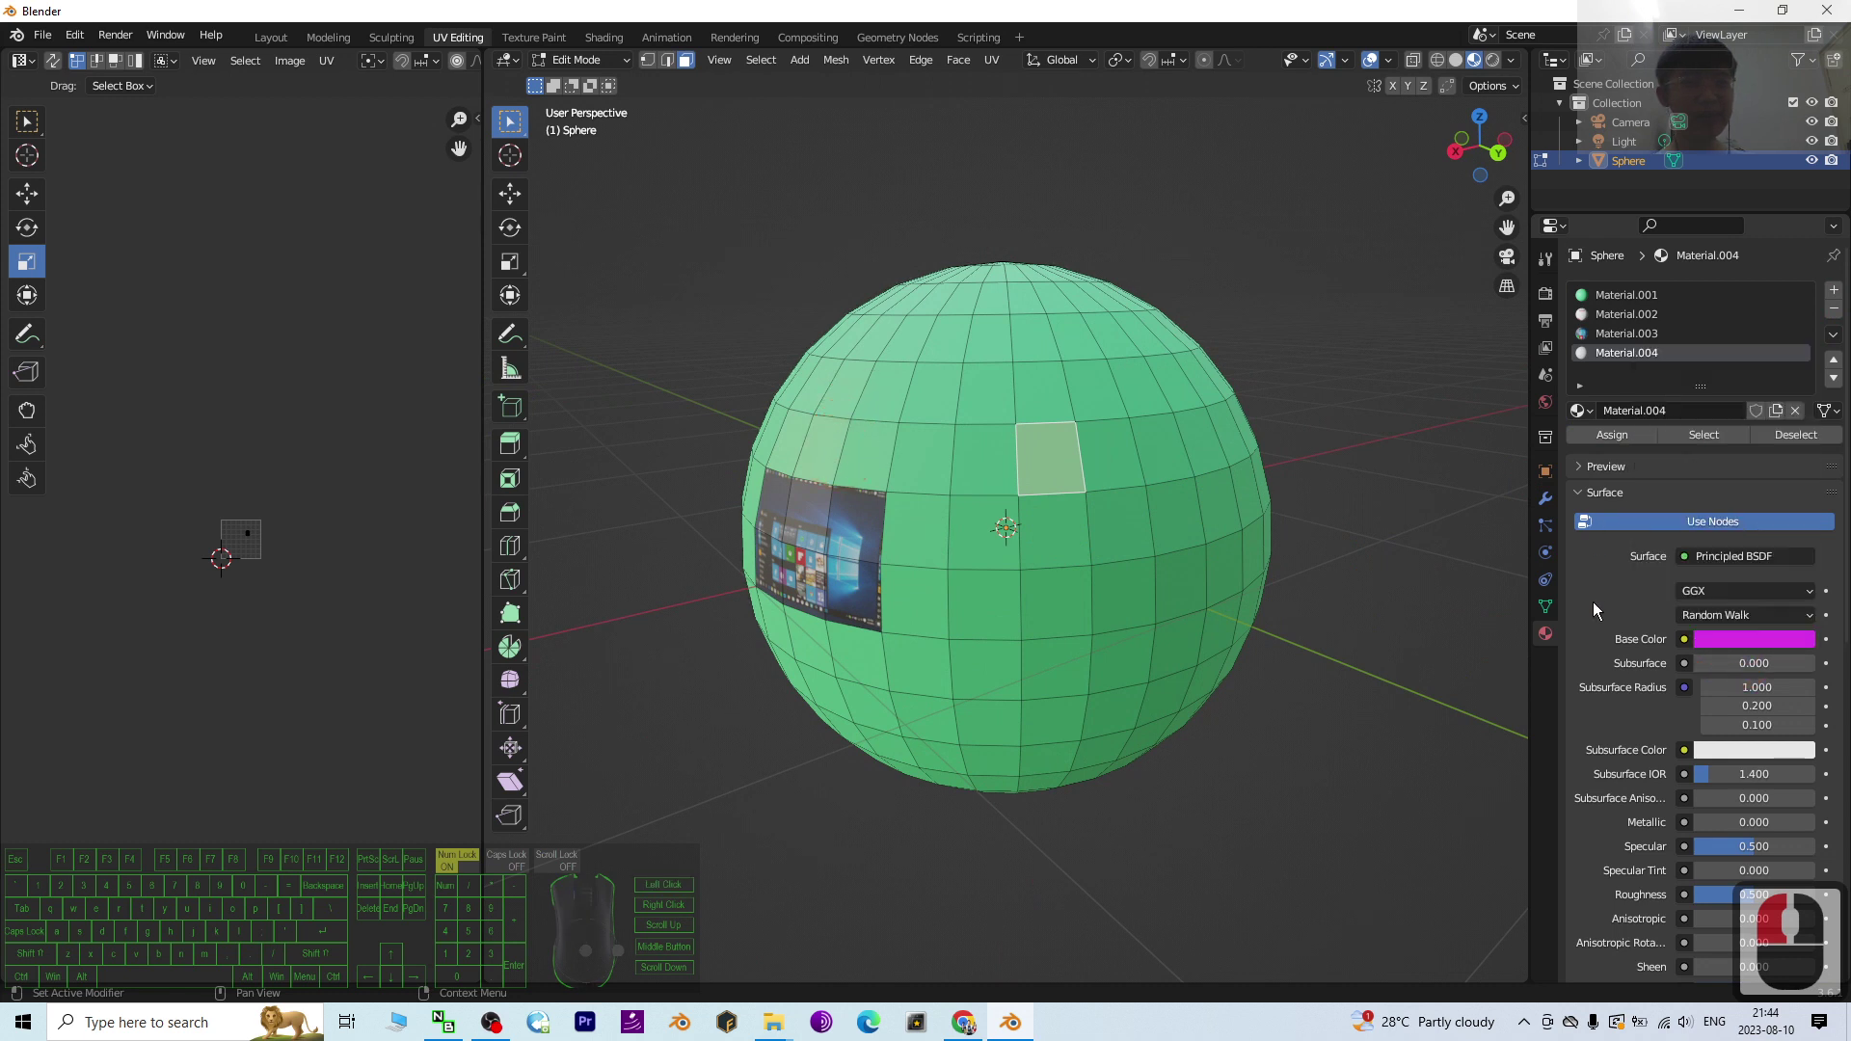
left_click(1611, 435)
left_click(1223, 571)
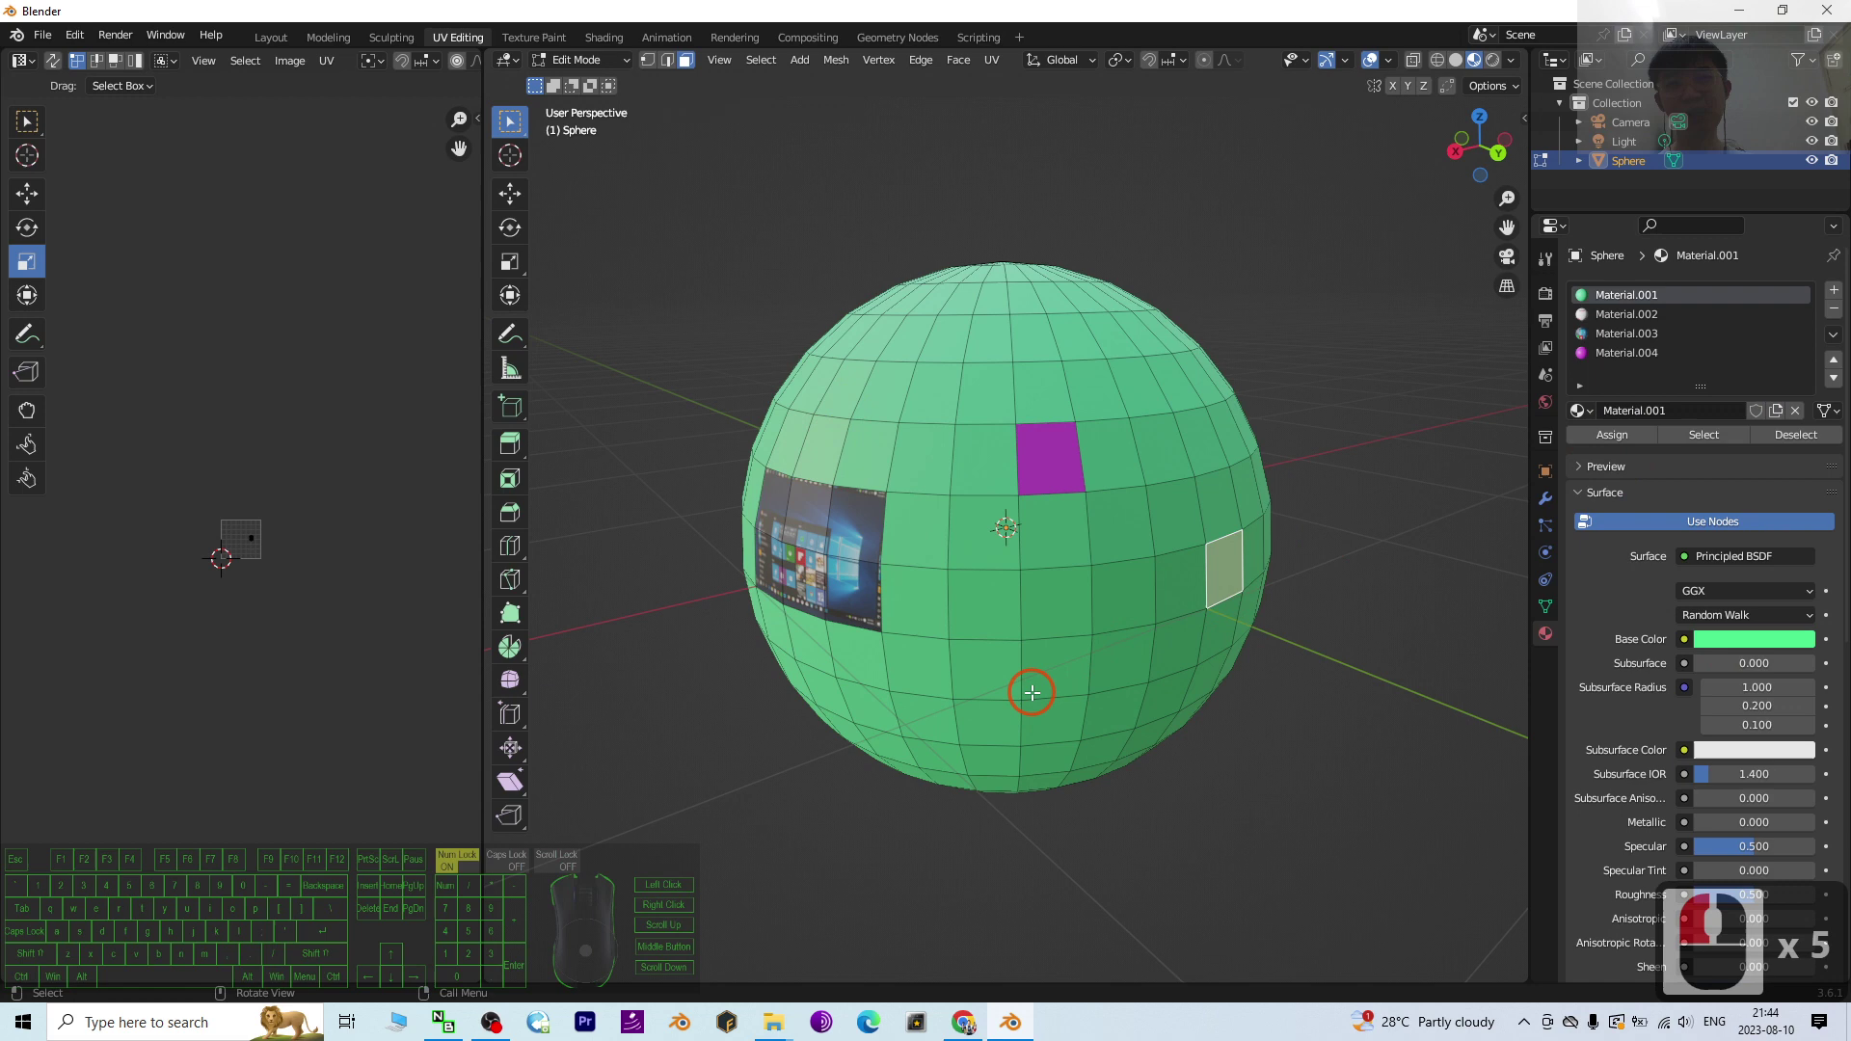
middle_click_drag(1032, 692, 1243, 636)
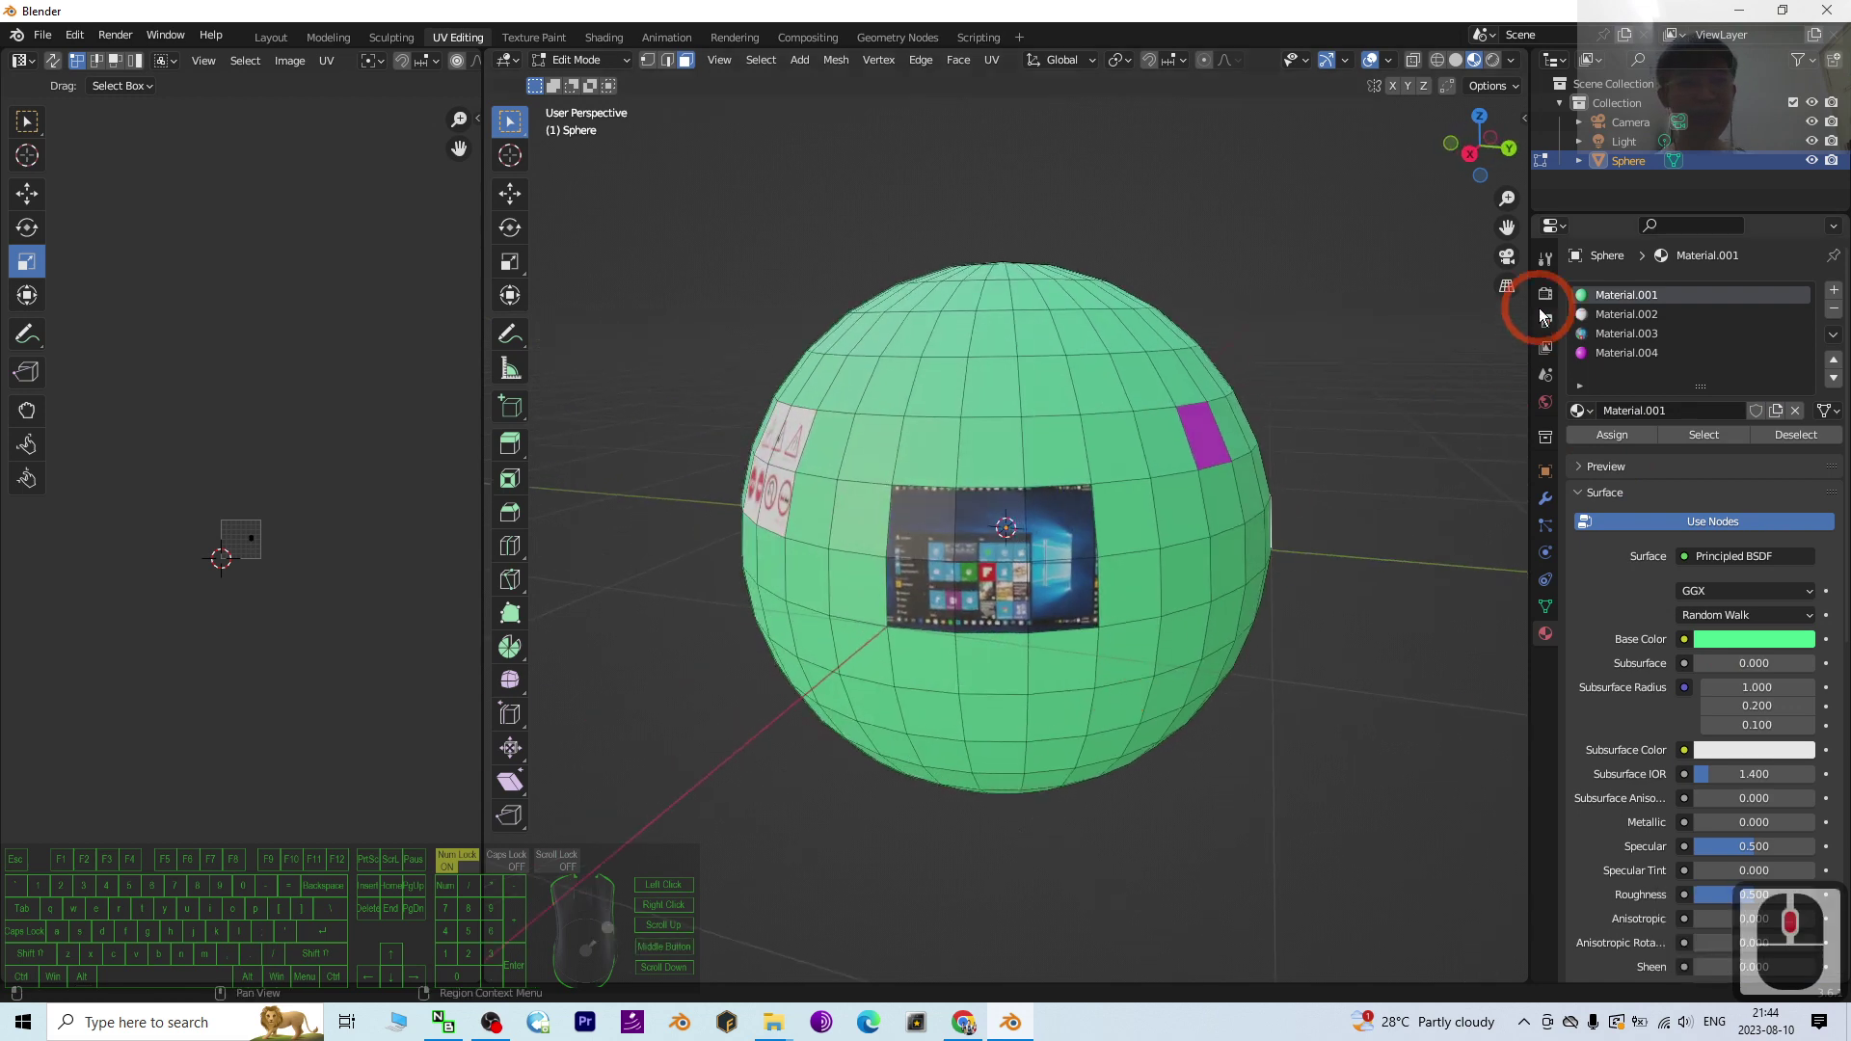
Step: Rename the material that uses the Windows 10 image to "windows 10 picture"
left_click(1627, 335)
left_click(1625, 353)
left_click(1629, 335)
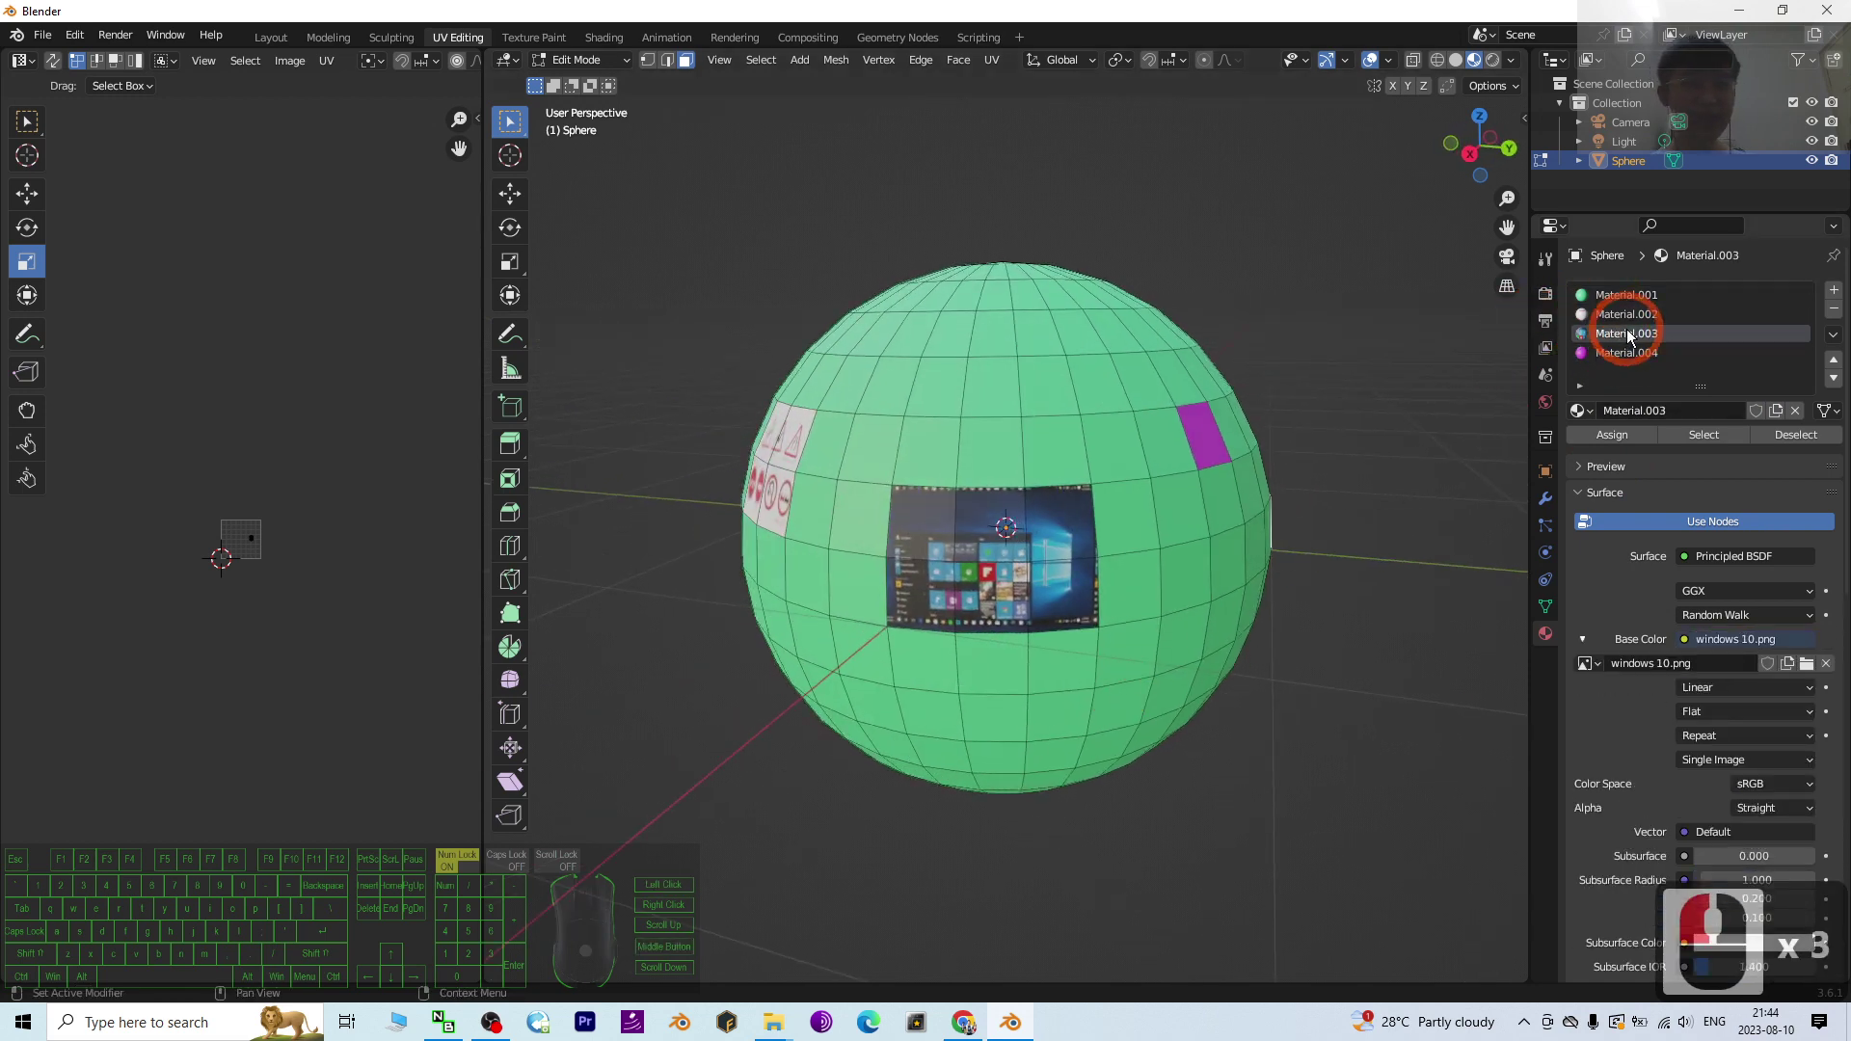
key("F2")
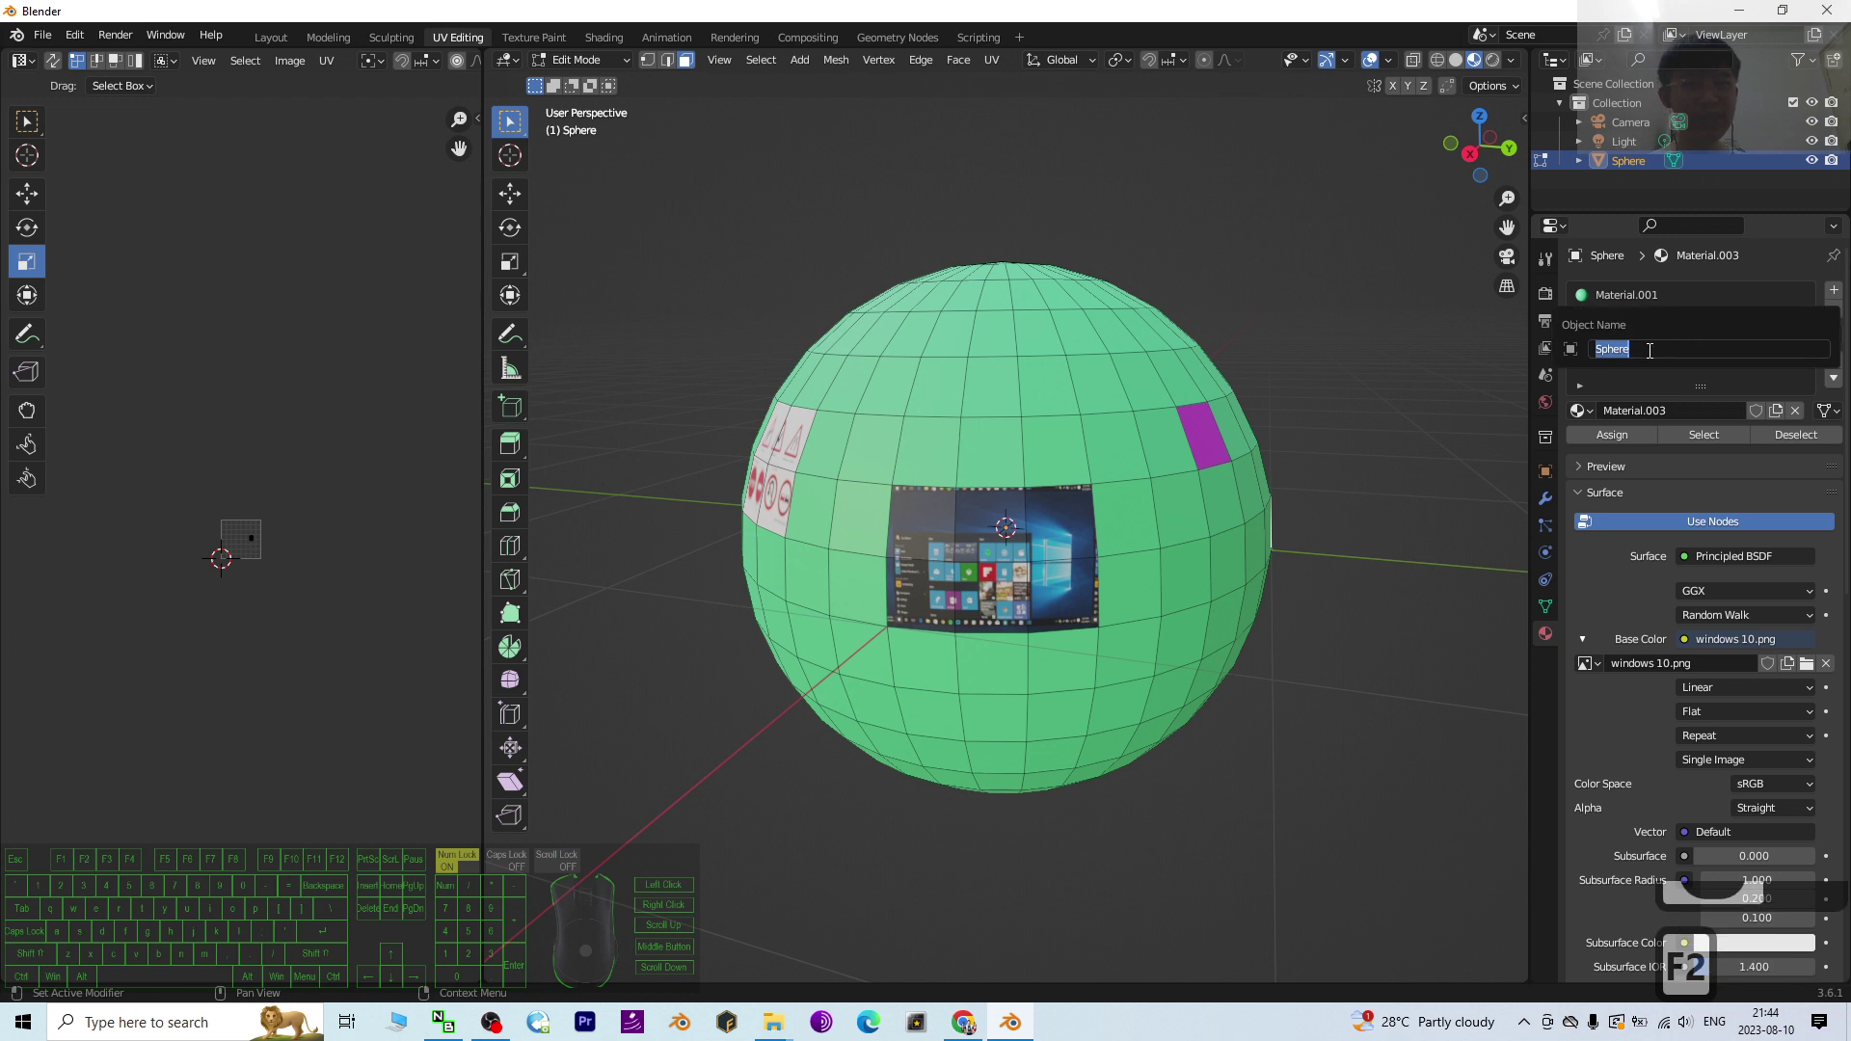
left_click(1629, 334)
double_click(1629, 333)
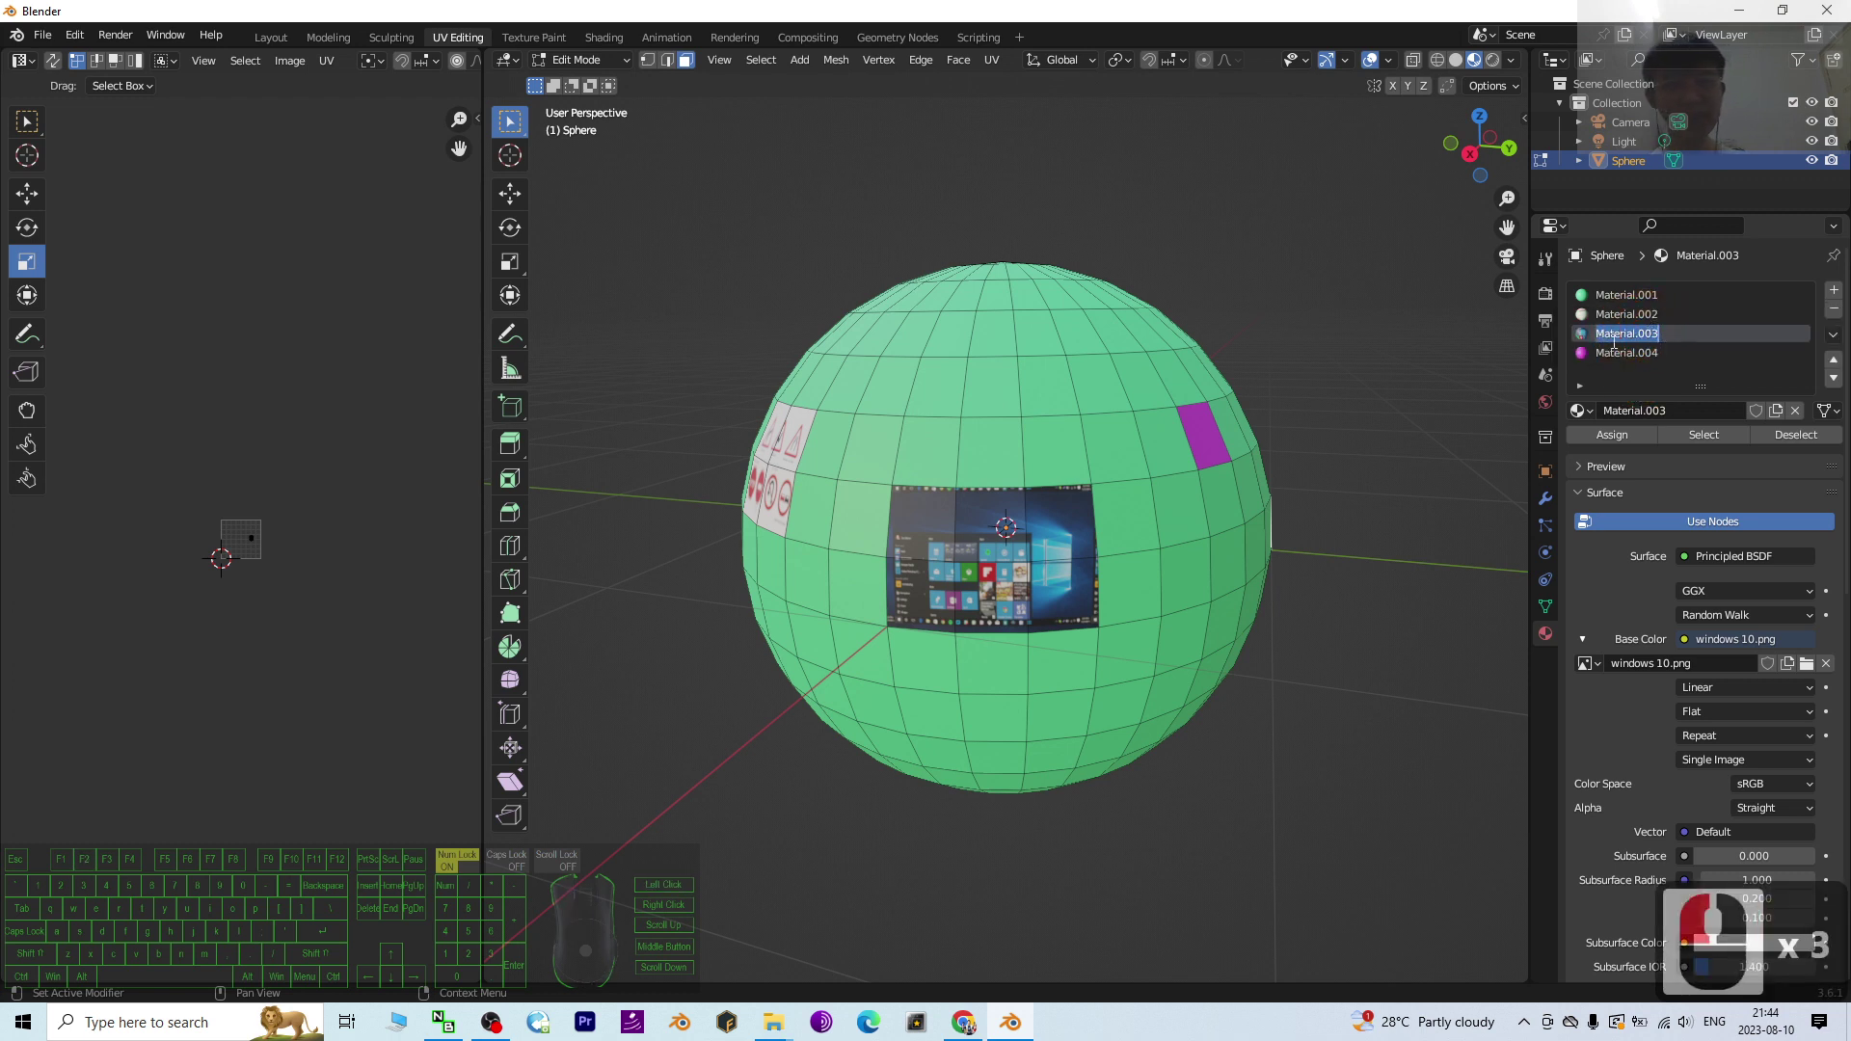
type("wind")
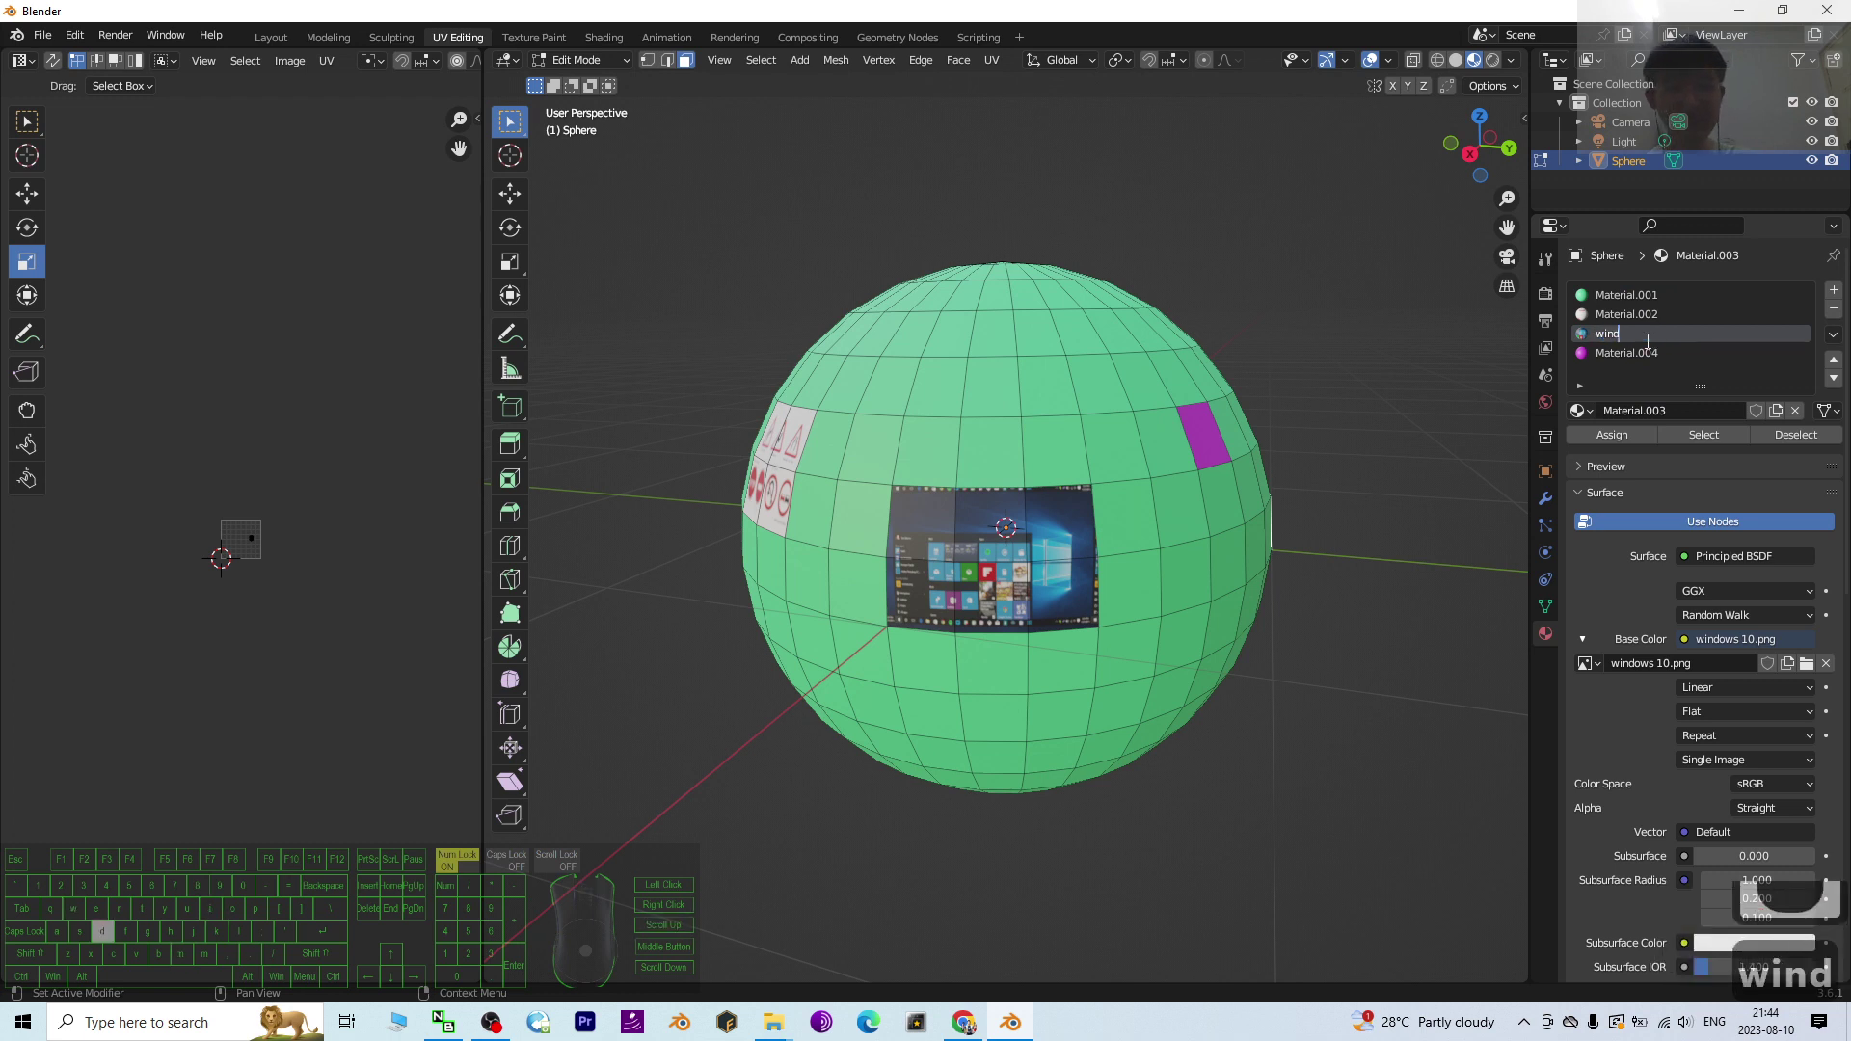
type("ows 10 picture")
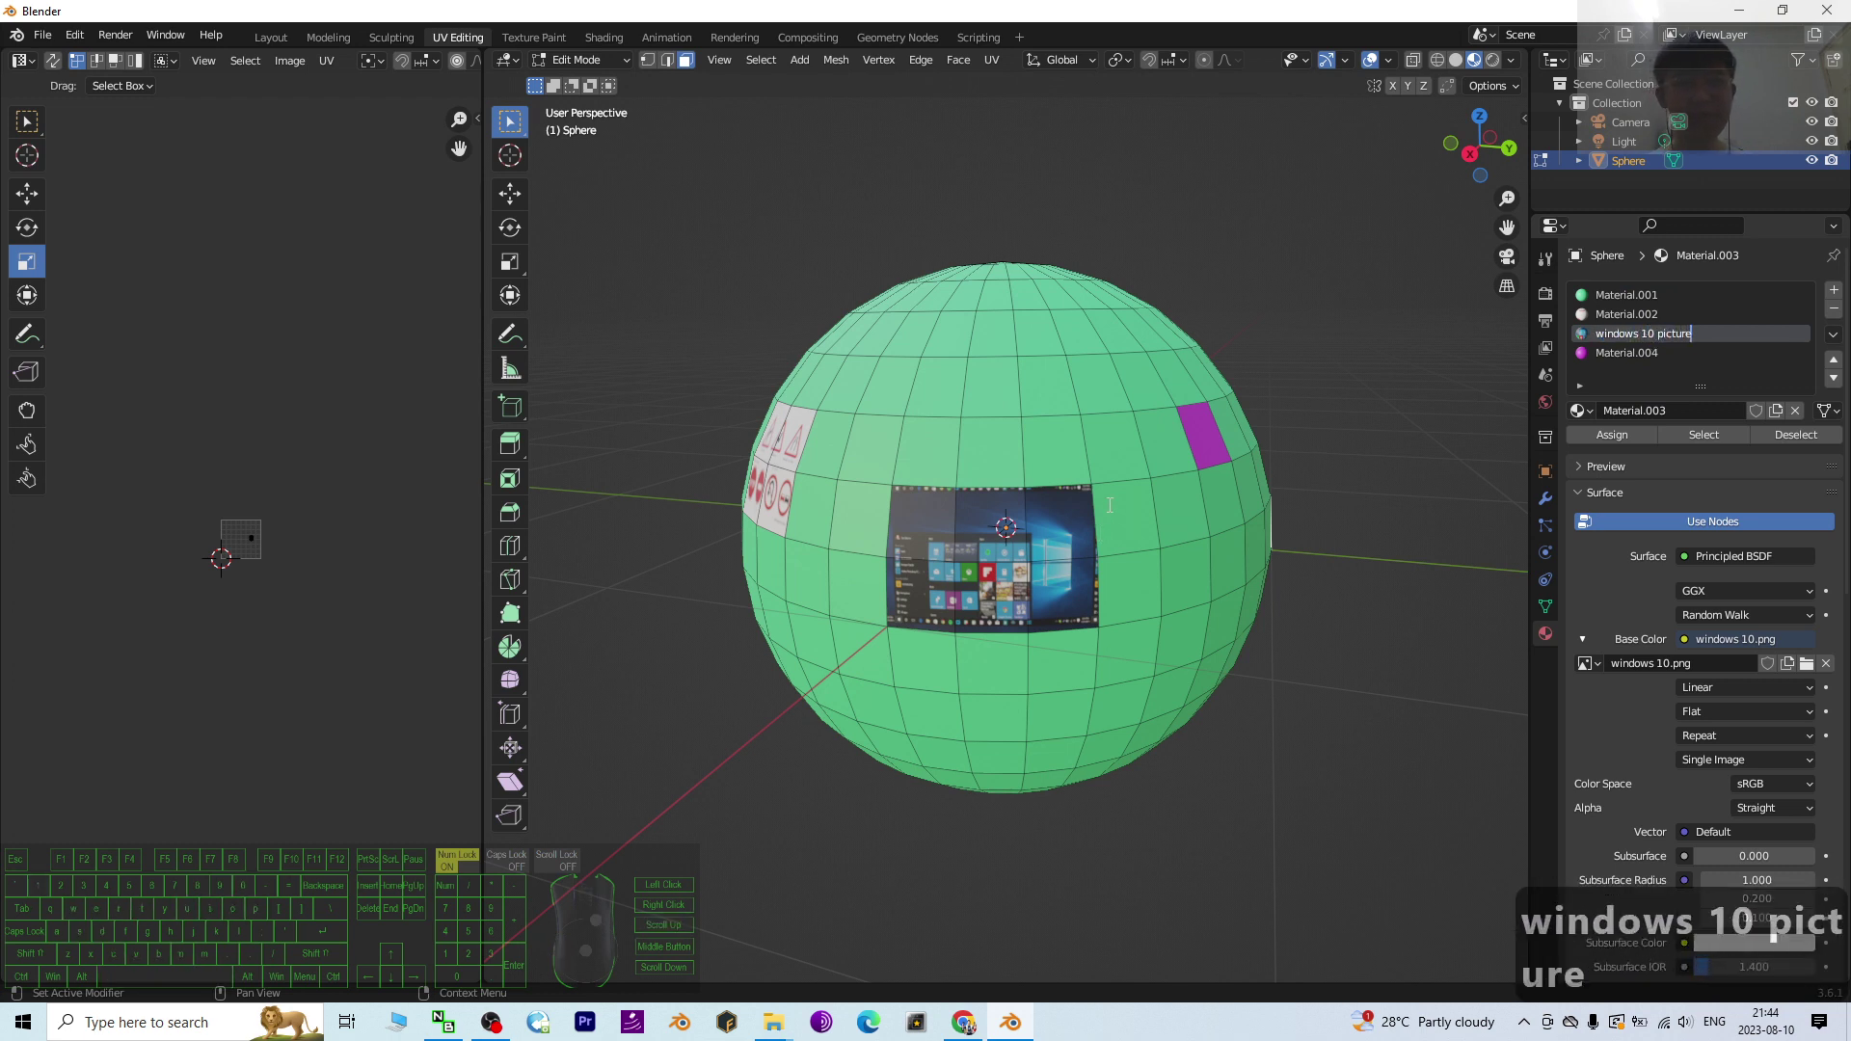
left_click(1187, 448)
Step: Select the magenta face on the sphere and rename its material to "pink"
left_click(1188, 448)
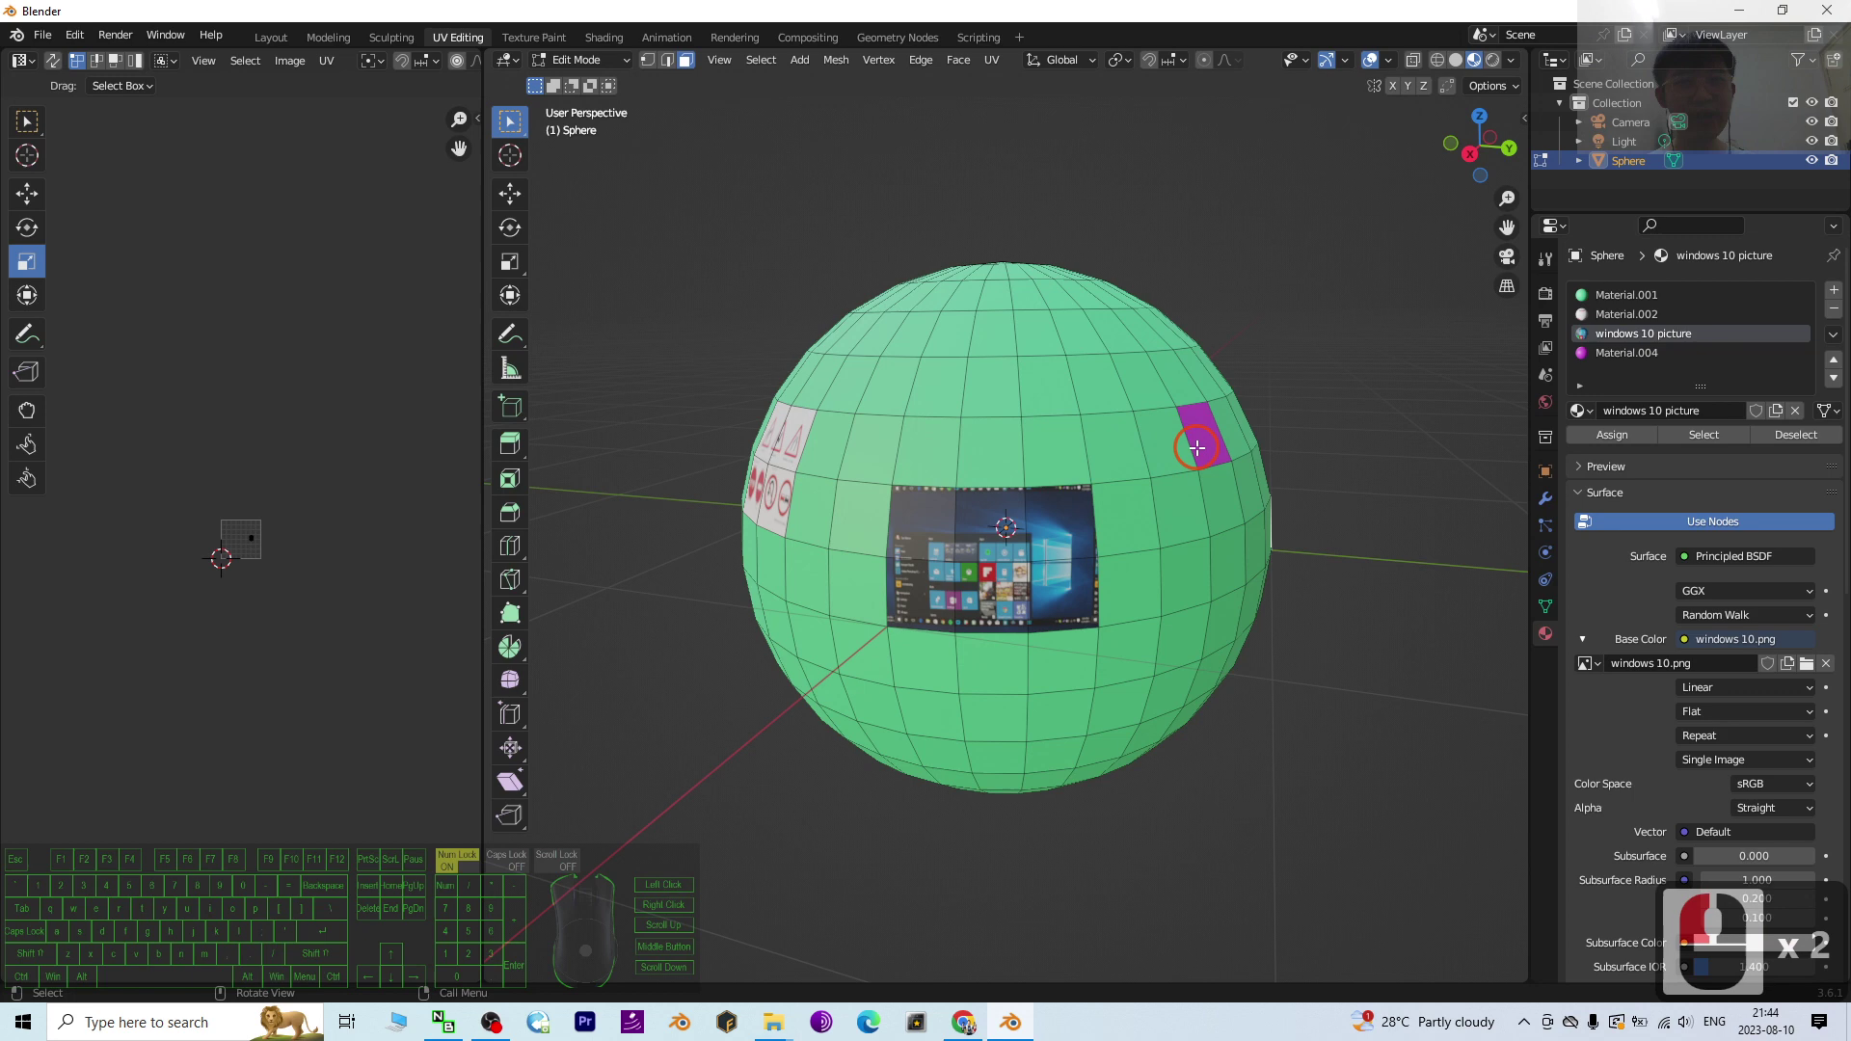
left_click(1636, 353)
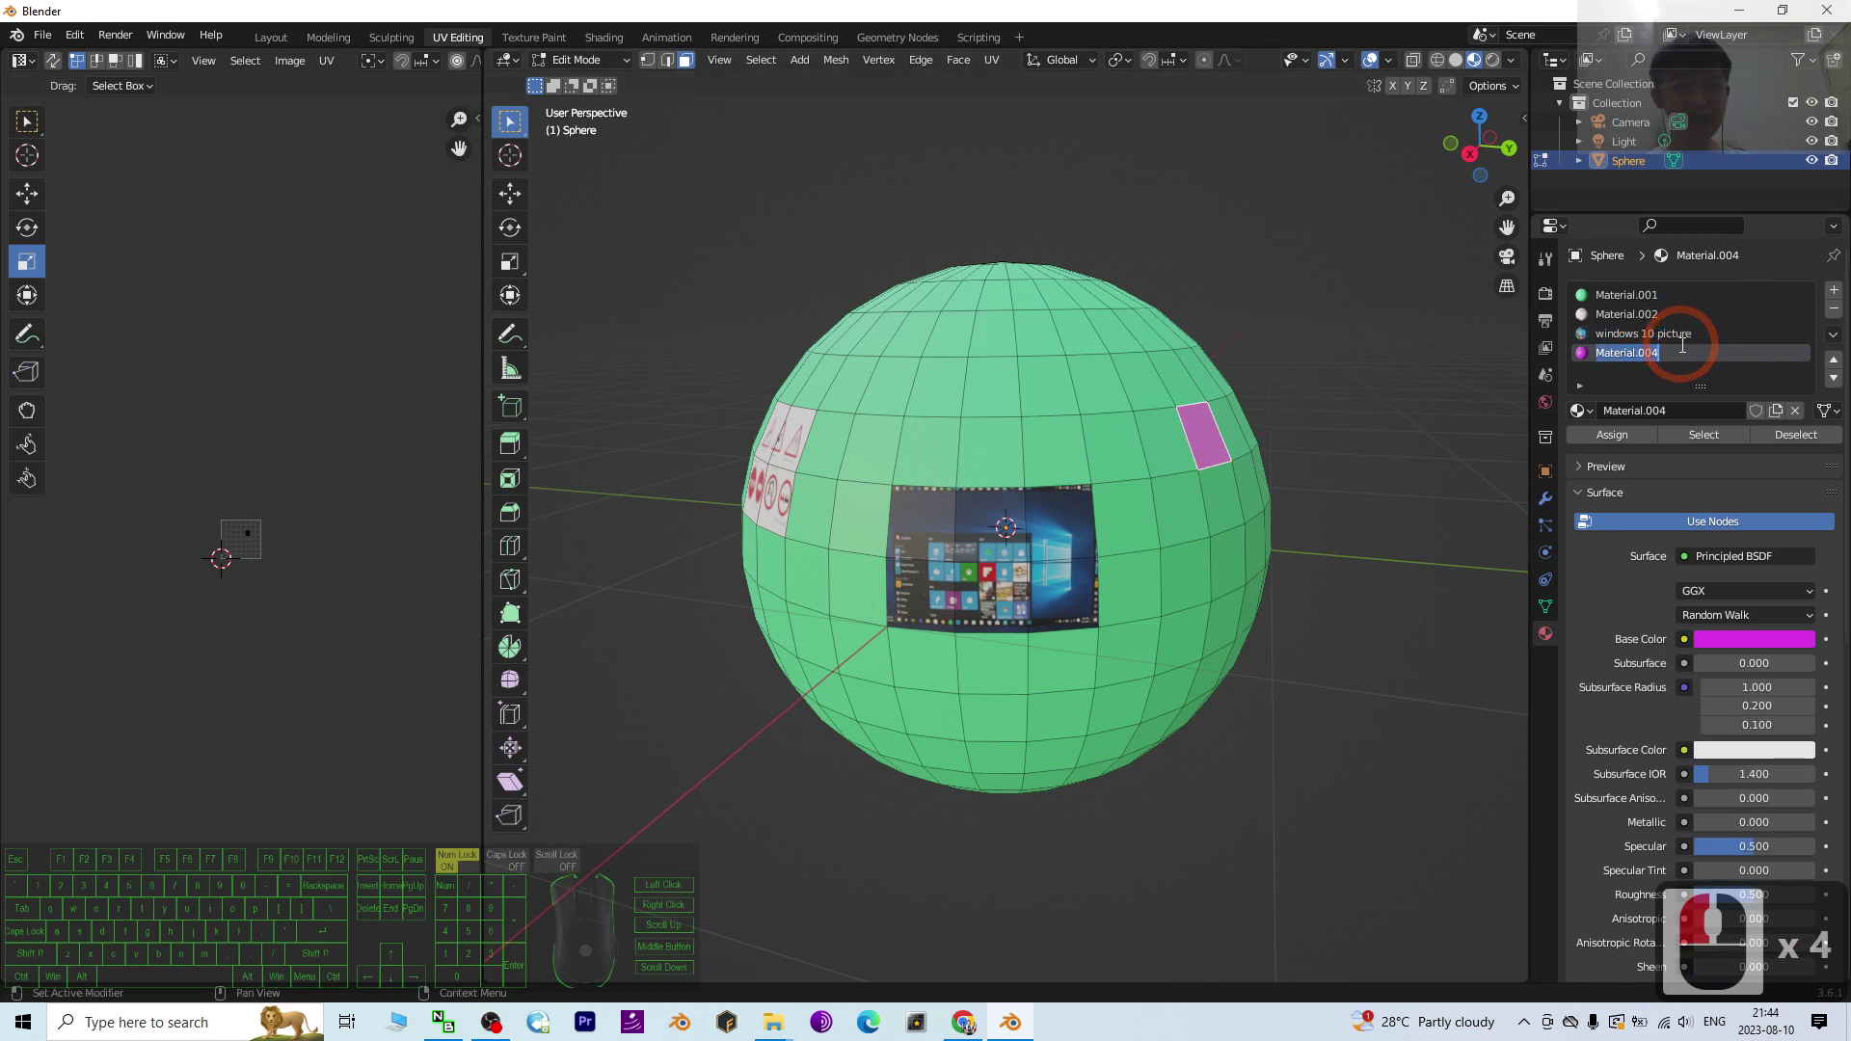
type("pink")
key("Return")
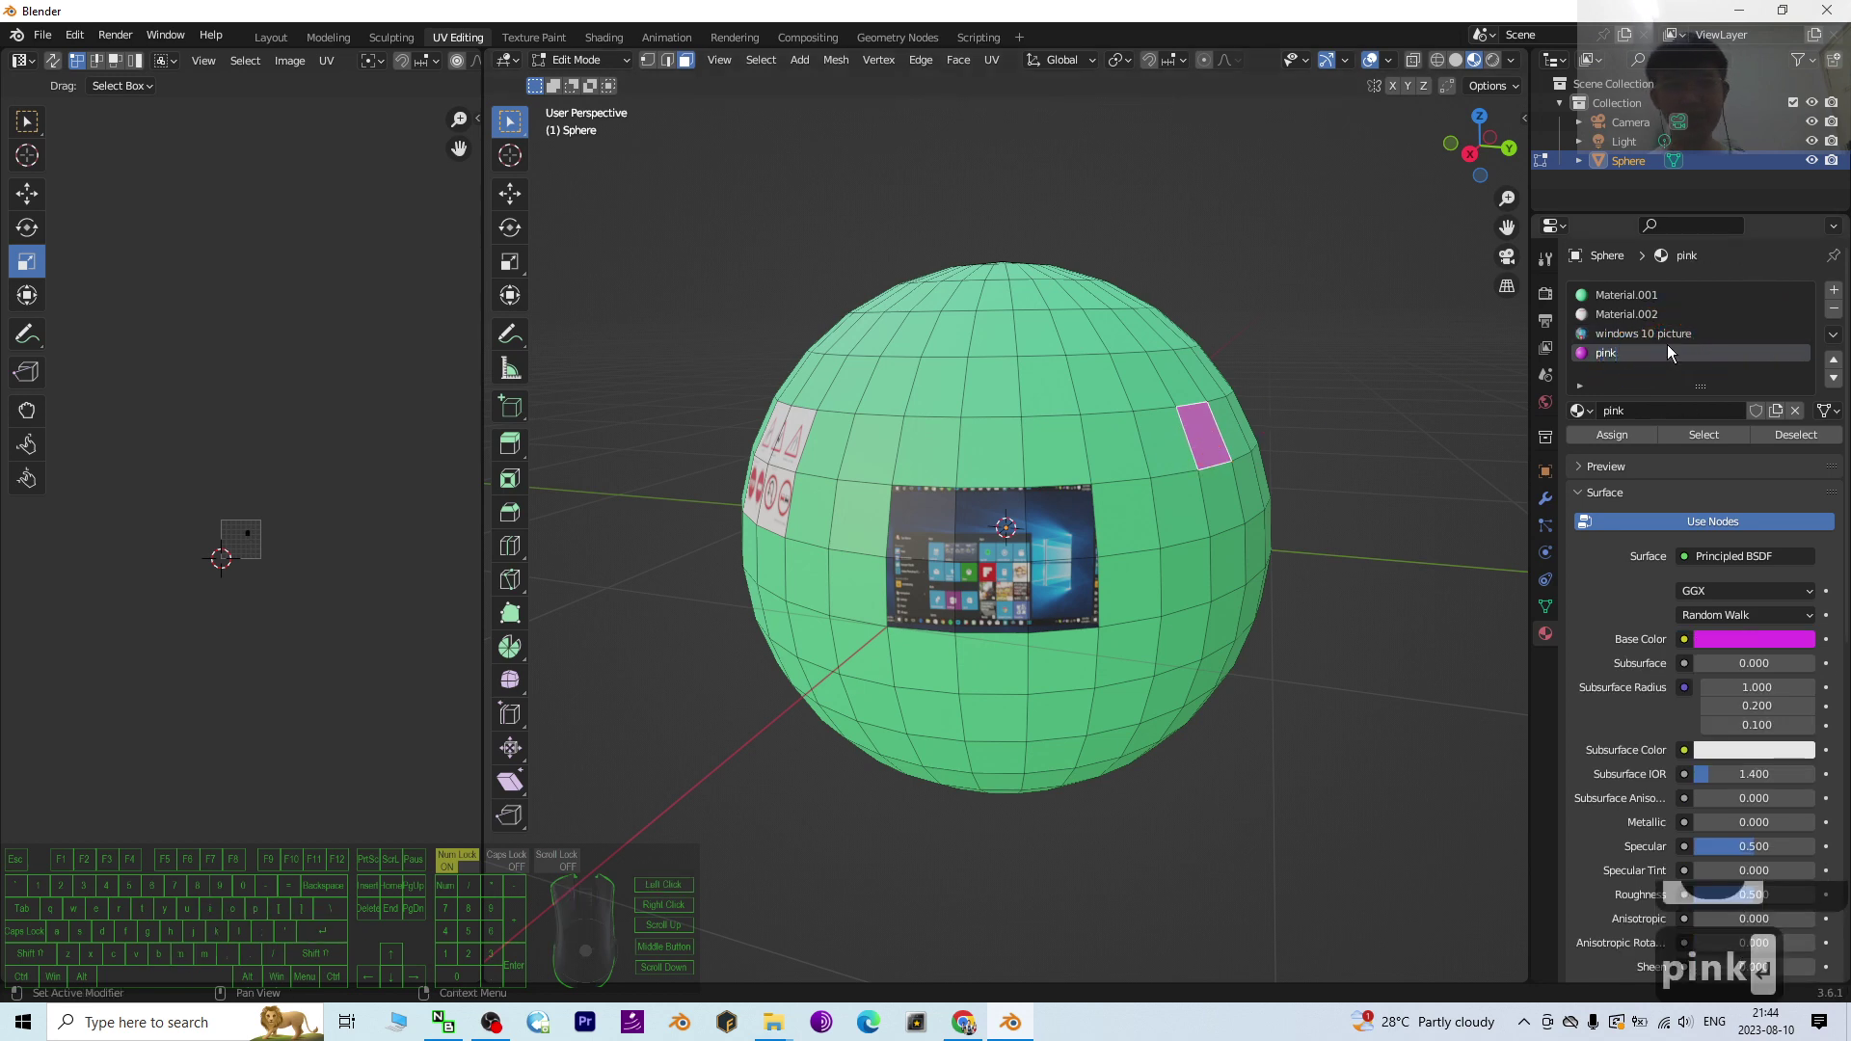
Step: Select a road-sign face on the sphere and rename its material to "sign board"
middle_click_drag(919, 665, 1004, 674)
left_click(929, 530)
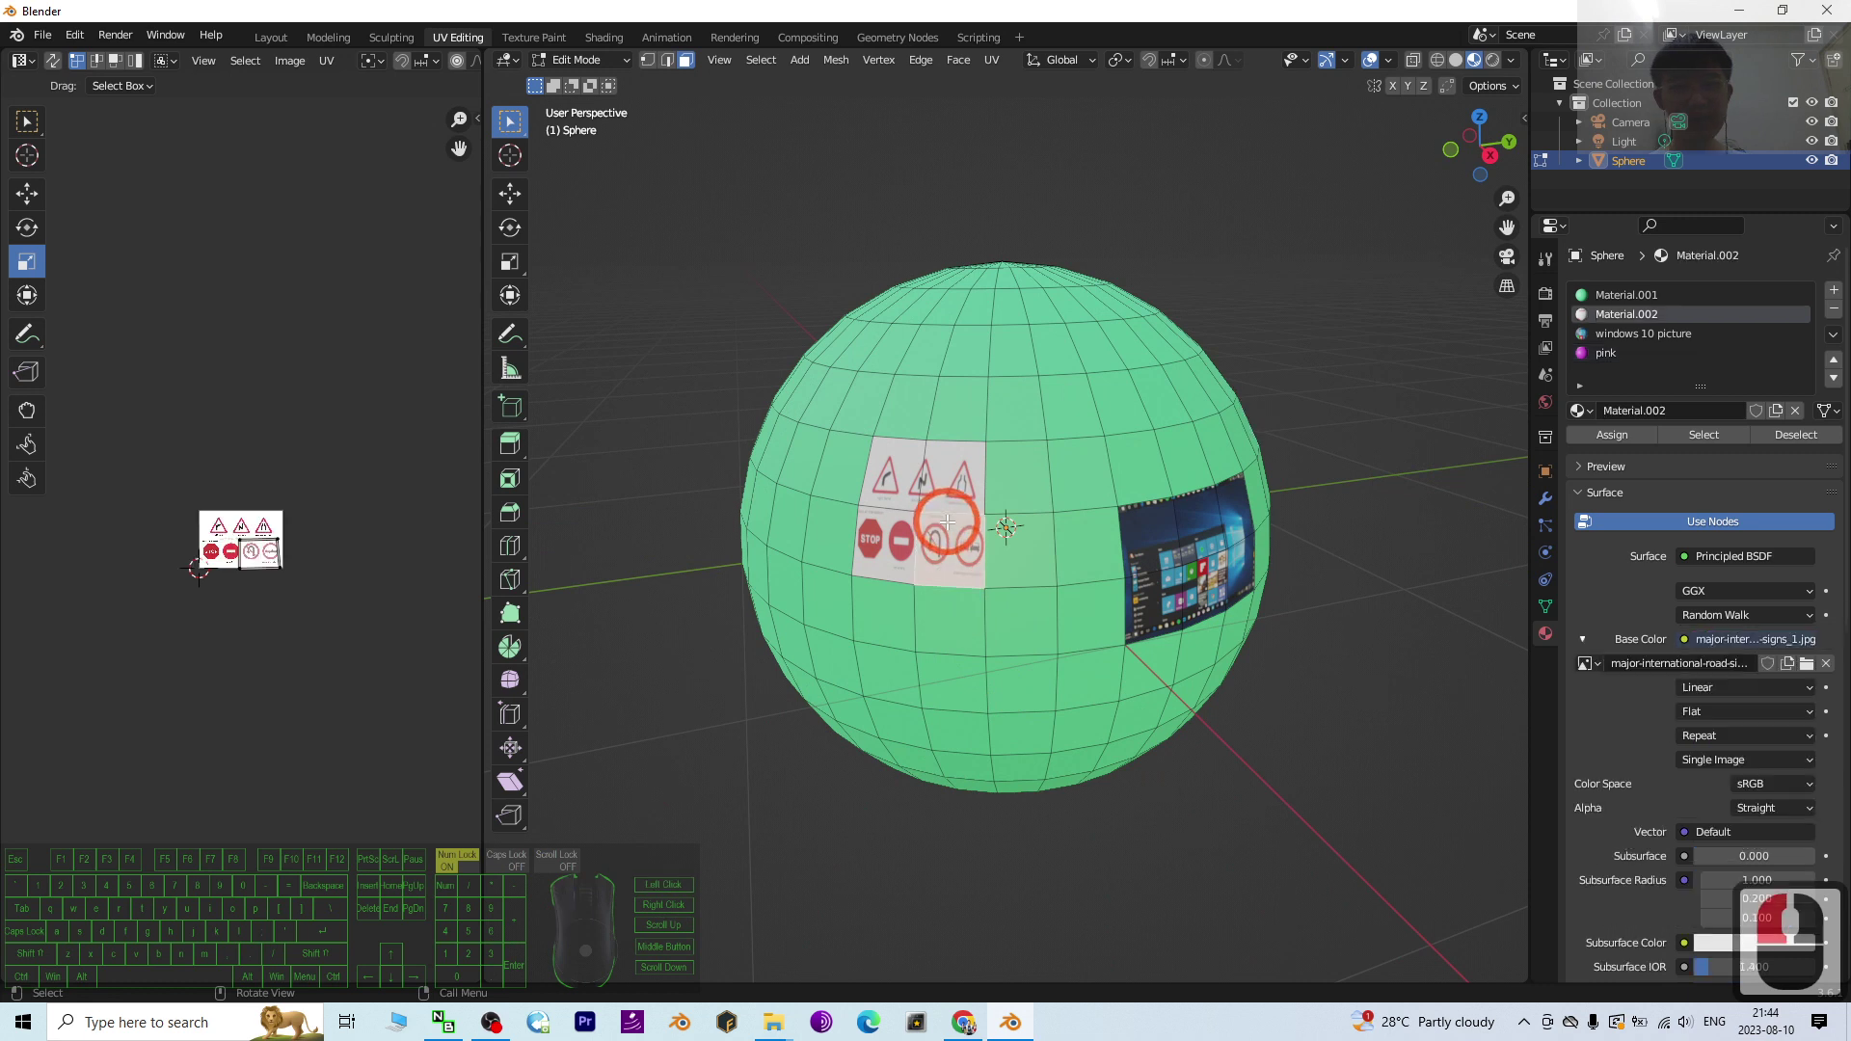
double_click(1649, 321)
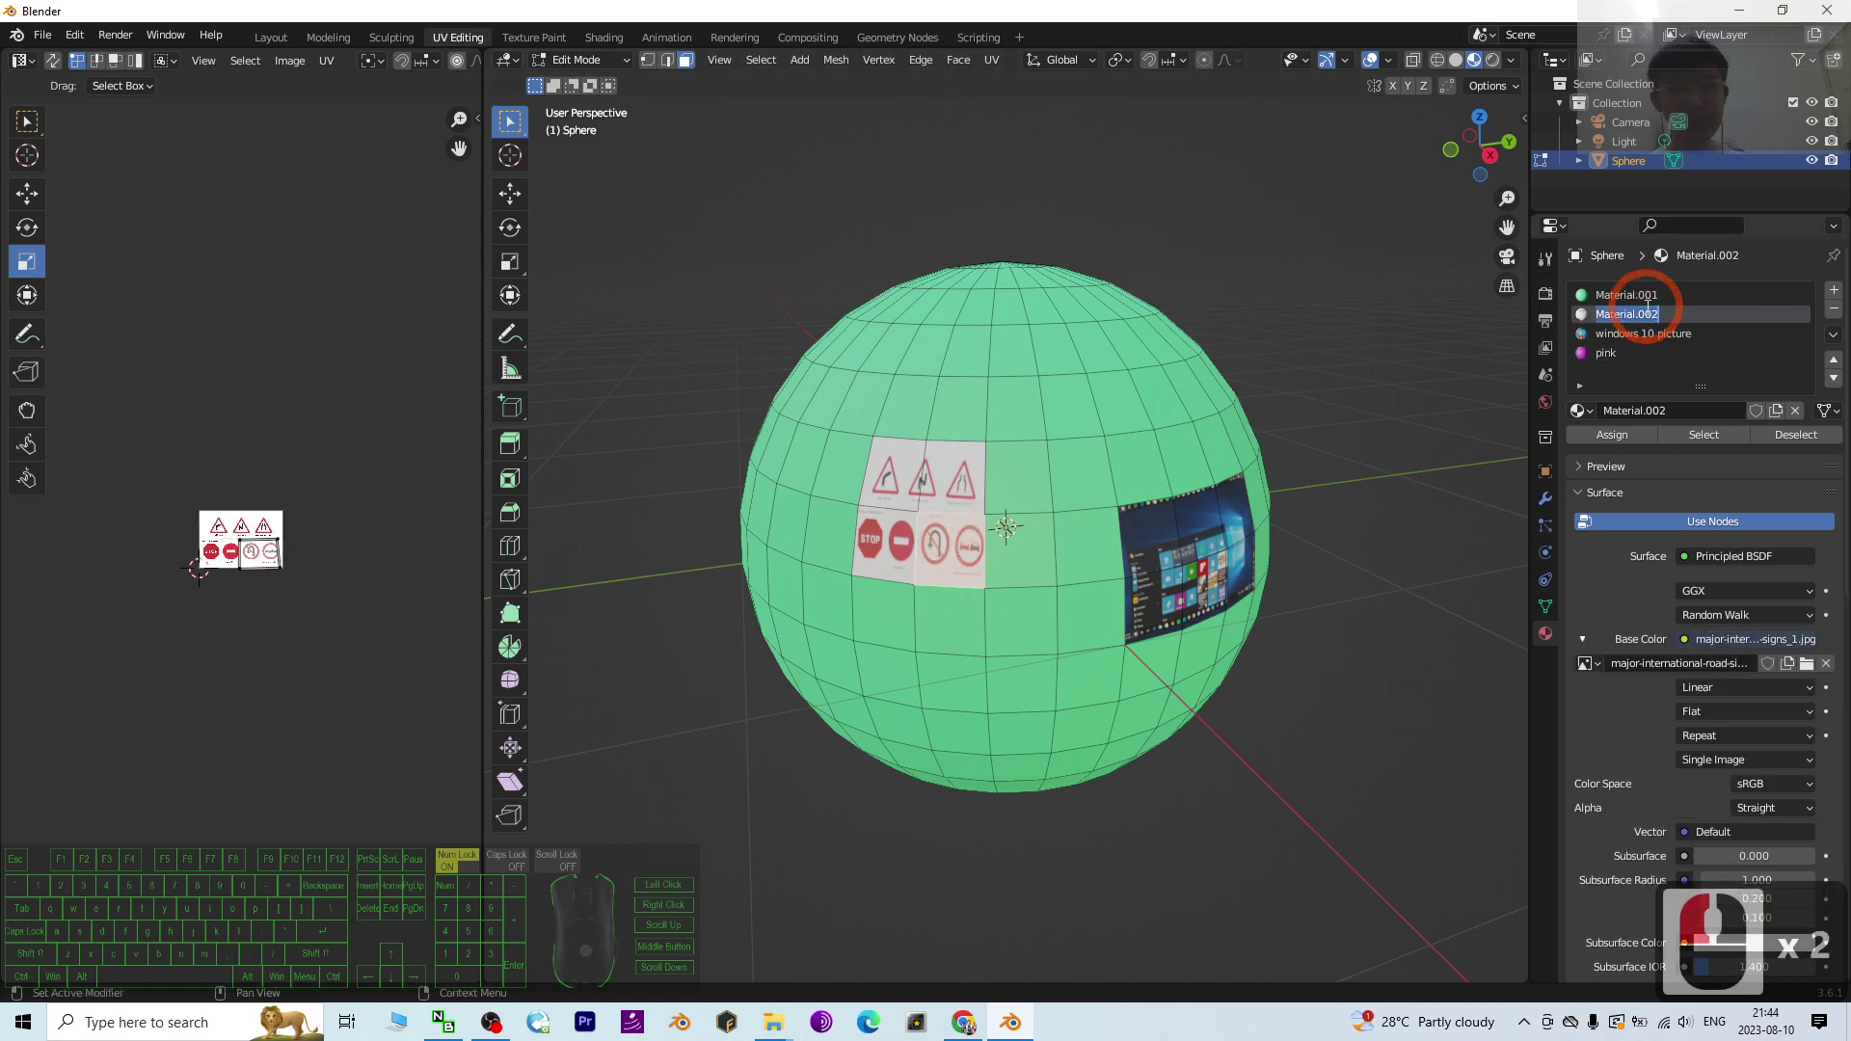
type("sign board")
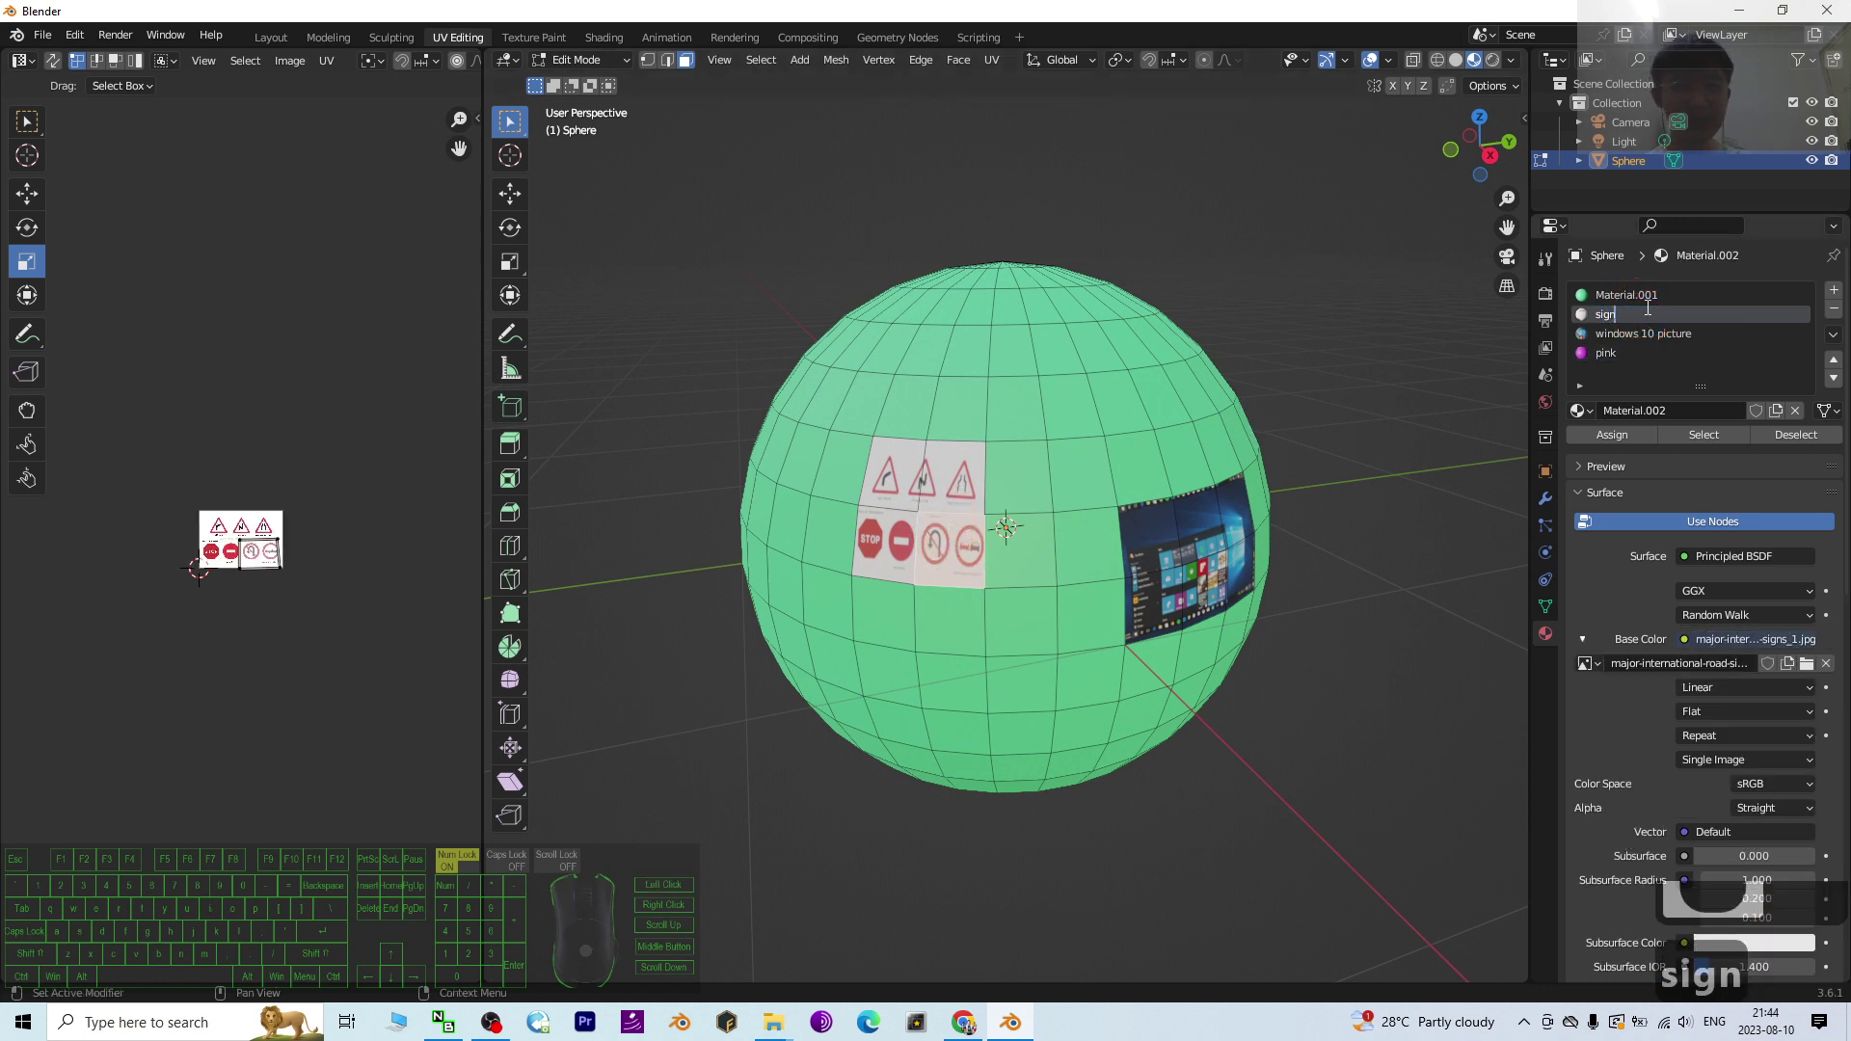
key("Return")
left_click(1630, 294)
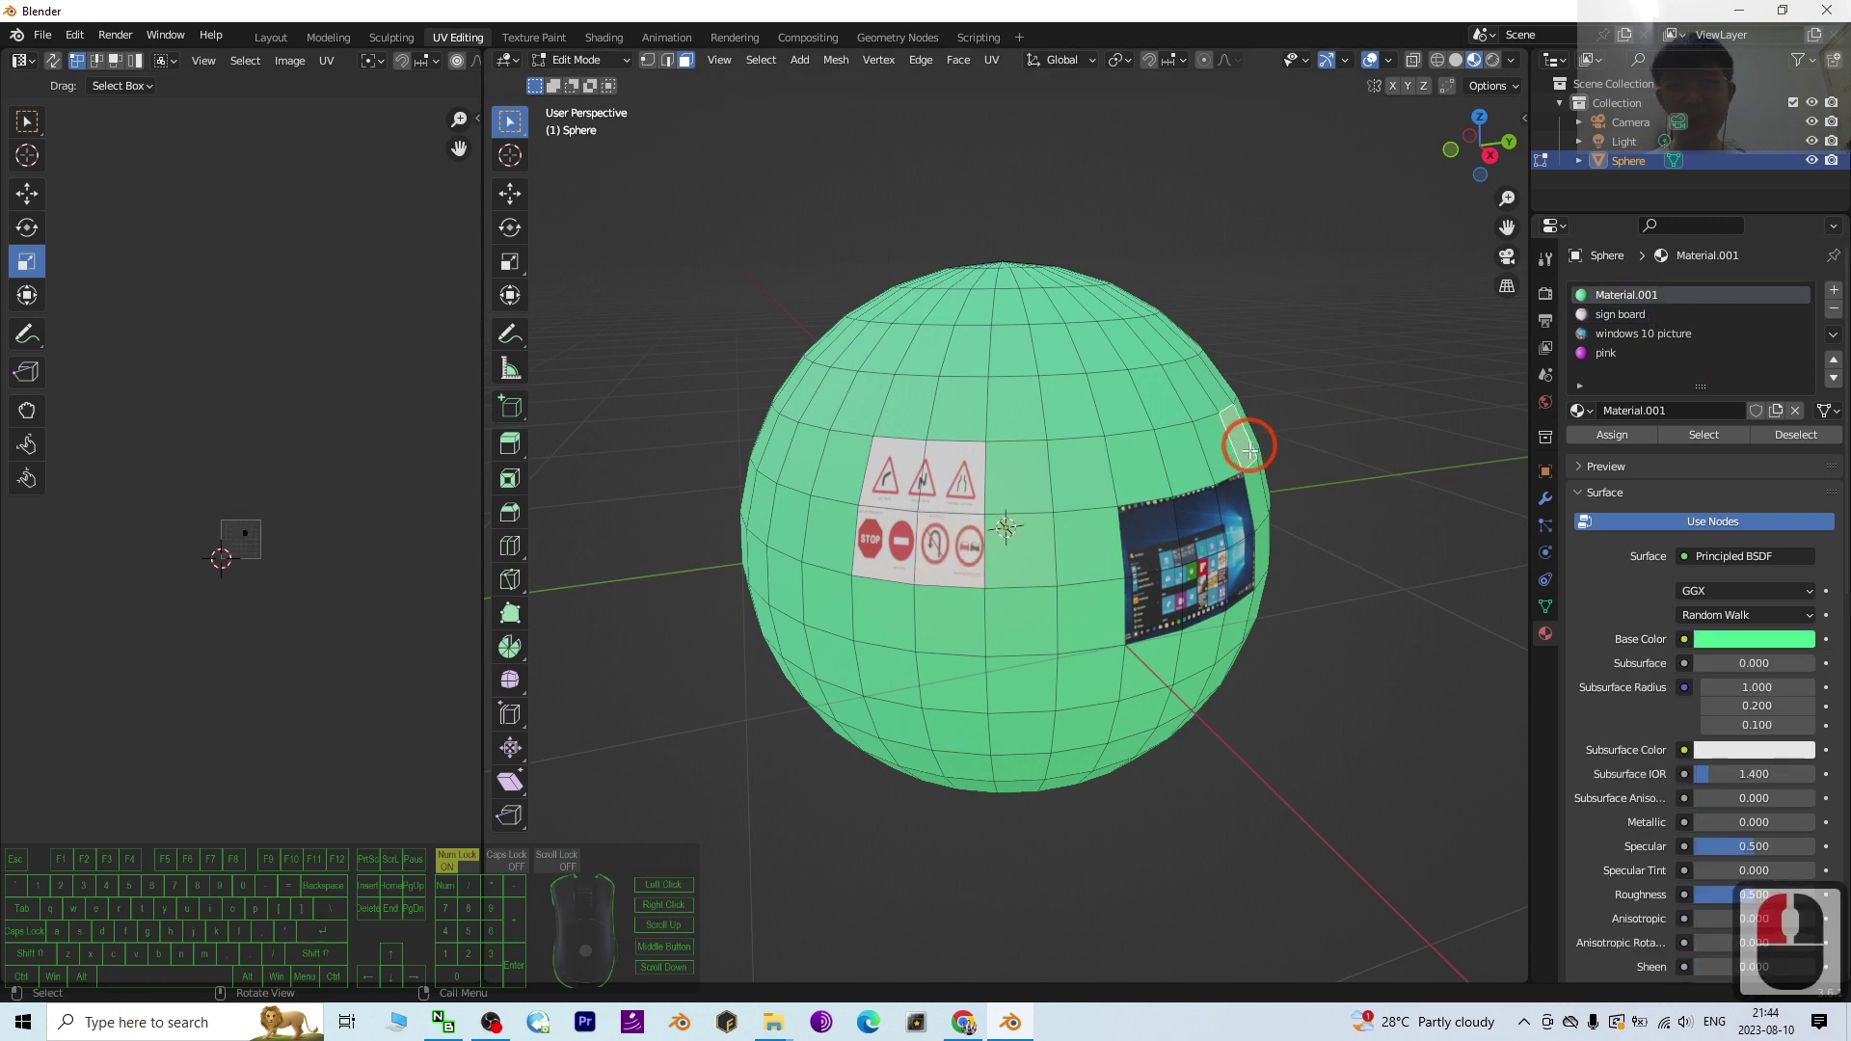
Step: Switch to the Layout workspace and view the sphere with its Windows 10, road-sign and pink faces in the maximized window
middle_click_drag(1249, 446, 916, 103)
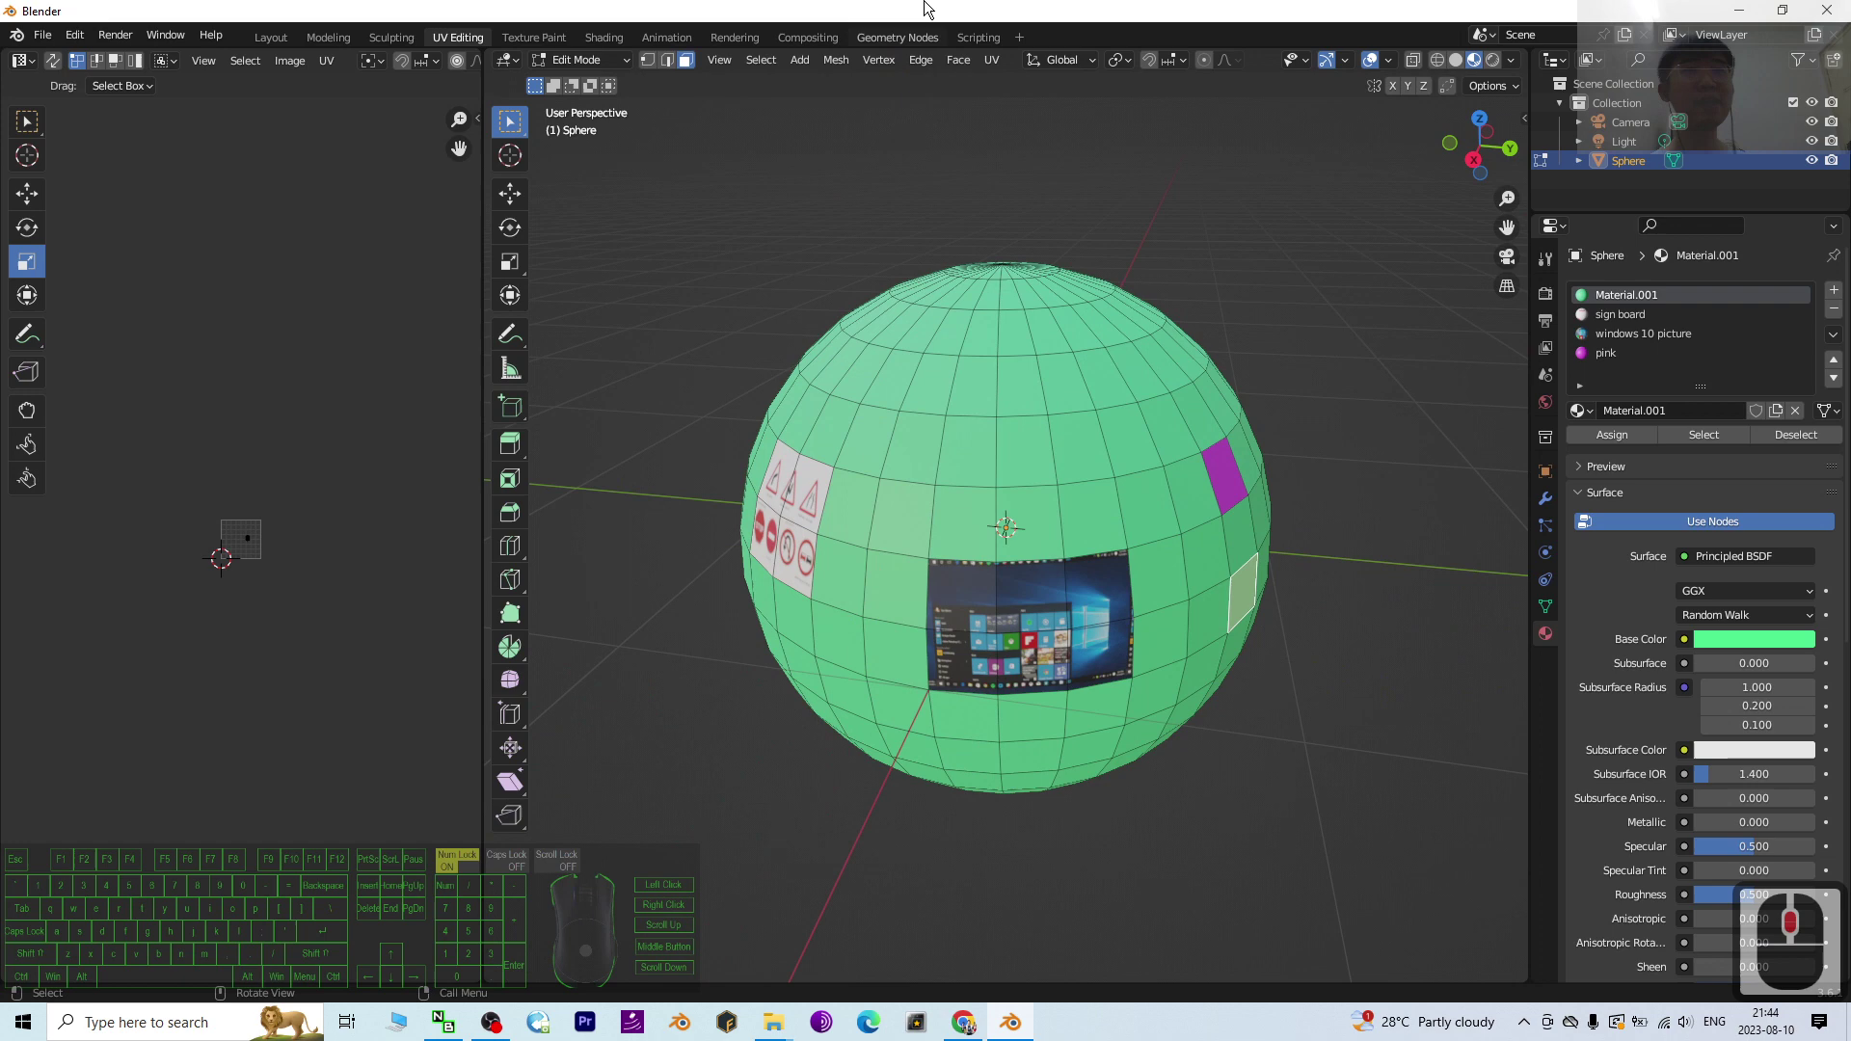
left_click_drag(931, 11, 1195, 49)
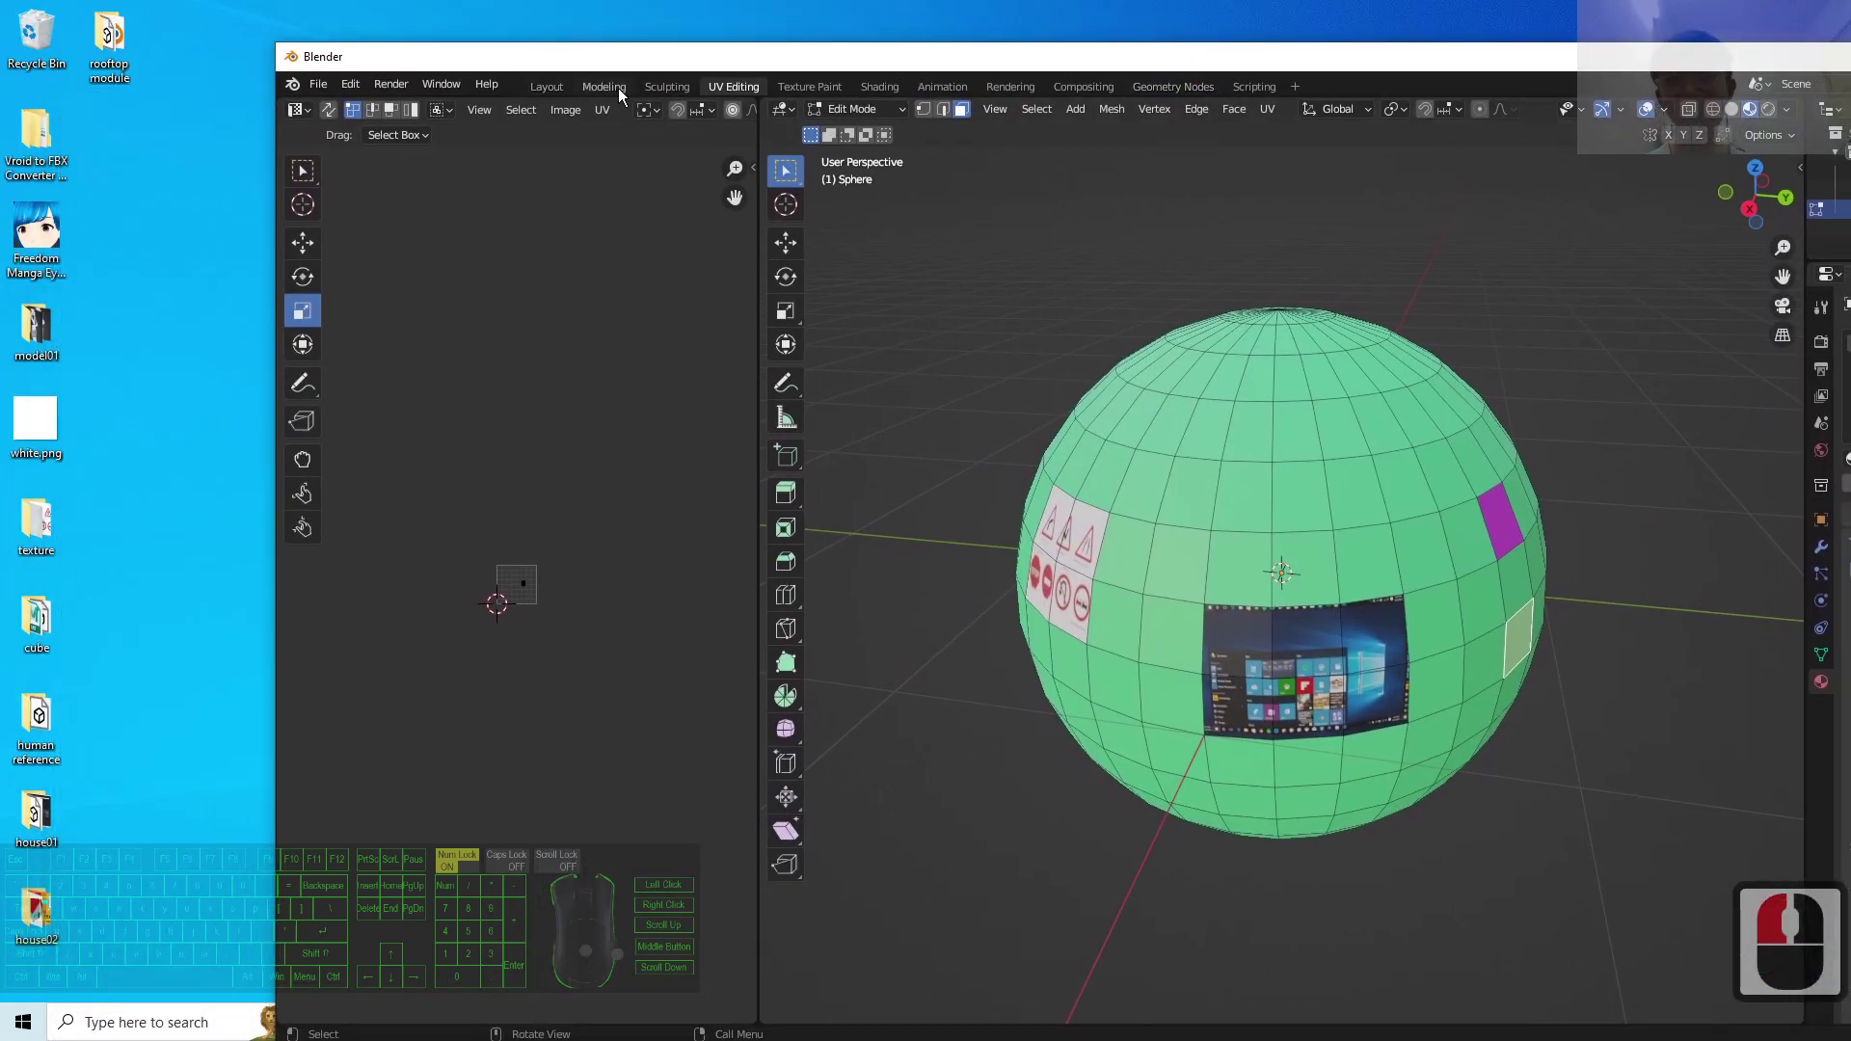
left_click(547, 86)
left_click_drag(1150, 44, 998, 81)
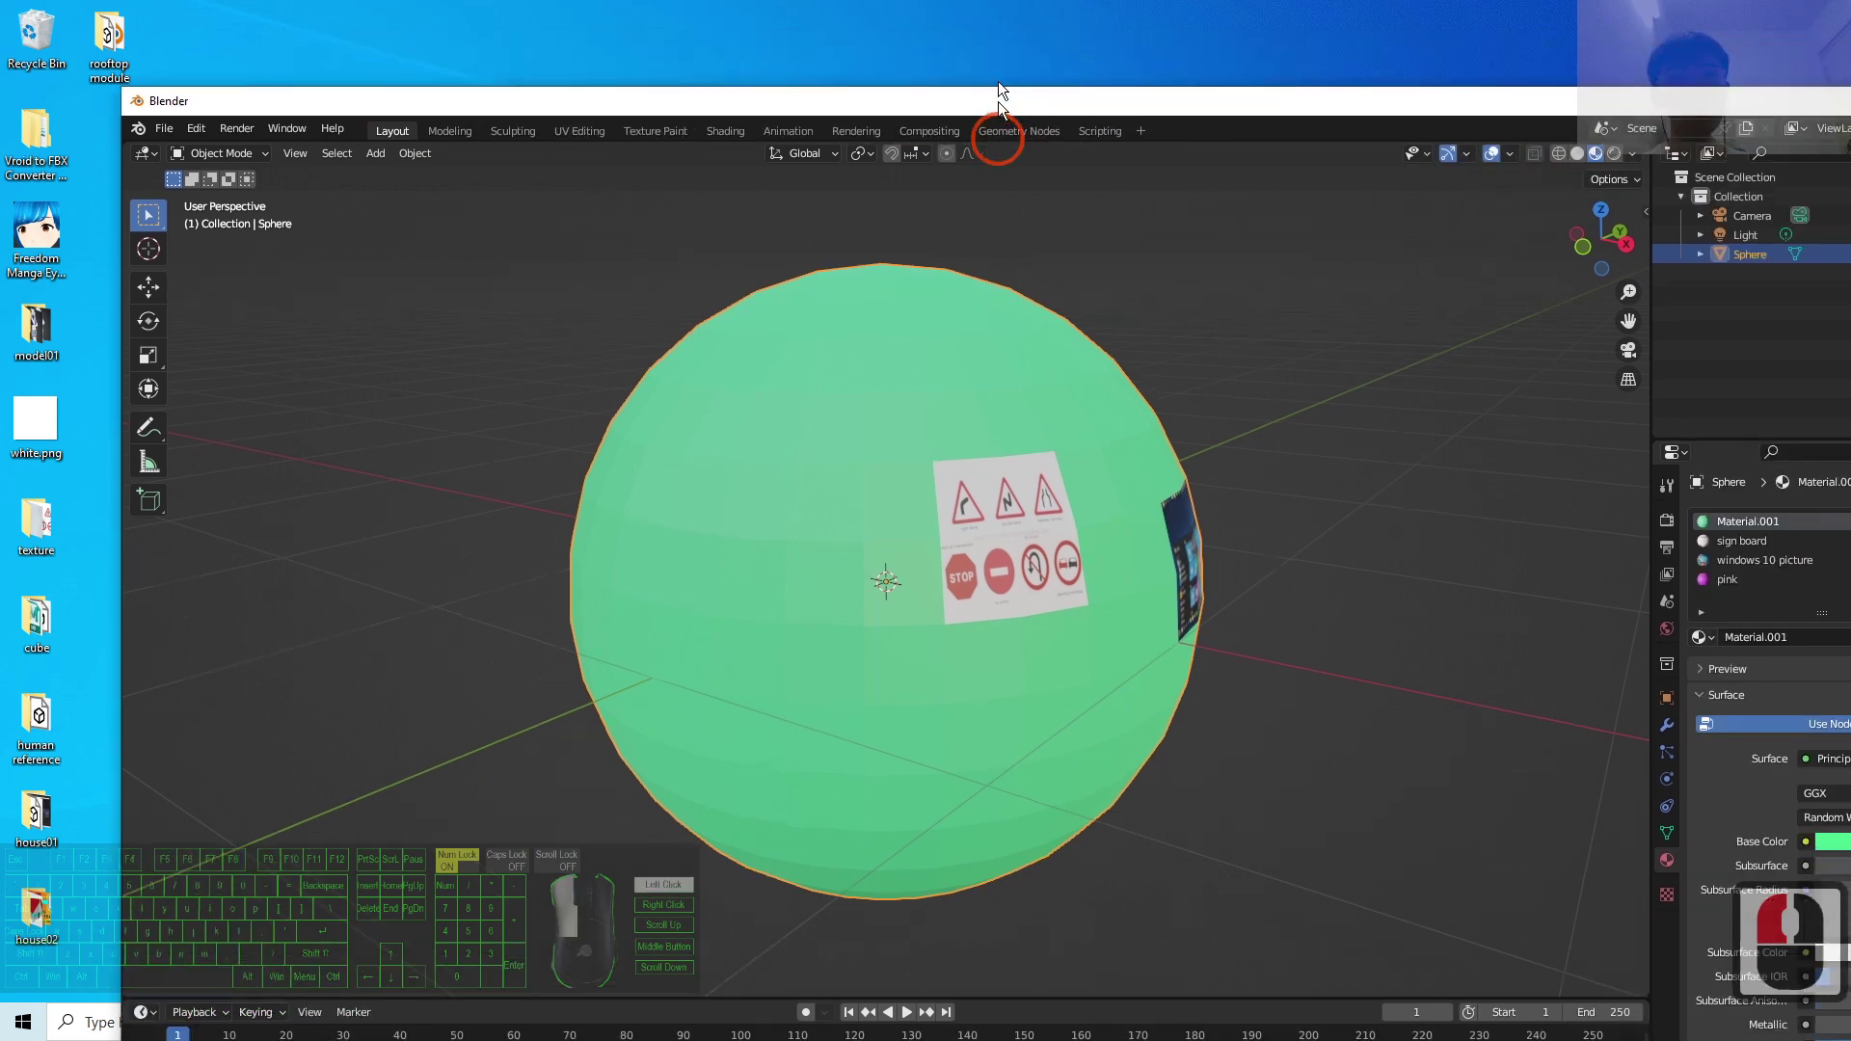
double_click(998, 81)
middle_click_drag(1113, 628, 900, 609)
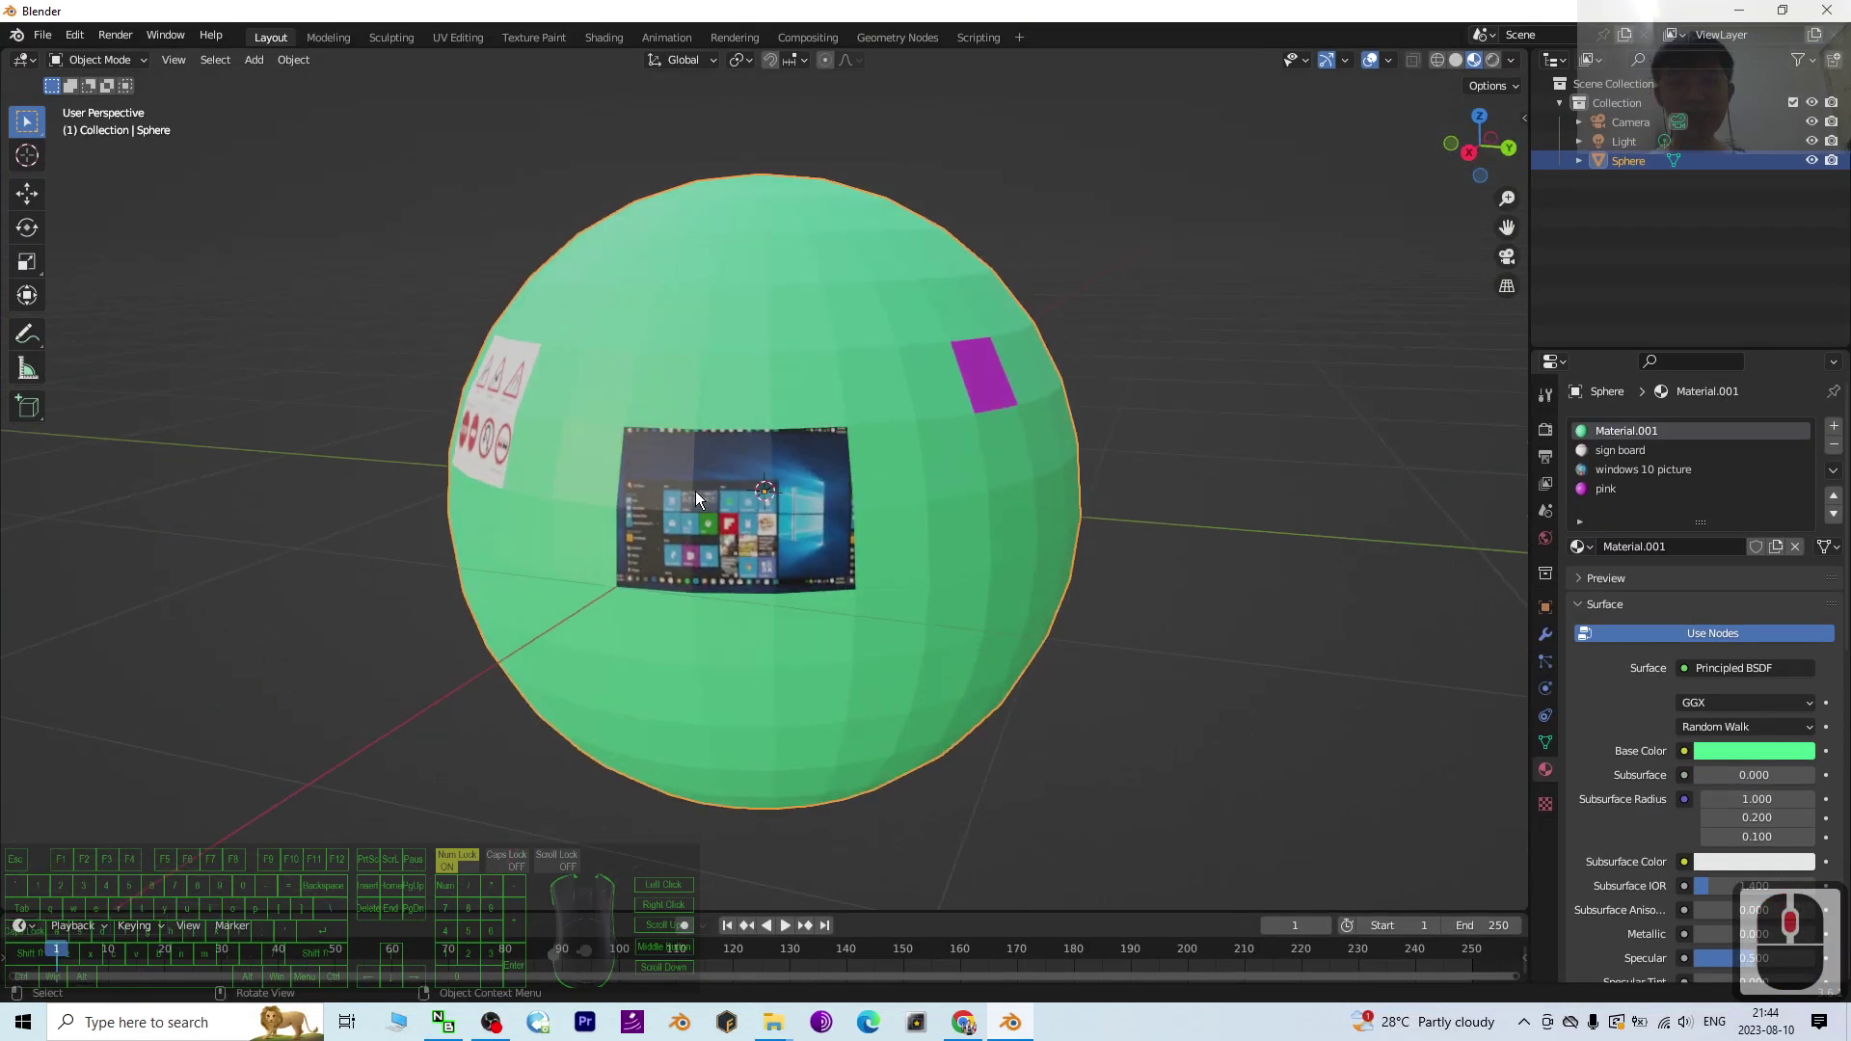
Step: View the textured faces on the sphere and shift the Blender window to uncover the desktop files
middle_click_drag(696, 490, 773, 507)
scroll(773, 507, "up", 3)
scroll(933, 514, "down", 2)
middle_click_drag(1157, 611, 1054, 565)
left_click_drag(858, 10, 966, 65)
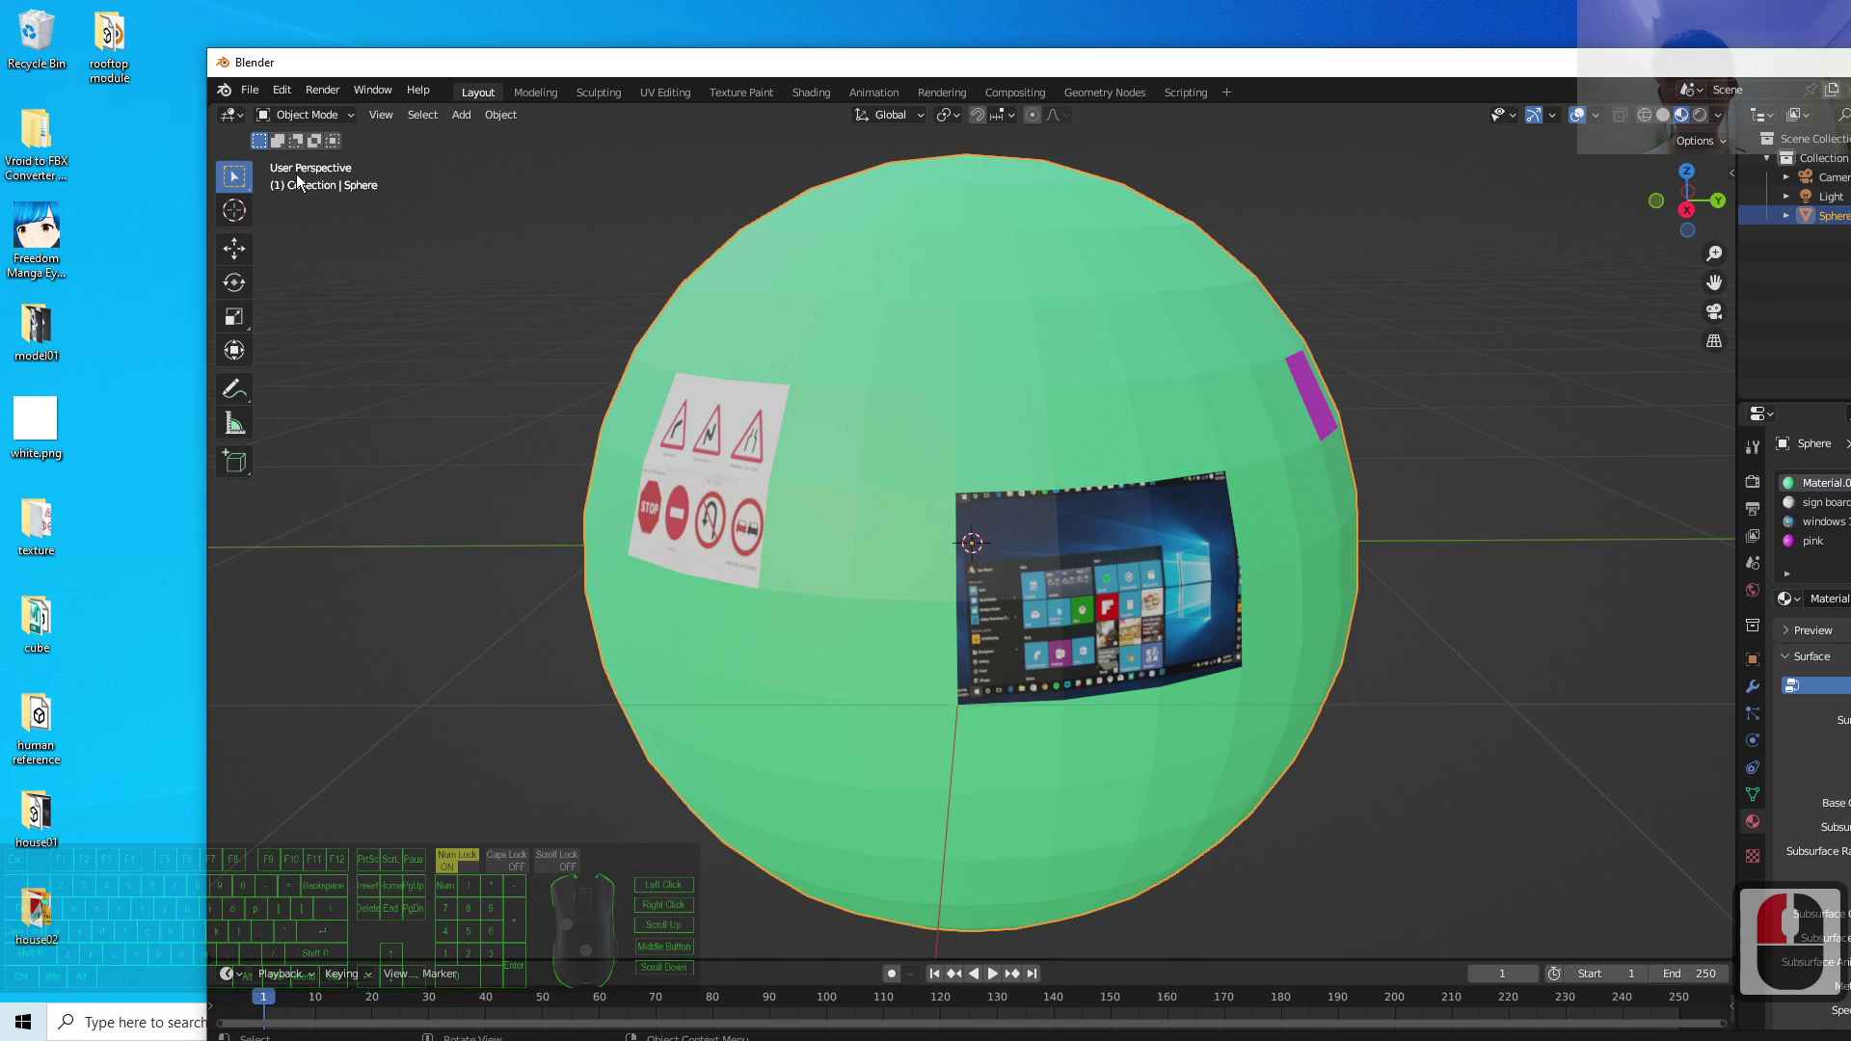
left_click(253, 92)
mouse_move(307, 364)
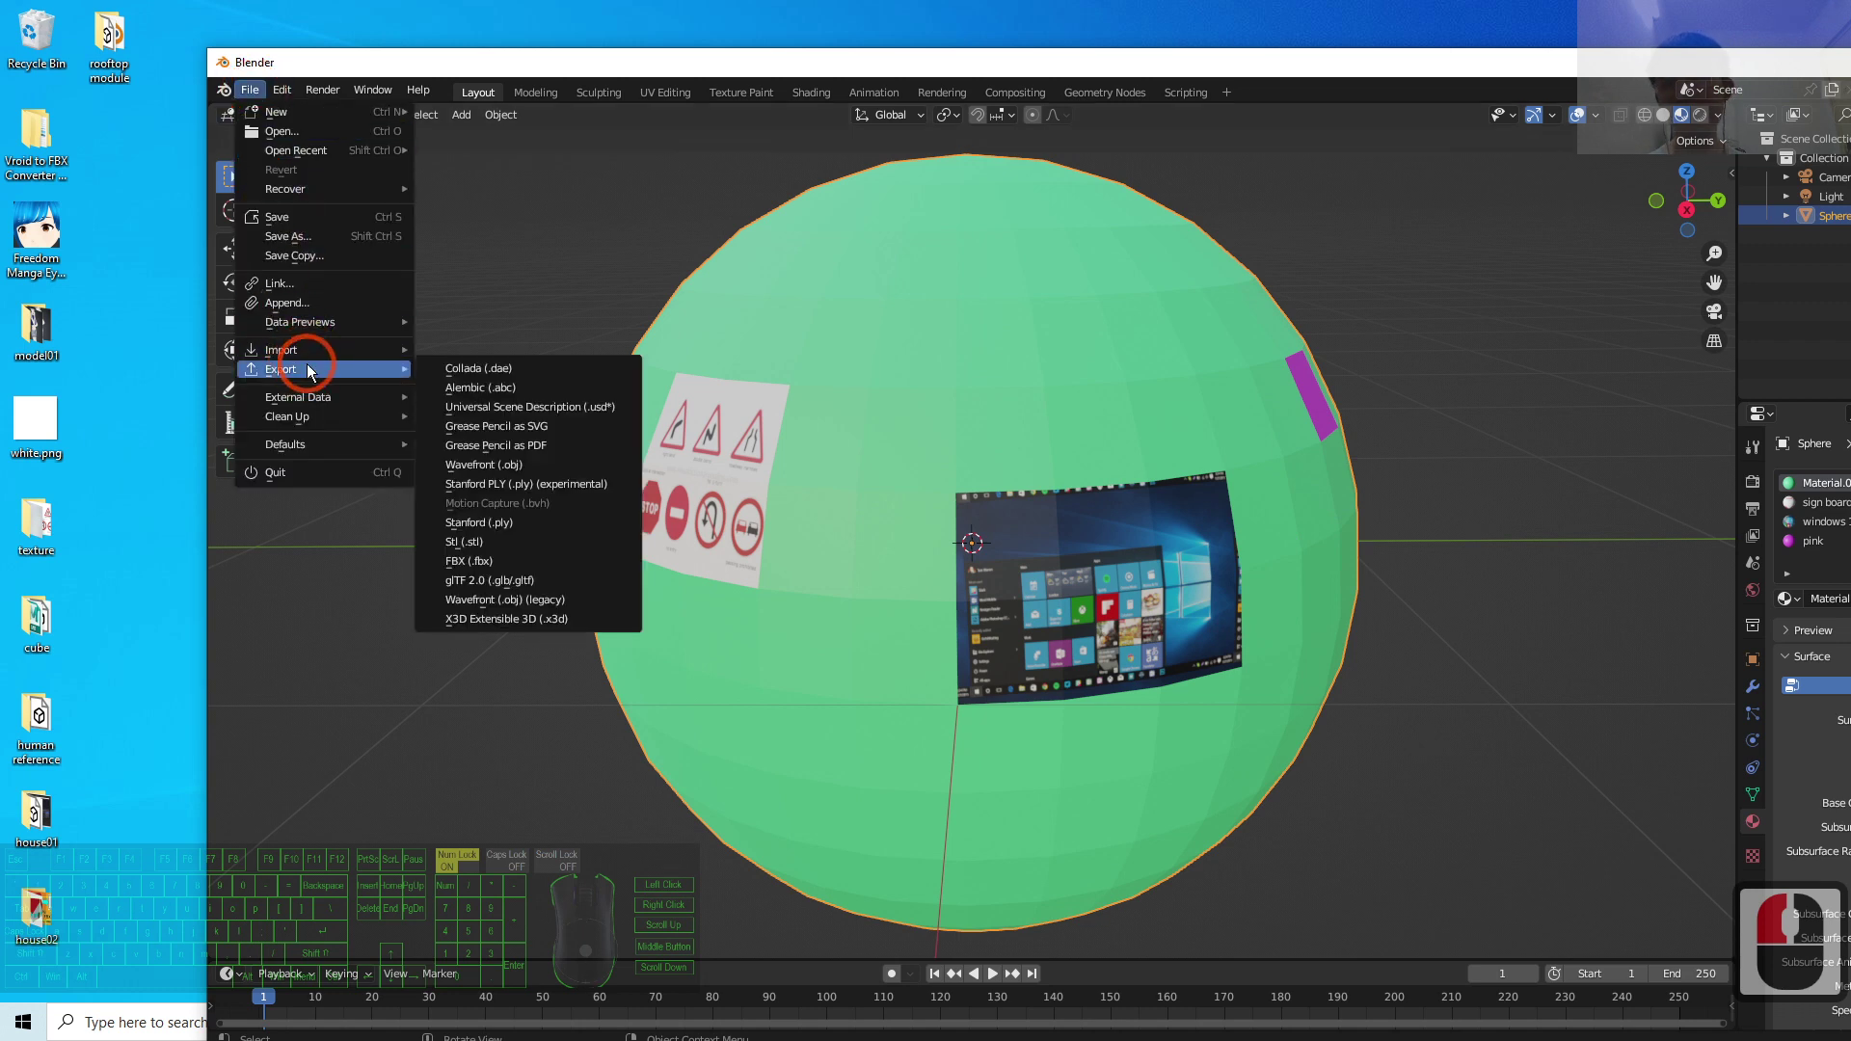
left_click(463, 561)
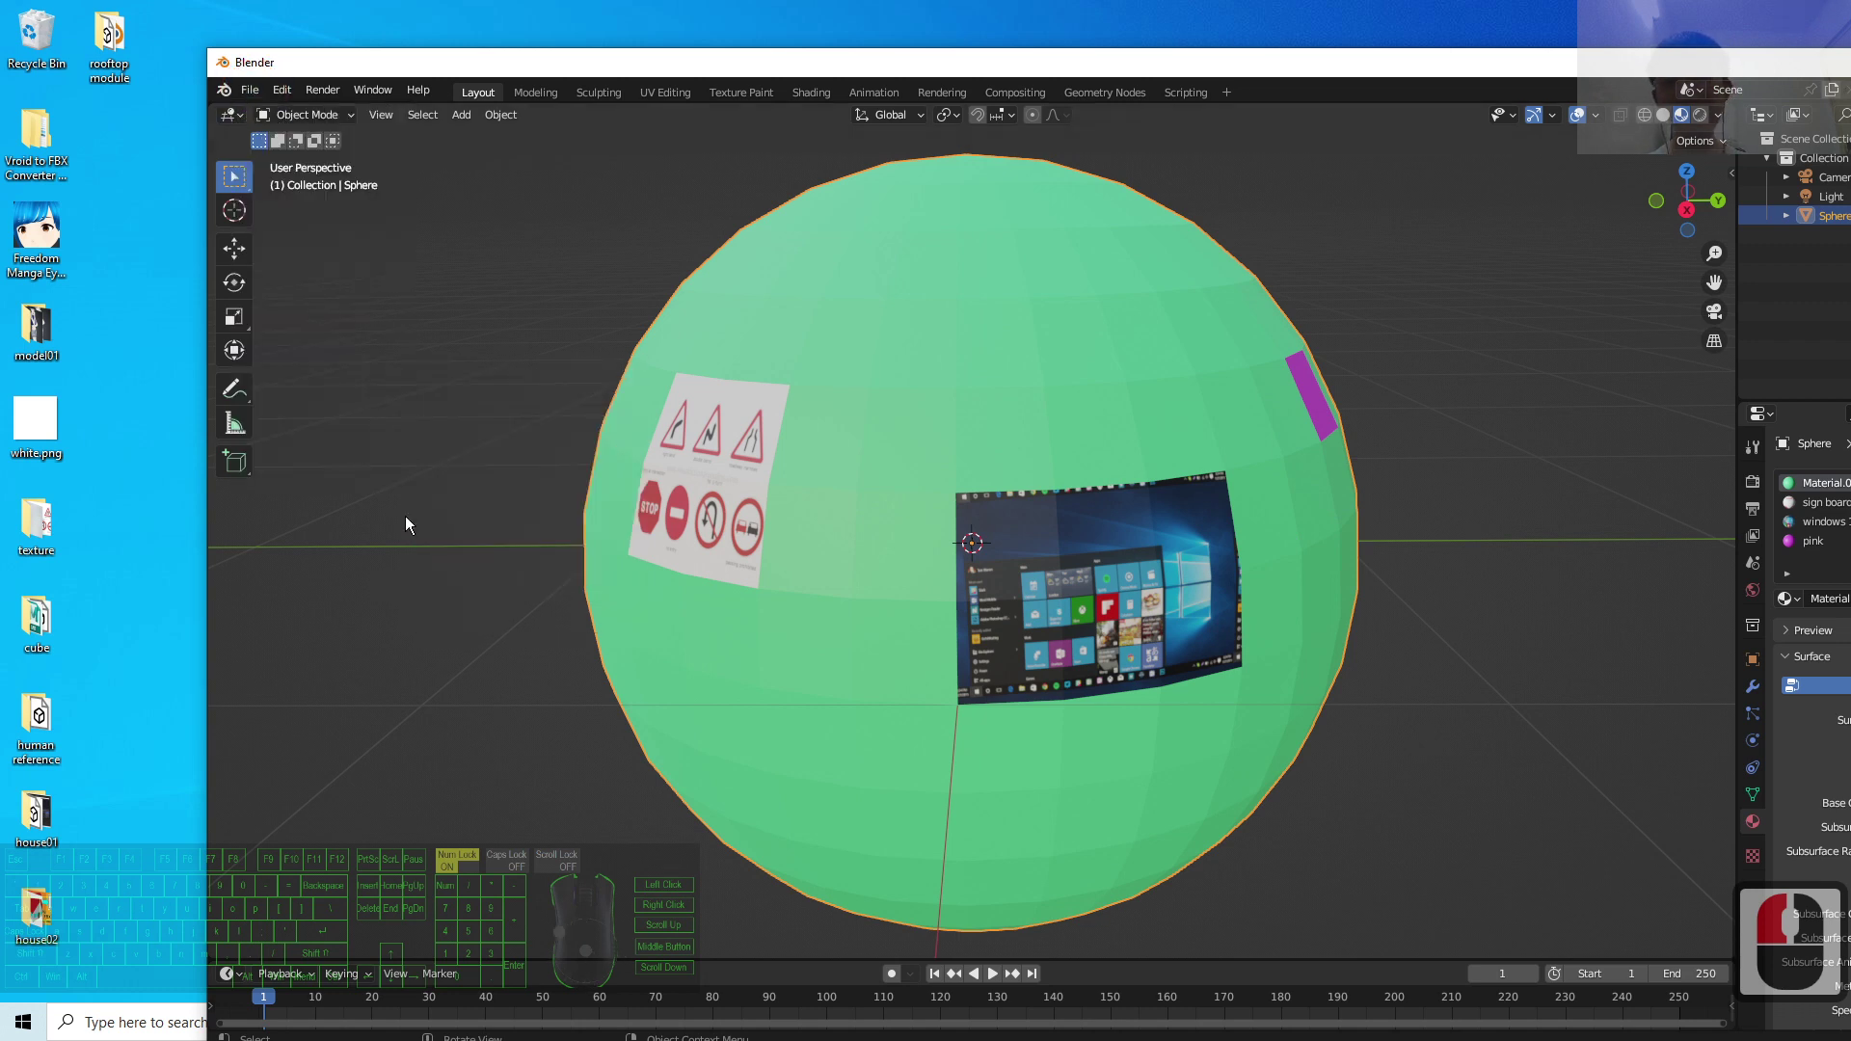
Step: Start an FBX export with the path mode set to Copy and textures embedded in the file
left_click(260, 92)
mouse_move(343, 371)
left_click(490, 561)
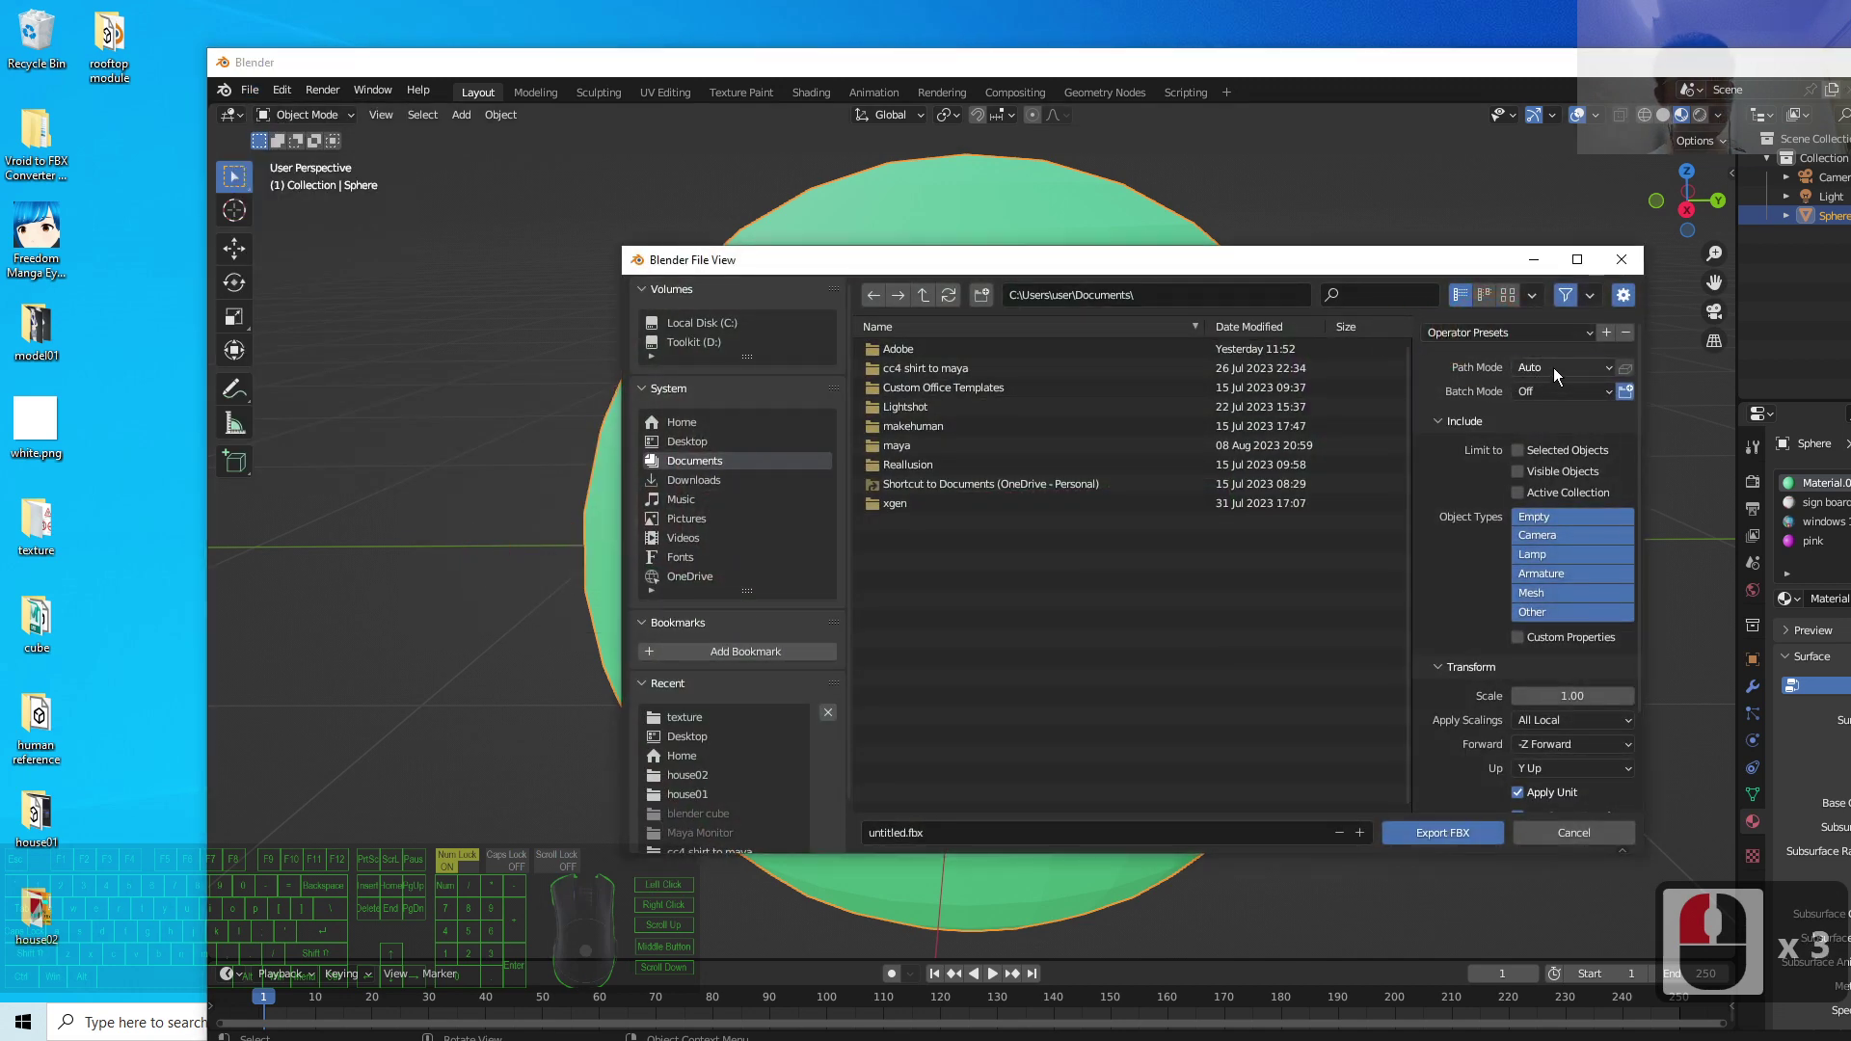
left_click(1553, 367)
left_click(1554, 499)
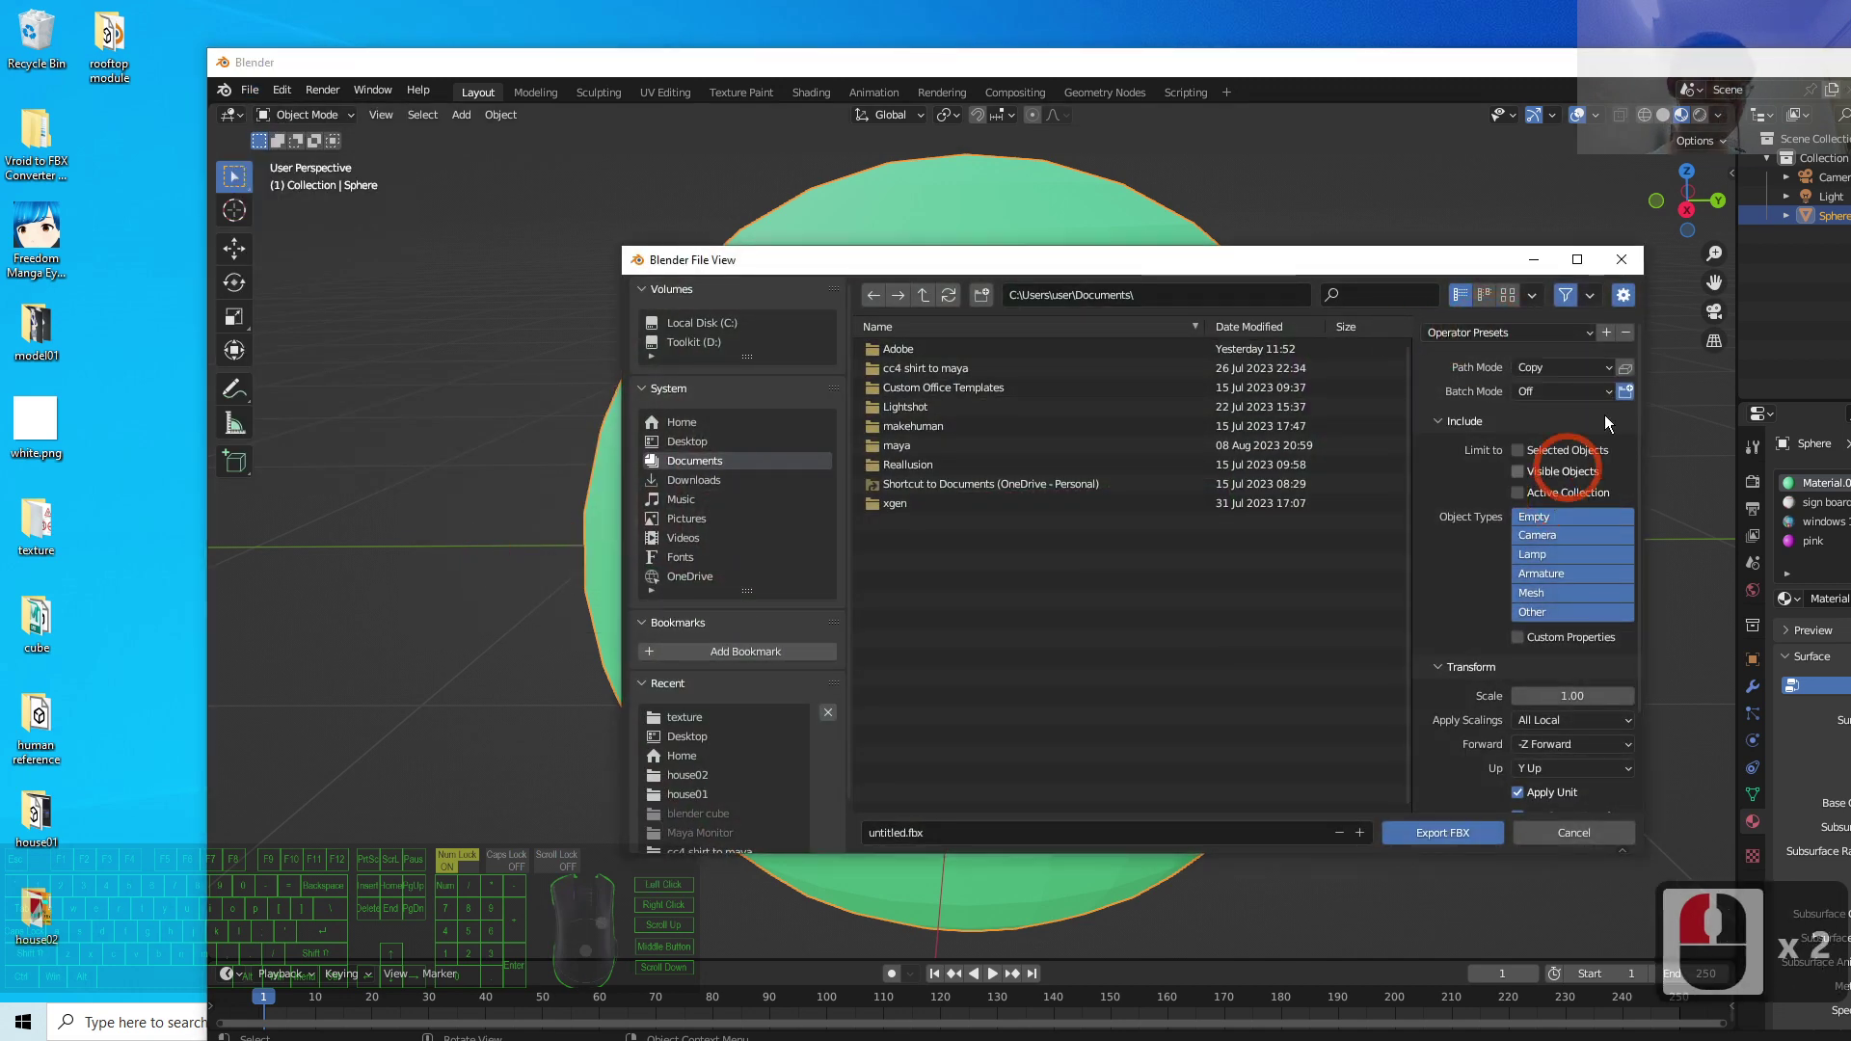
left_click(1625, 371)
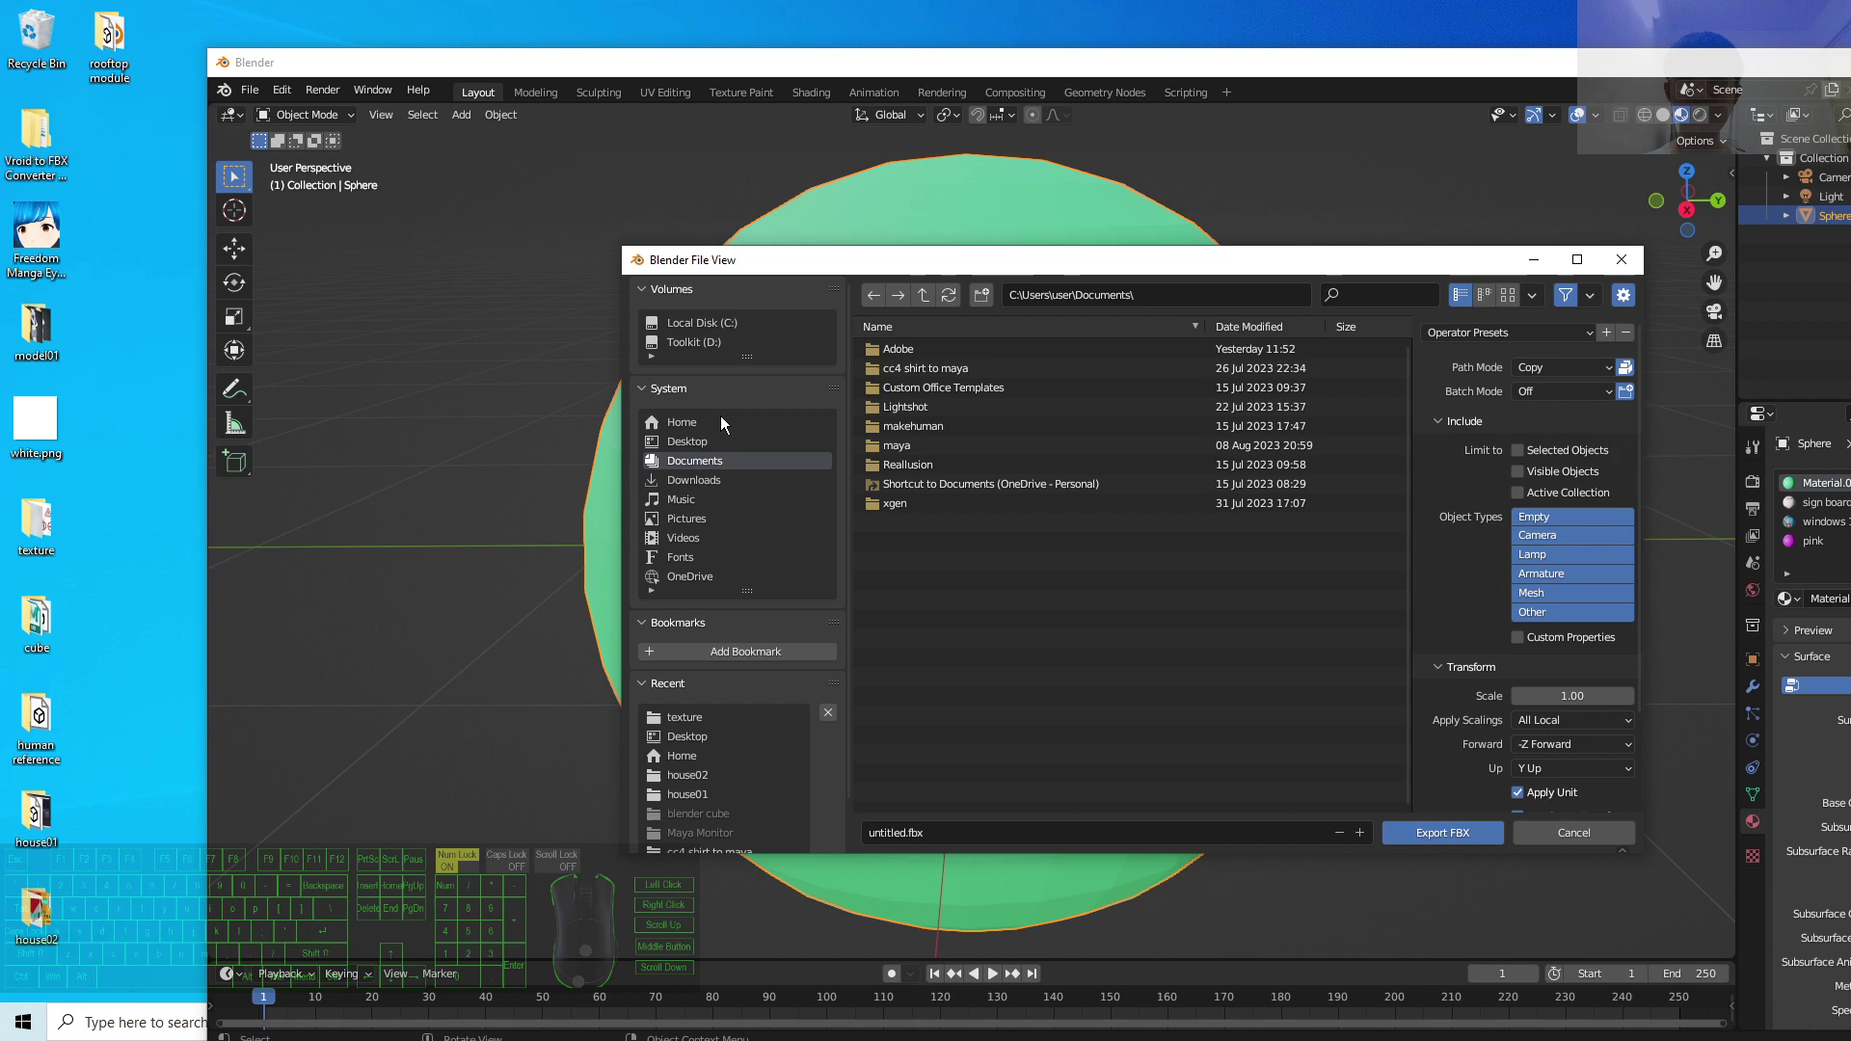
Step: Export the scene to the Desktop folder as "uv sphere 01.fbx"
left_click(680, 441)
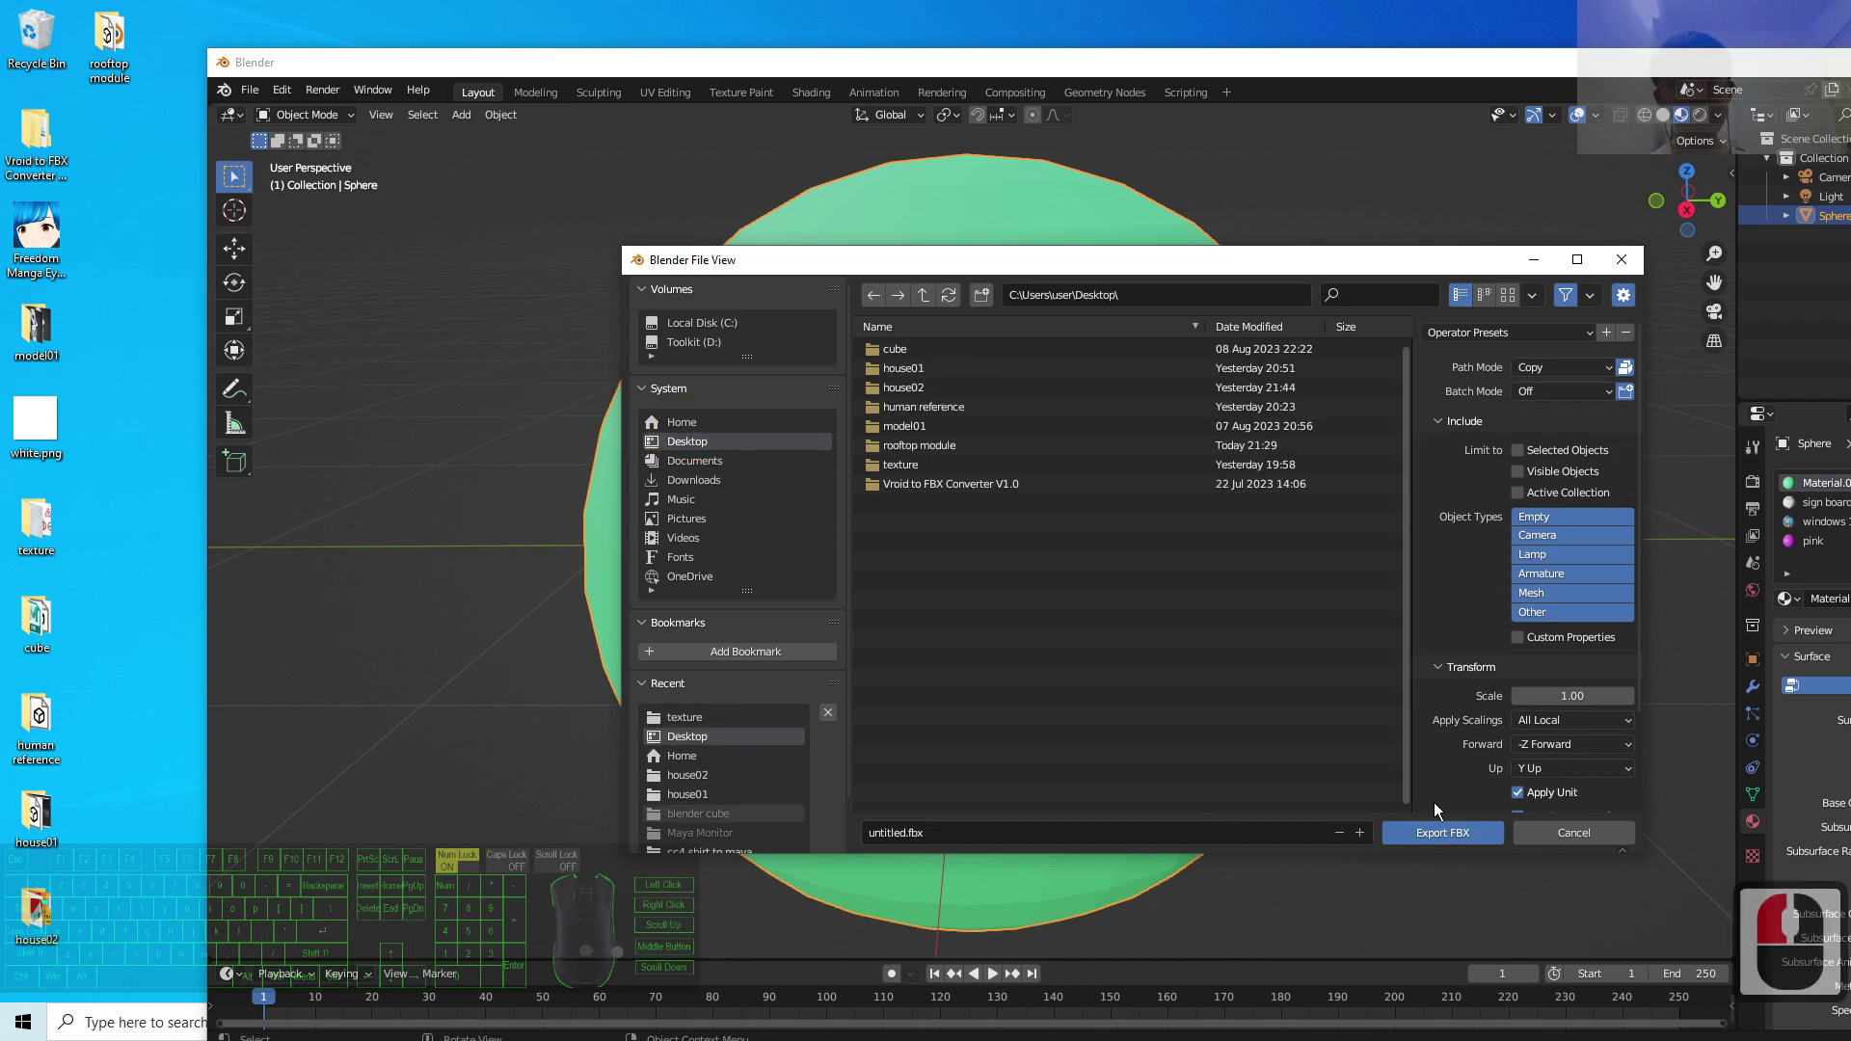
left_click_drag(1120, 263, 819, 684)
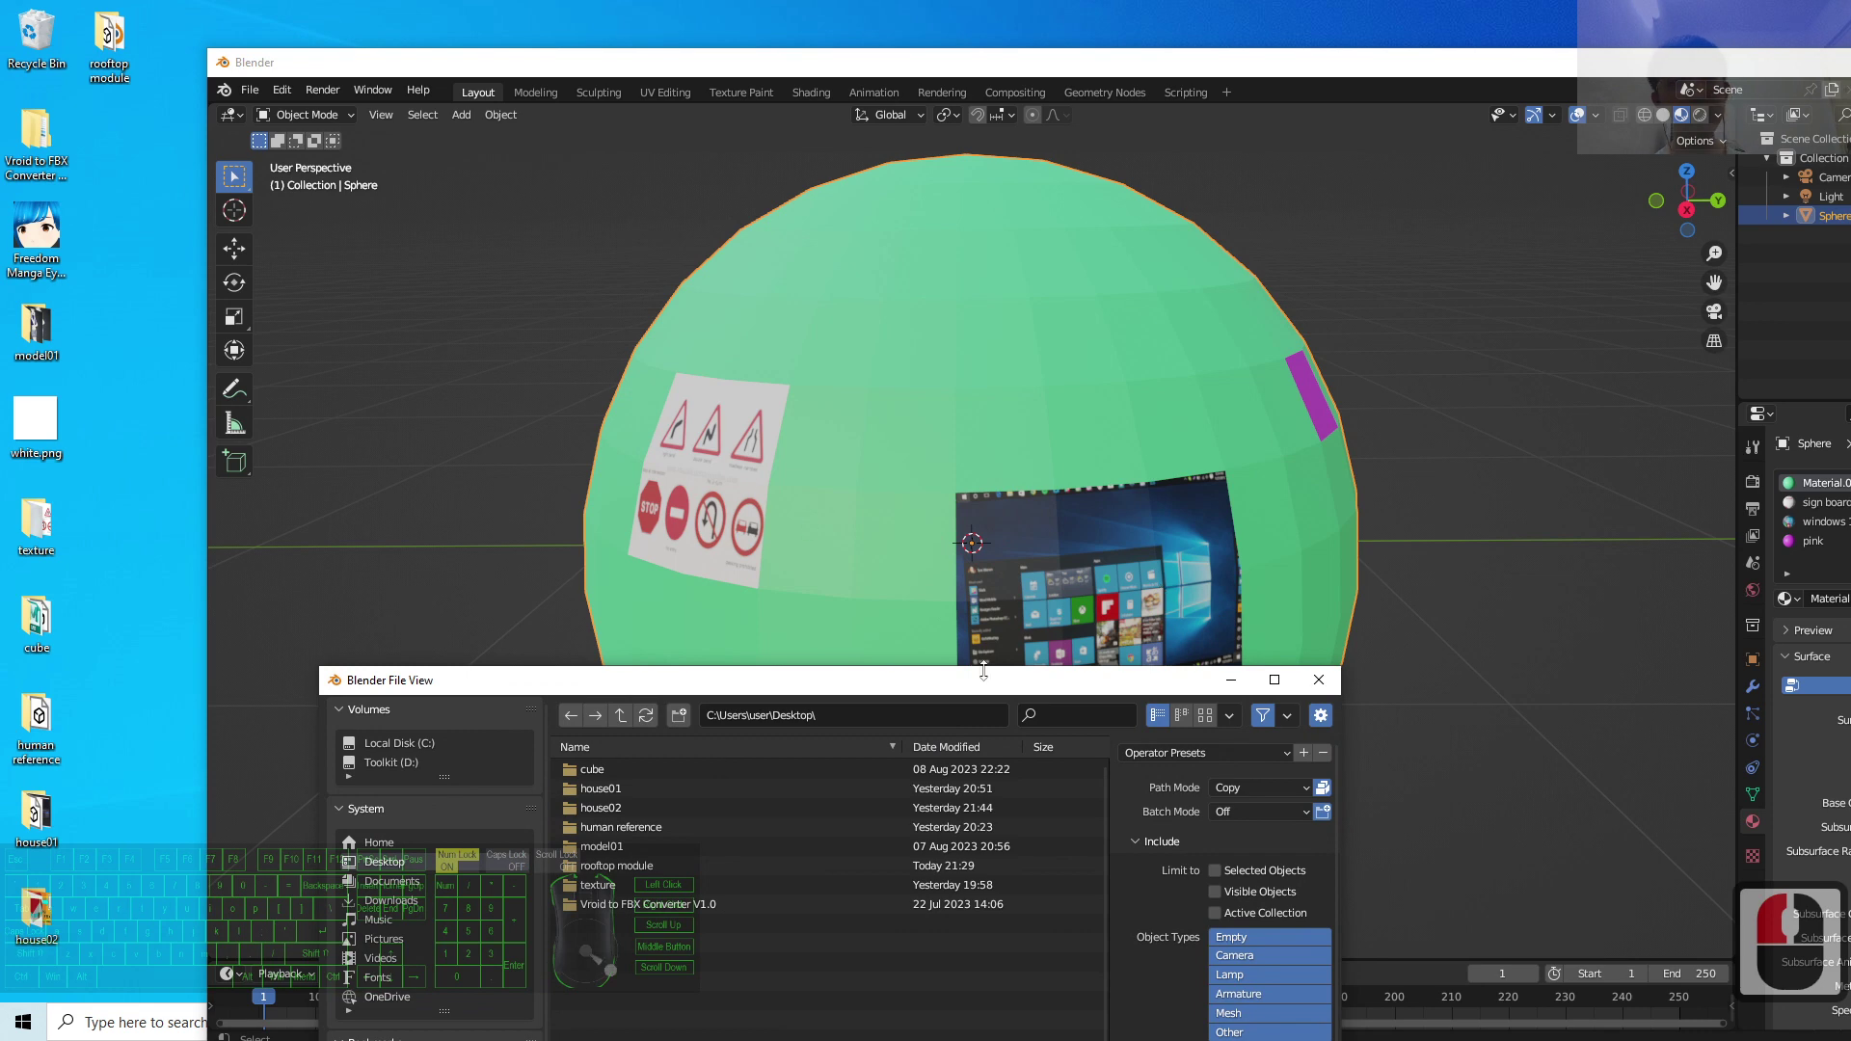
left_click_drag(983, 669, 997, 308)
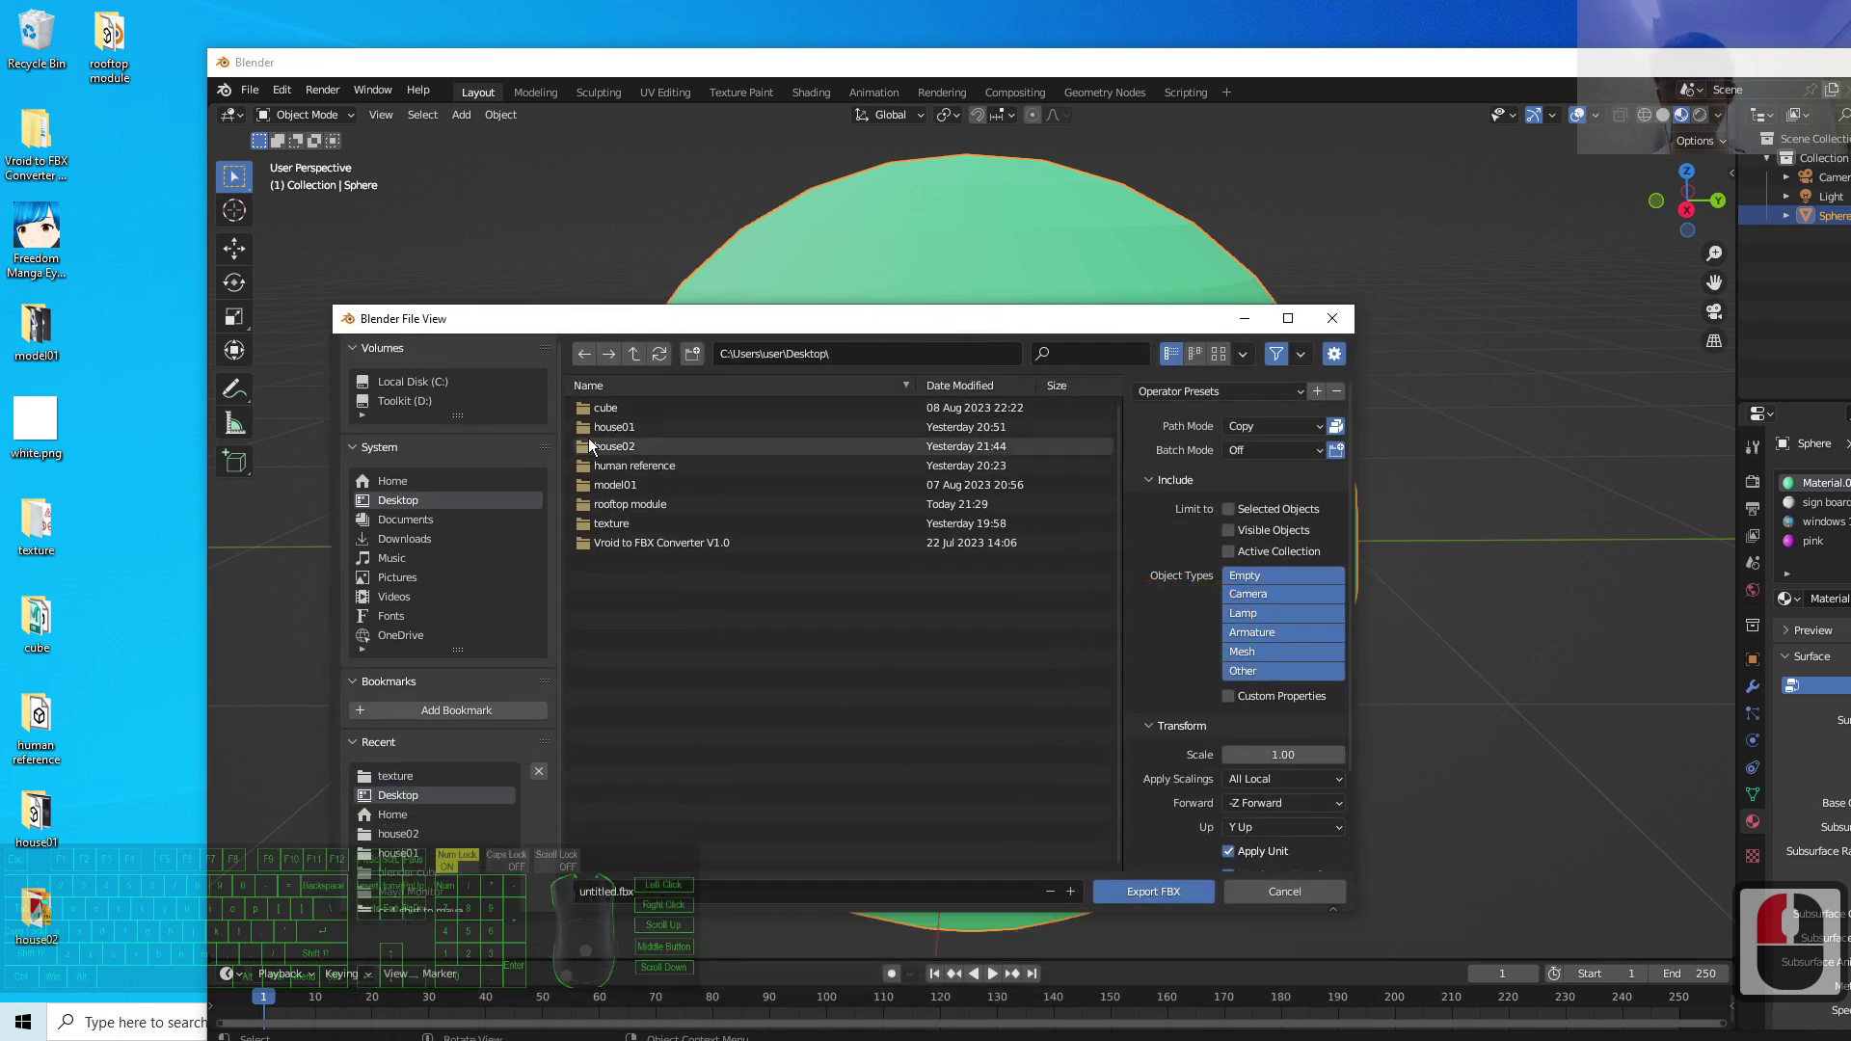
left_click(421, 506)
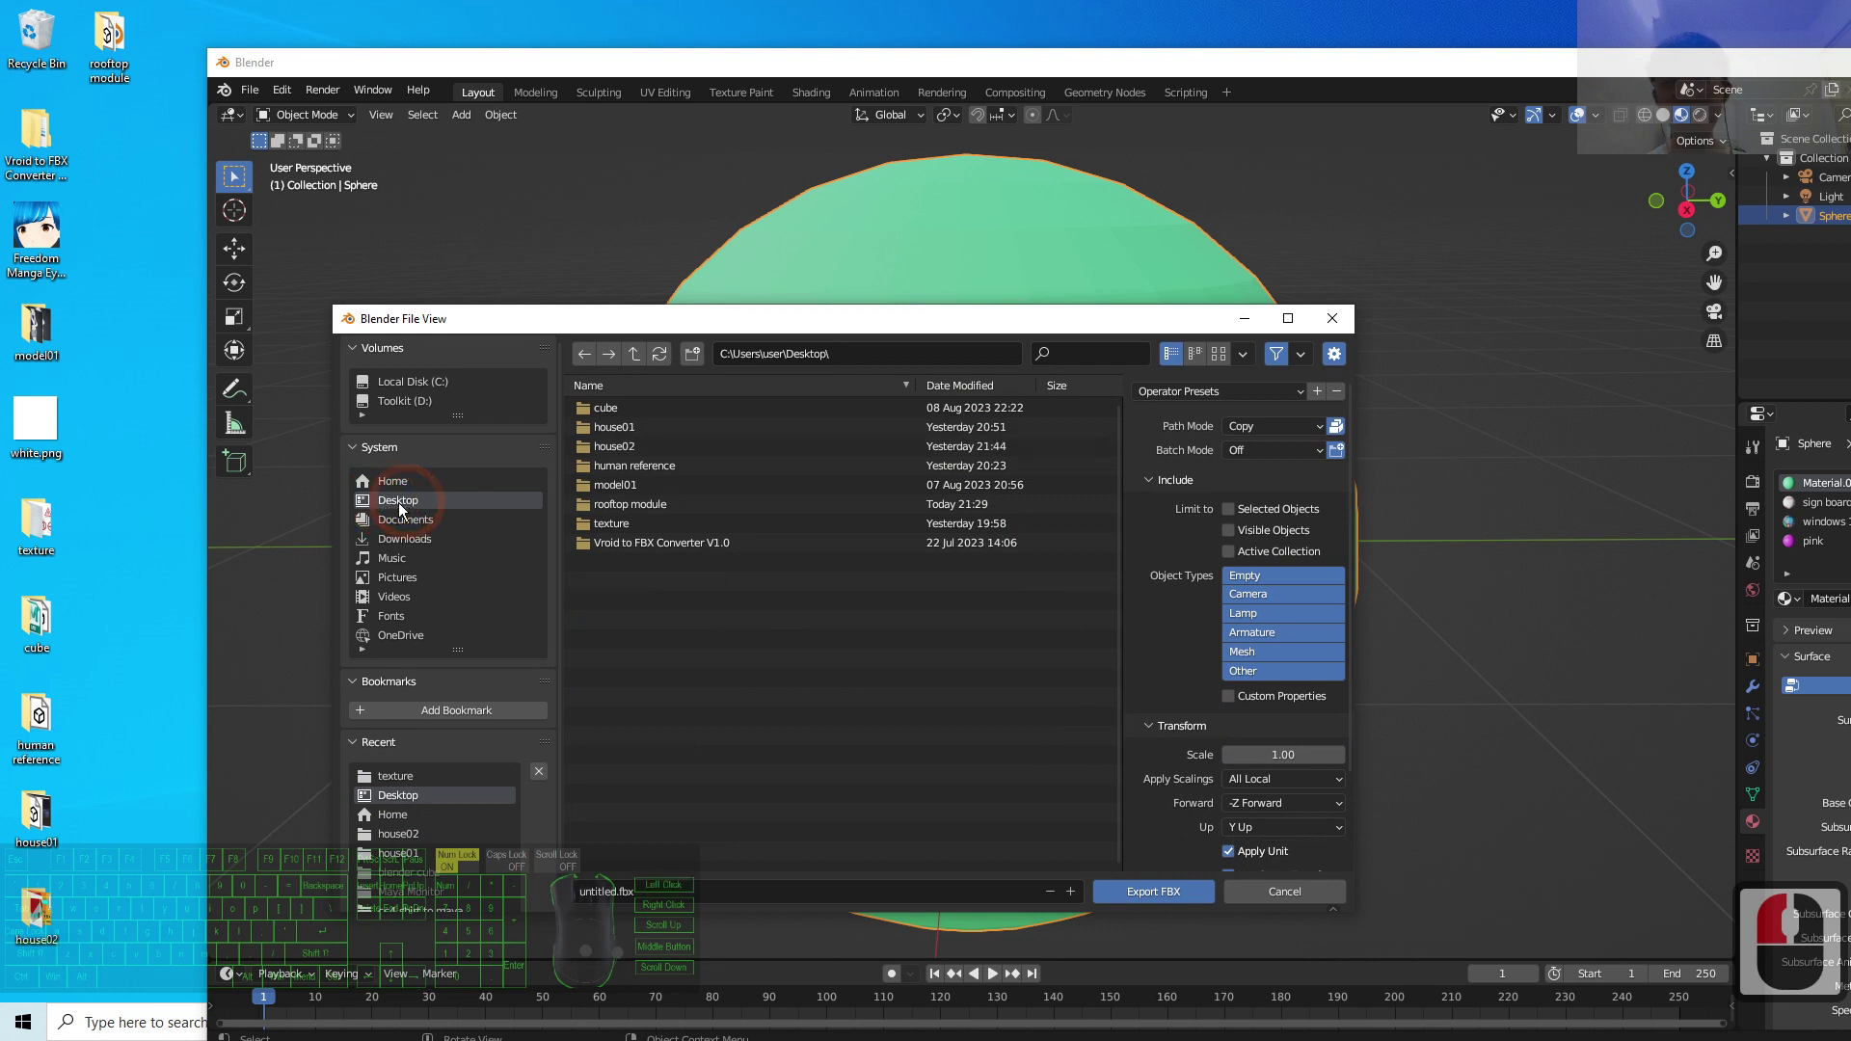
left_click(671, 894)
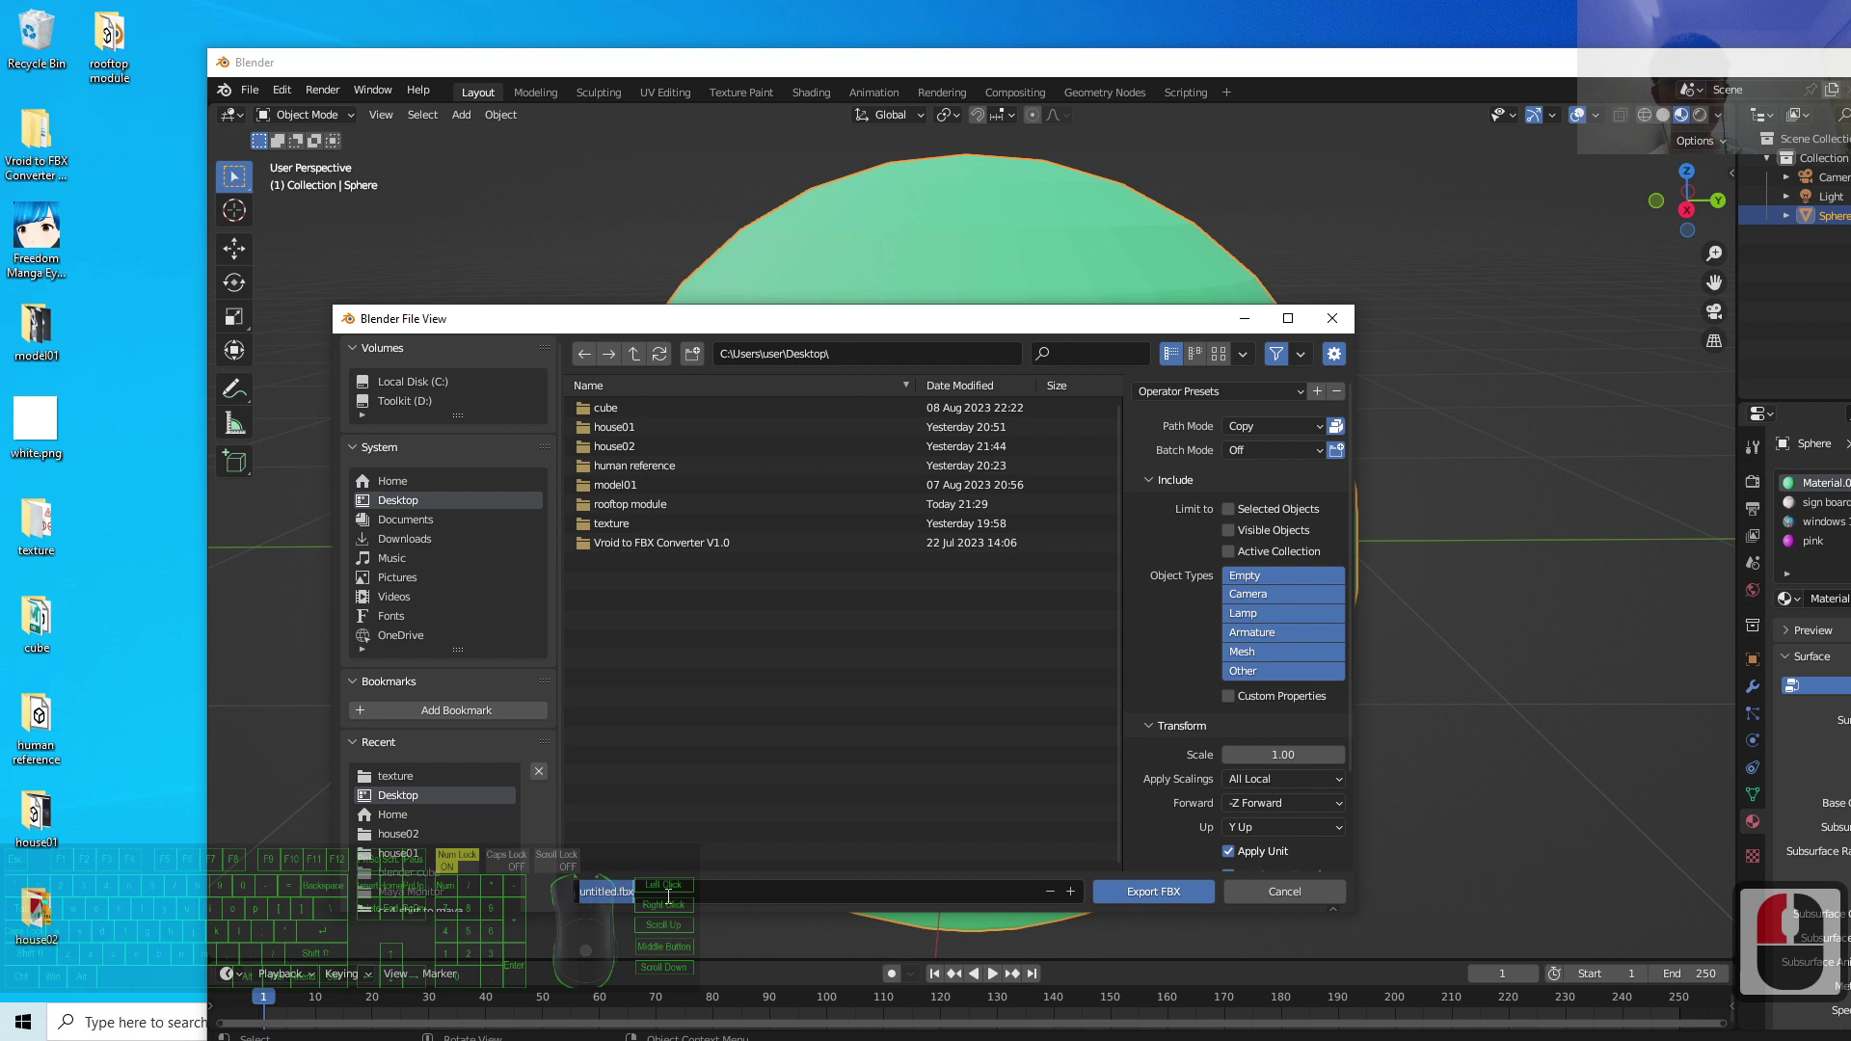
type("uv sp")
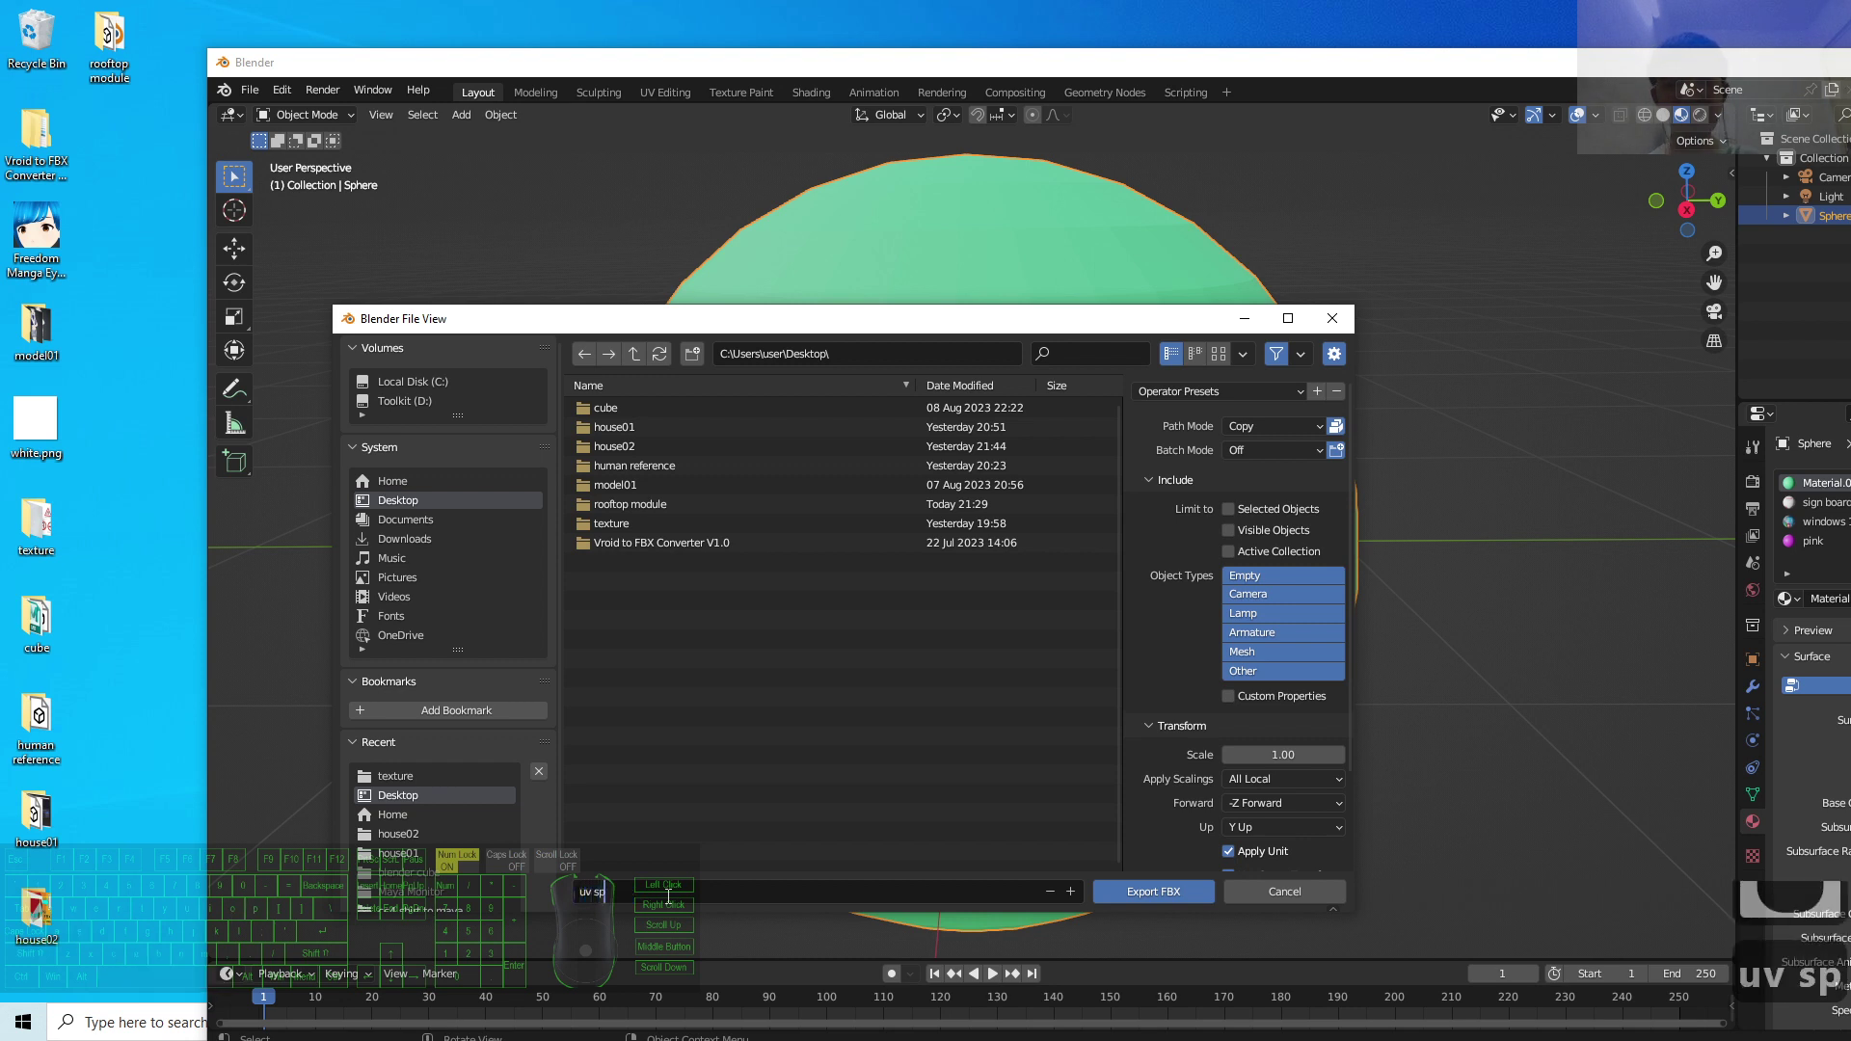
type("here 01.fbx")
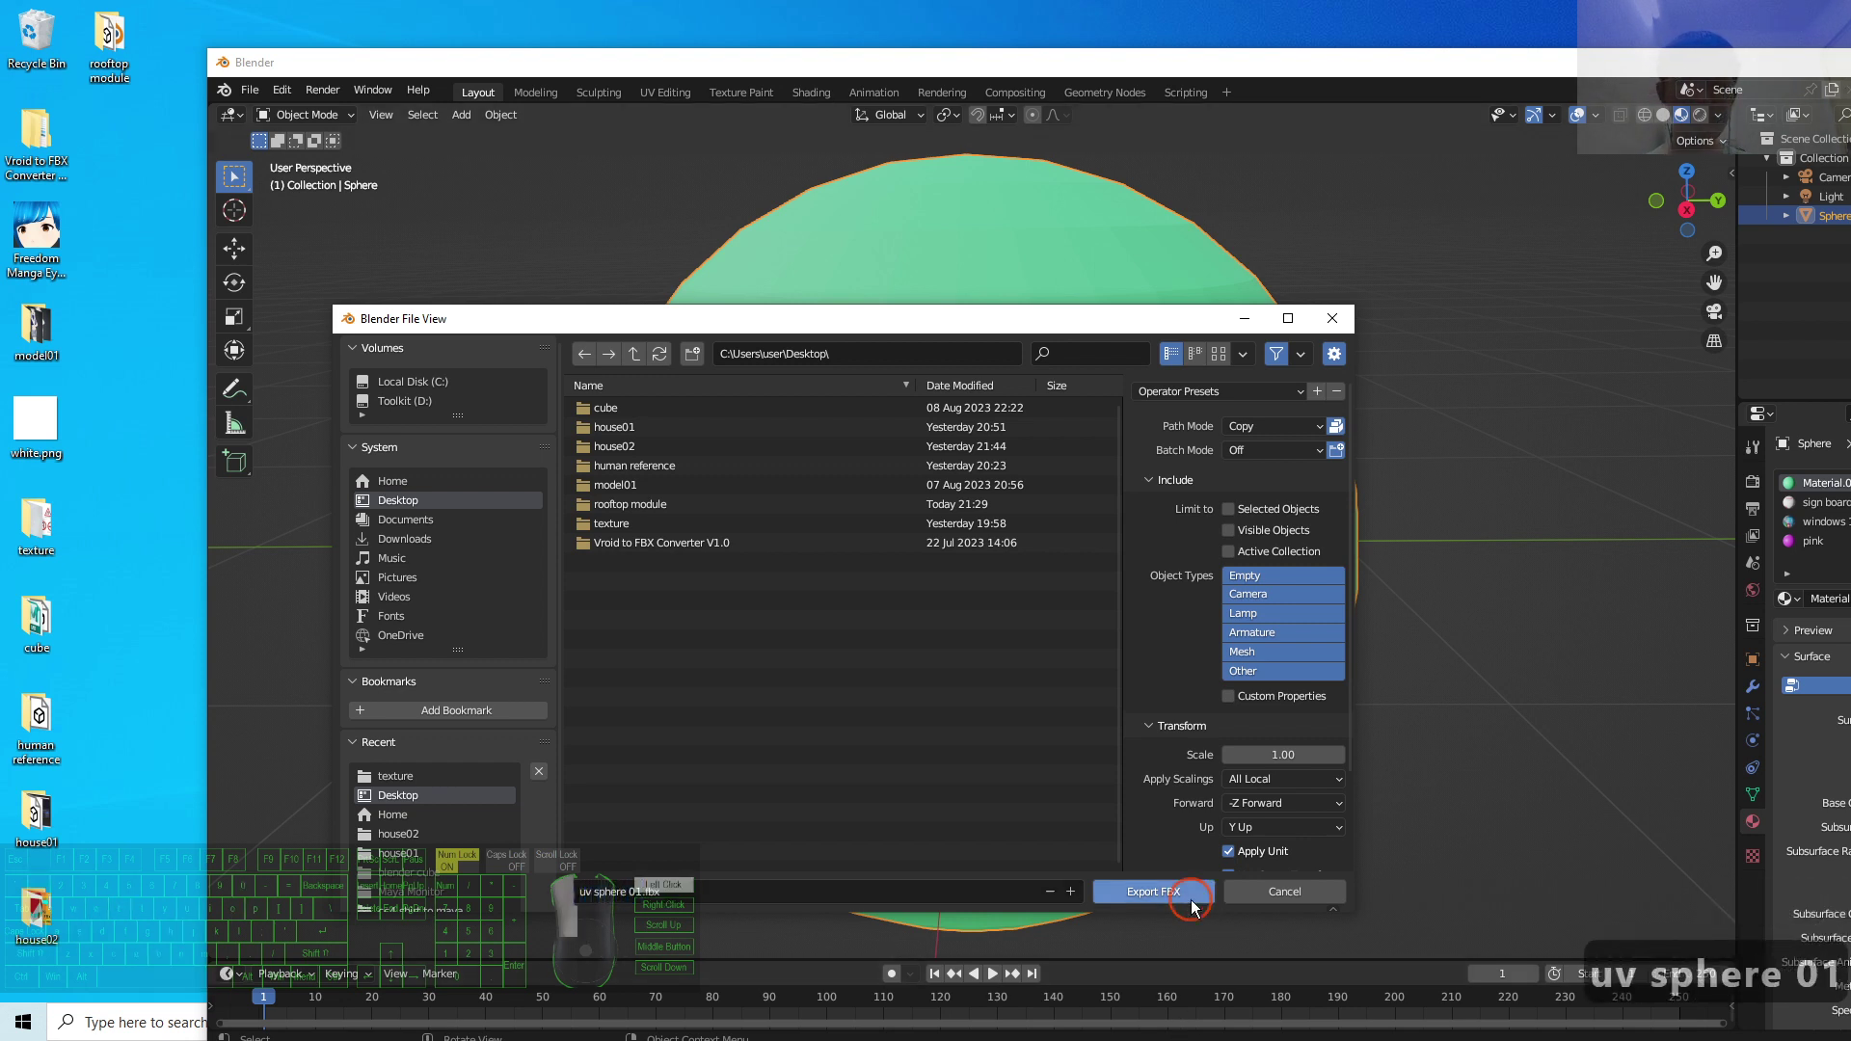
left_click(1190, 894)
left_click(903, 671)
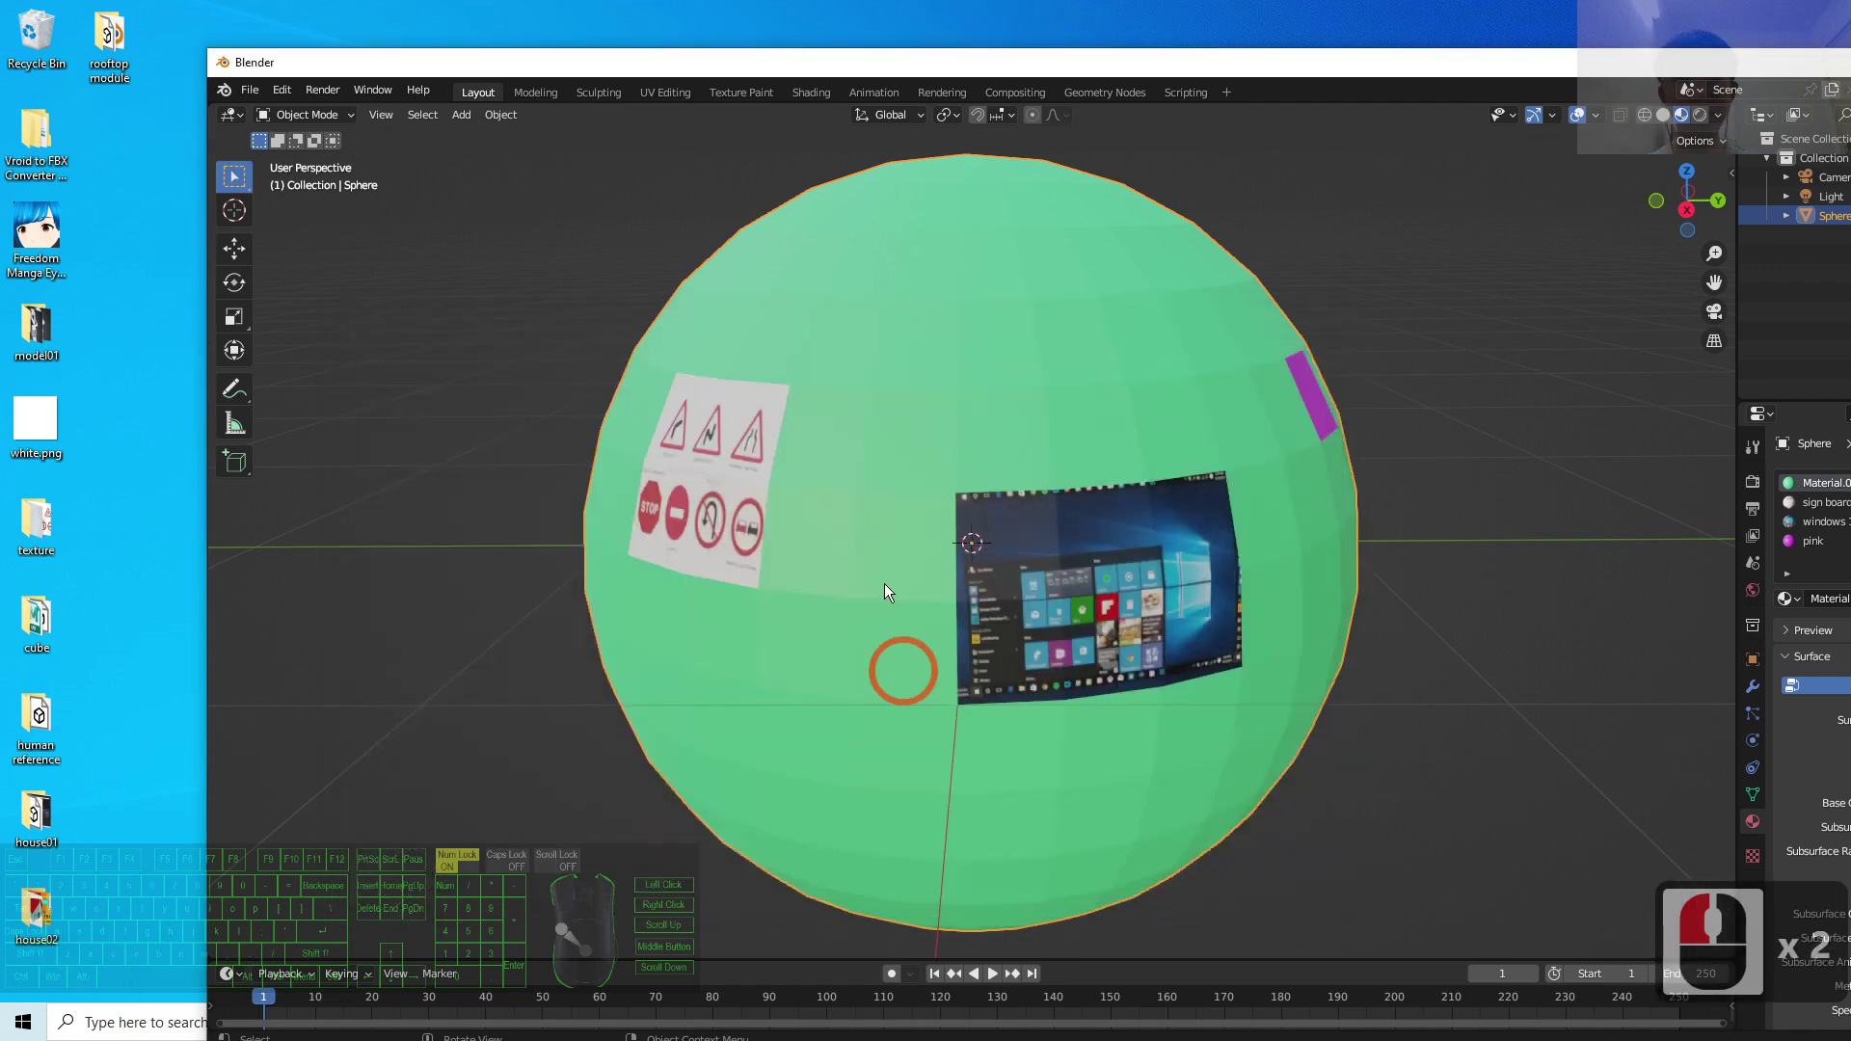
Step: Show the desktop and open the exported "uv sphere 01.fbx" in 3D Viewer
left_click(129, 135)
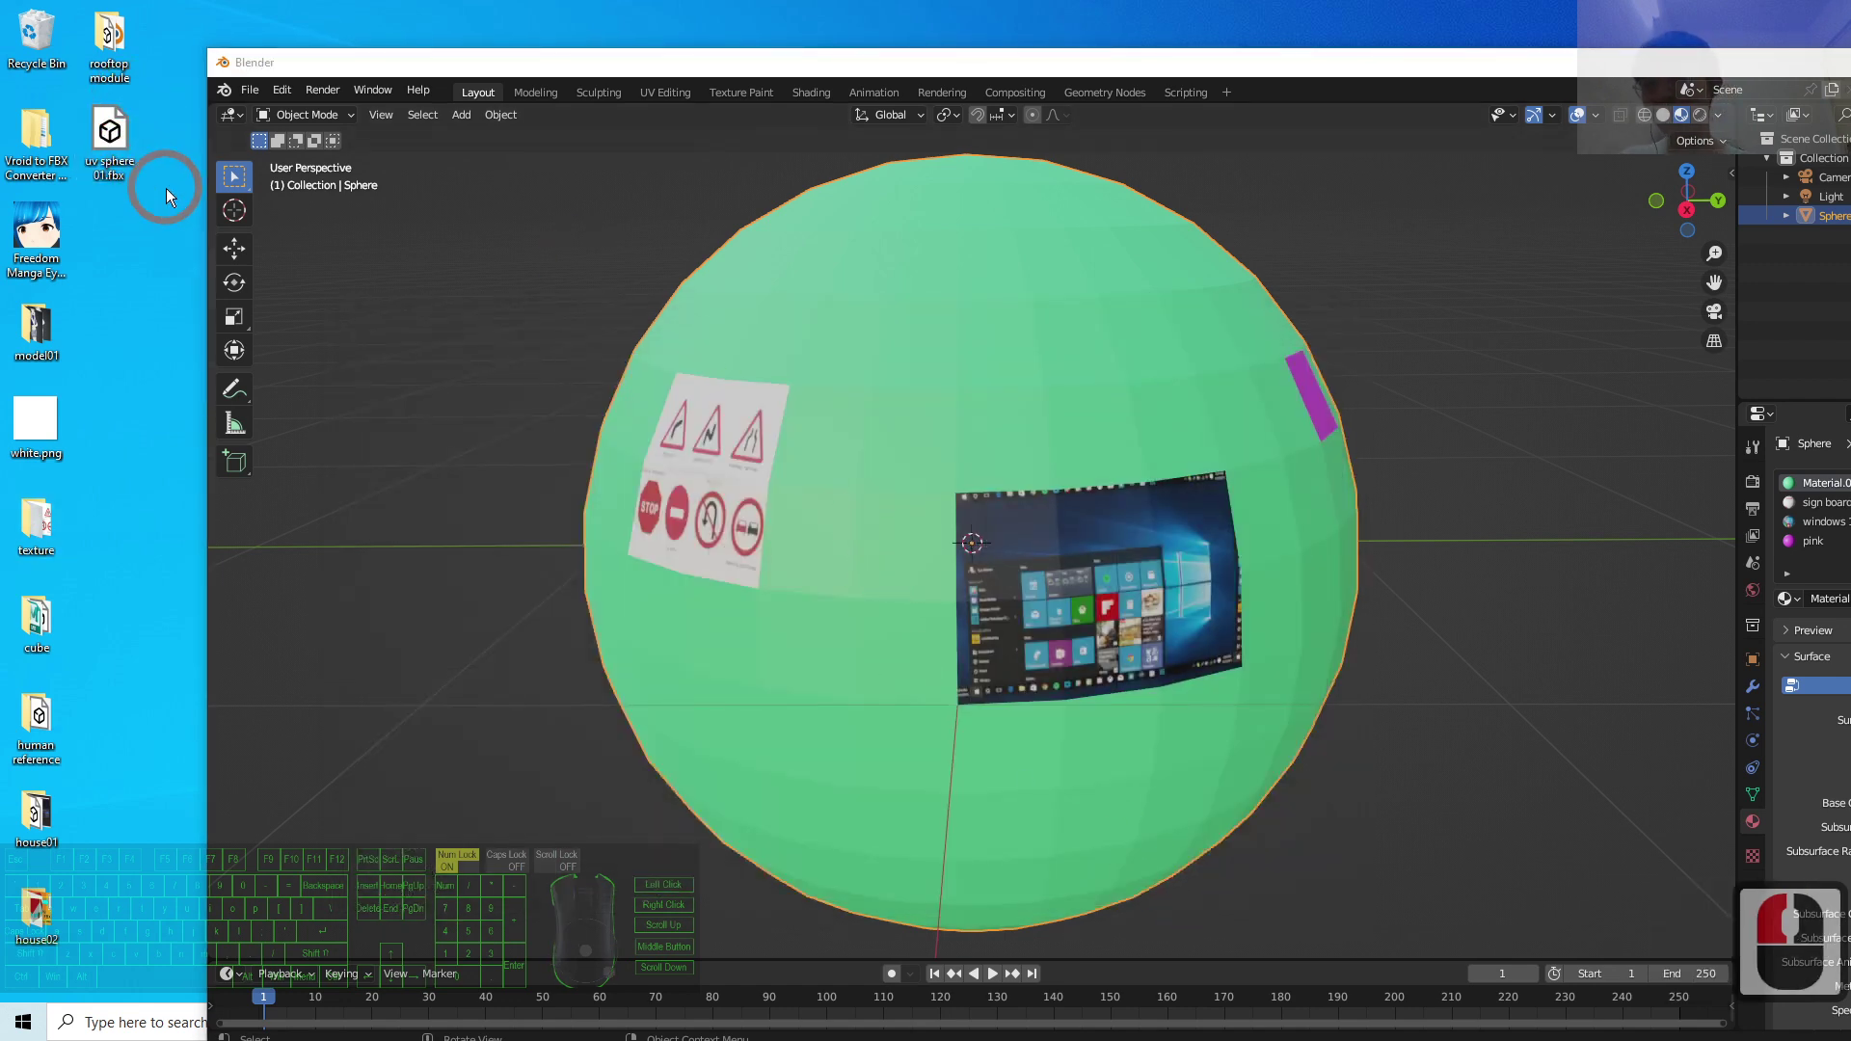
left_click(116, 135)
left_click(1062, 69)
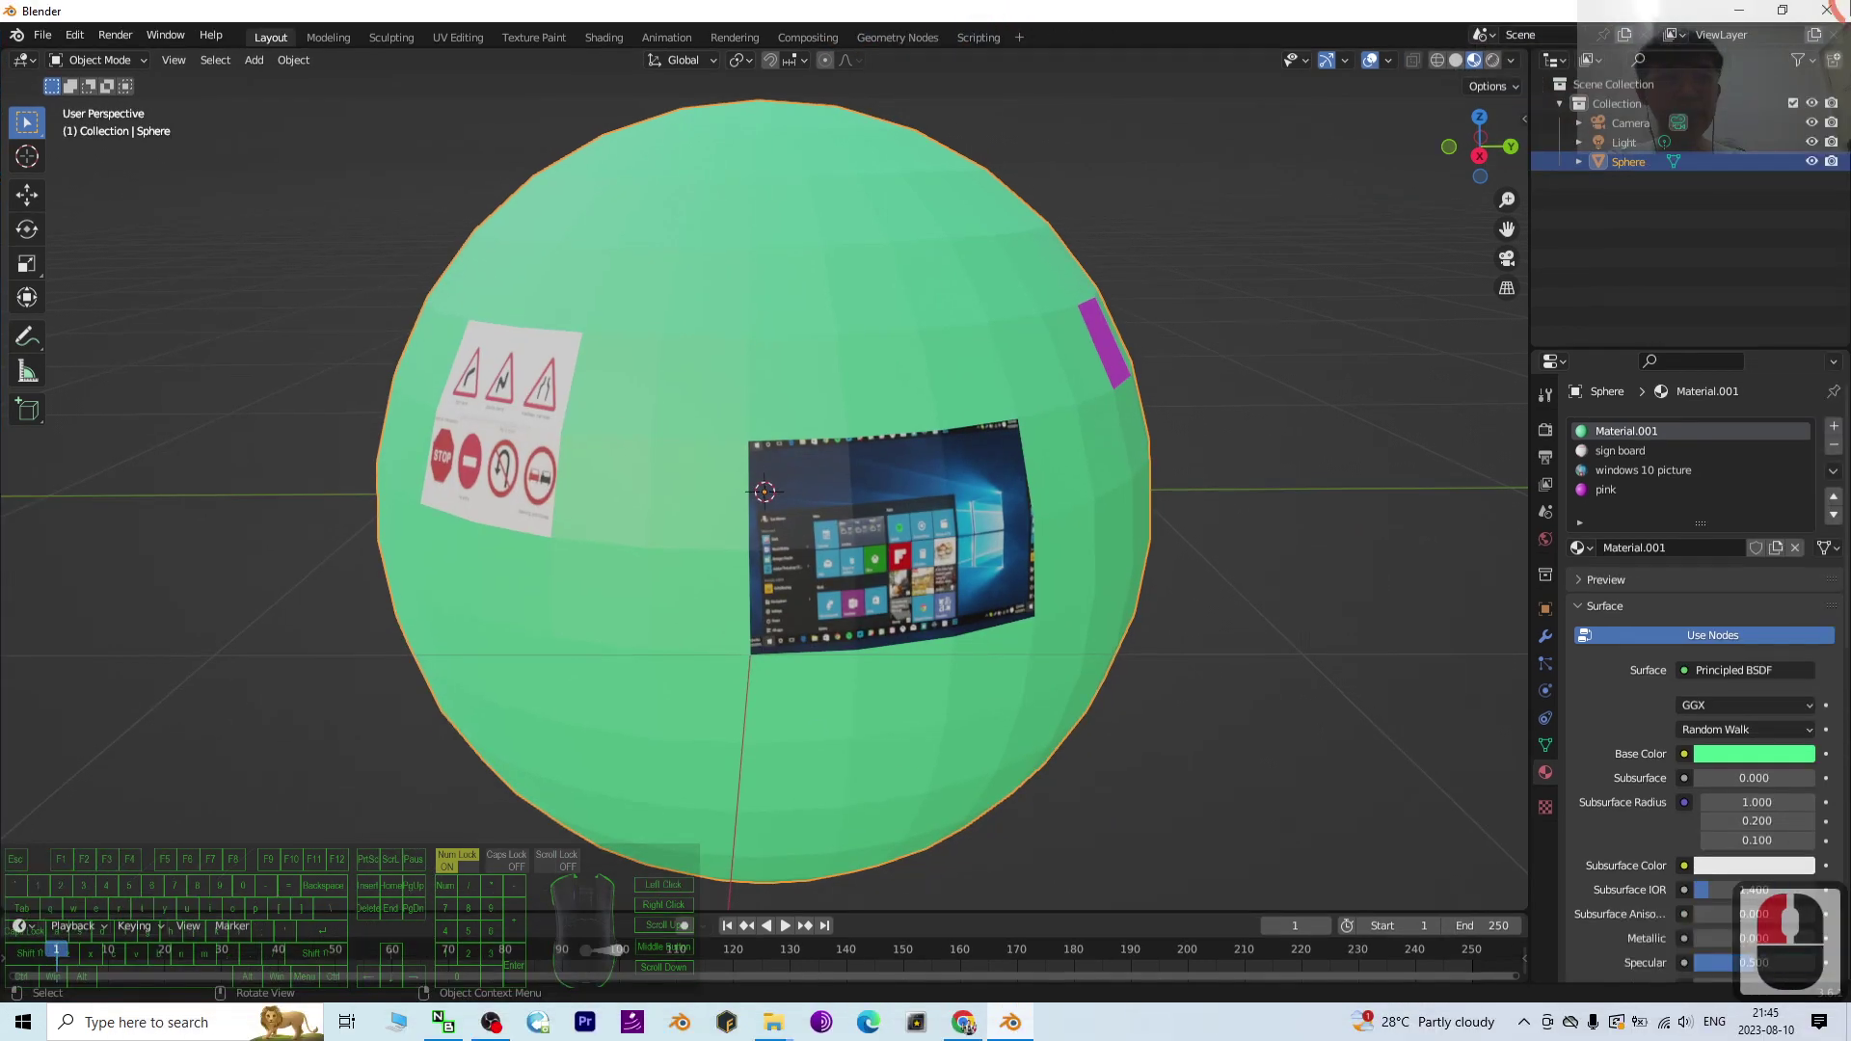
key("super+d")
left_click(143, 139)
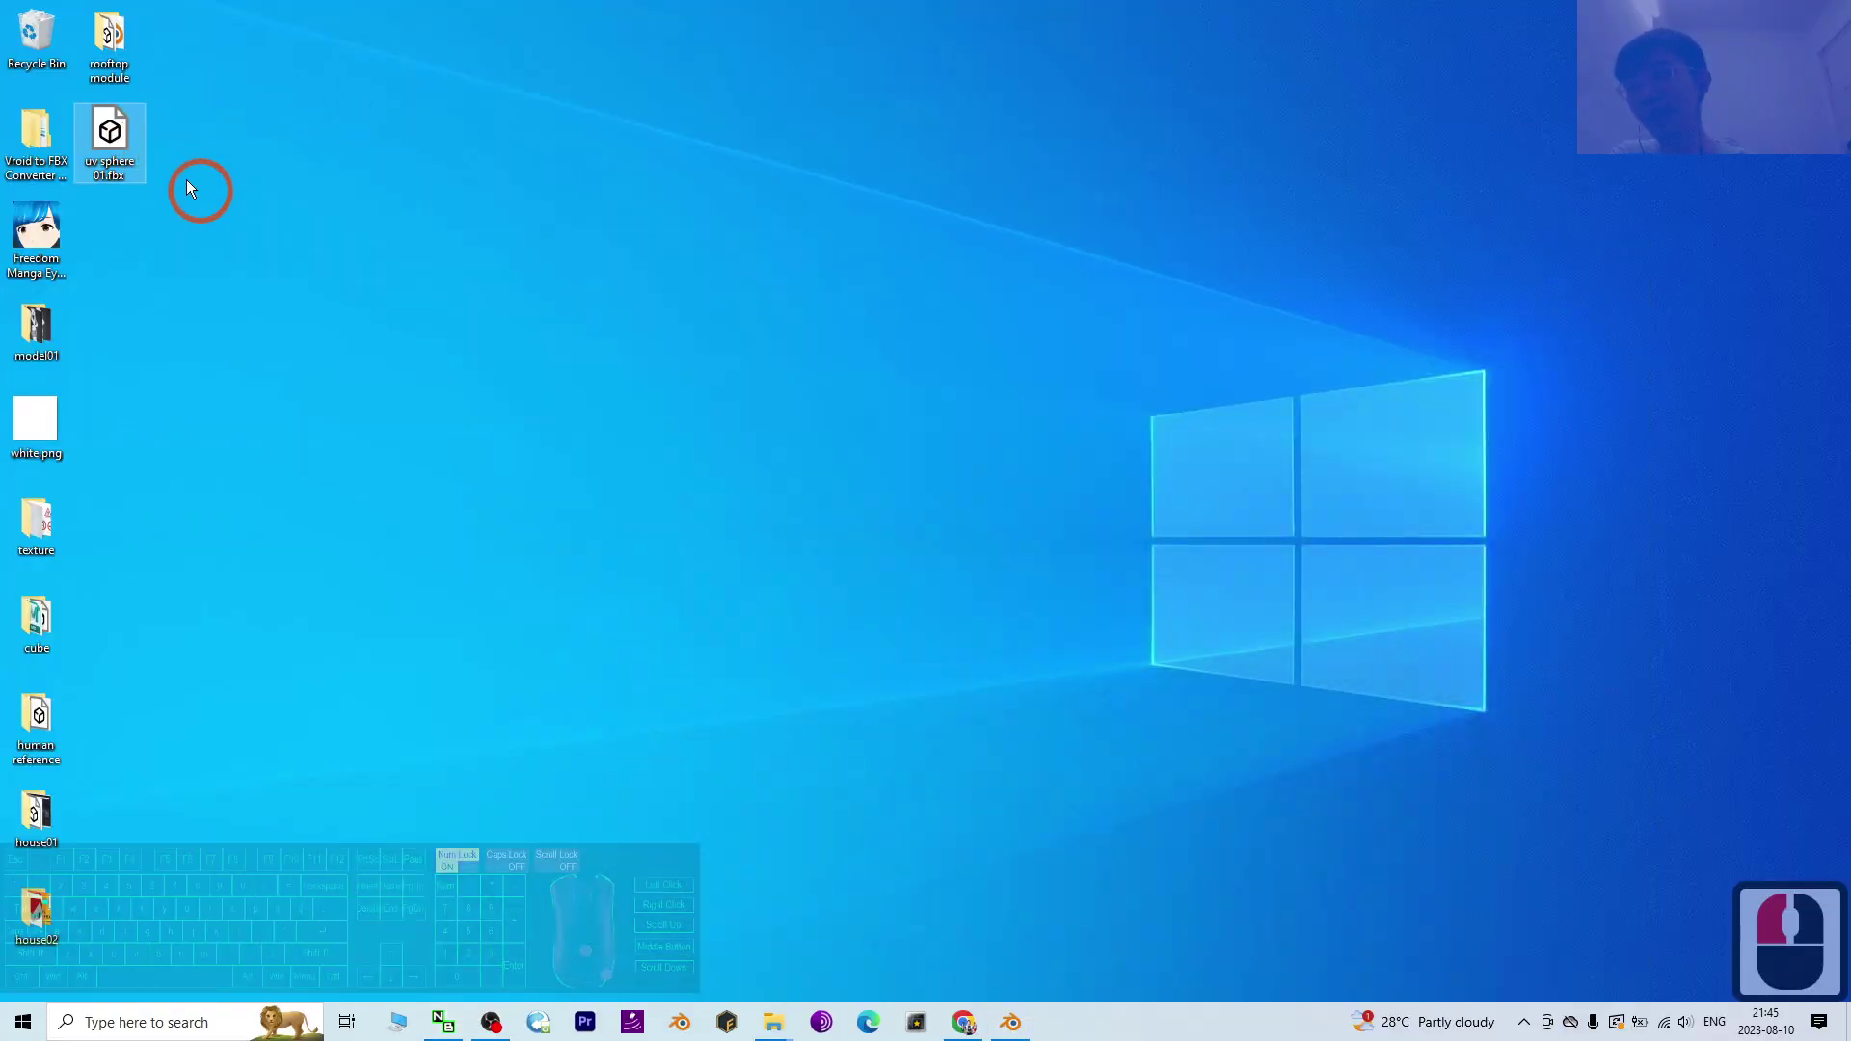
double_click(112, 140)
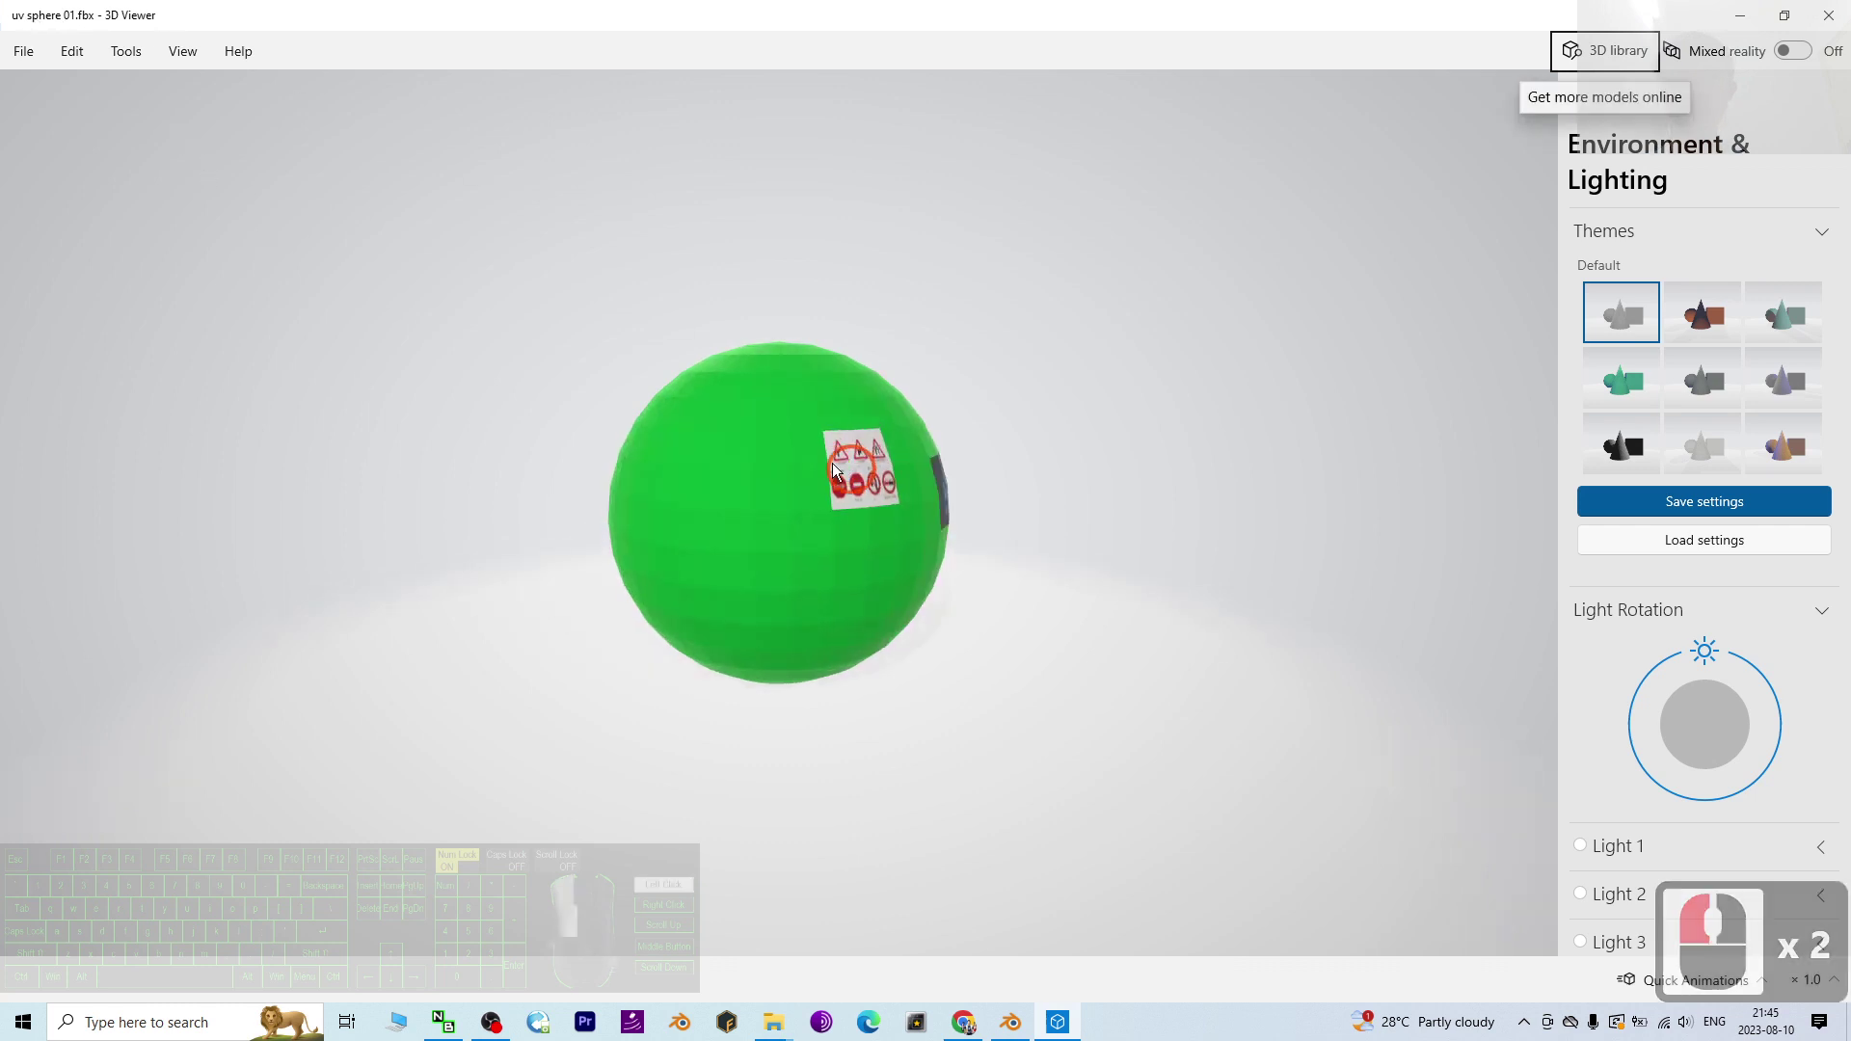
Step: Examine the exported sphere from several sides, checking its Windows 10, road-sign and pink faces
scroll(989, 428, "up", 6)
scroll(989, 424, "down", 2)
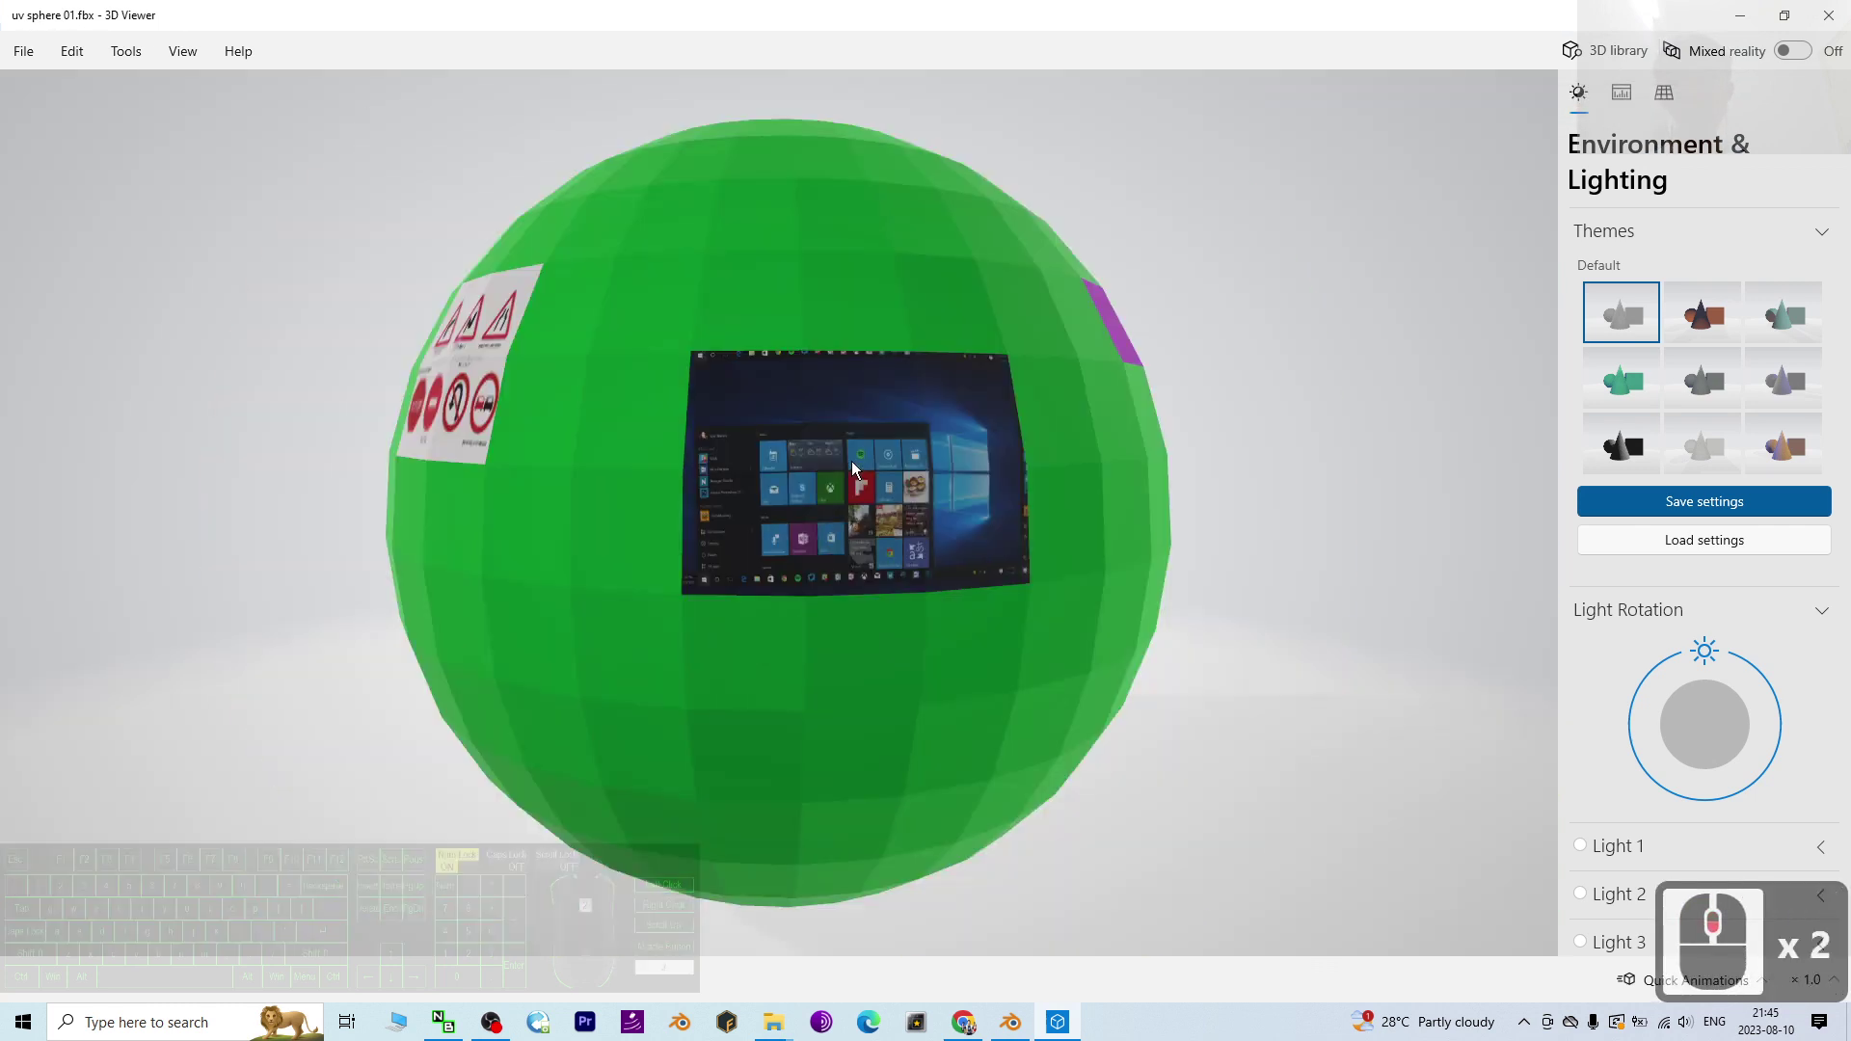
left_click_drag(852, 461, 650, 440)
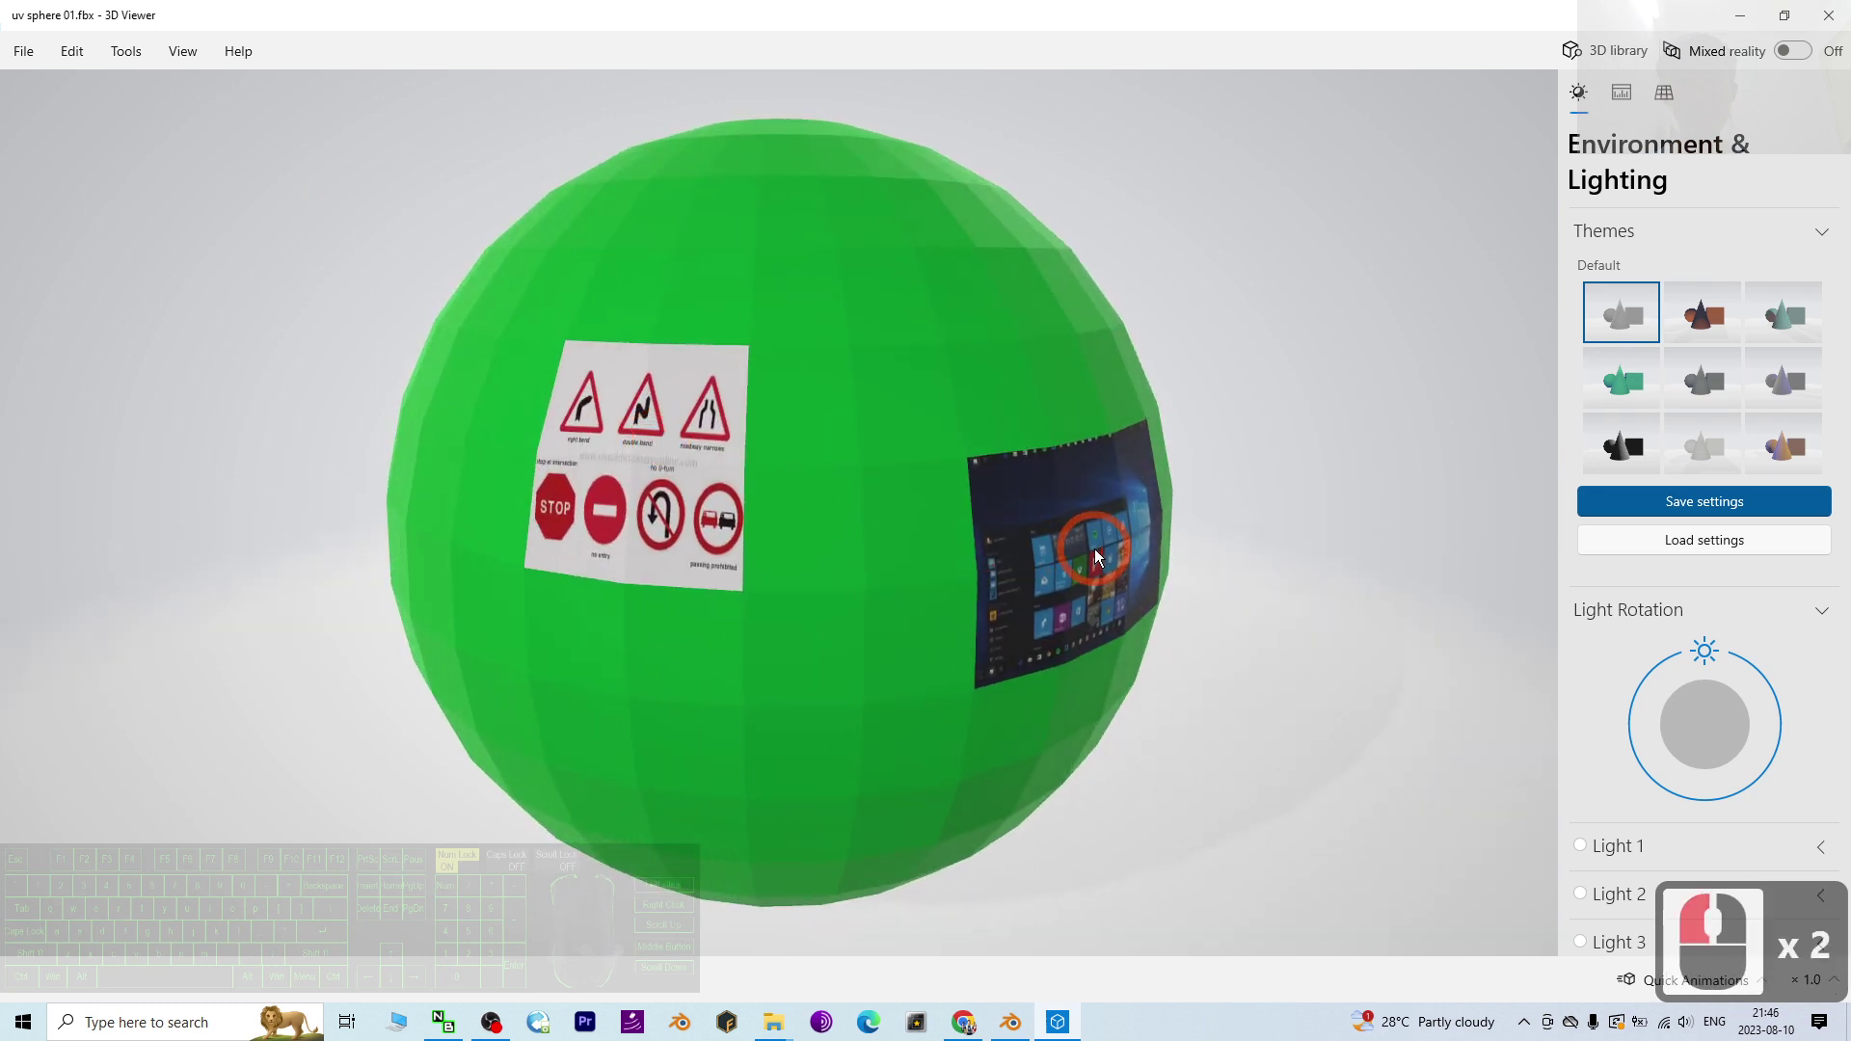
left_click_drag(1095, 547, 617, 408)
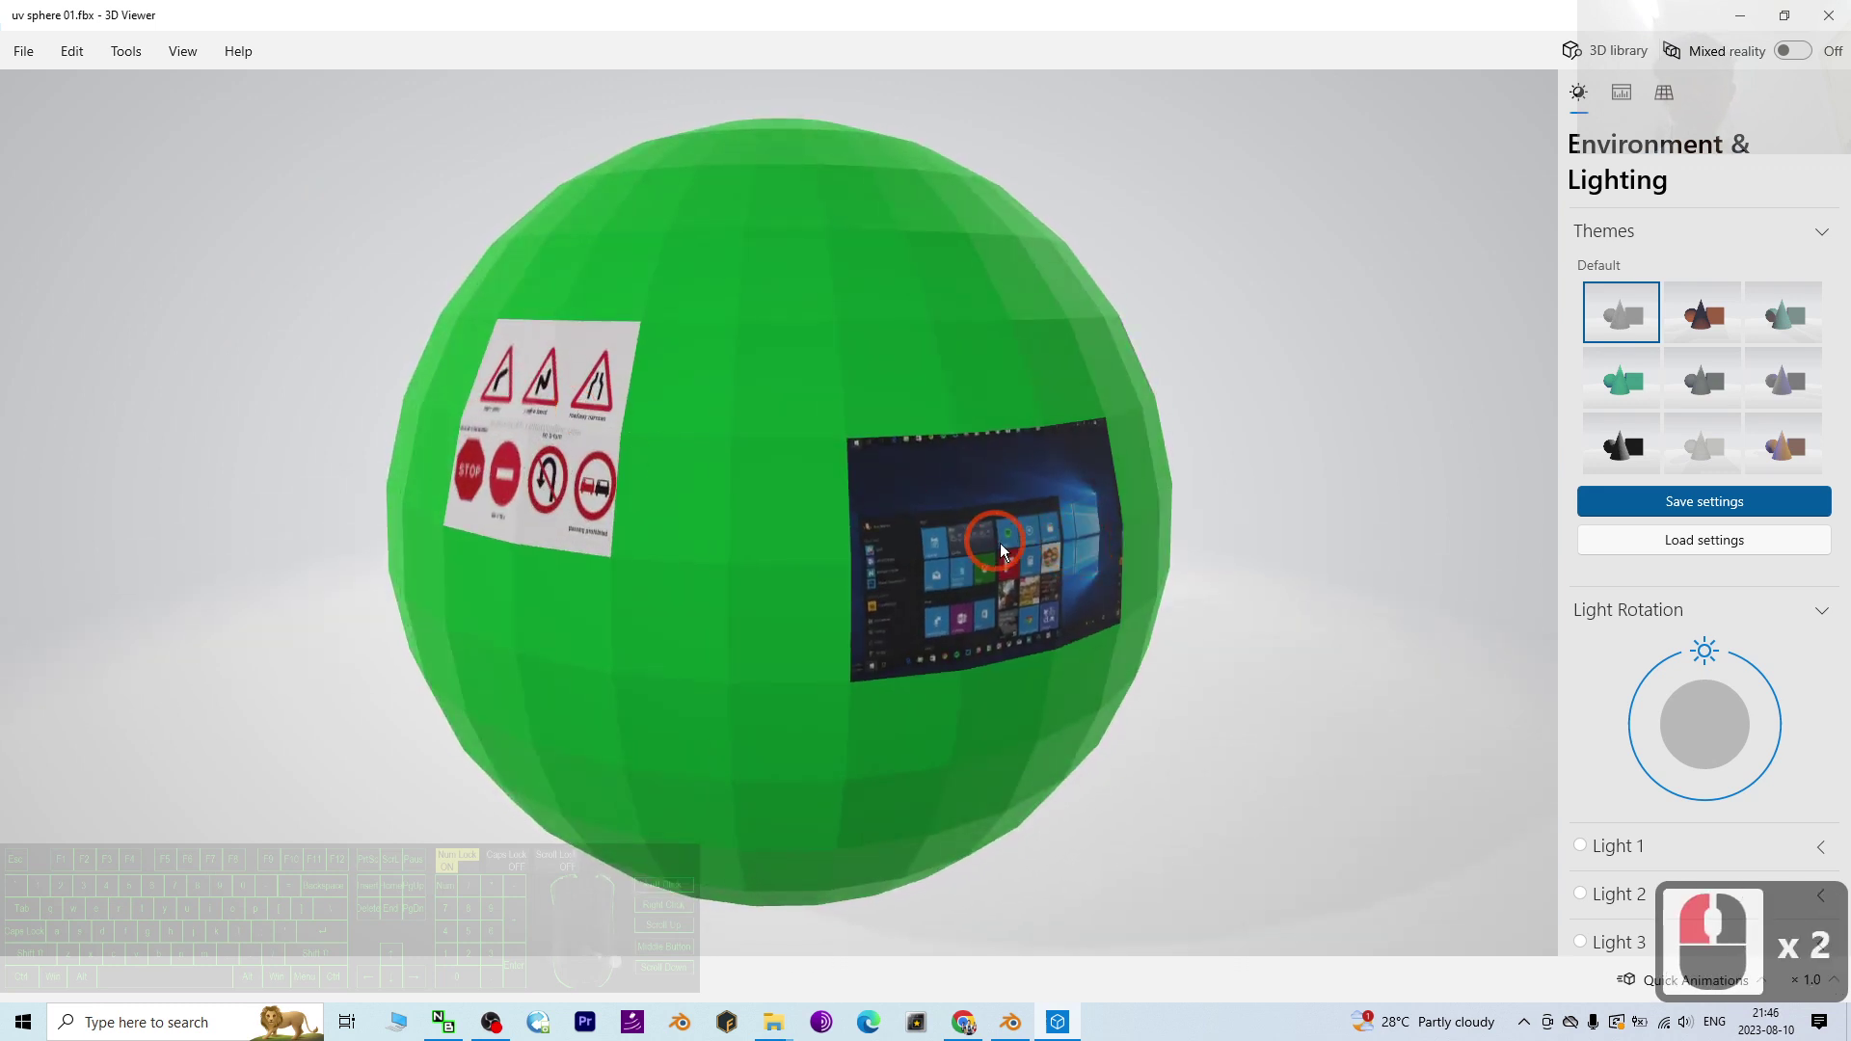
left_click_drag(999, 542, 588, 443)
left_click_drag(911, 545, 995, 449)
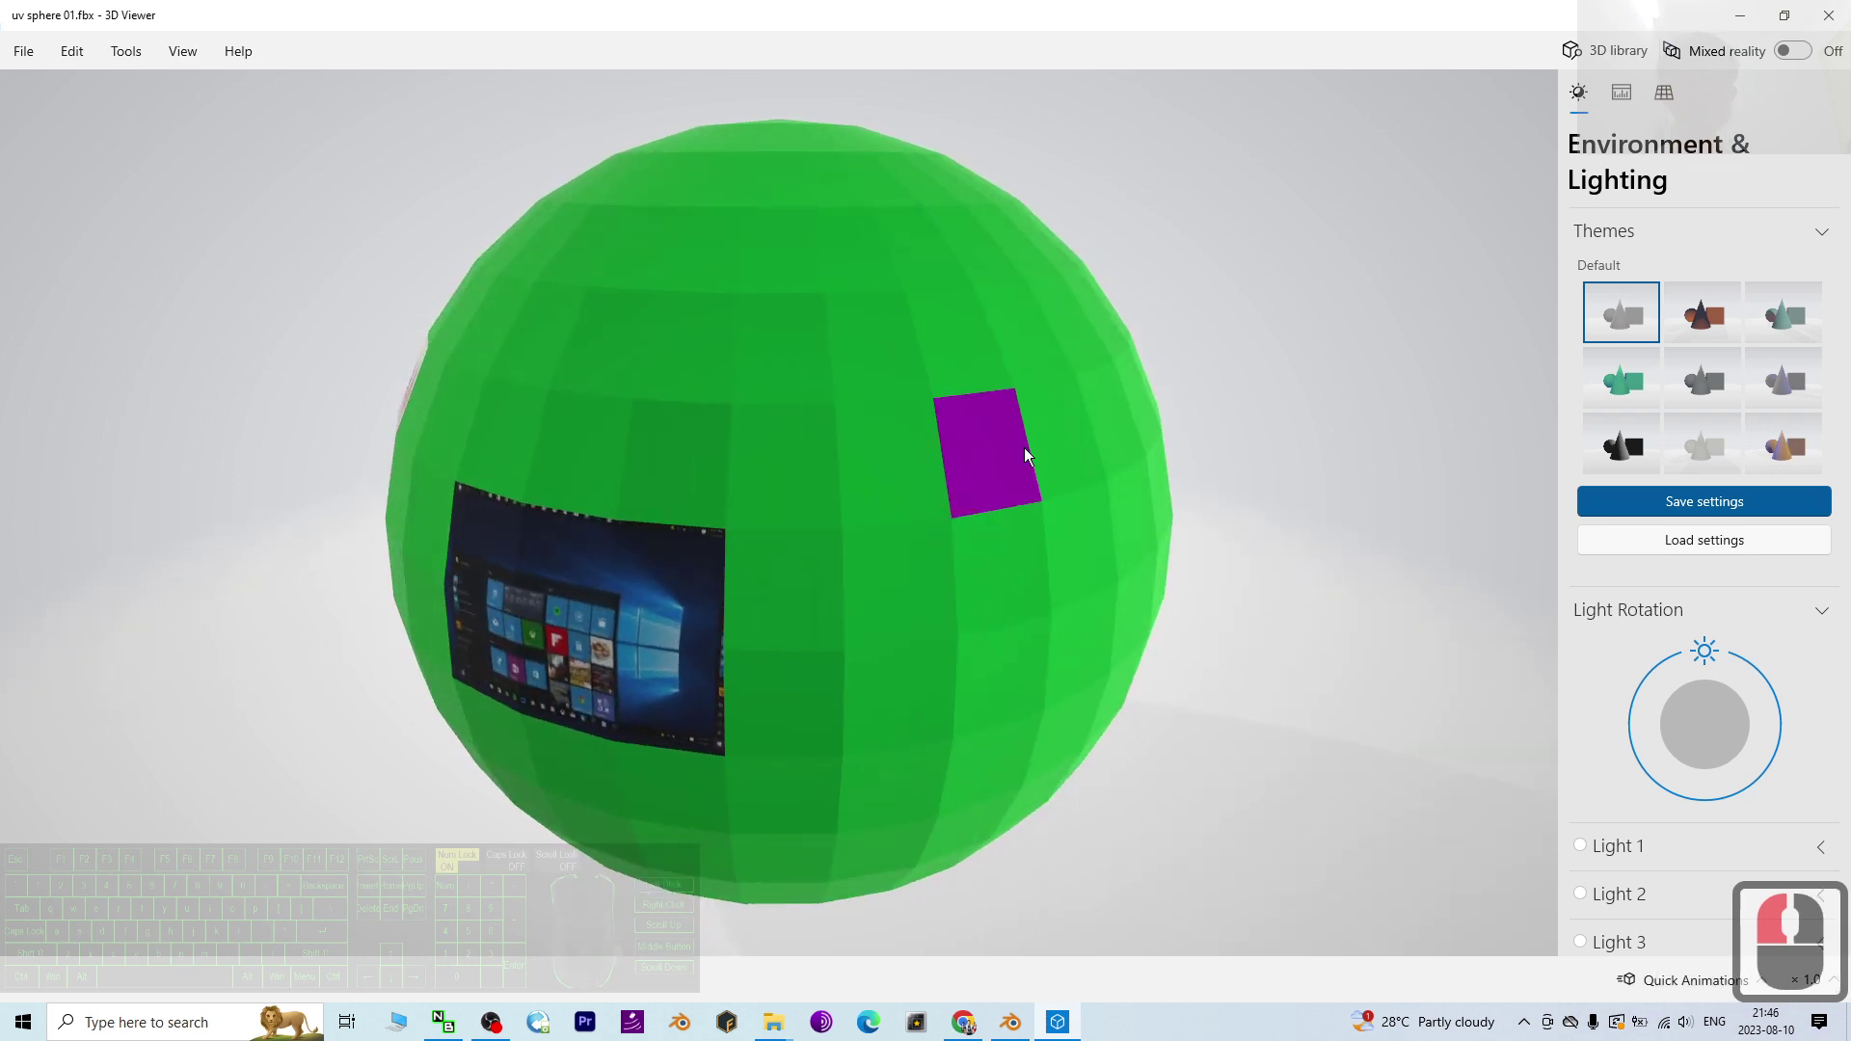
left_click_drag(637, 325, 792, 494)
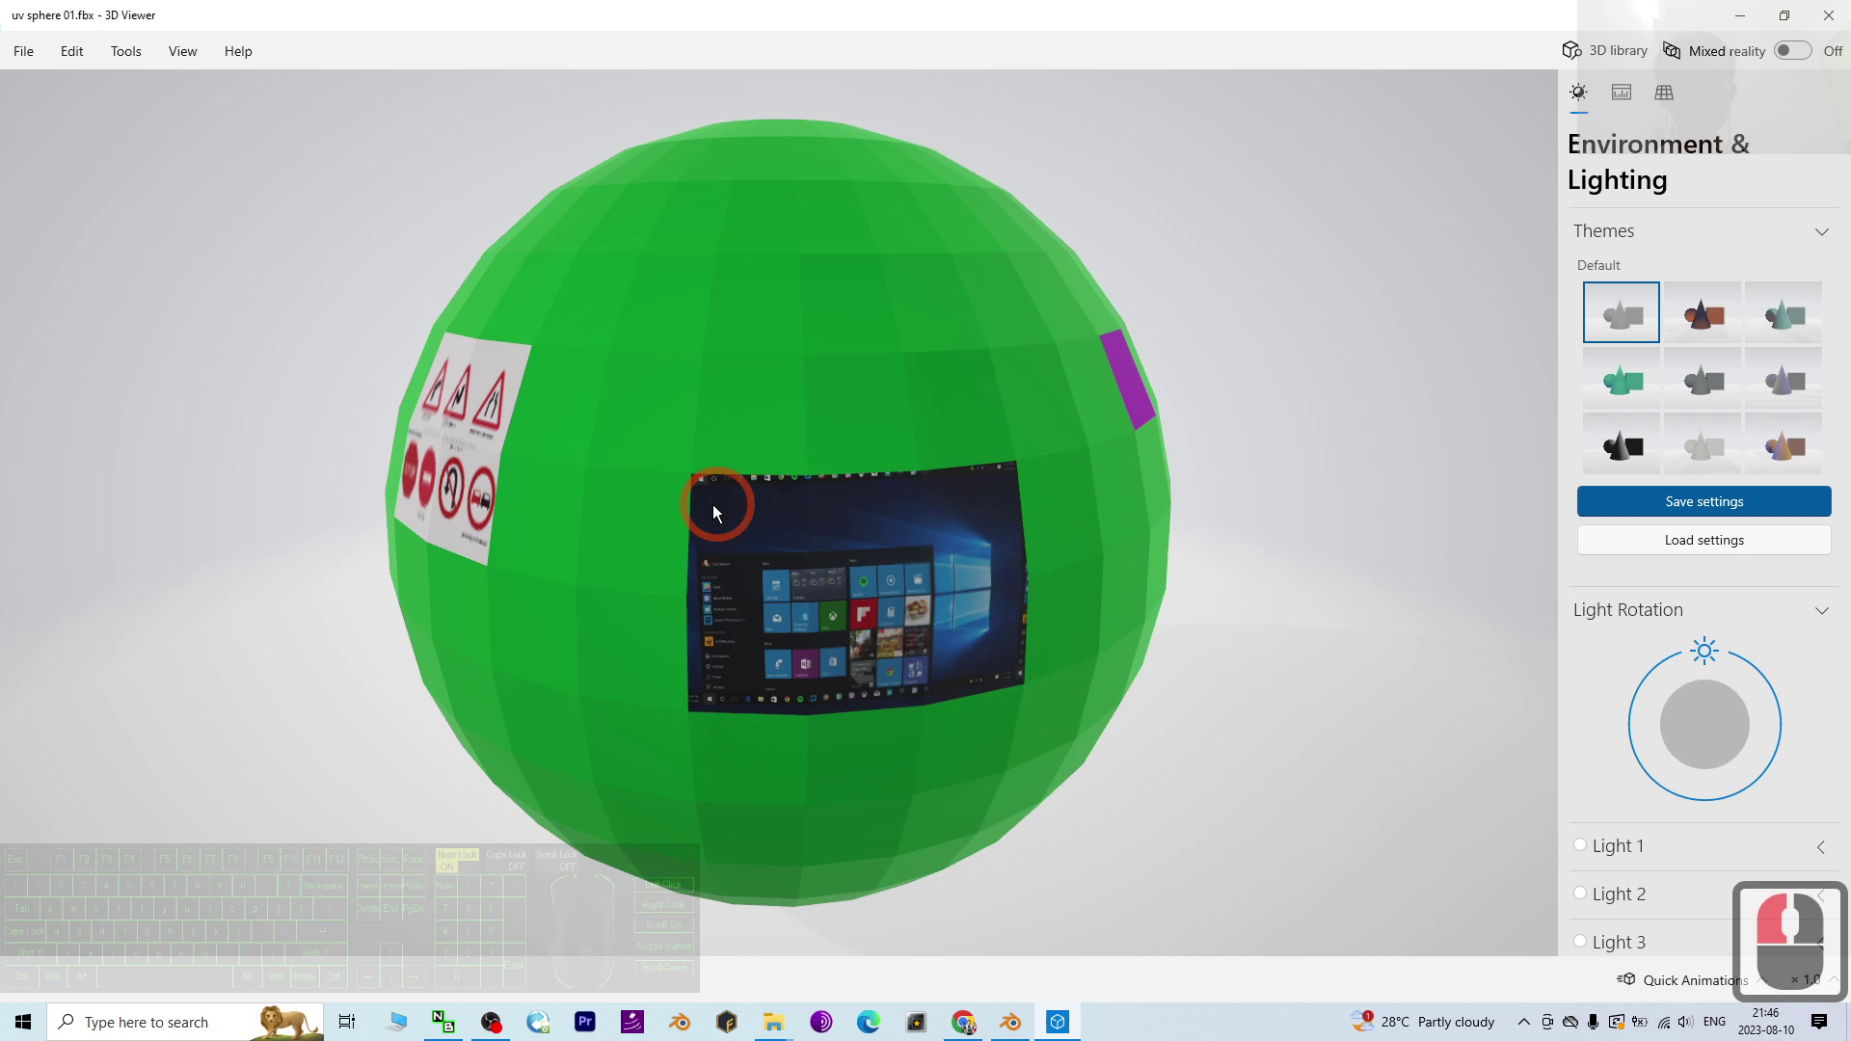
scroll(835, 551, "up", 2)
left_click_drag(835, 552, 863, 621)
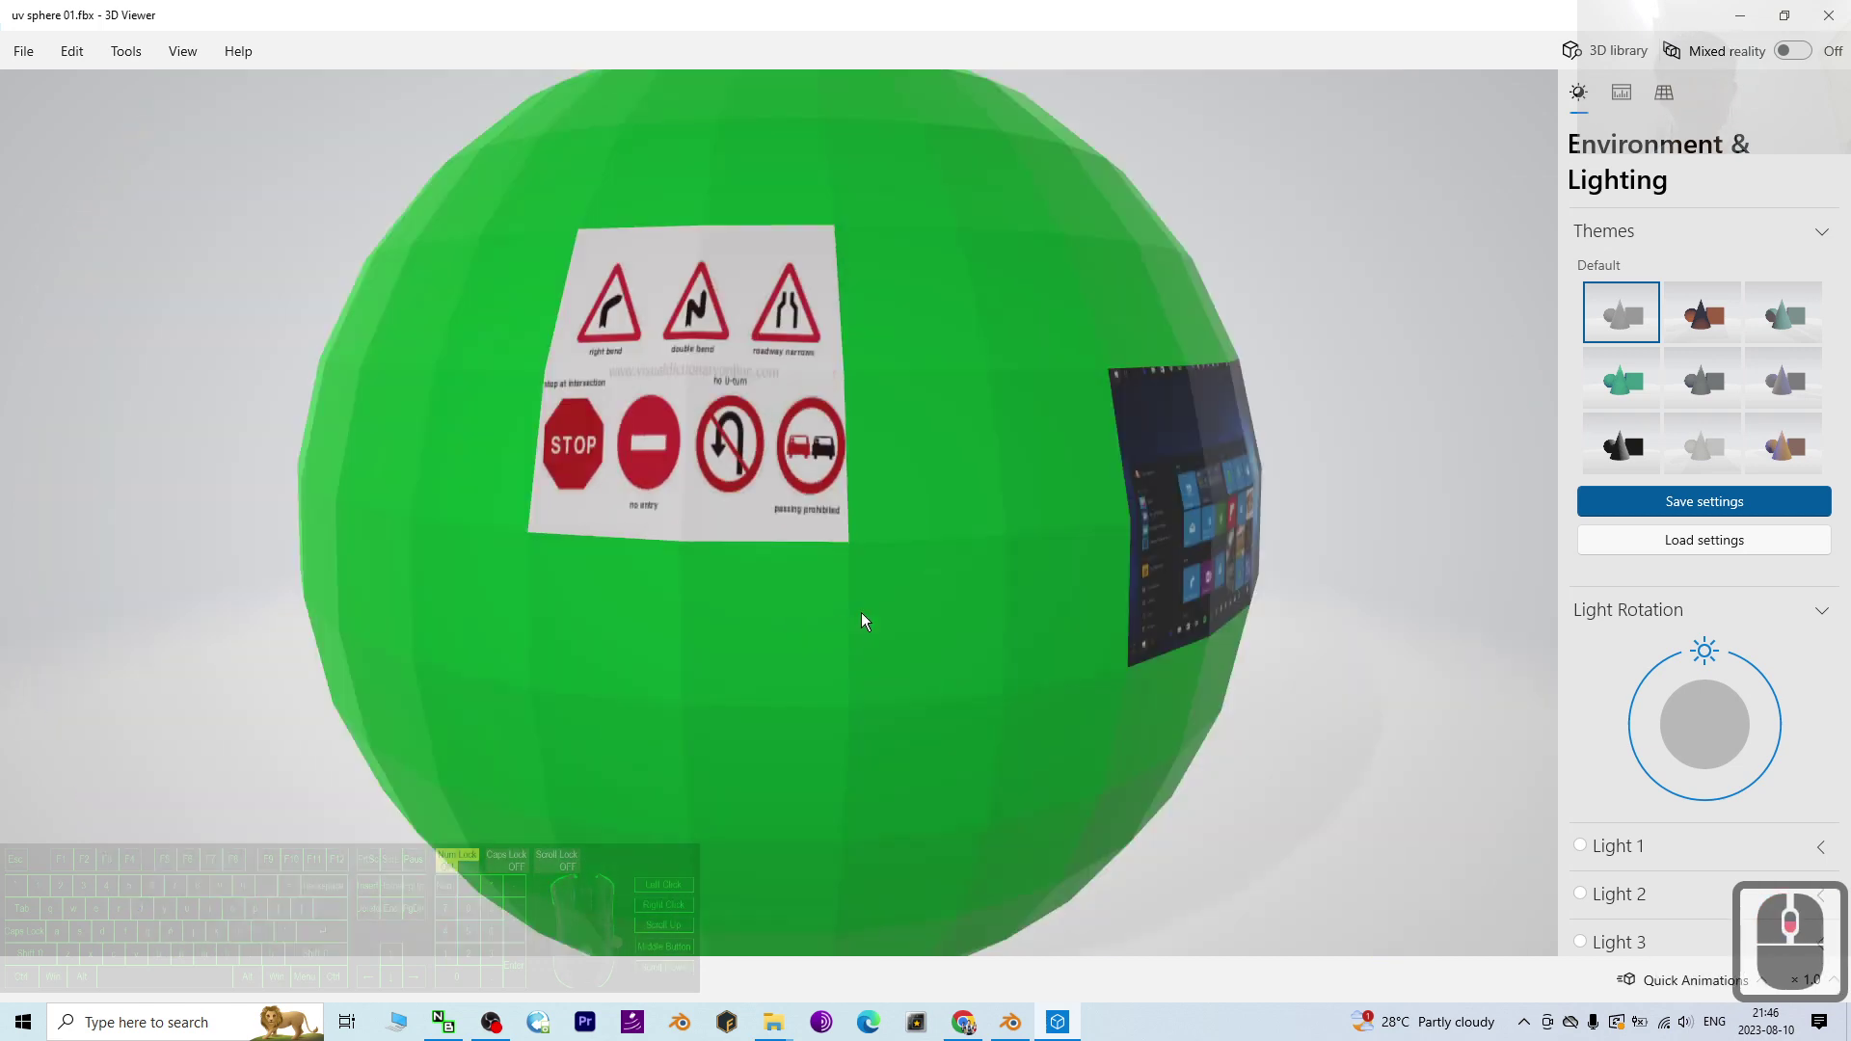
scroll(863, 621, "down", 2)
left_click_drag(1092, 569, 1014, 561)
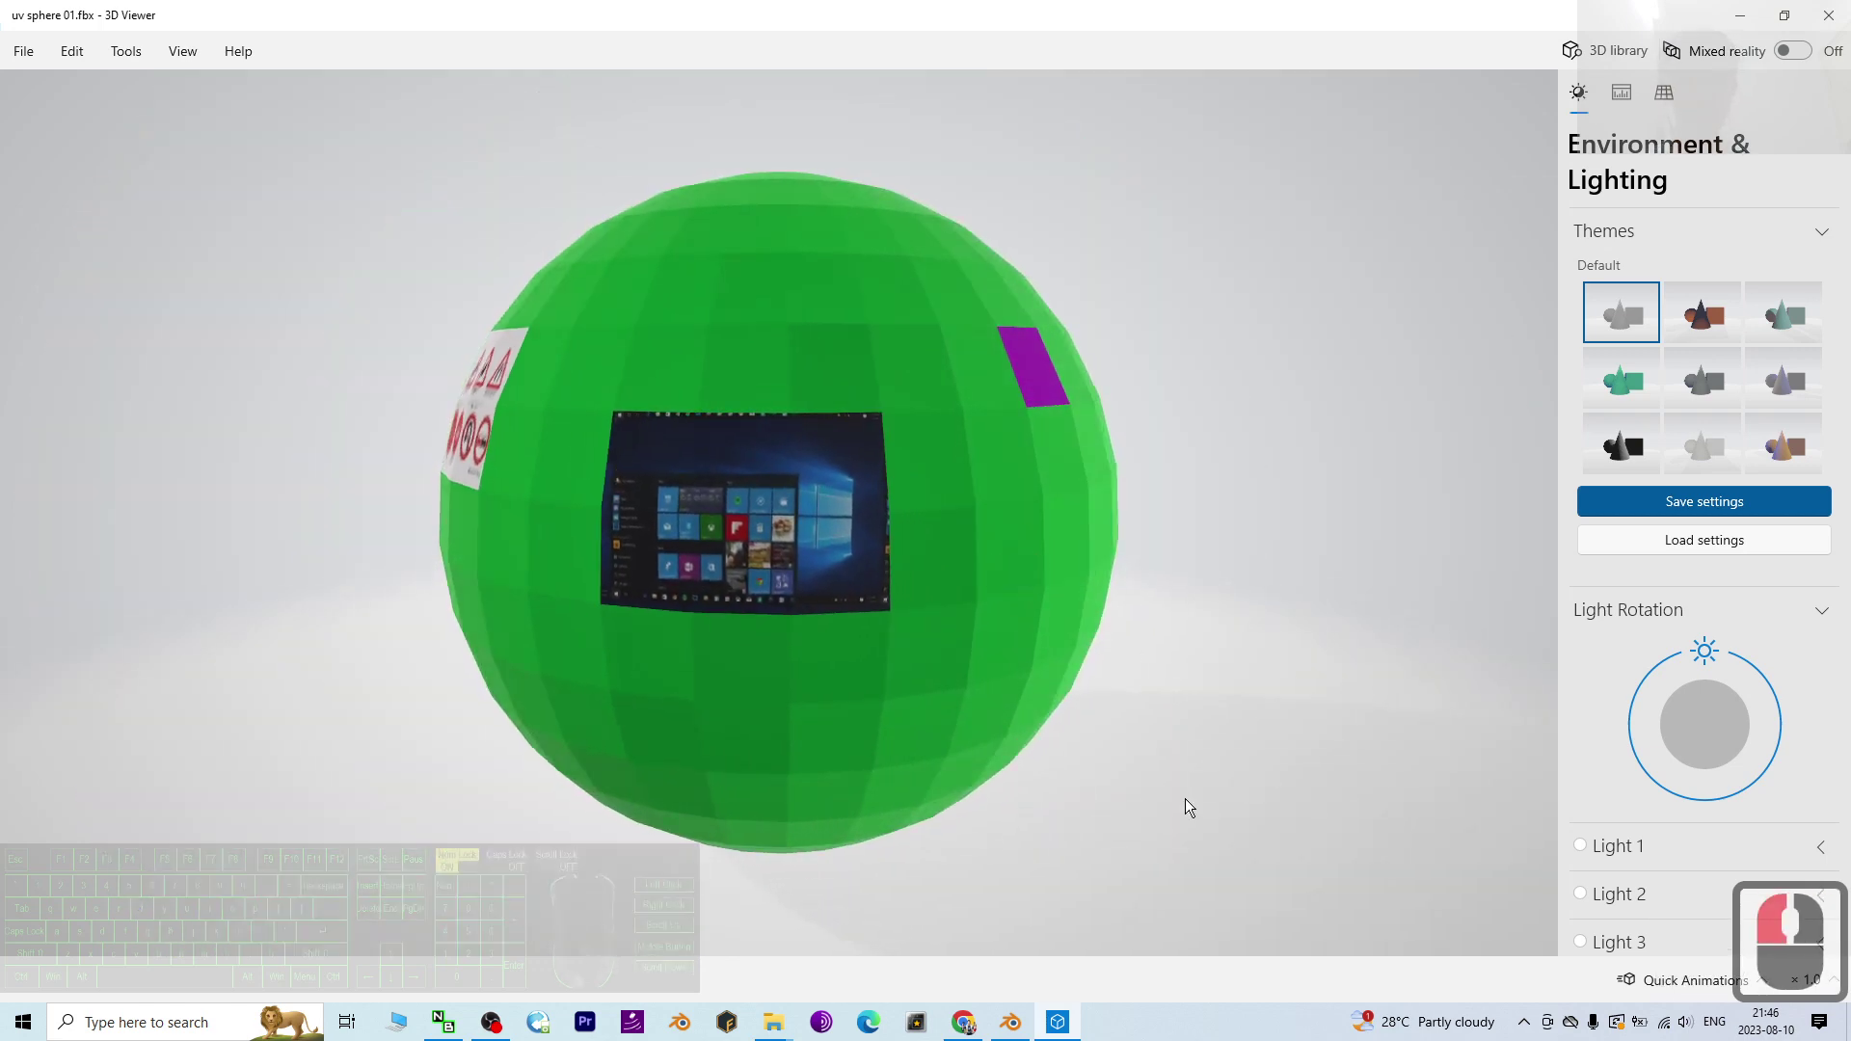
Step: Compare the original sphere in Blender with the exported model, ending back in 3D Viewer
left_click(1010, 1022)
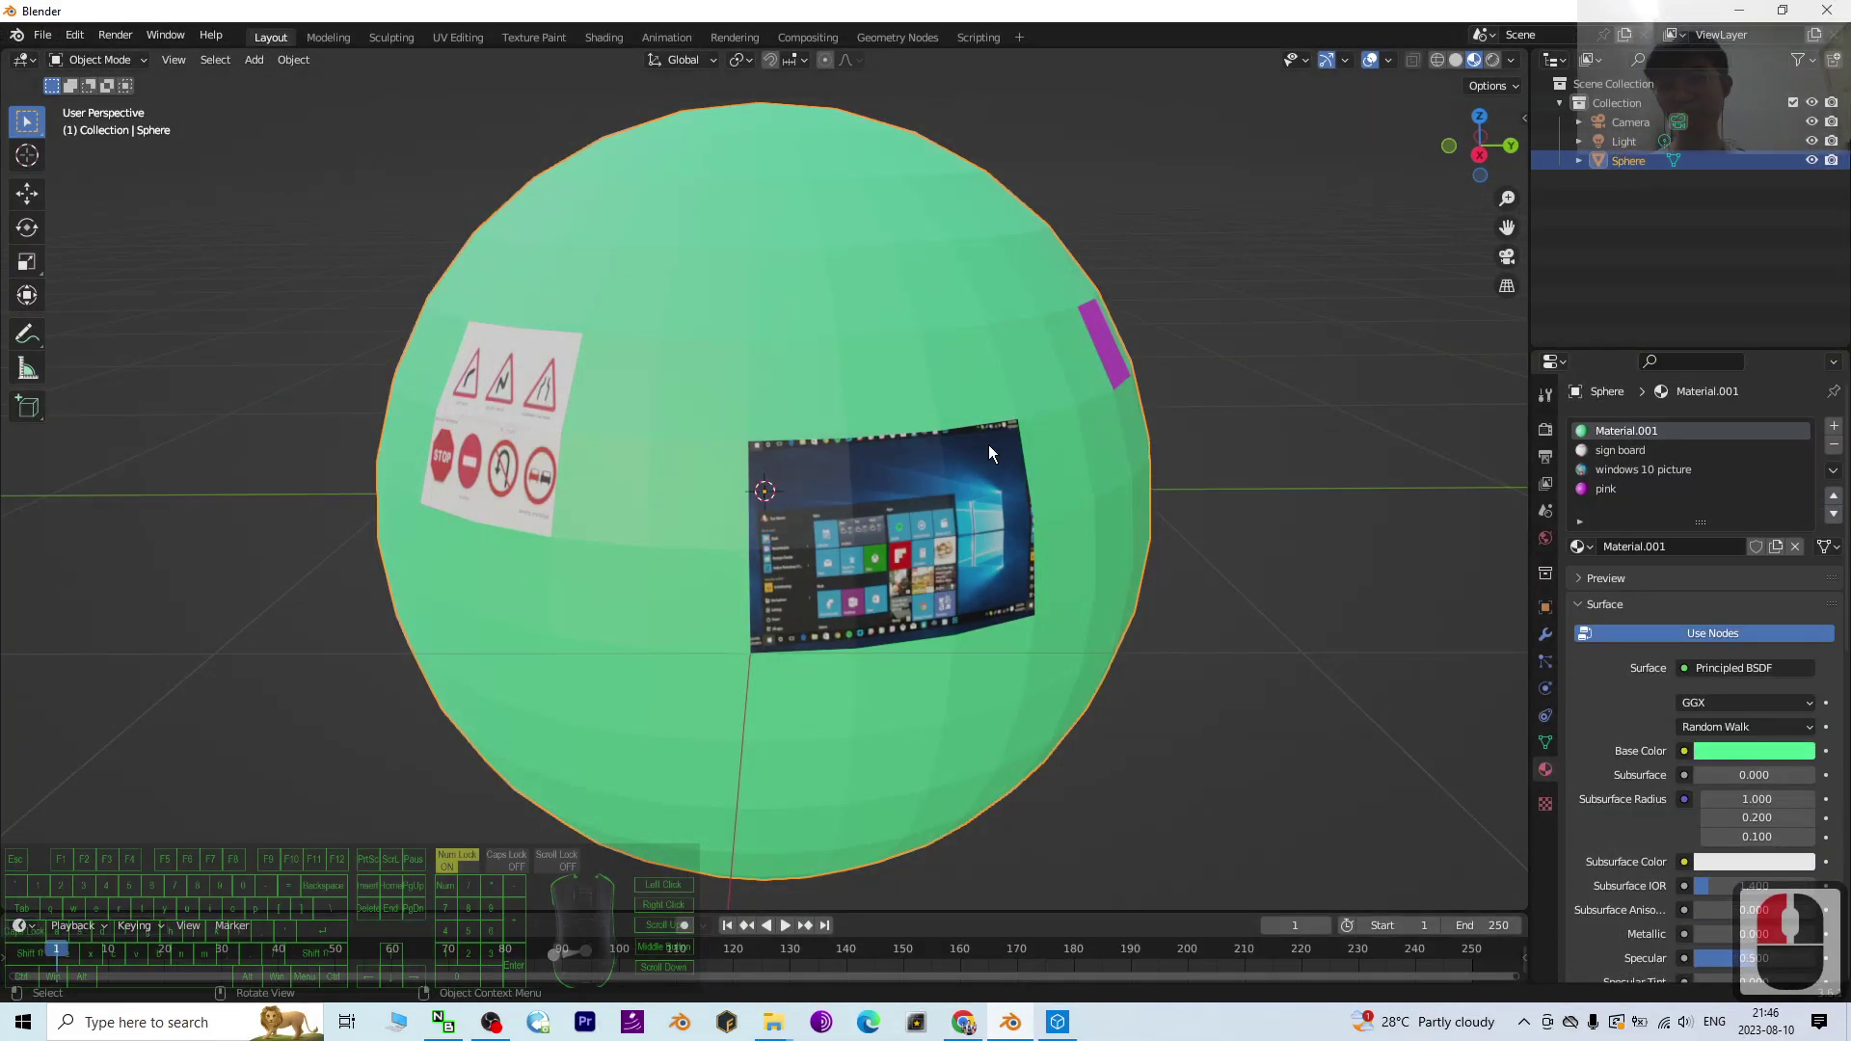
middle_click_drag(1243, 644, 1195, 648)
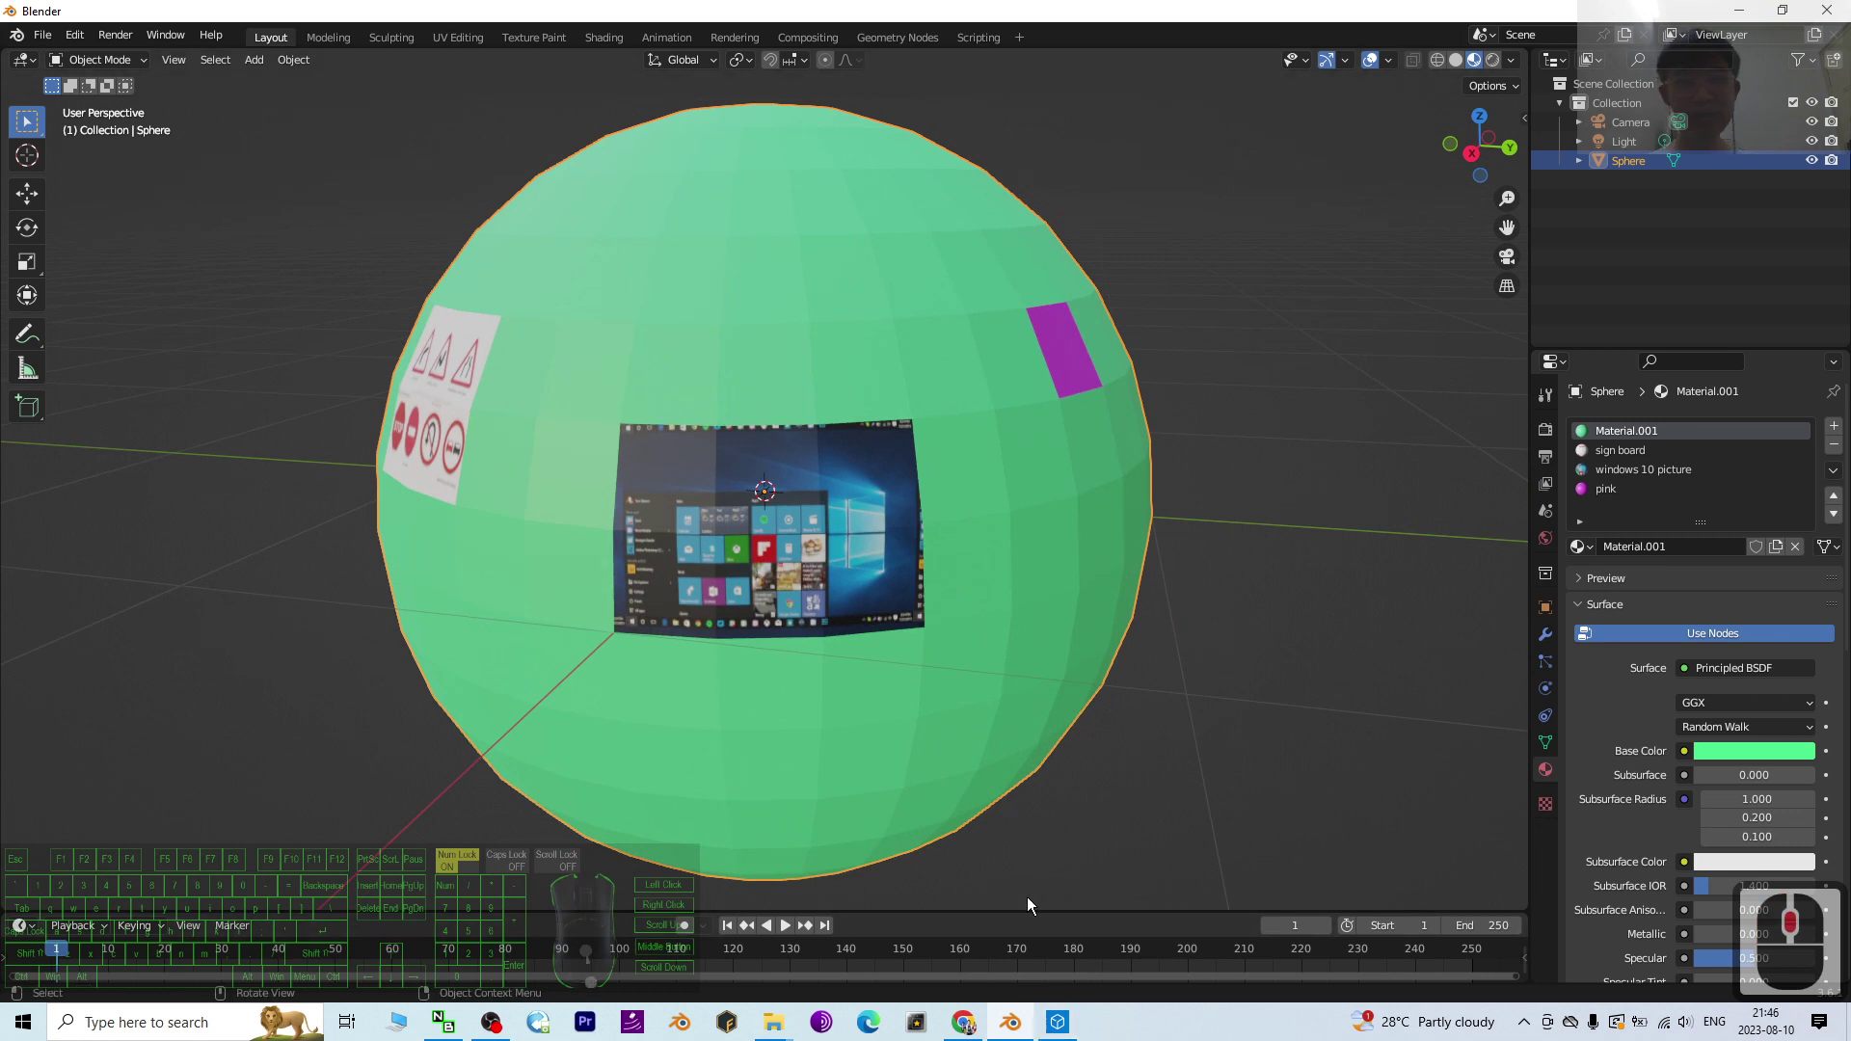
left_click(1070, 1028)
left_click(1012, 567)
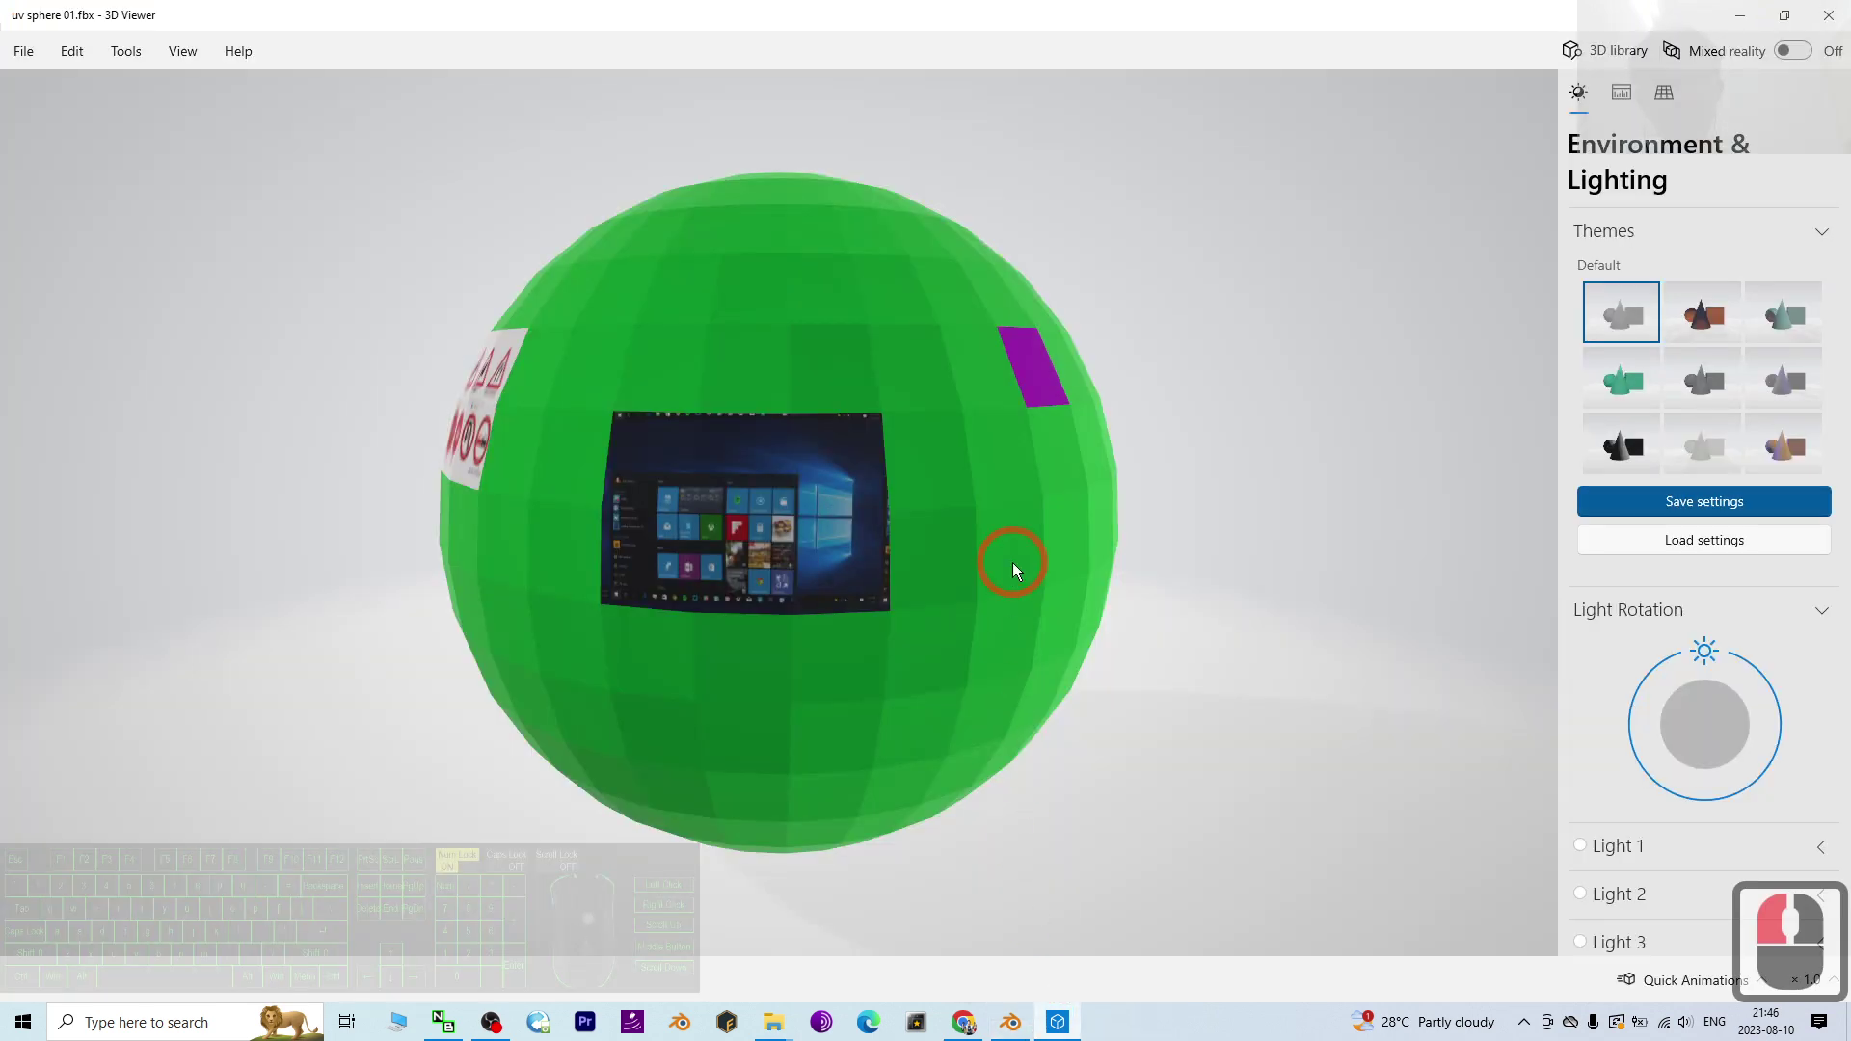
Step: Inspect the road-sign image on the exported sphere up close
scroll(872, 652, "up", 2)
scroll(870, 644, "down", 1)
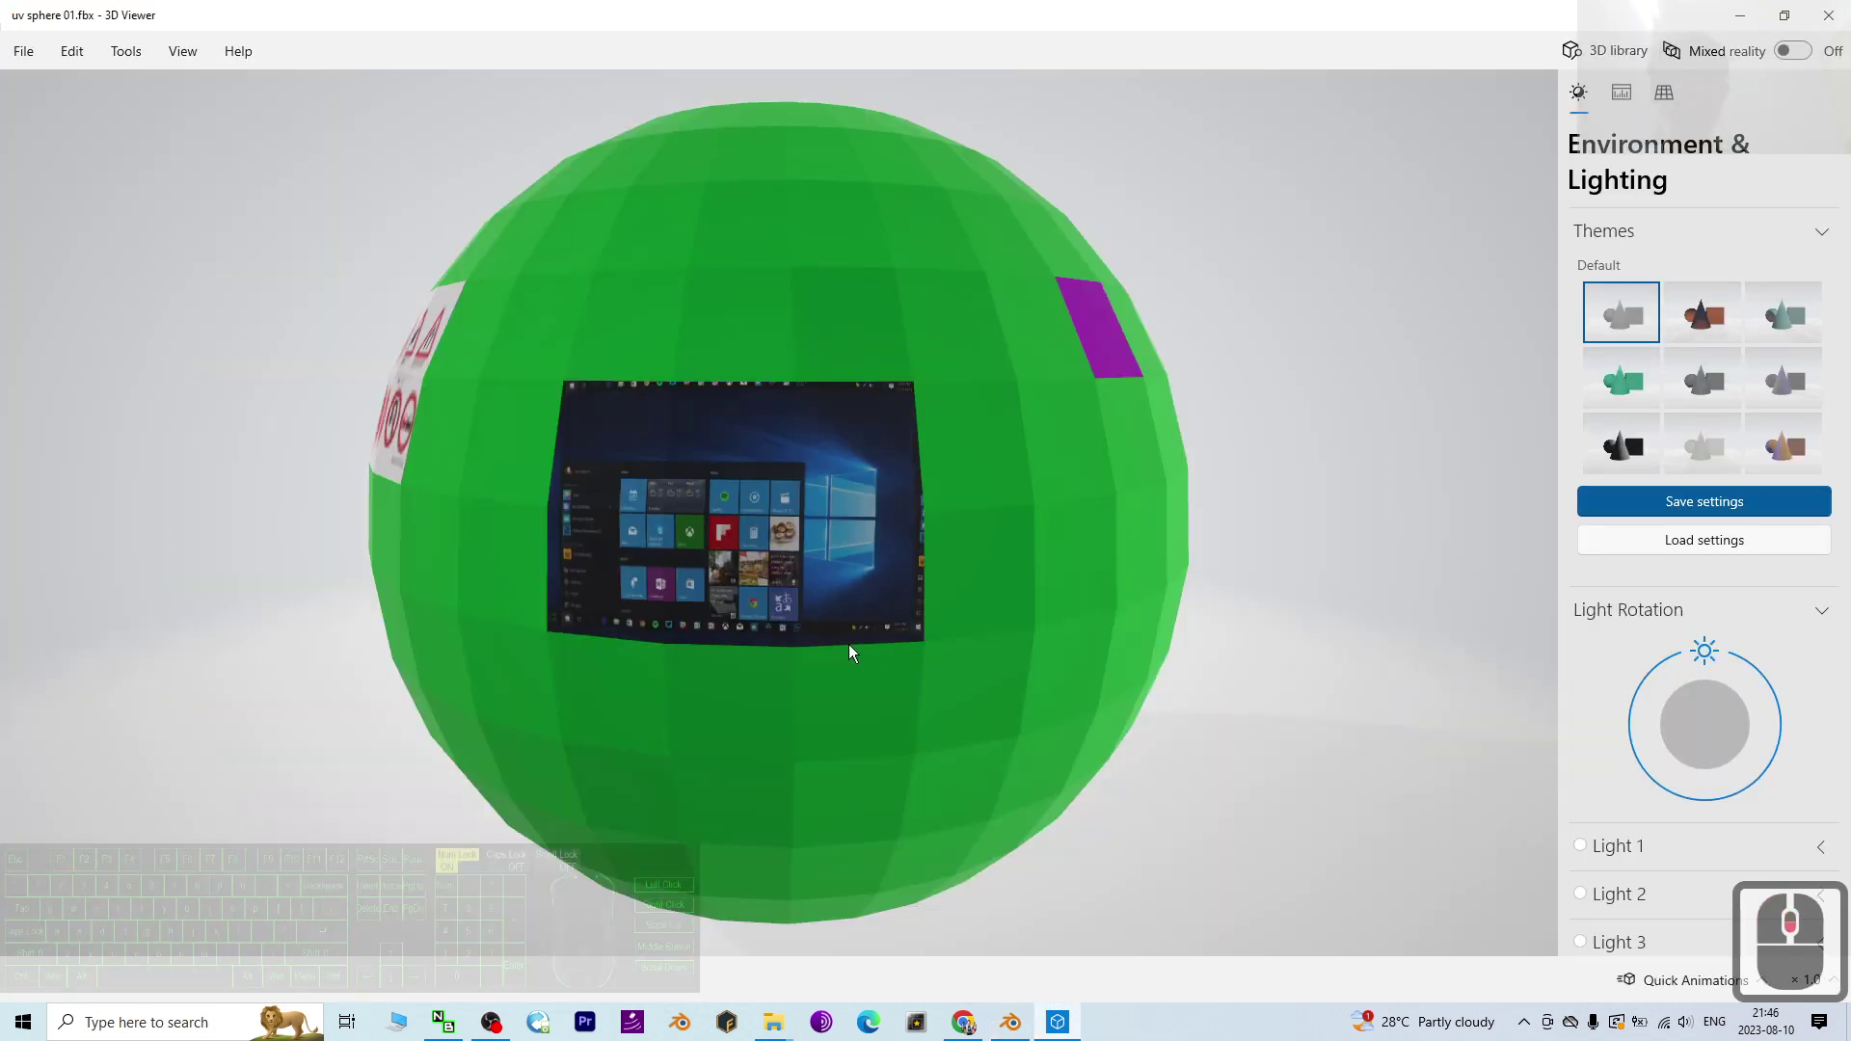
left_click_drag(848, 644, 930, 580)
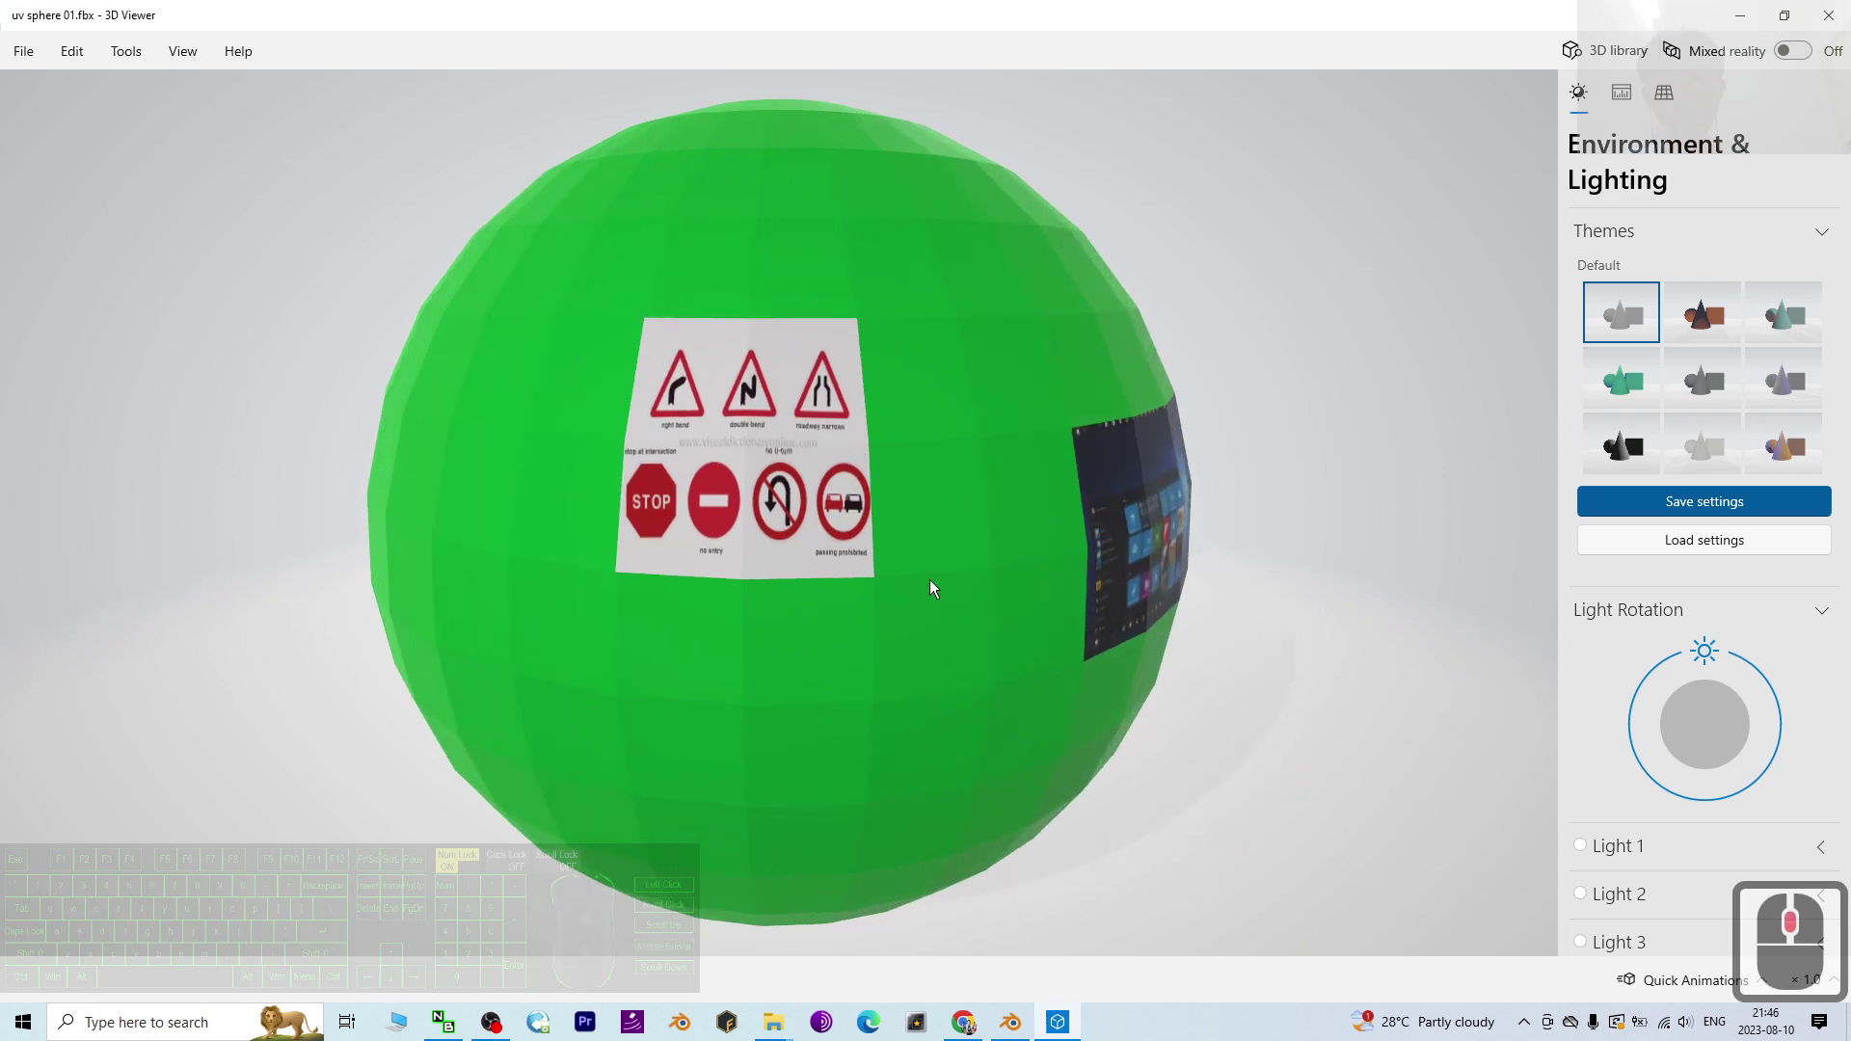
scroll(897, 554, "up", 3)
scroll(895, 544, "down", 1)
middle_click_drag(1015, 594, 1034, 616)
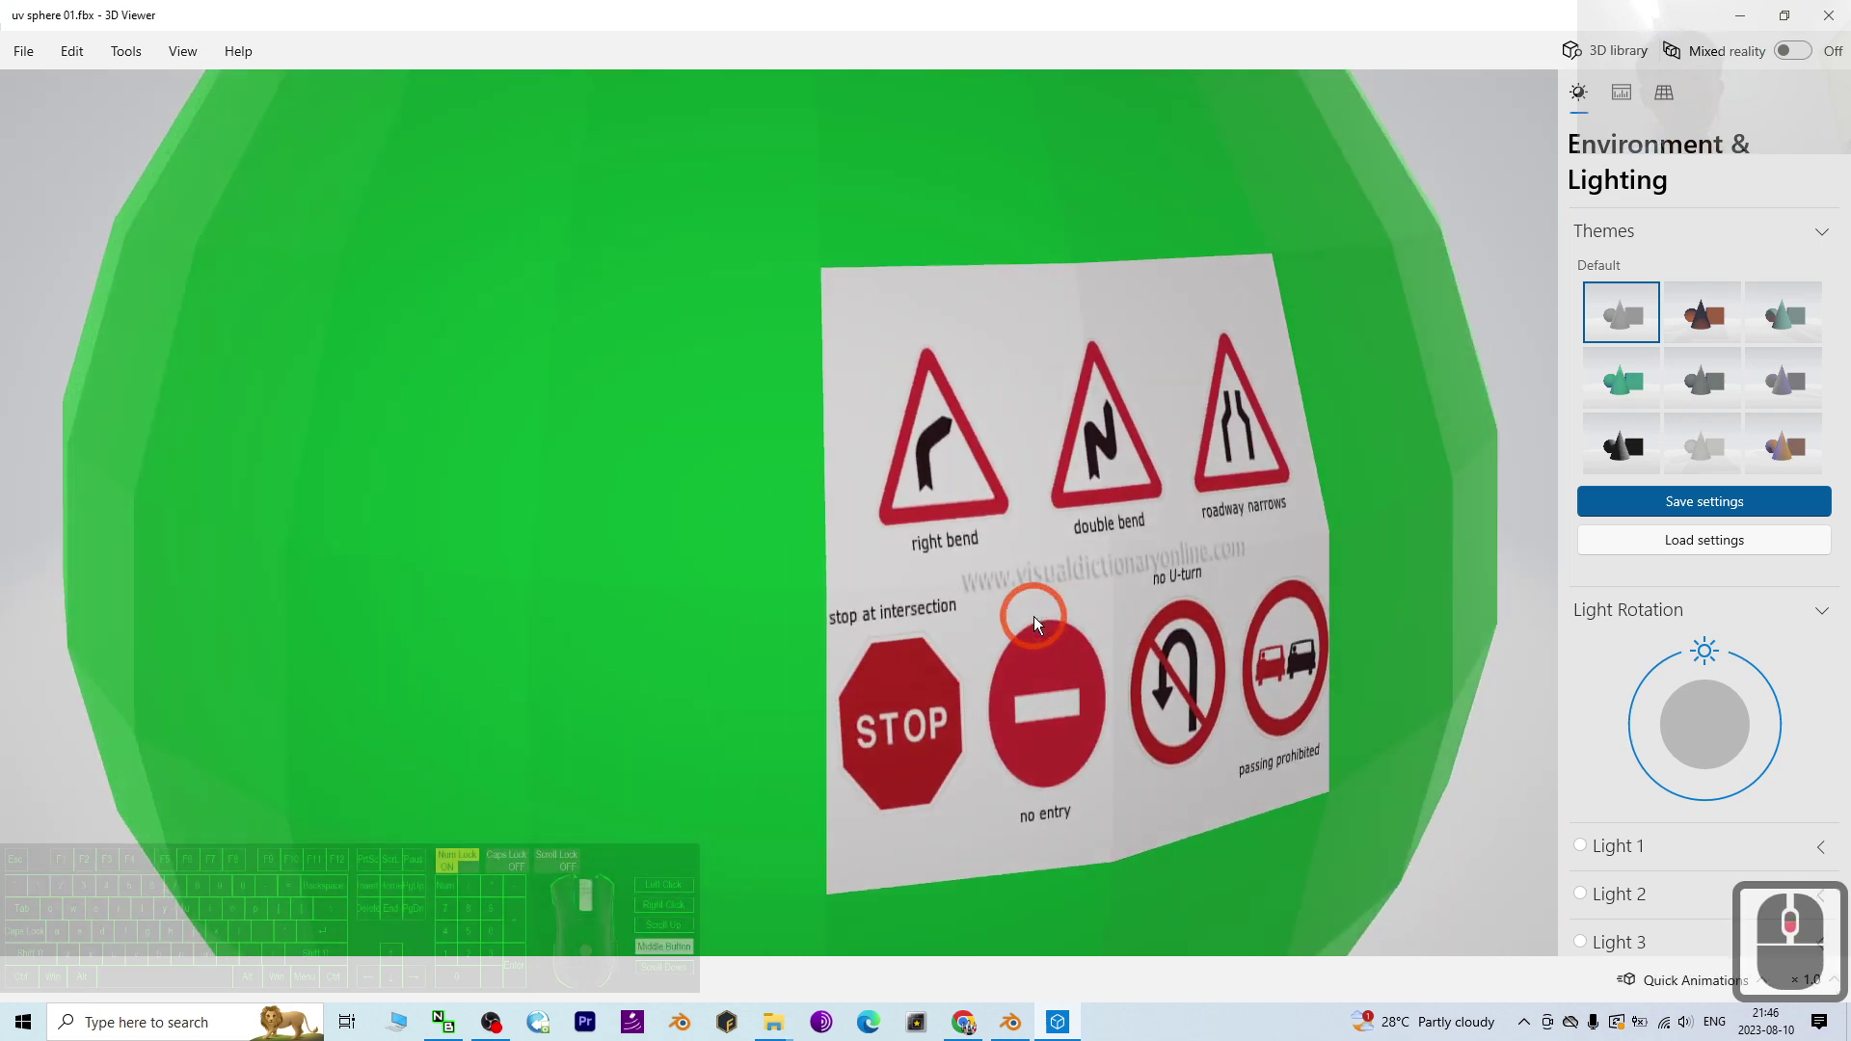
Step: Inspect the Windows 10 image and the pink face up close, ending with the whole exported sphere in view
left_click_drag(1033, 616, 930, 581)
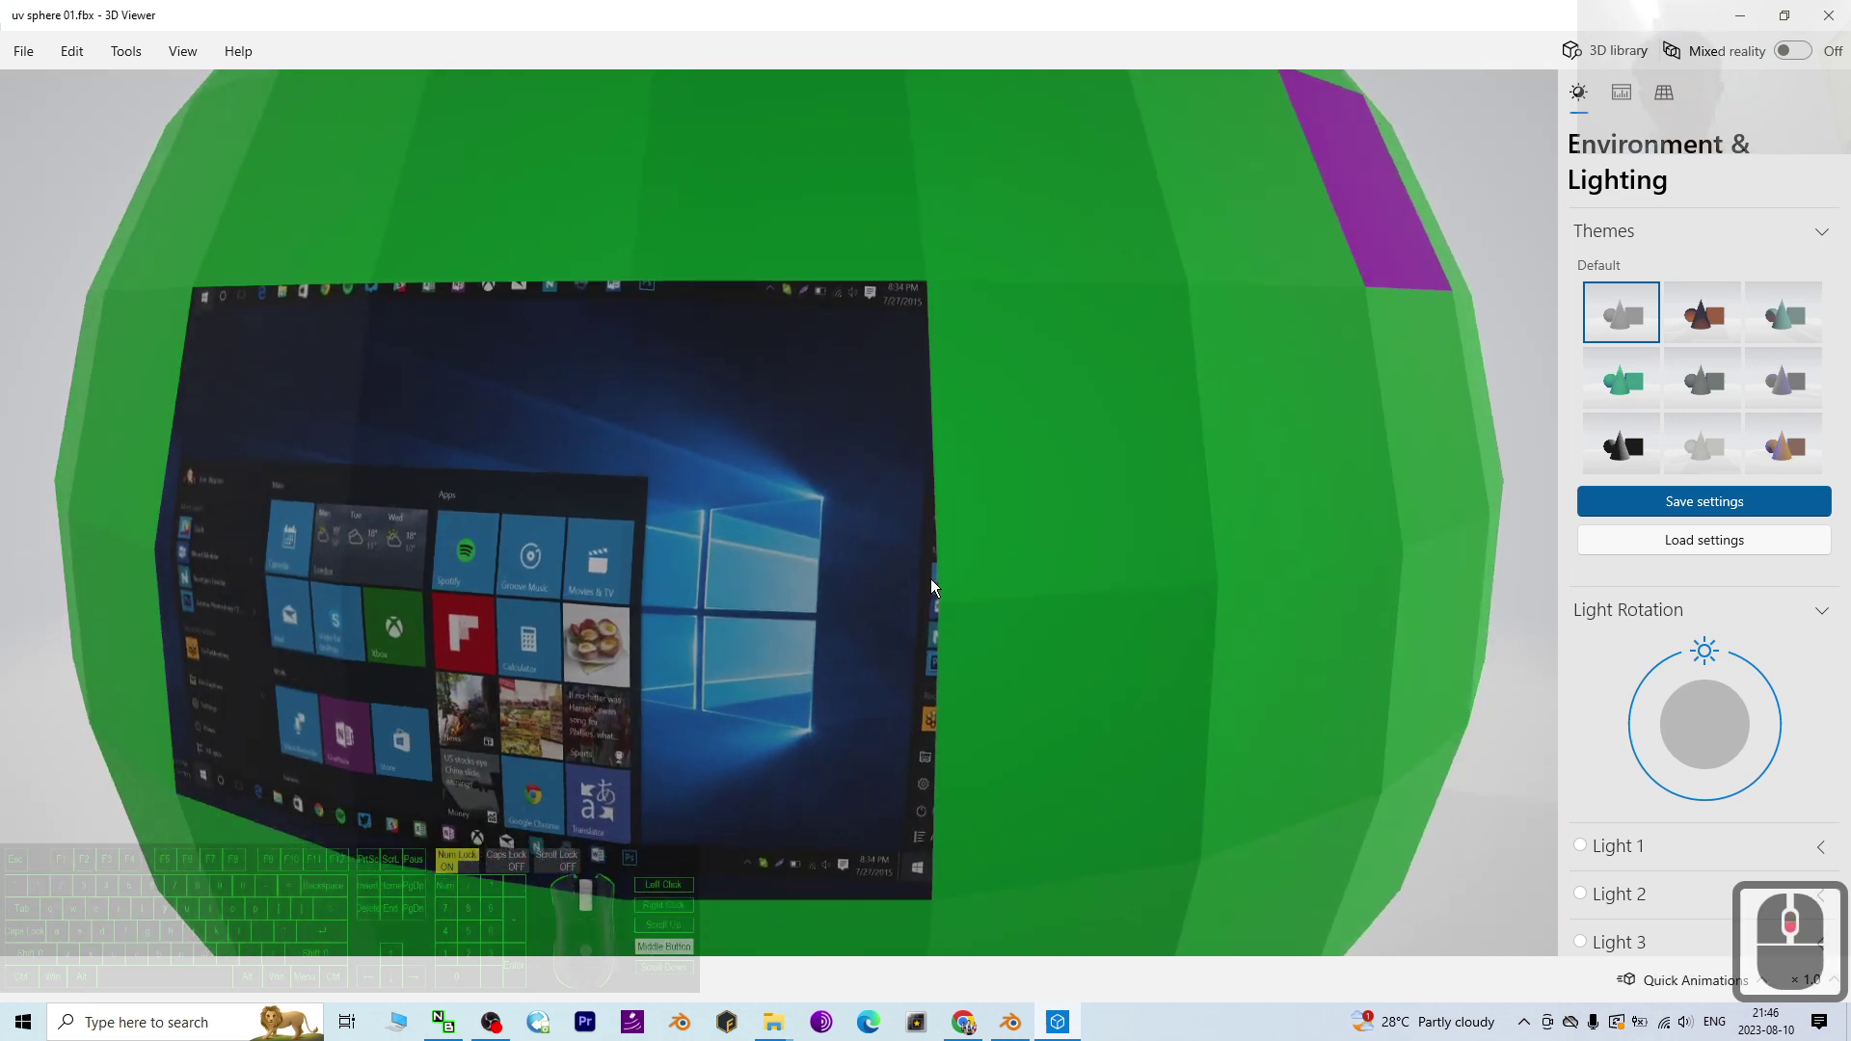
mouse_move(1153, 527)
left_mouse_down()
mouse_move(1102, 541)
mouse_move(1153, 556)
left_mouse_up()
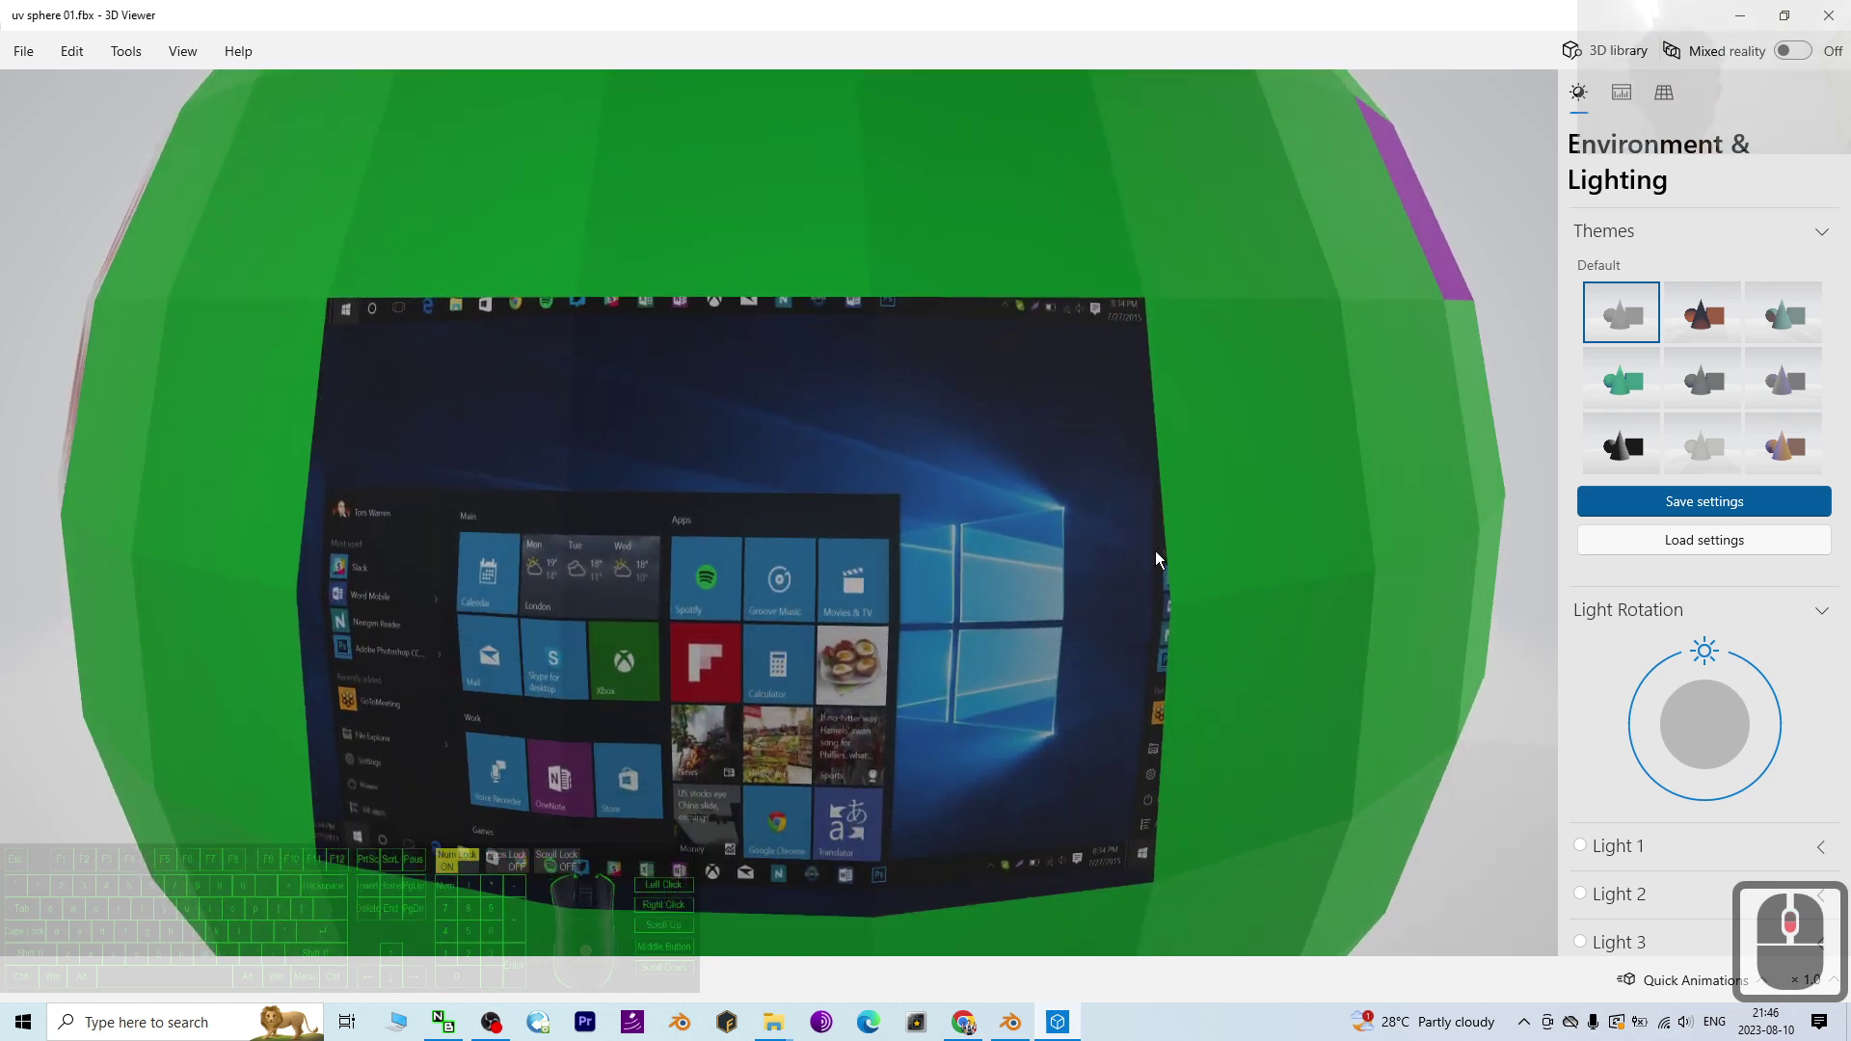
double_click(1155, 552)
left_click_drag(715, 610, 1282, 636)
double_click(854, 572)
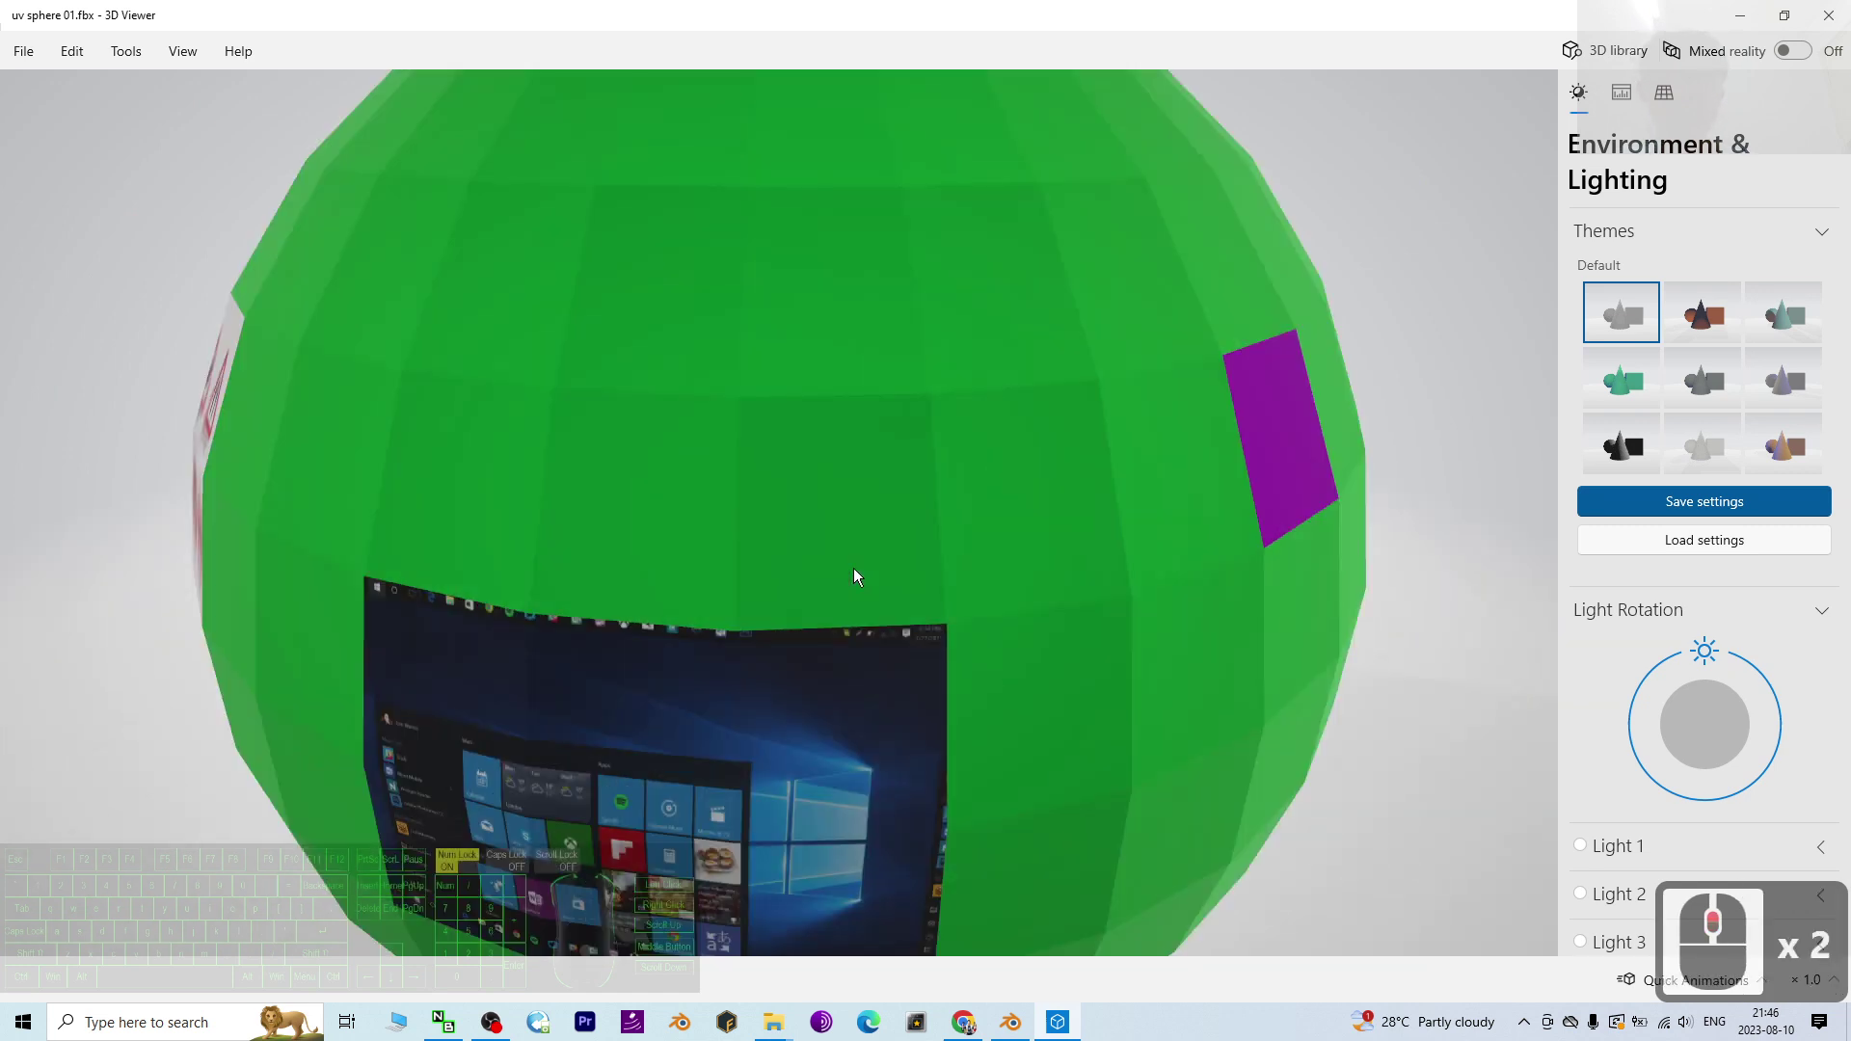
left_click_drag(802, 767, 831, 711)
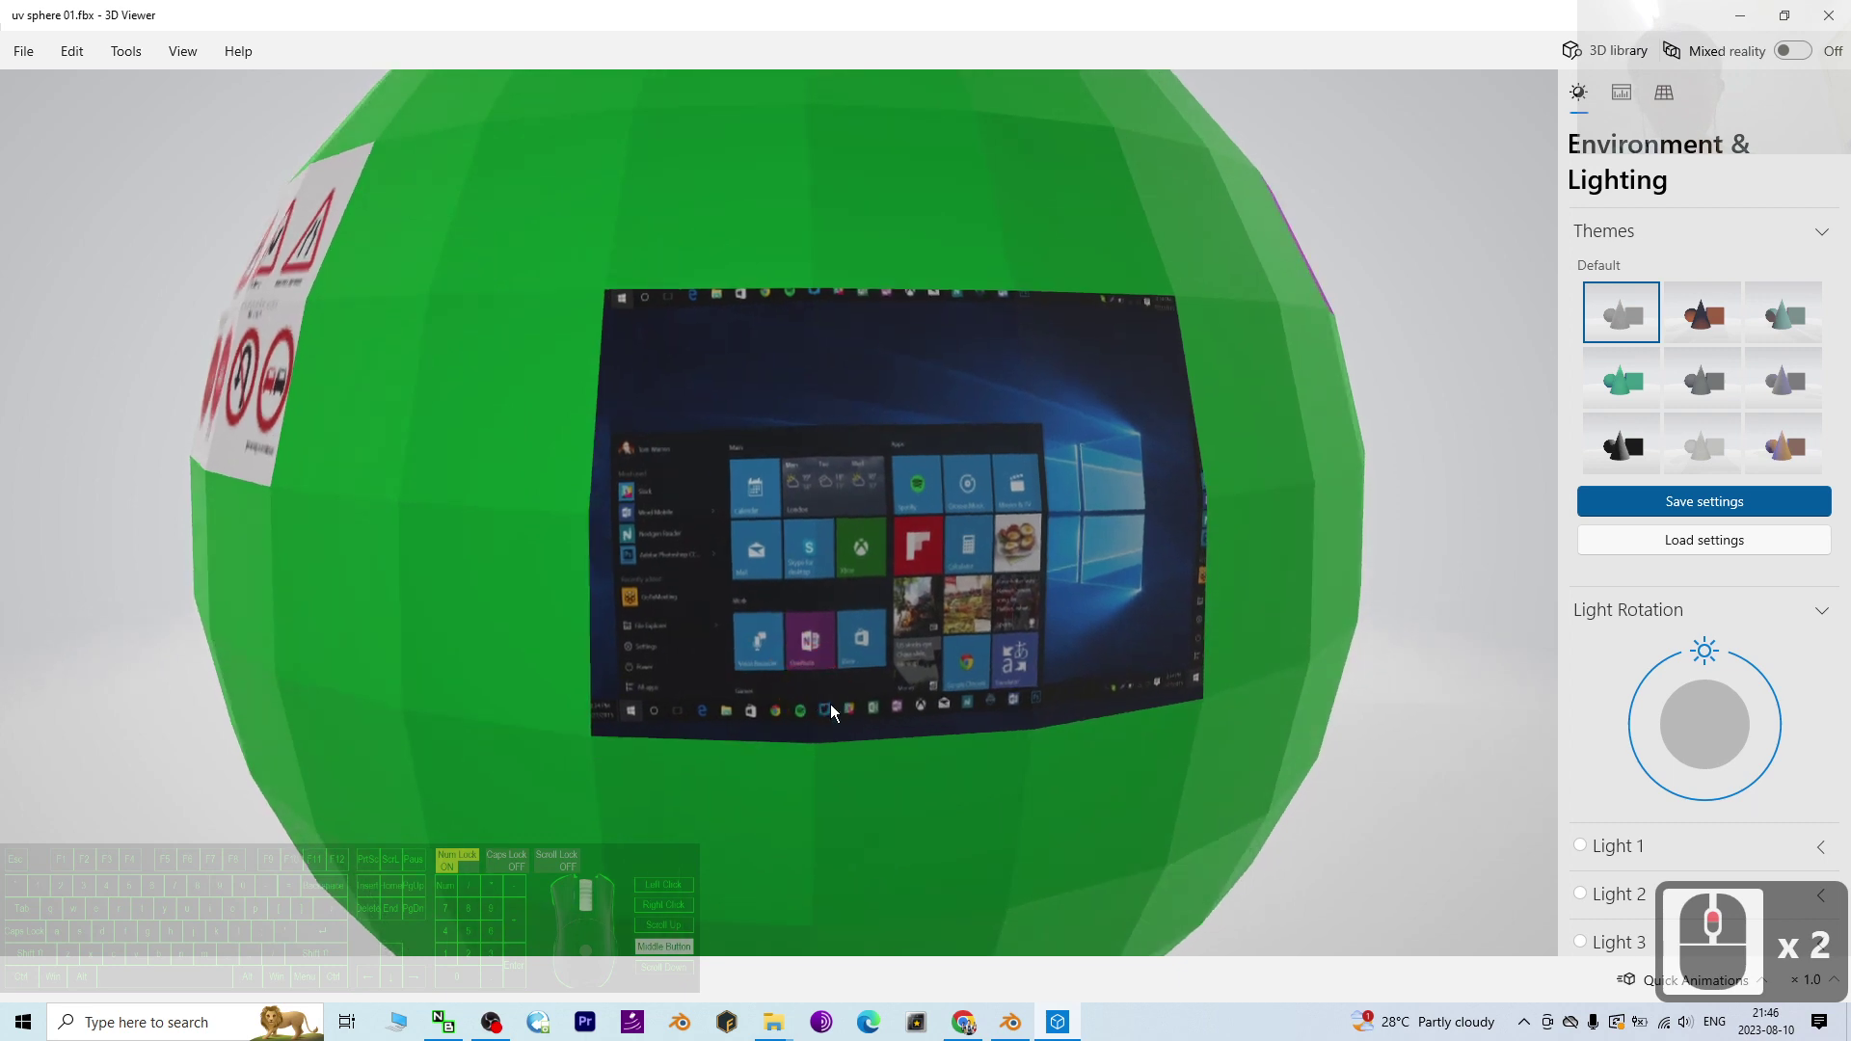
double_click(864, 567)
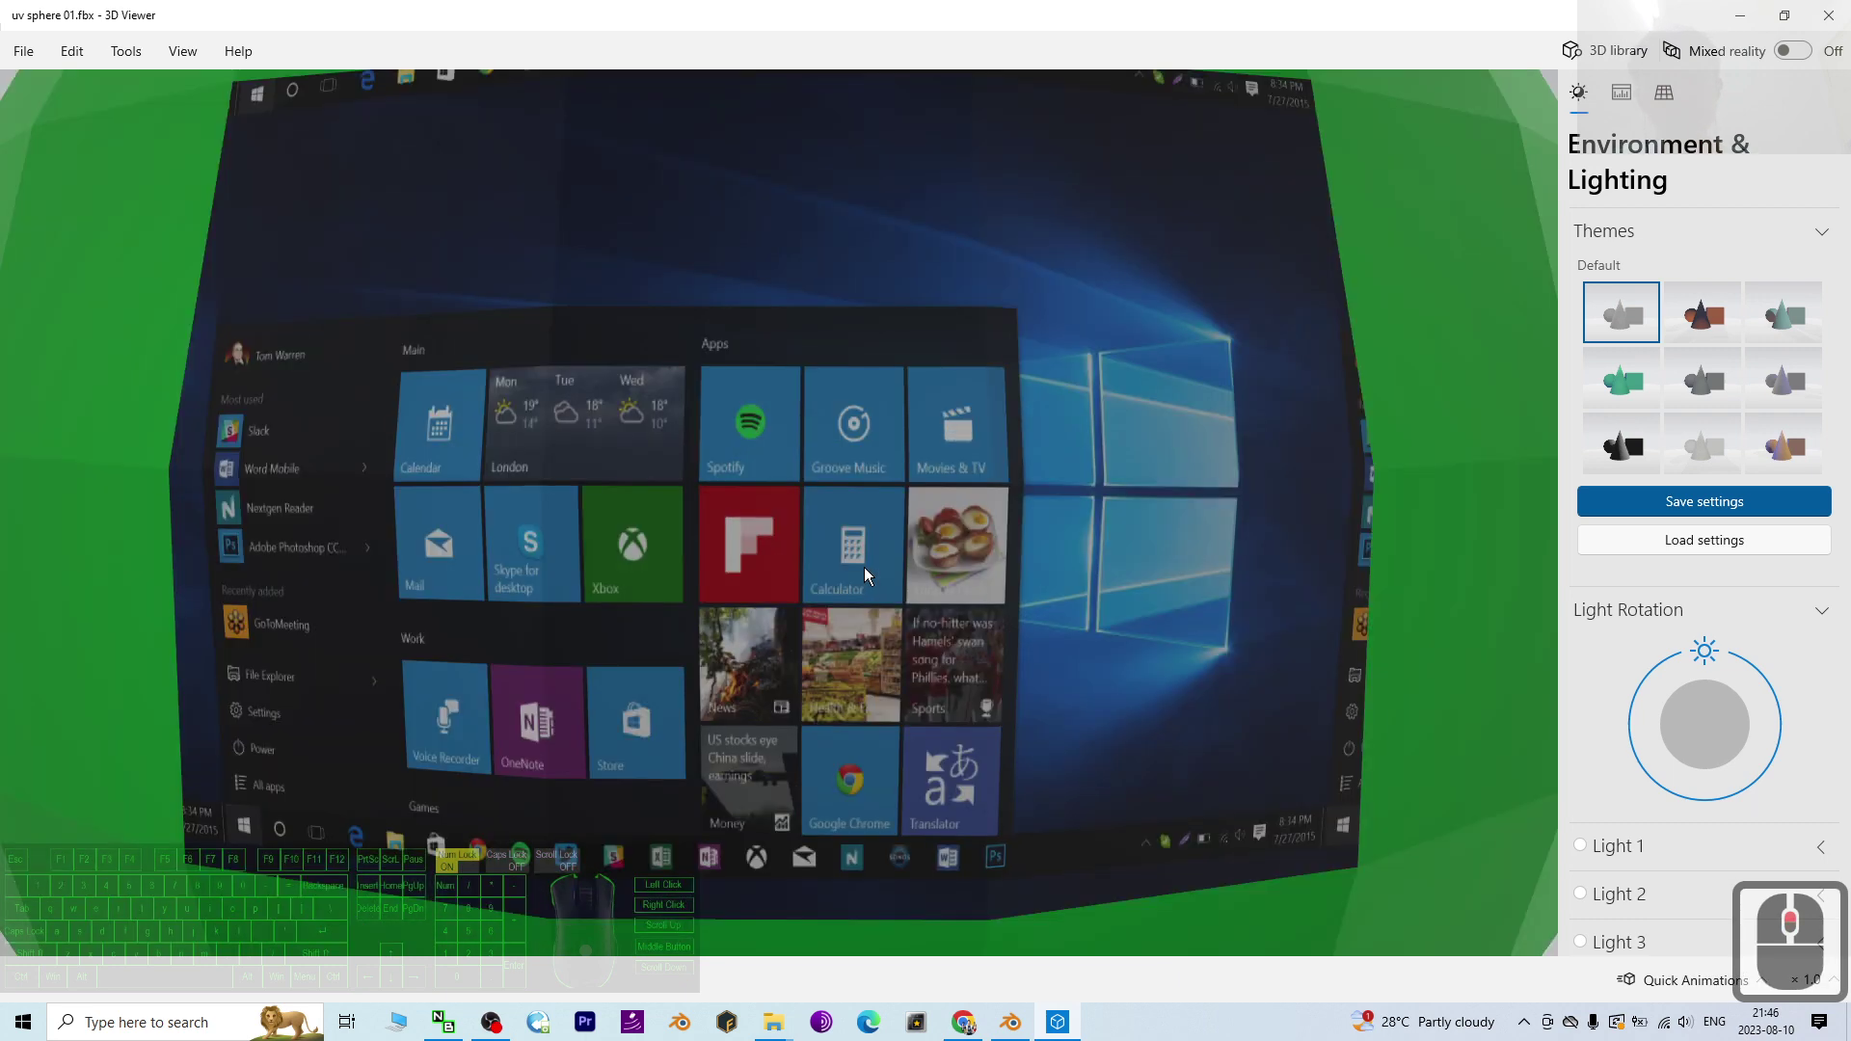
double_click(864, 566)
double_click(833, 611)
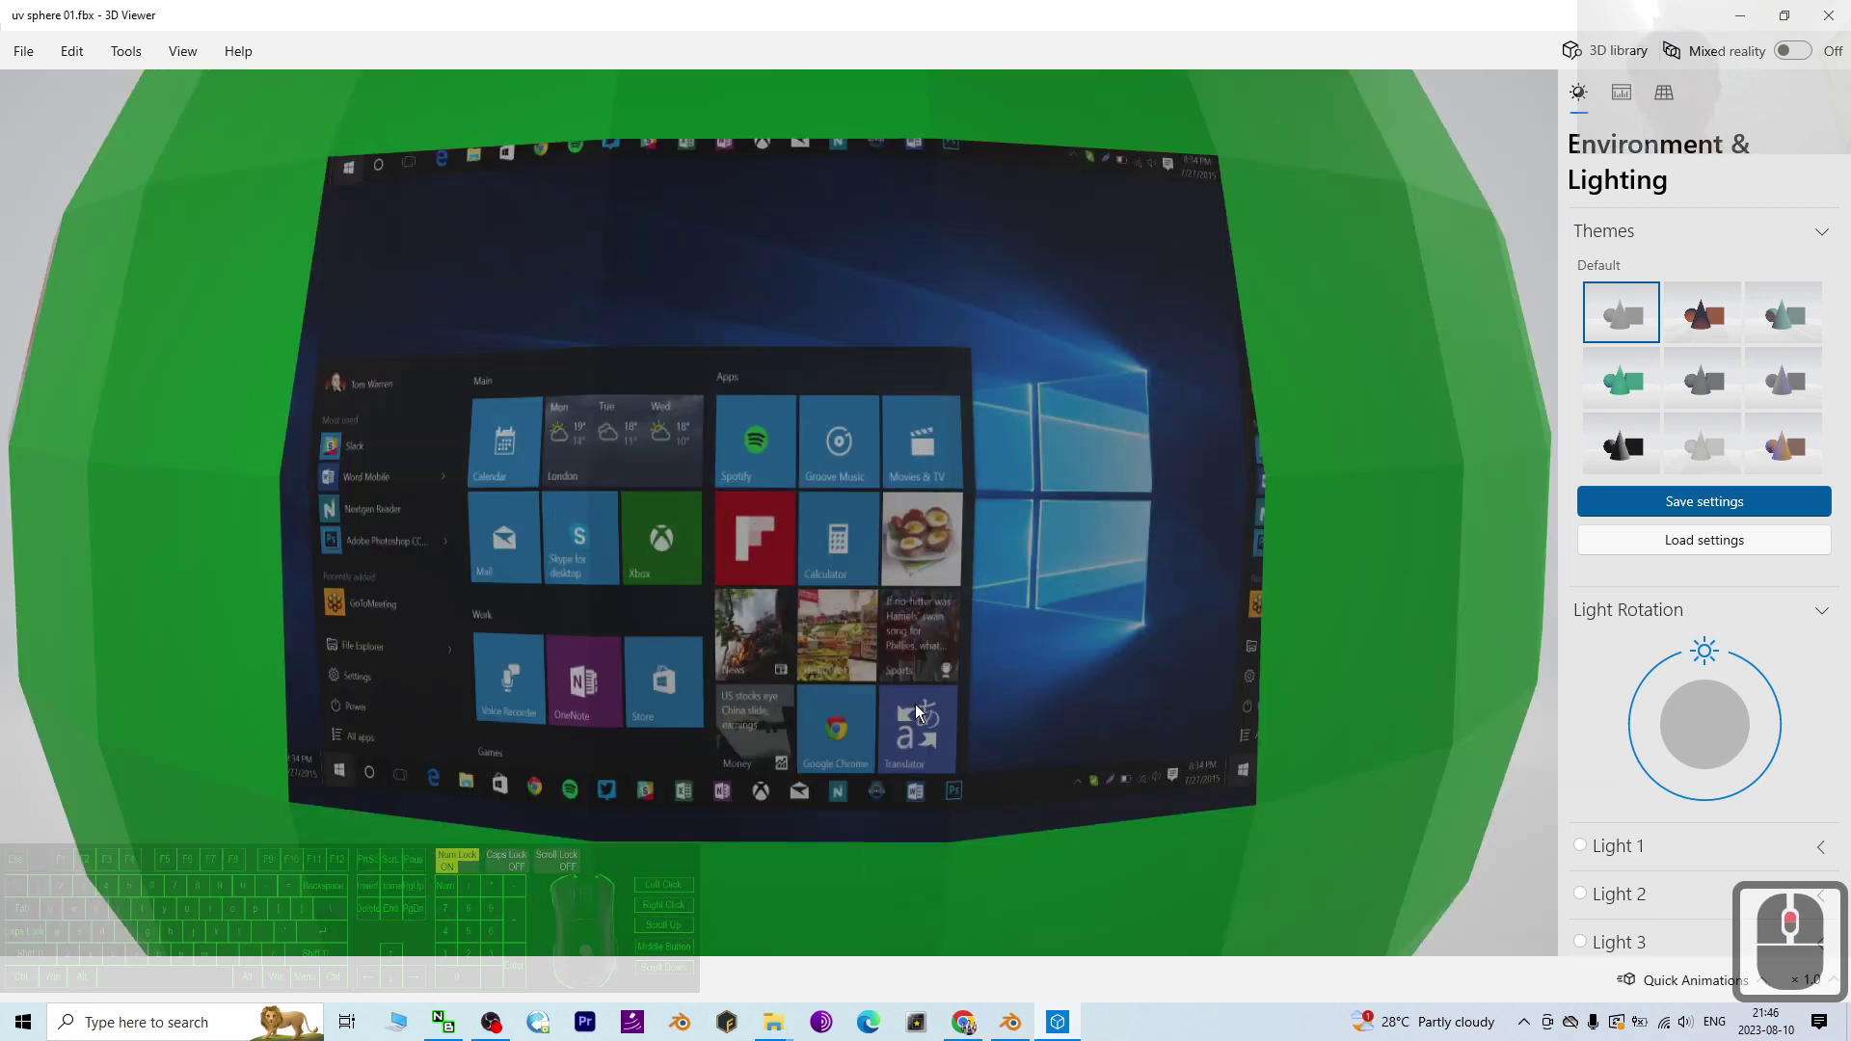
left_click_drag(980, 703, 900, 727)
scroll(897, 675, "down", 3)
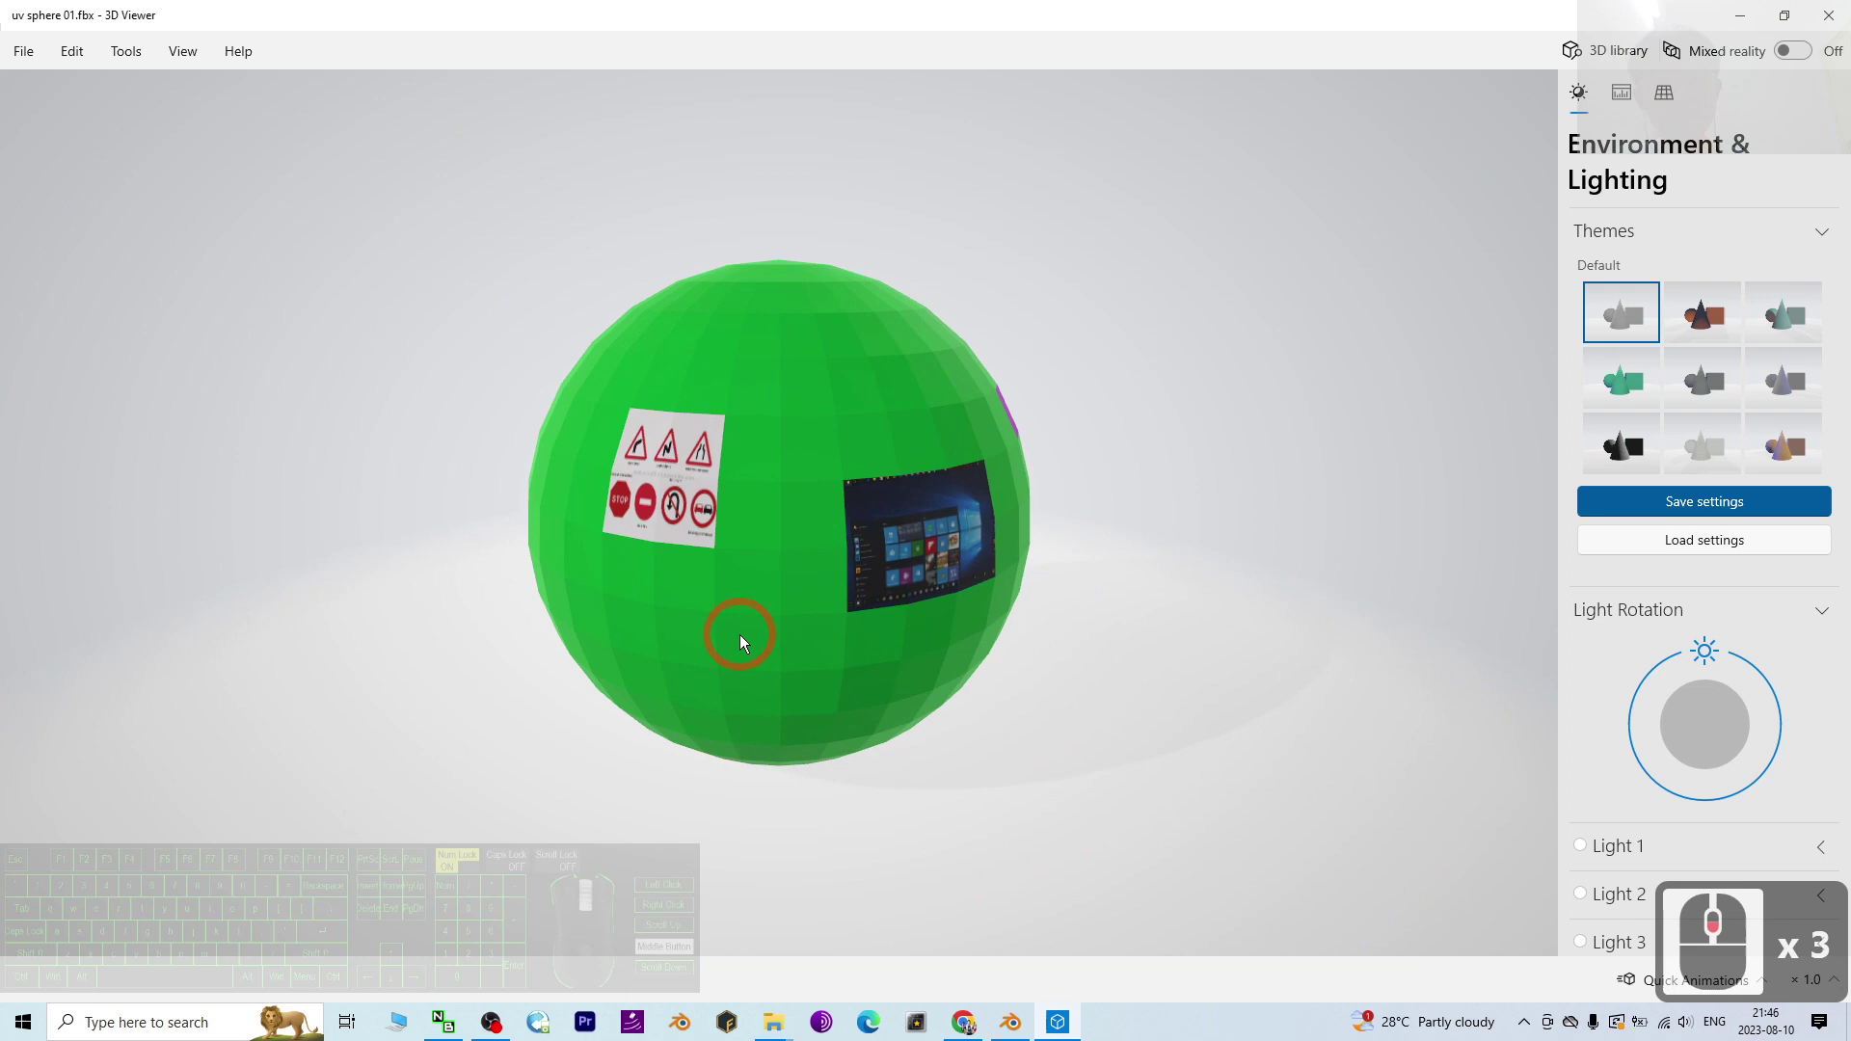